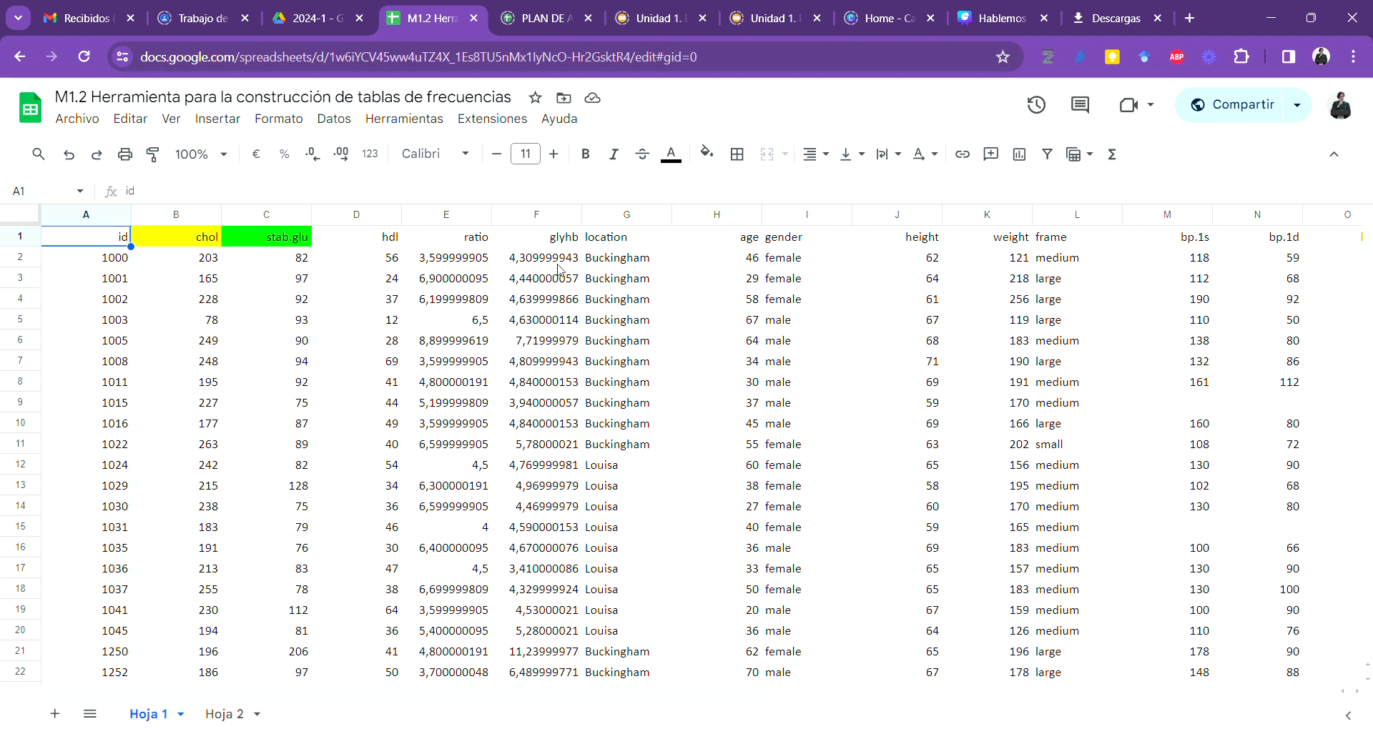
Step: Copy the entire glyhb column from Hoja 1 into column A of a new sheet, starting at A1
{"action": "left_click", "coordinate": [567, 240]}
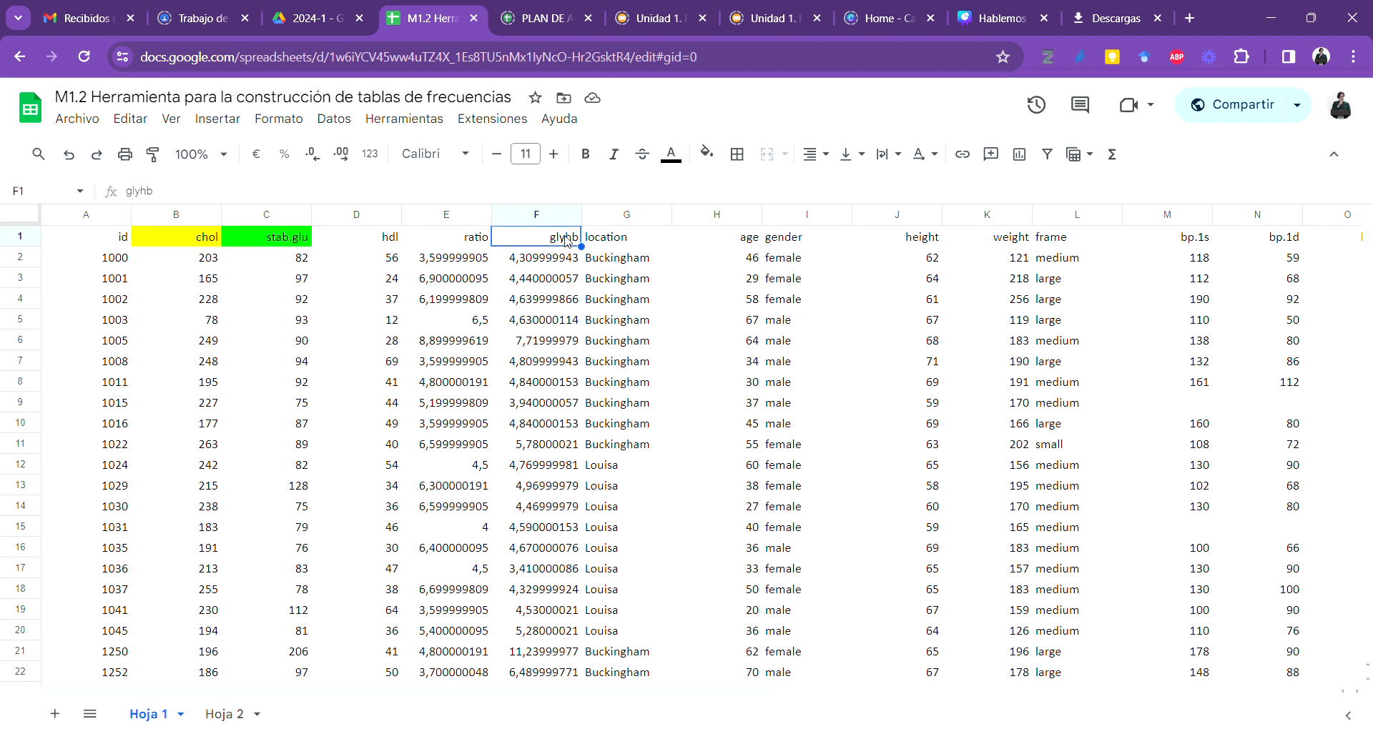
{"action": "left_click", "coordinate": [561, 216]}
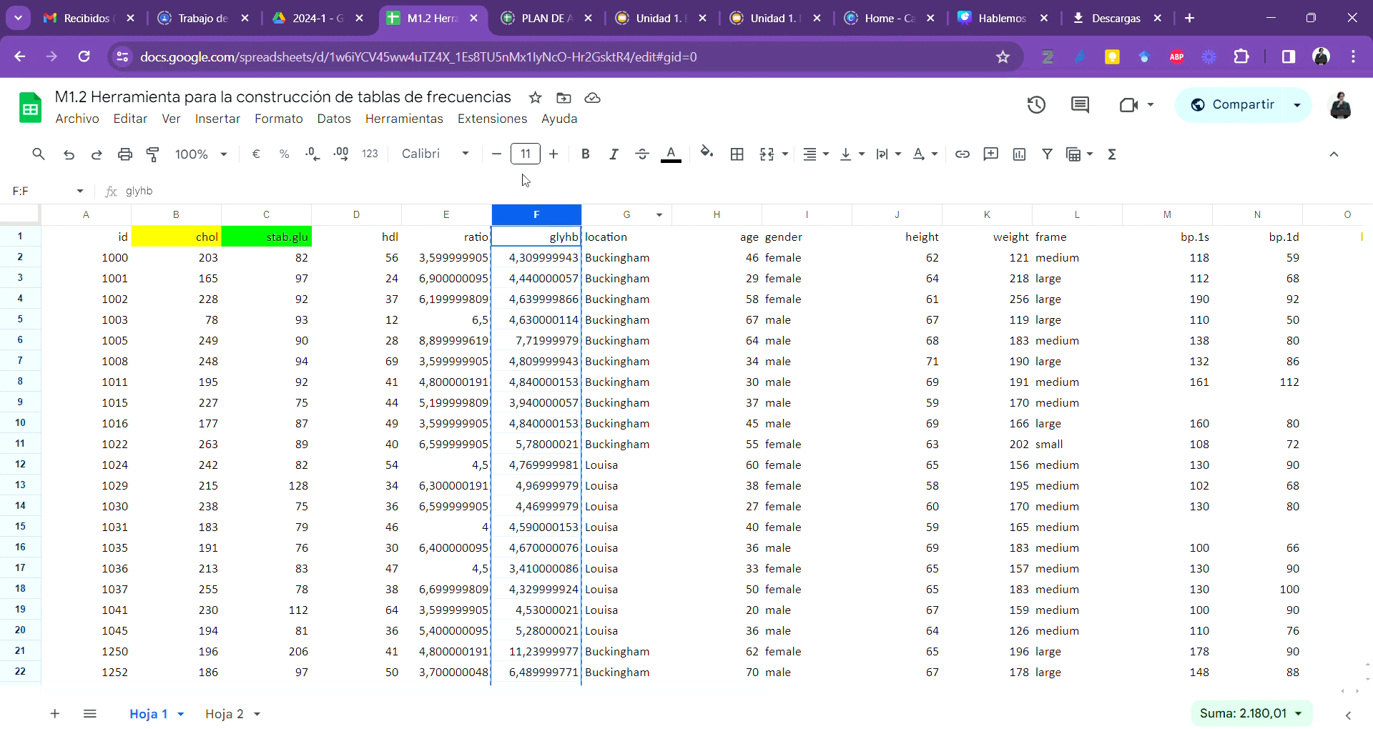
{"action": "key", "text": "ctrl+c"}
{"action": "key", "text": "Escape"}
{"action": "left_click", "coordinate": [56, 716]}
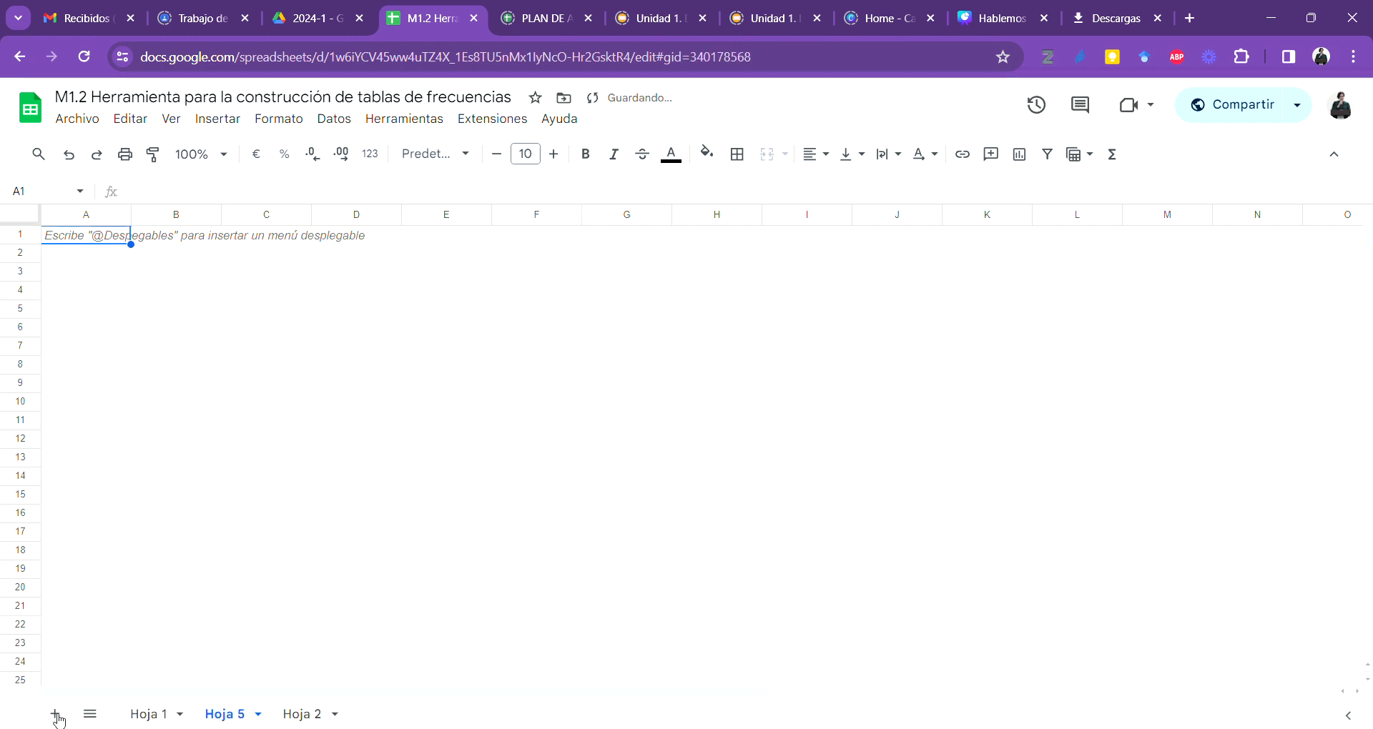
{"action": "left_click", "coordinate": [104, 304]}
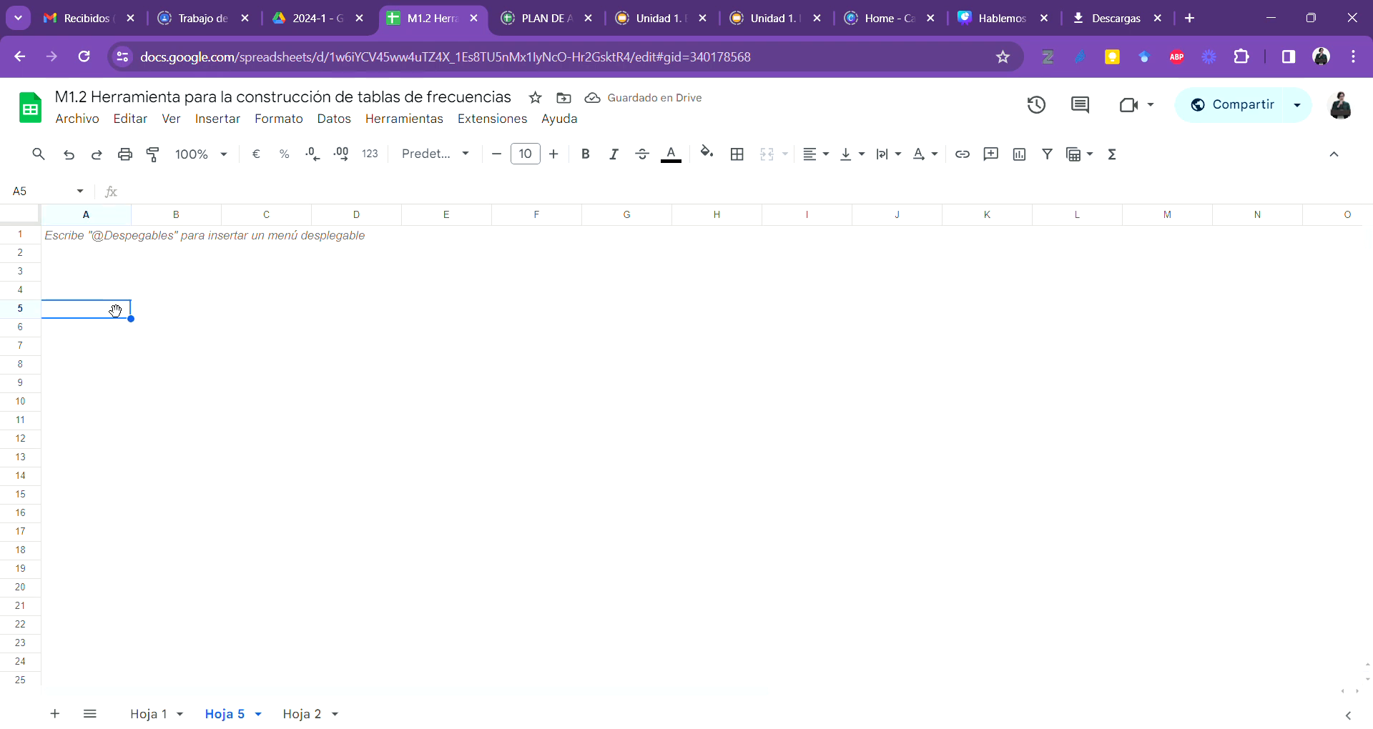
{"action": "left_click", "coordinate": [102, 239]}
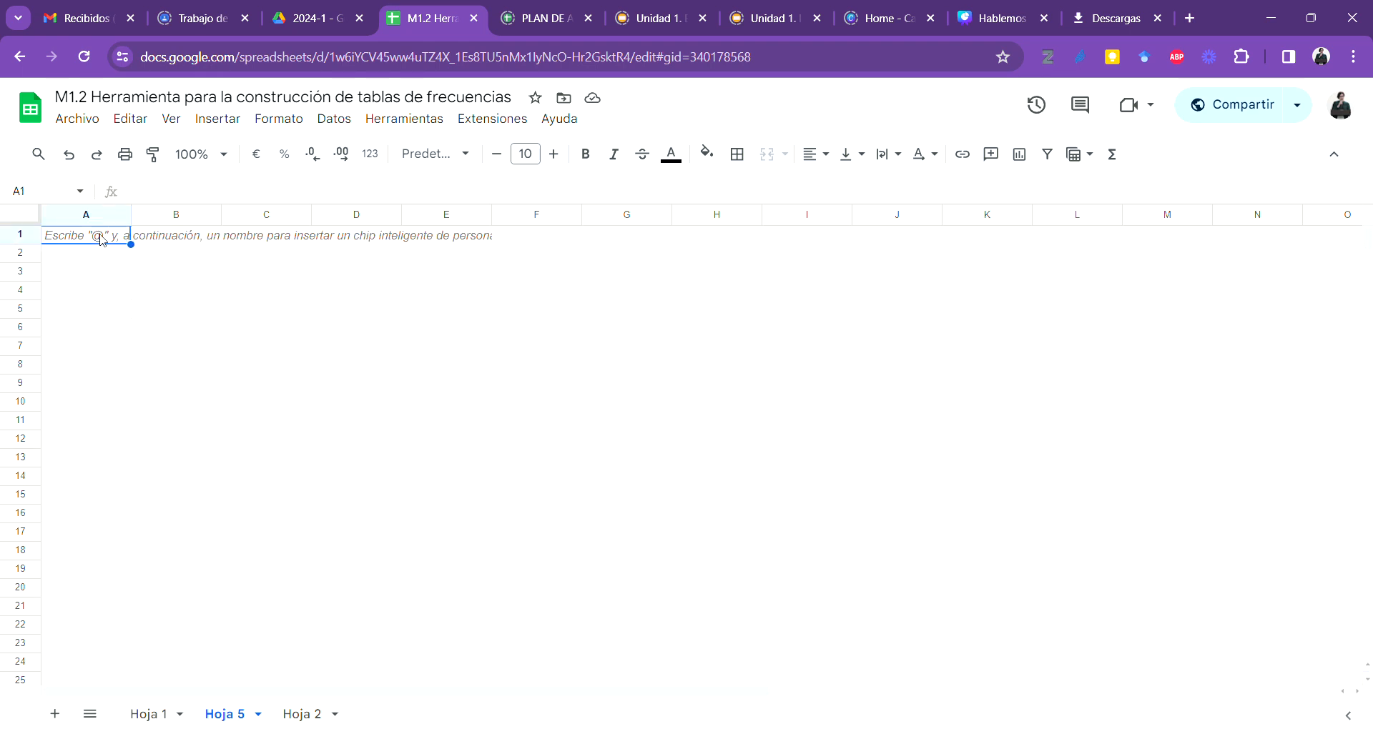
{"action": "key", "text": "ctrl+v"}
{"action": "left_click", "coordinate": [231, 392]}
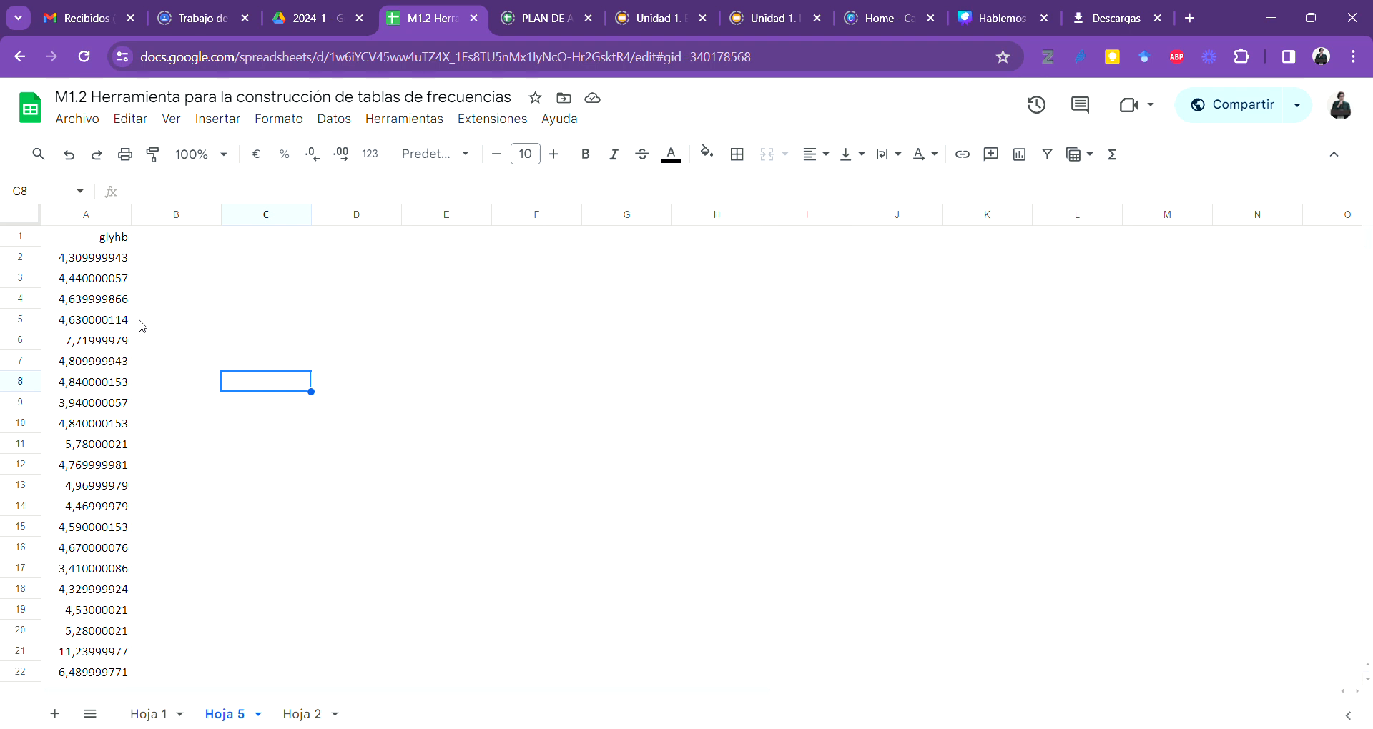
Step: Go through the pasted glyhb values in column A, checking for blank cells and locating the last filled row
{"action": "left_click", "coordinate": [79, 322]}
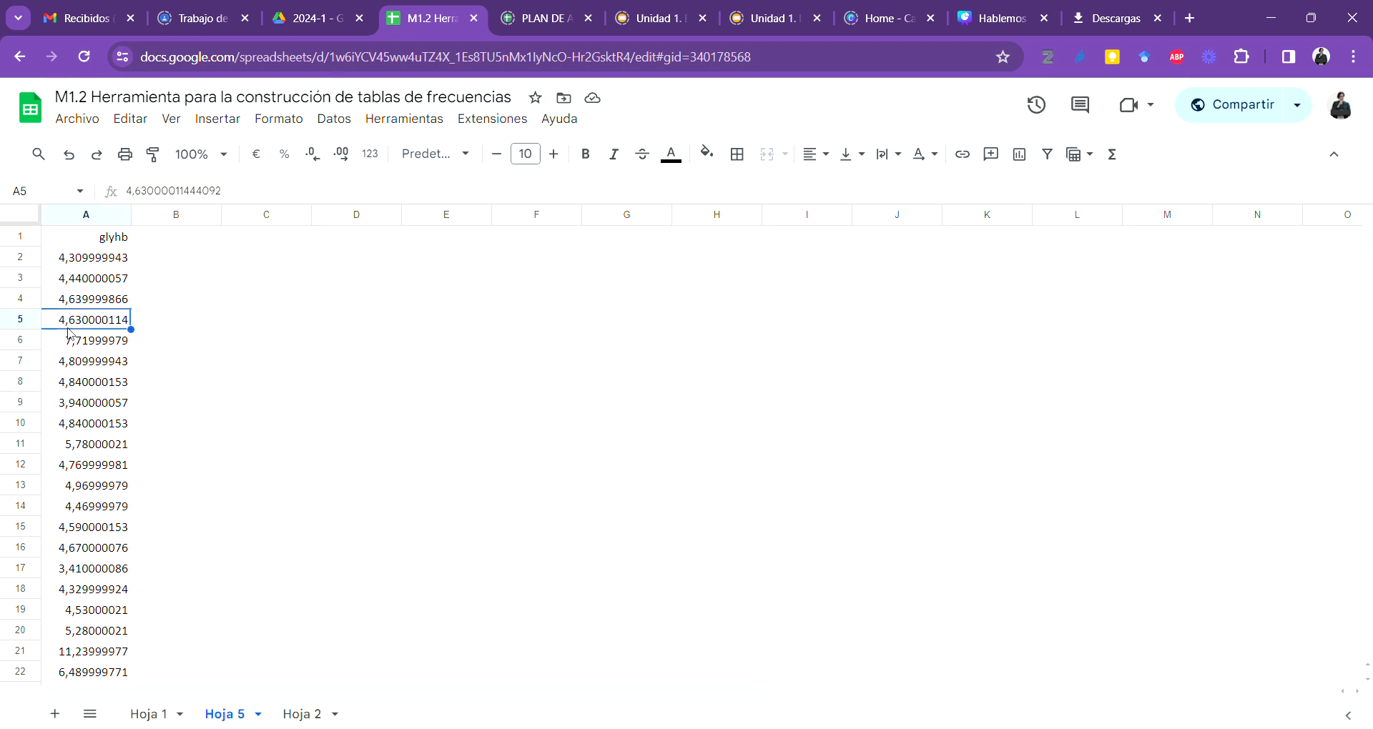
{"action": "scroll", "coordinate": [95, 309], "scroll_direction": "down", "scroll_amount": 6}
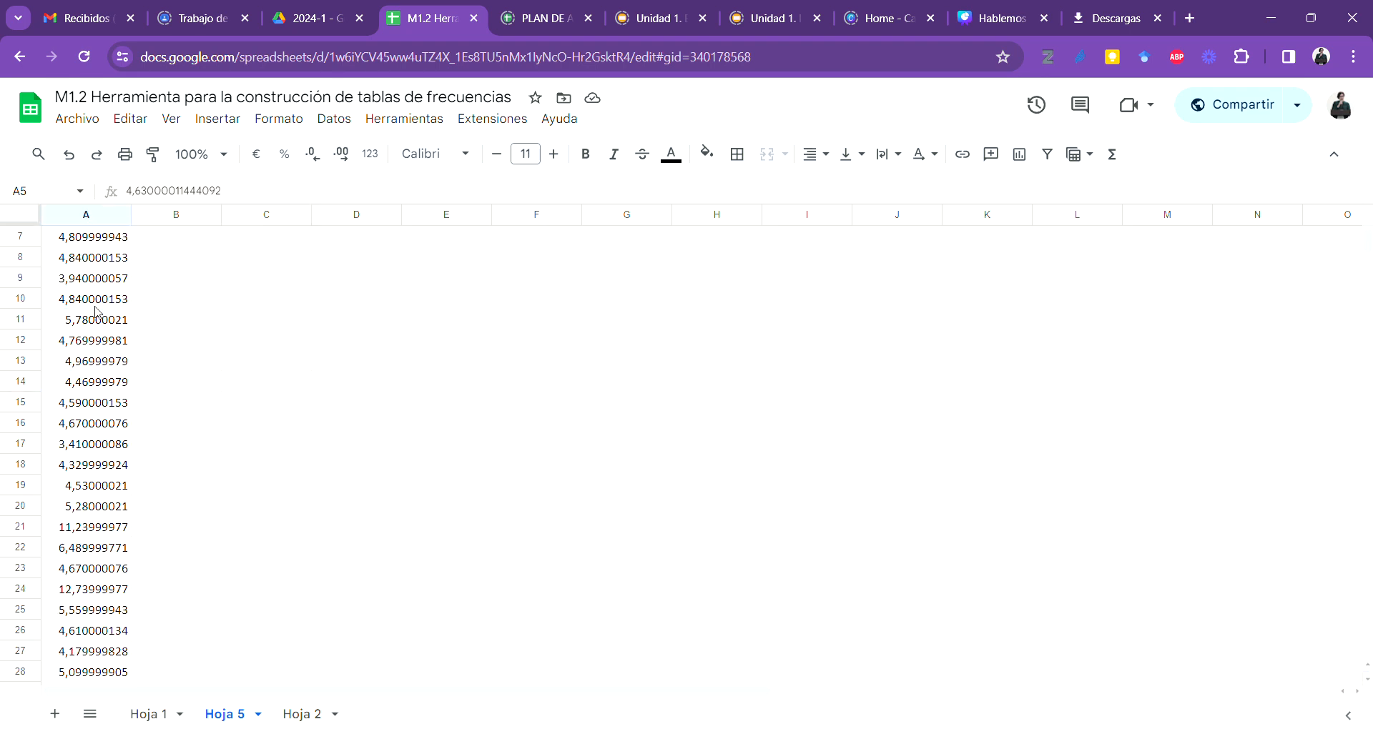
{"action": "scroll", "coordinate": [98, 312], "scroll_direction": "up", "scroll_amount": 6}
{"action": "left_click", "coordinate": [114, 242]}
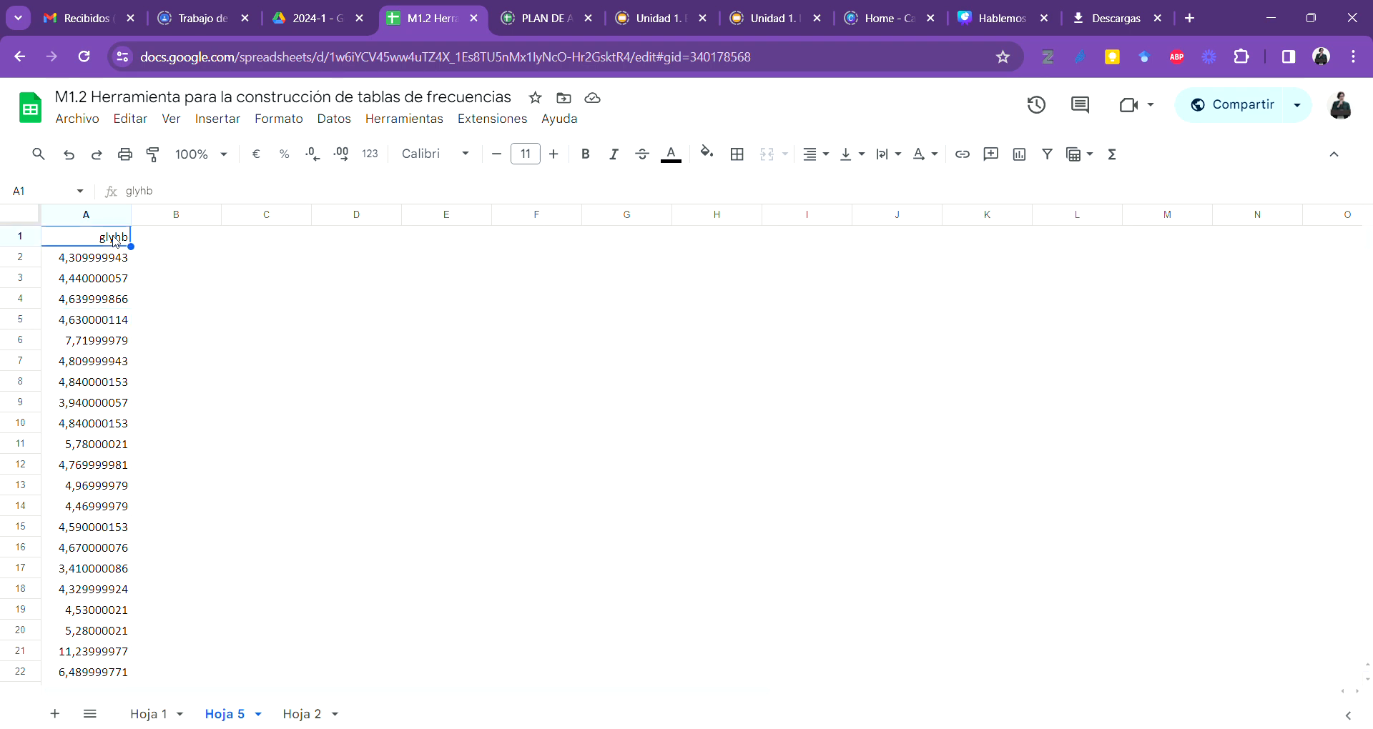
{"action": "key", "text": "ctrl+Down"}
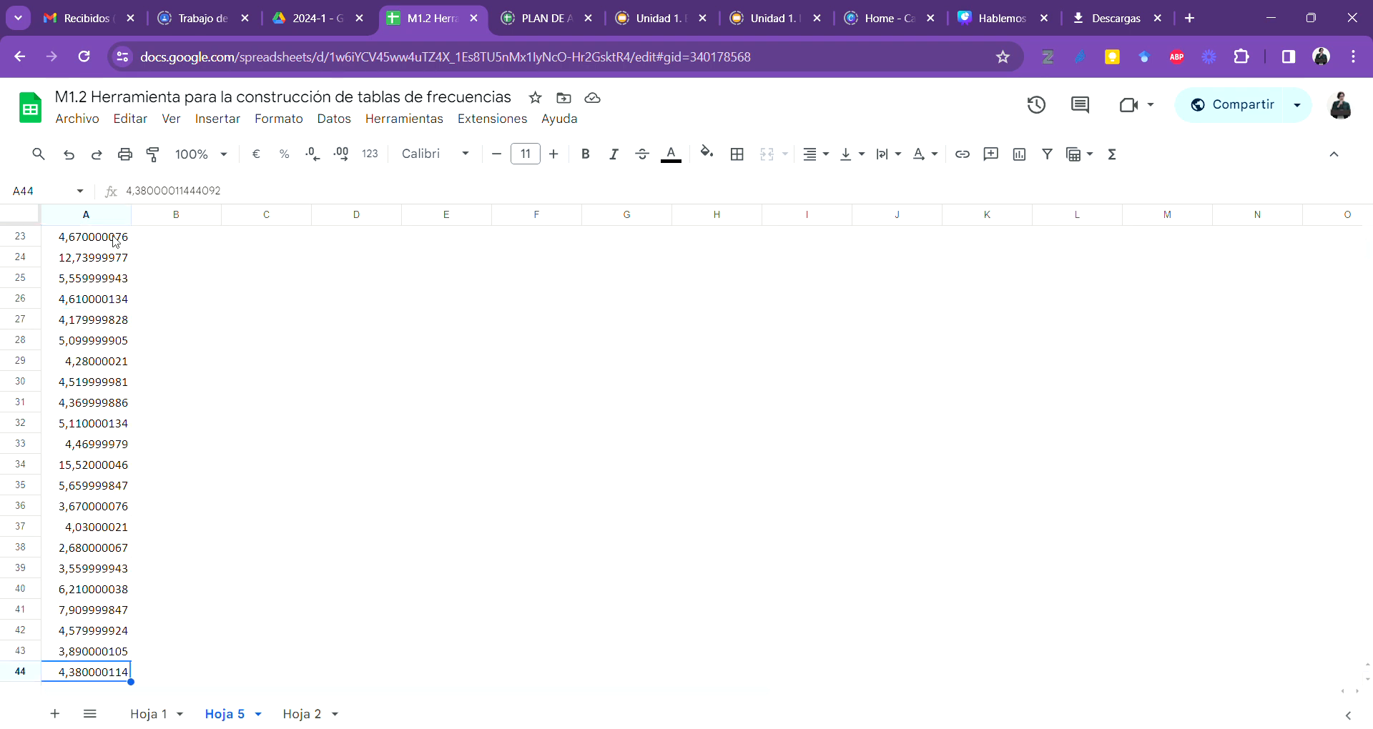
{"action": "key", "text": "Down"}
{"action": "key", "text": "Down"}
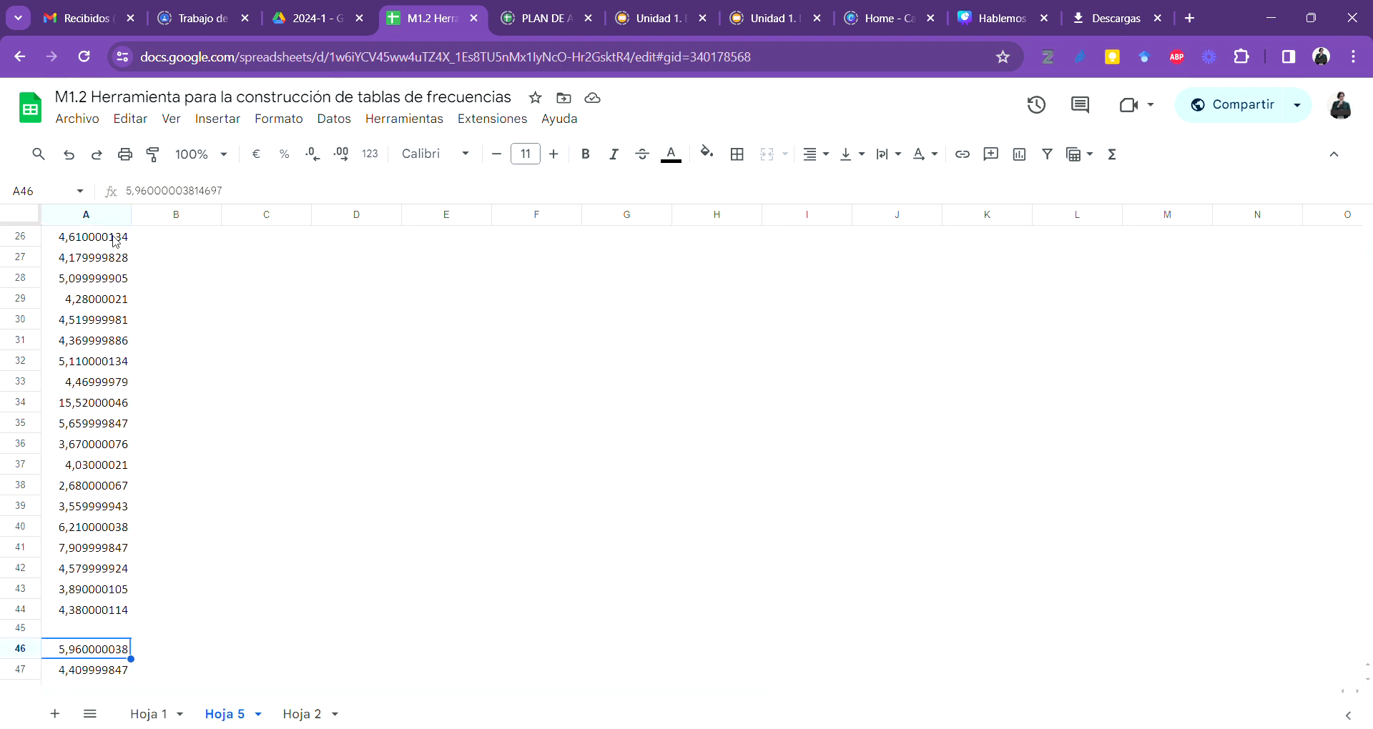
{"action": "key", "text": "Up"}
{"action": "key", "text": "Up"}
{"action": "key", "text": "Down"}
{"action": "key", "text": "Down"}
{"action": "key", "text": "ctrl+Down"}
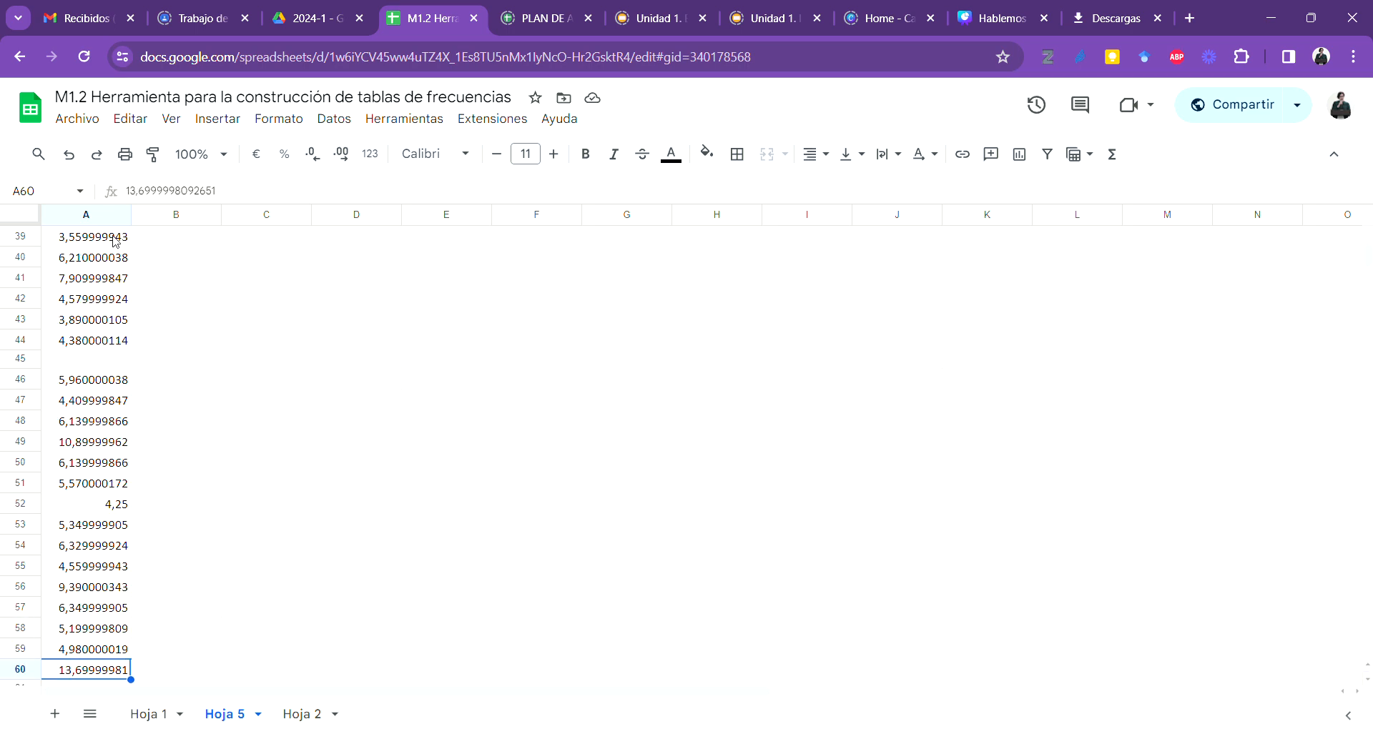
{"action": "key", "text": "ctrl+Down"}
{"action": "key", "text": "ctrl+Down"}
{"action": "key", "text": "ctrl+Down"}
{"action": "key", "text": "ctrl+Down"}
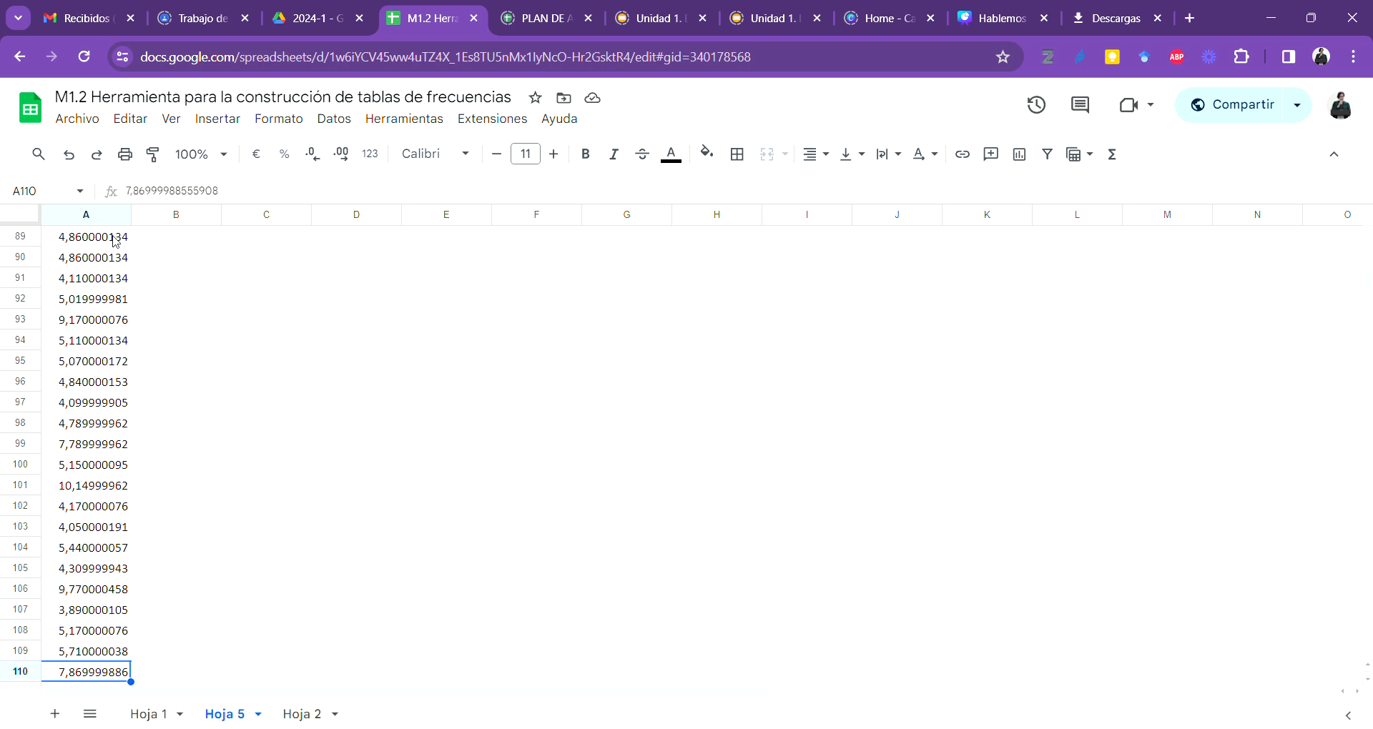
{"action": "key", "text": "ctrl+Down"}
{"action": "key", "text": "ctrl+Down"}
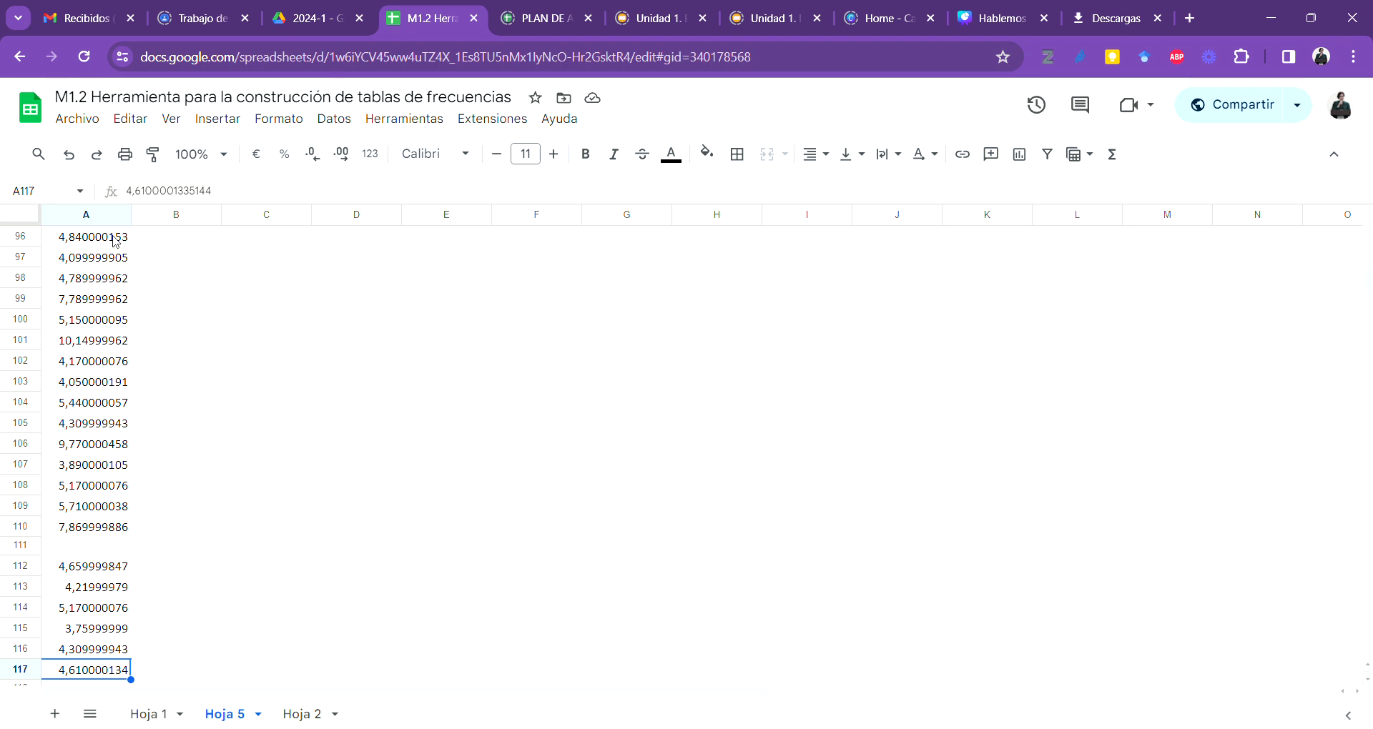
{"action": "key", "text": "Down"}
{"action": "key", "text": "Down"}
{"action": "key", "text": "Down"}
{"action": "key", "text": "Down"}
{"action": "key", "text": "Down"}
{"action": "key", "text": "Down"}
{"action": "key", "text": "Down"}
{"action": "key", "text": "Down"}
{"action": "key", "text": "Down"}
{"action": "key", "text": "Down"}
{"action": "key", "text": "Down"}
{"action": "key", "text": "Down"}
{"action": "key", "text": "Down"}
{"action": "key", "text": "Down"}
{"action": "key", "text": "Down"}
{"action": "key", "text": "Down"}
{"action": "key", "text": "Down"}
{"action": "key", "text": "Down"}
{"action": "key", "text": "Down"}
{"action": "key", "text": "Down"}
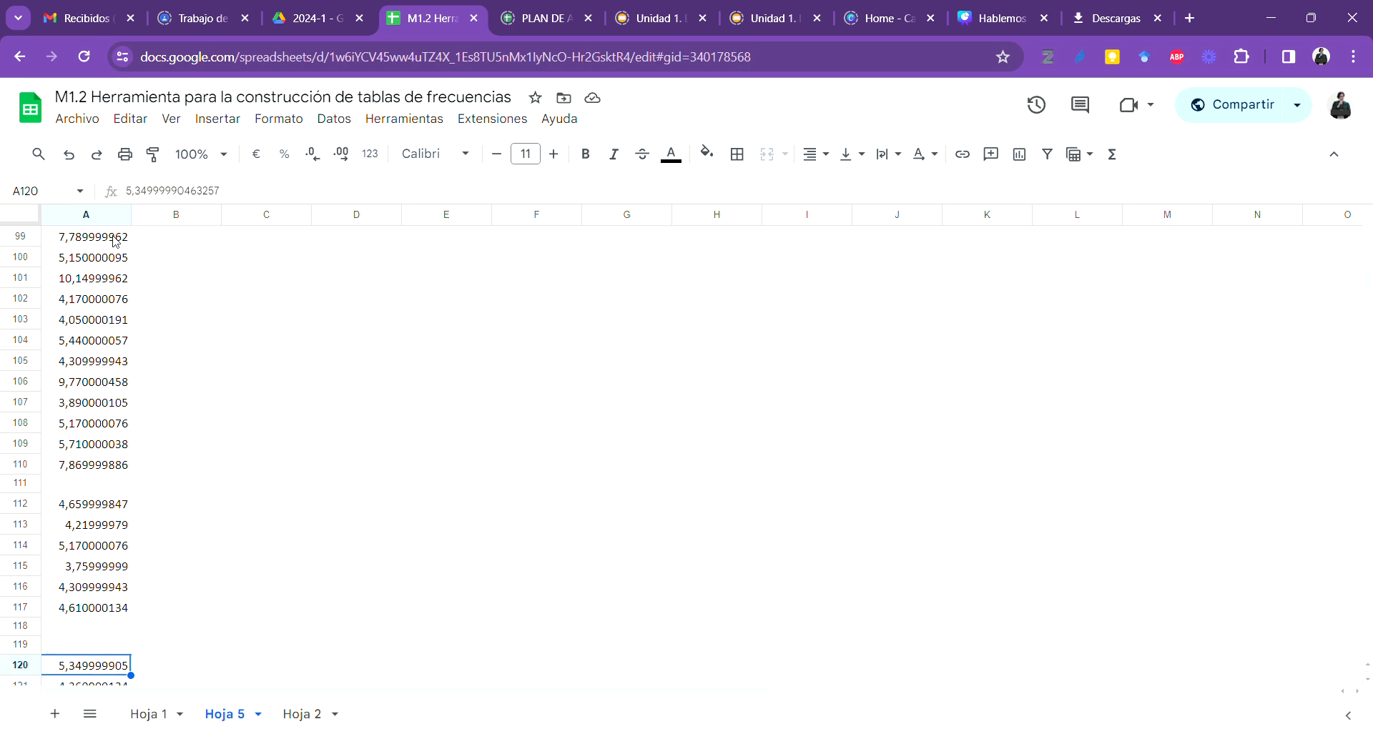
{"action": "key", "text": "Down"}
{"action": "key", "text": "Down"}
{"action": "key", "text": "Down"}
{"action": "key", "text": "Down"}
{"action": "key", "text": "Down"}
{"action": "key", "text": "Down"}
{"action": "key", "text": "Down"}
{"action": "key", "text": "Down"}
{"action": "key", "text": "Down"}
{"action": "key", "text": "Down"}
{"action": "key", "text": "Down"}
{"action": "key", "text": "Down"}
{"action": "key", "text": "Down"}
{"action": "key", "text": "Down"}
{"action": "key", "text": "Down"}
{"action": "key", "text": "Down"}
{"action": "key", "text": "Down"}
{"action": "key", "text": "Down"}
{"action": "key", "text": "Down"}
{"action": "key", "text": "Down"}
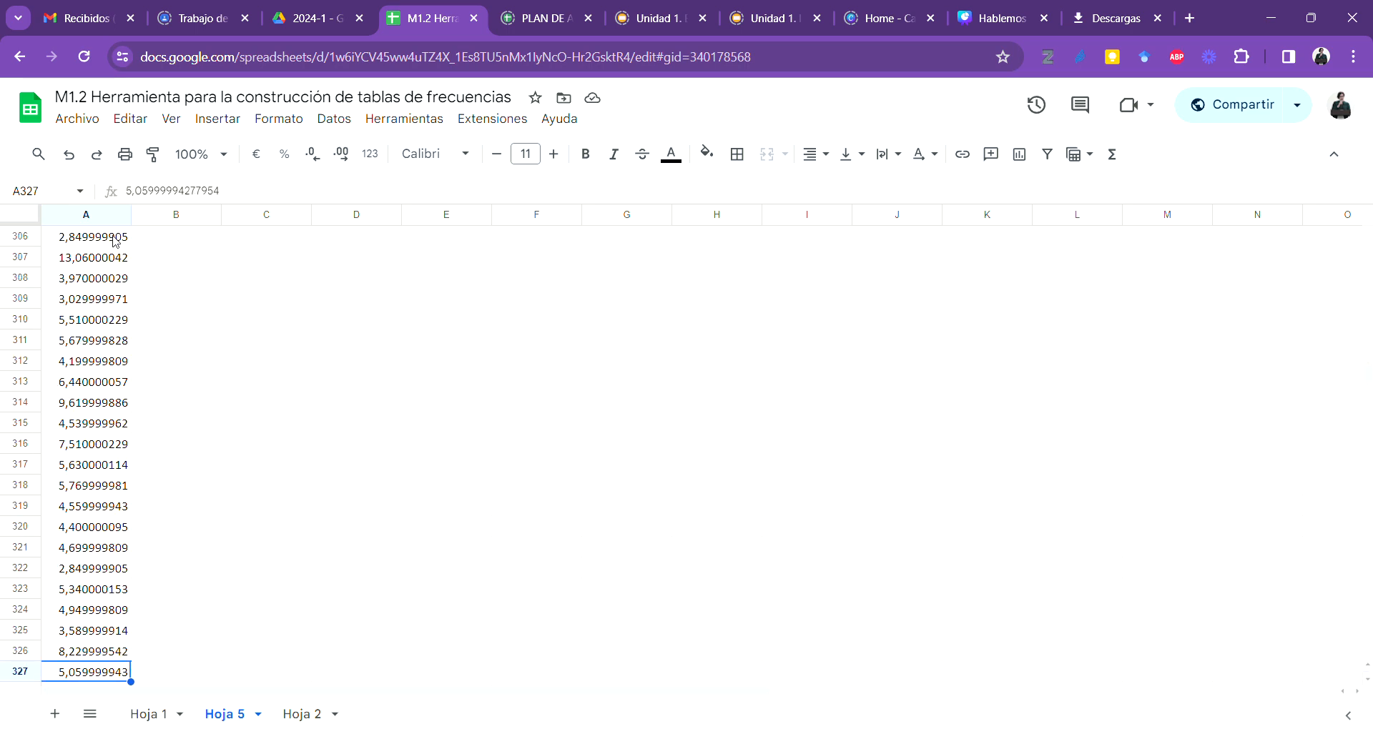
{"action": "key", "text": "ctrl+Down"}
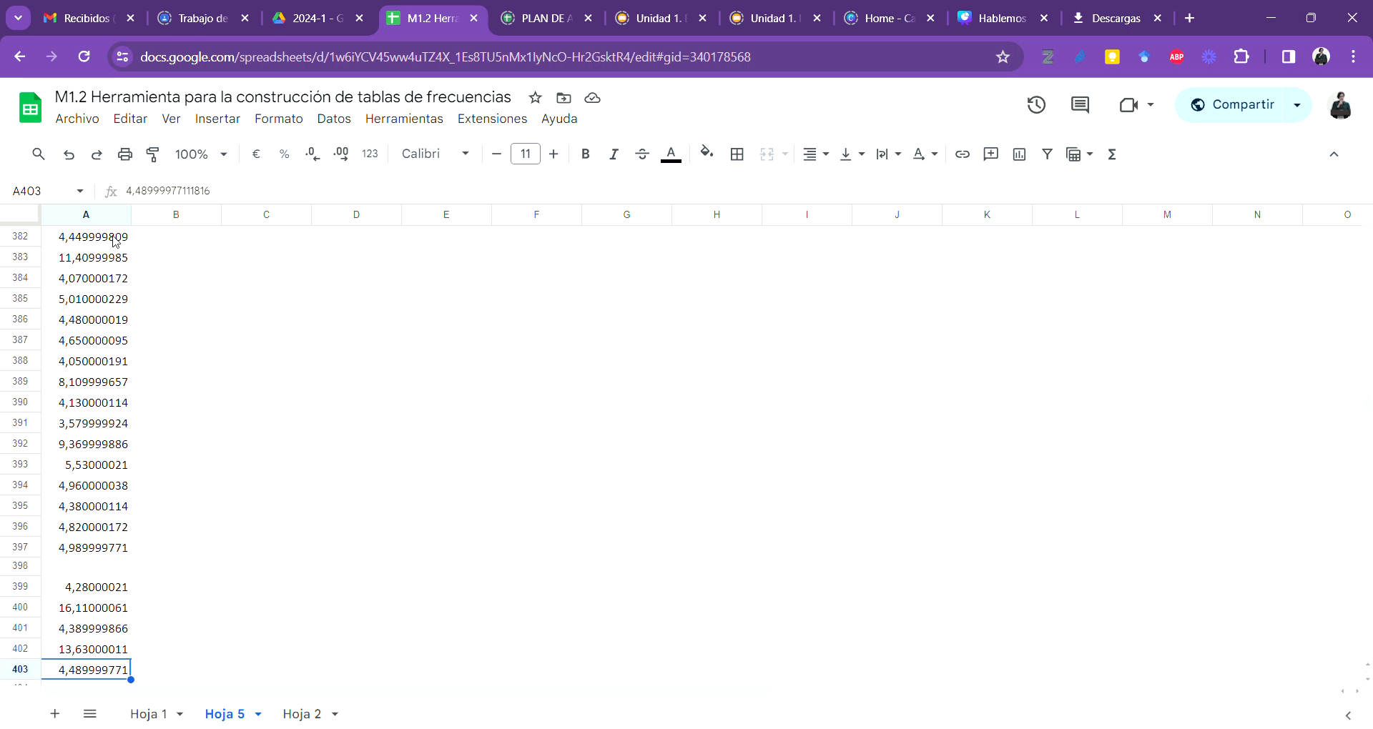
{"action": "key", "text": "ctrl+Down"}
{"action": "key", "text": "ctrl+Up"}
{"action": "key", "text": "Up"}
{"action": "key", "text": "Up"}
{"action": "key", "text": "Up"}
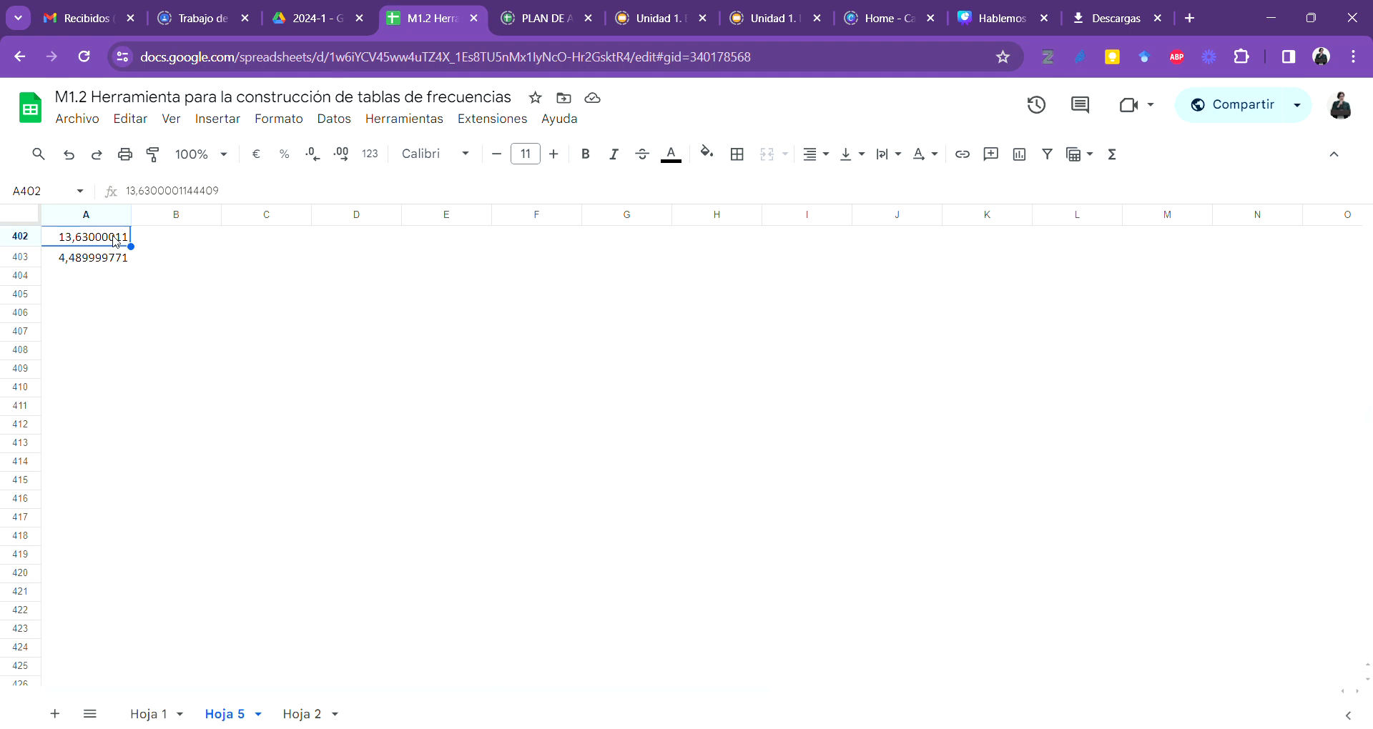
{"action": "key", "text": "Down"}
{"action": "key", "text": "Down"}
{"action": "key", "text": "Down"}
{"action": "key", "text": "Down"}
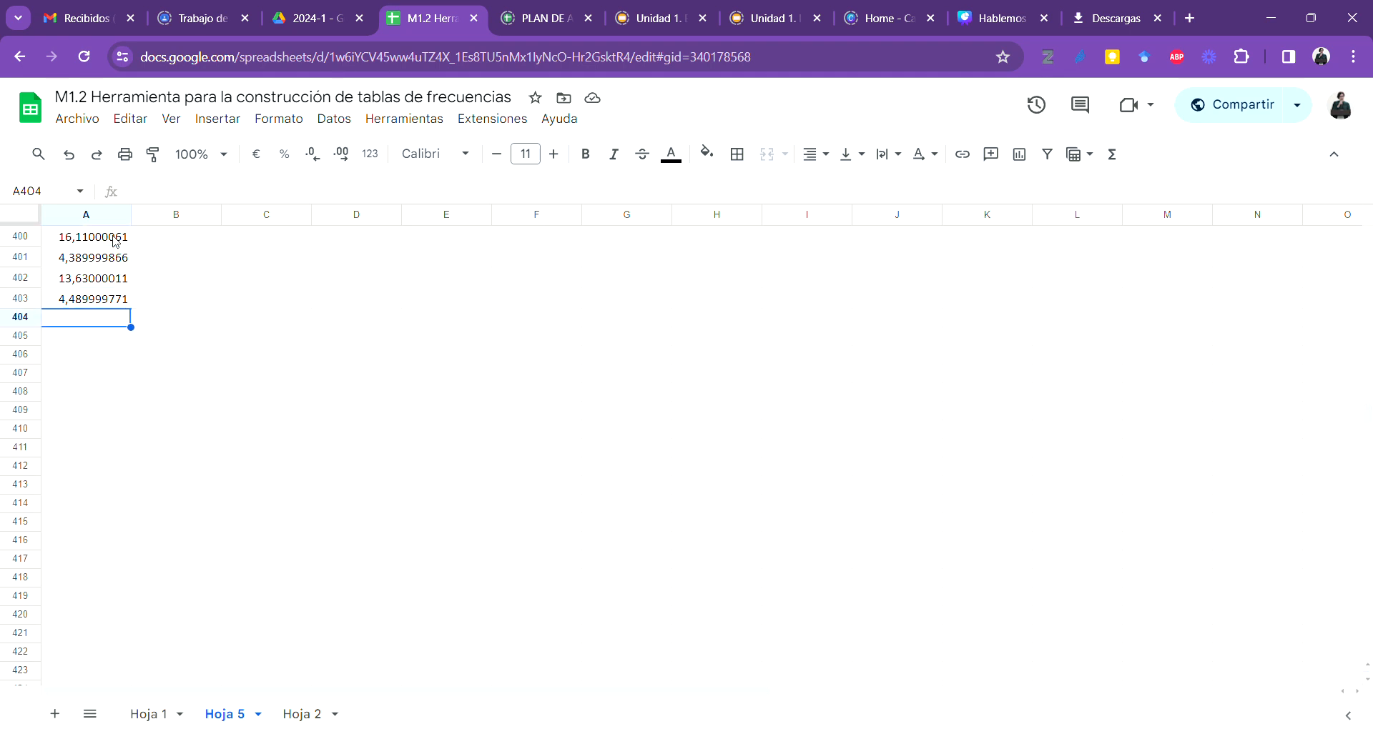
{"action": "key", "text": "Up"}
{"action": "key", "text": "Down"}
{"action": "key", "text": "Down"}
{"action": "key", "text": "Down"}
{"action": "key", "text": "Down"}
{"action": "key", "text": "Down"}
{"action": "key", "text": "Down"}
{"action": "key", "text": "Down"}
{"action": "key", "text": "Down"}
{"action": "key", "text": "Down"}
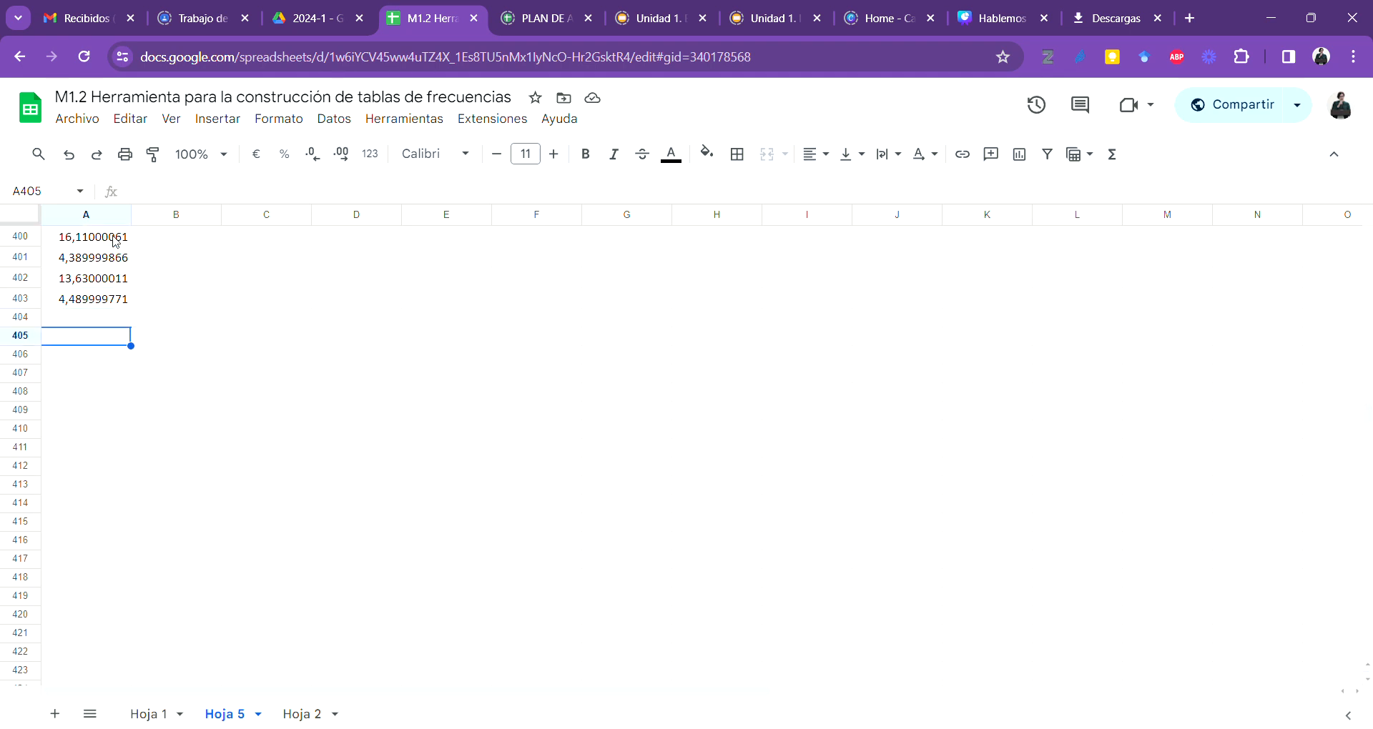
{"action": "key", "text": "Up"}
{"action": "key", "text": "Up"}
{"action": "key", "text": "Up"}
{"action": "key", "text": "Up"}
{"action": "key", "text": "Up"}
{"action": "key", "text": "Up"}
{"action": "key", "text": "Up"}
{"action": "key", "text": "Up"}
{"action": "key", "text": "Up"}
{"action": "key", "text": "Up"}
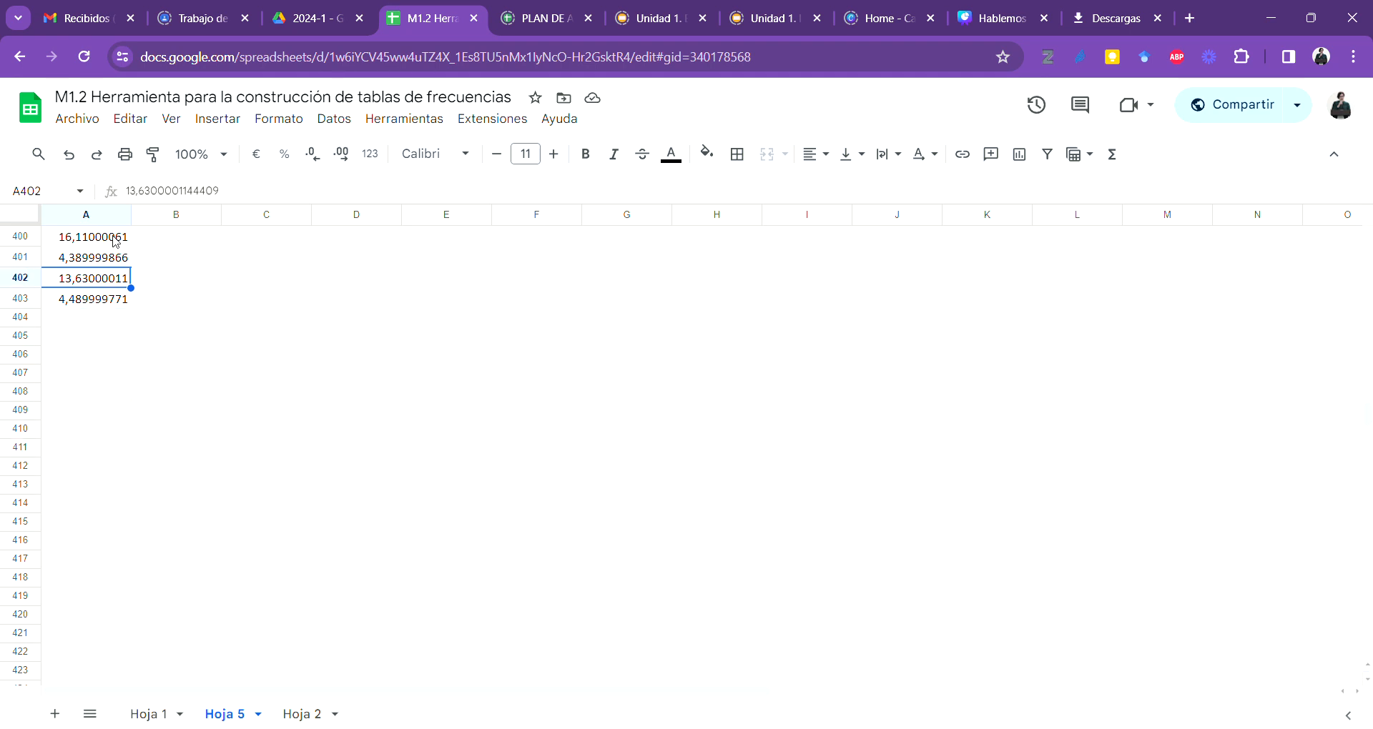
{"action": "key", "text": "Down"}
{"action": "key", "text": "Down"}
{"action": "key", "text": "Up"}
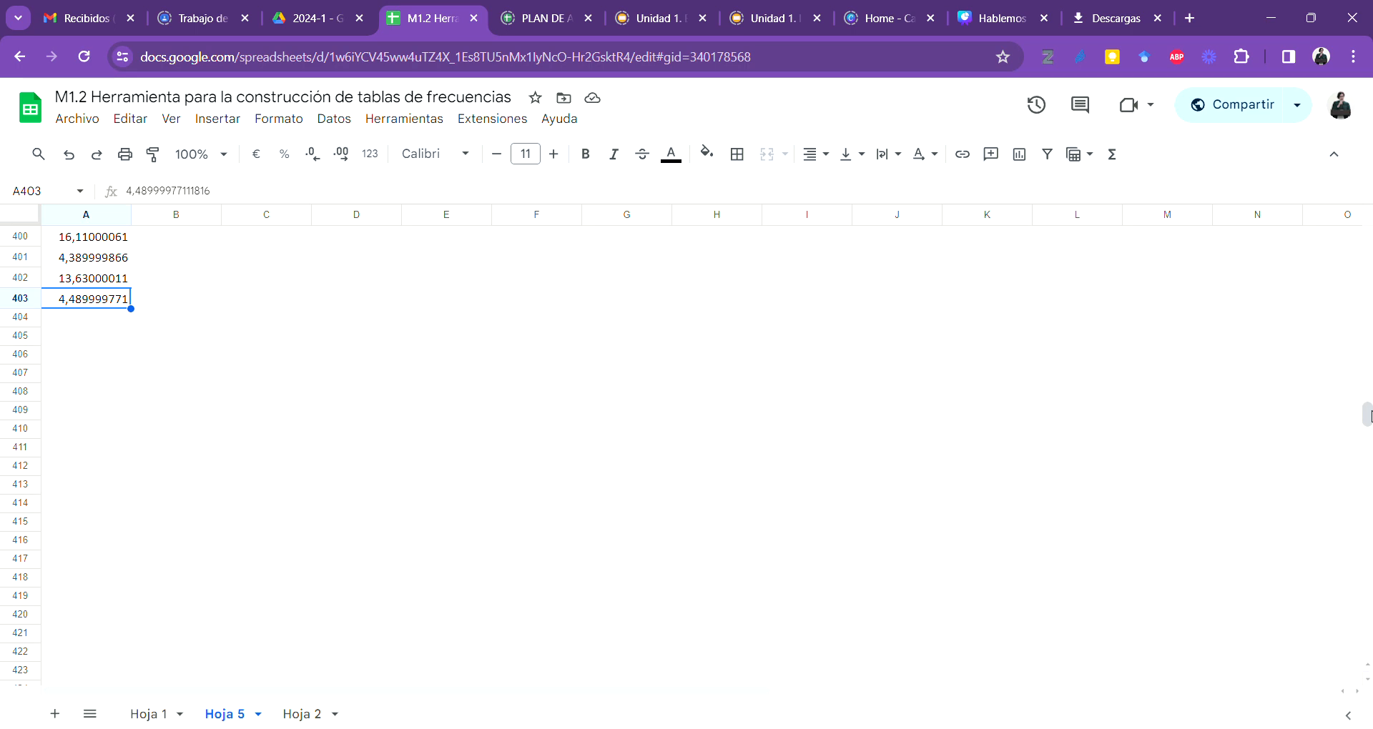
Step: Enter the first and last data cell references of the glyhb column, A2 in E1 and A403 in F1
{"action": "left_click_drag", "start_coordinate": [1367, 413], "coordinate": [1367, 233]}
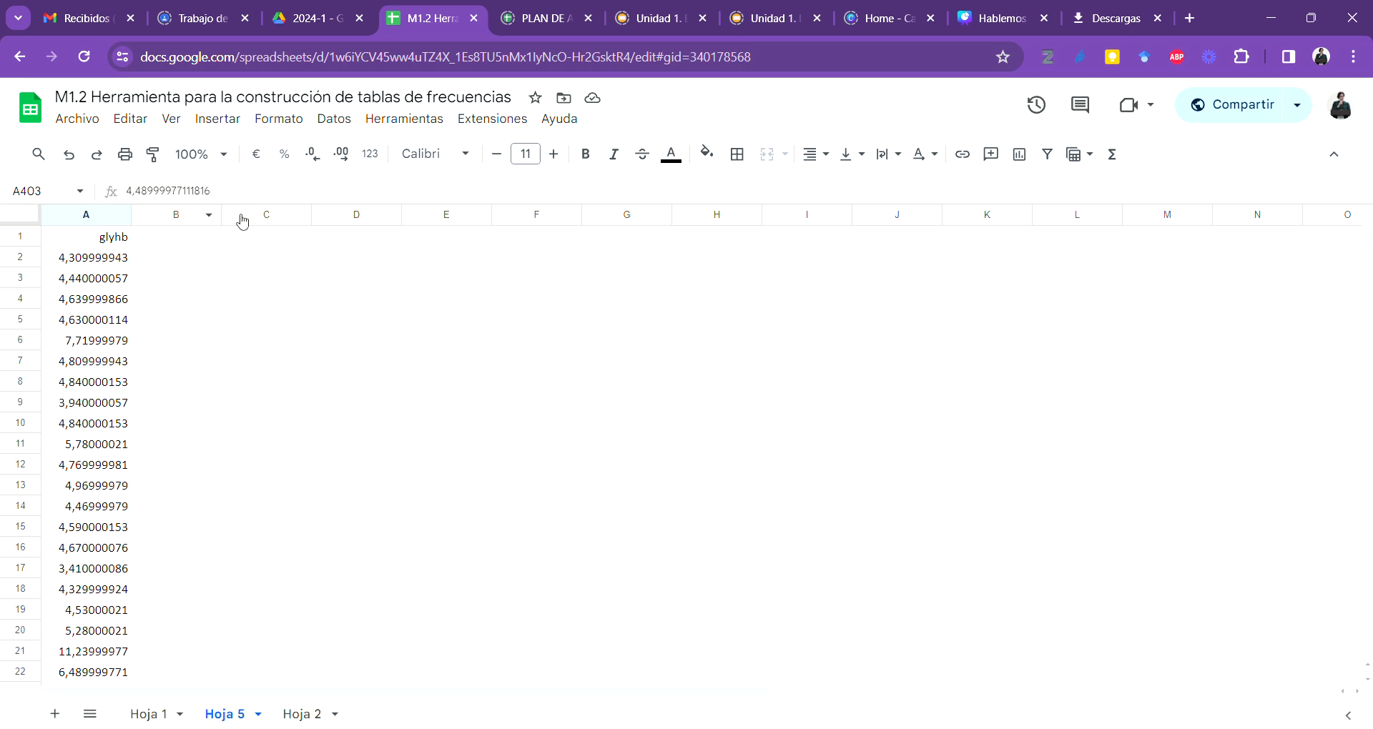
{"action": "left_click", "coordinate": [289, 242]}
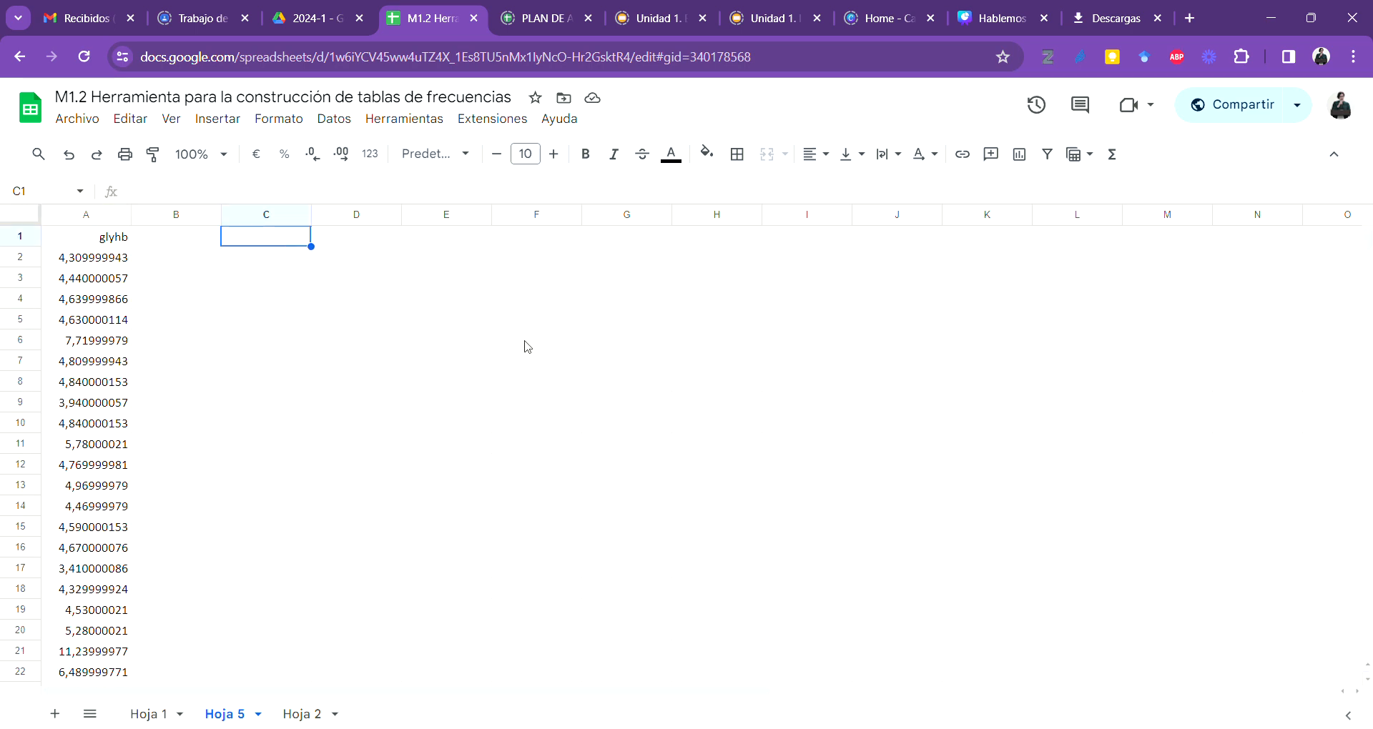
{"action": "key", "text": "Right"}
{"action": "key", "text": "Right"}
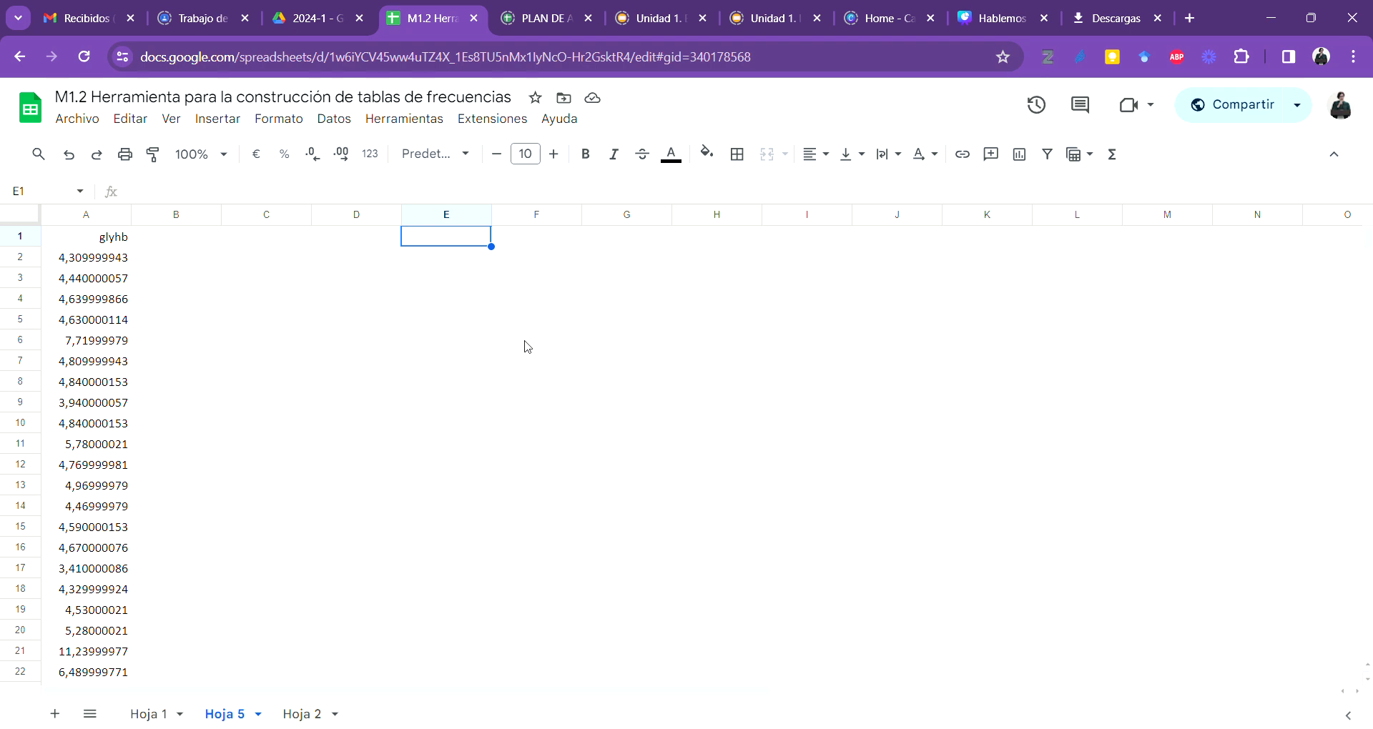
{"action": "type", "text": "A"}
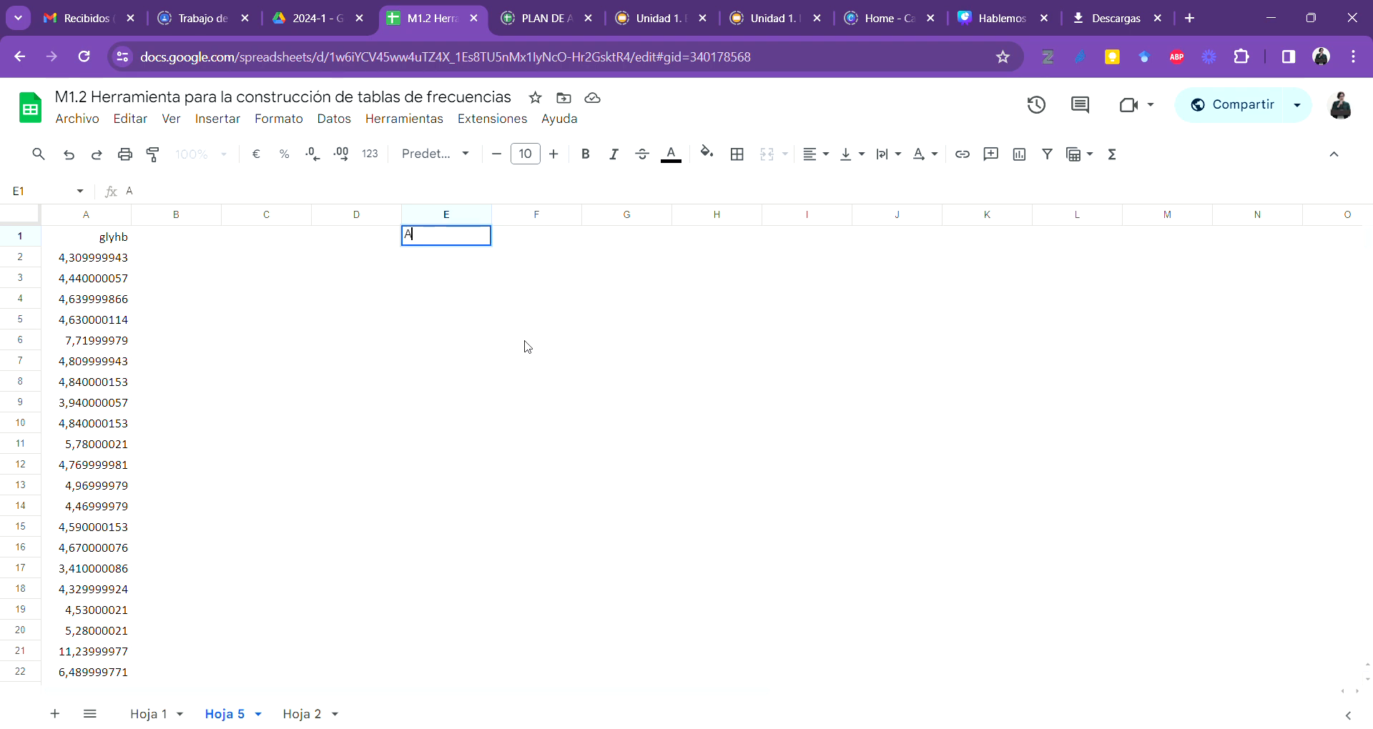
{"action": "type", "text": "2"}
{"action": "key", "text": "Tab"}
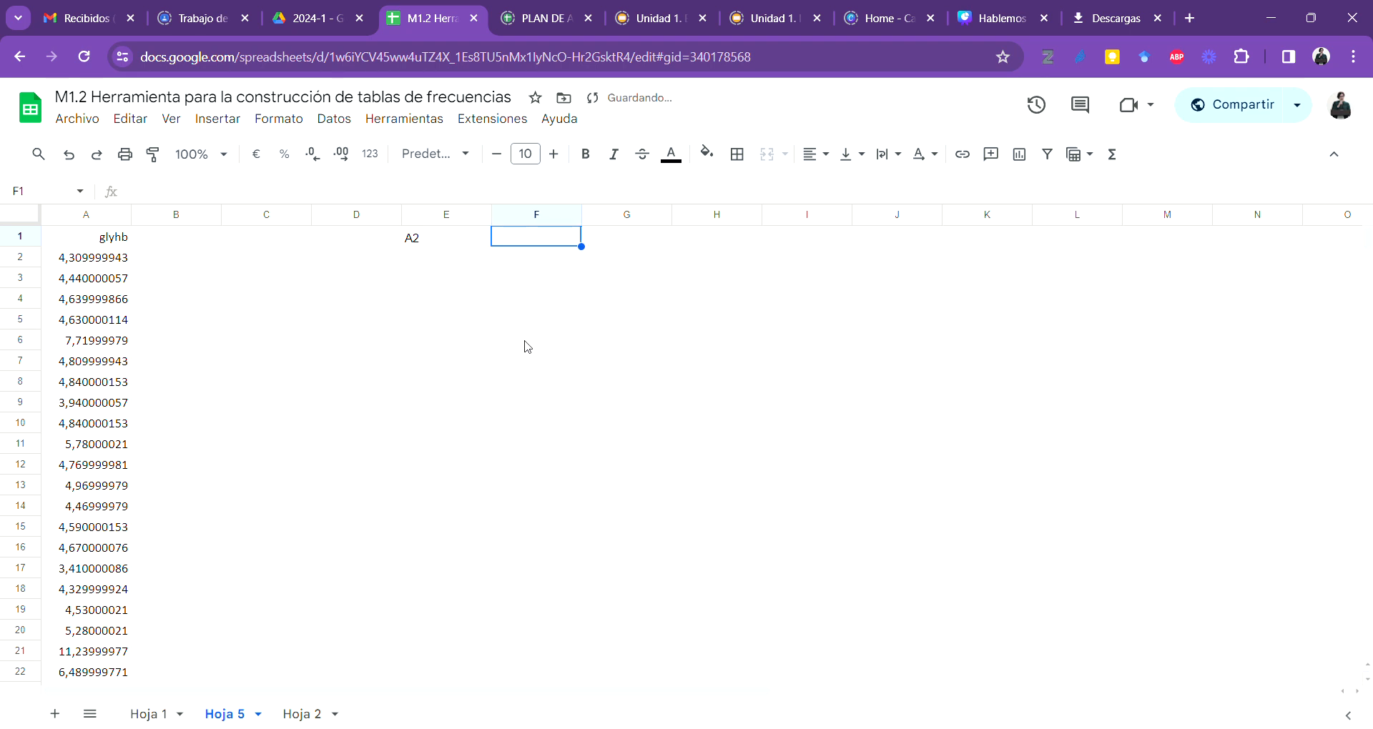
{"action": "type", "text": "A403"}
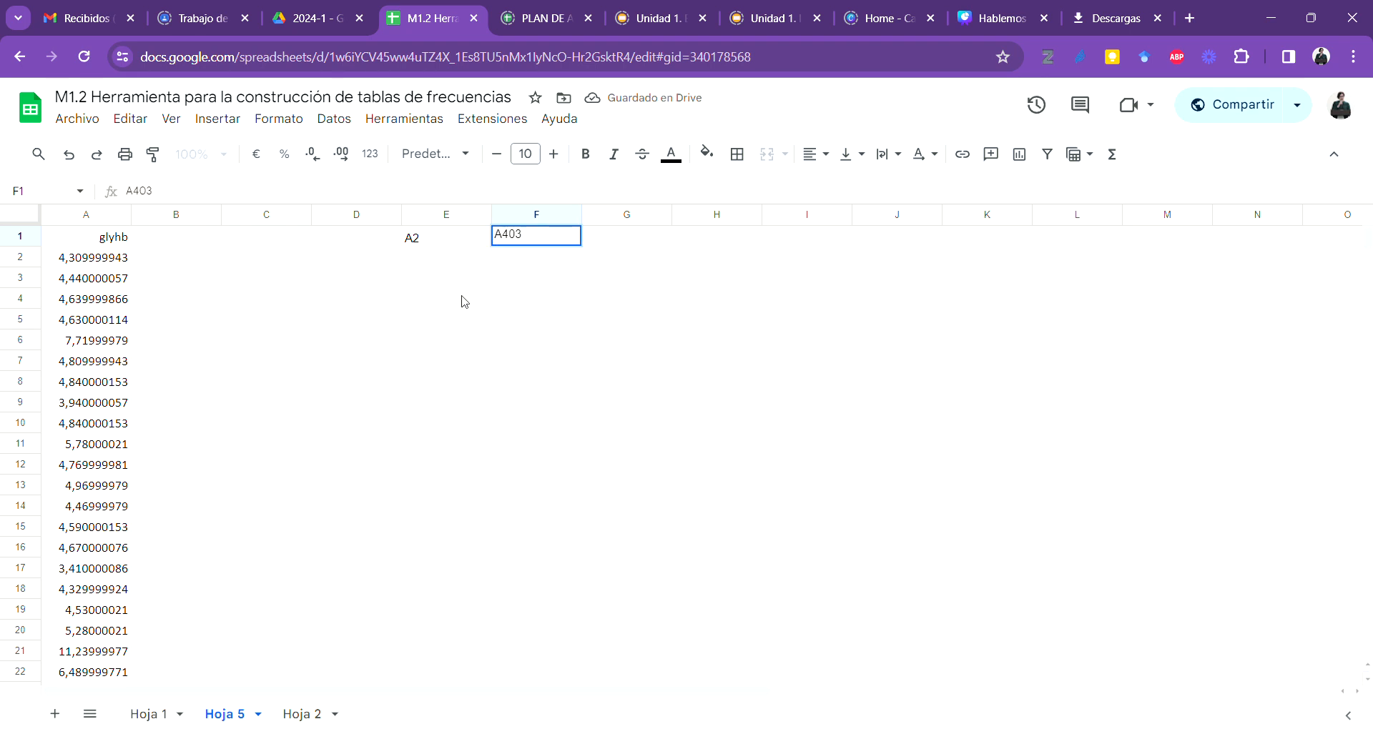
{"action": "left_click", "coordinate": [431, 244]}
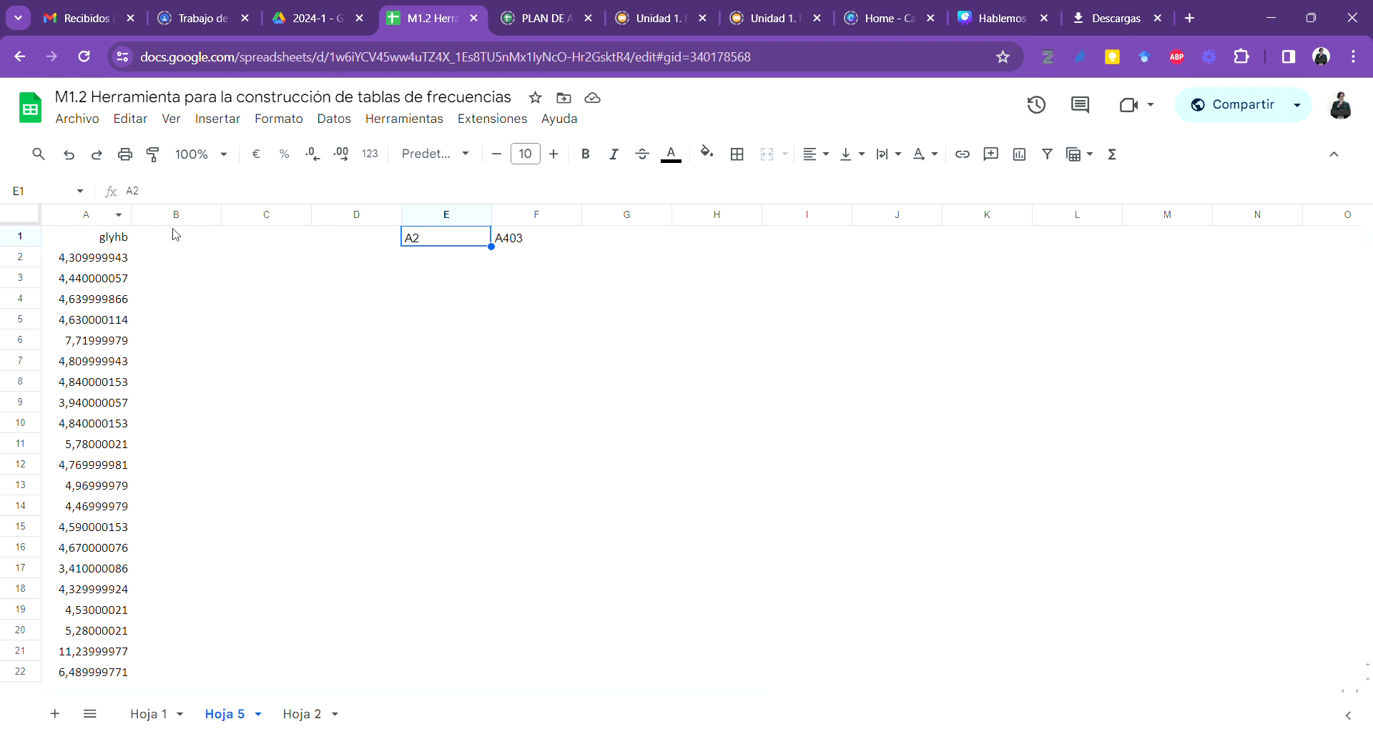
{"action": "left_click", "coordinate": [268, 216]}
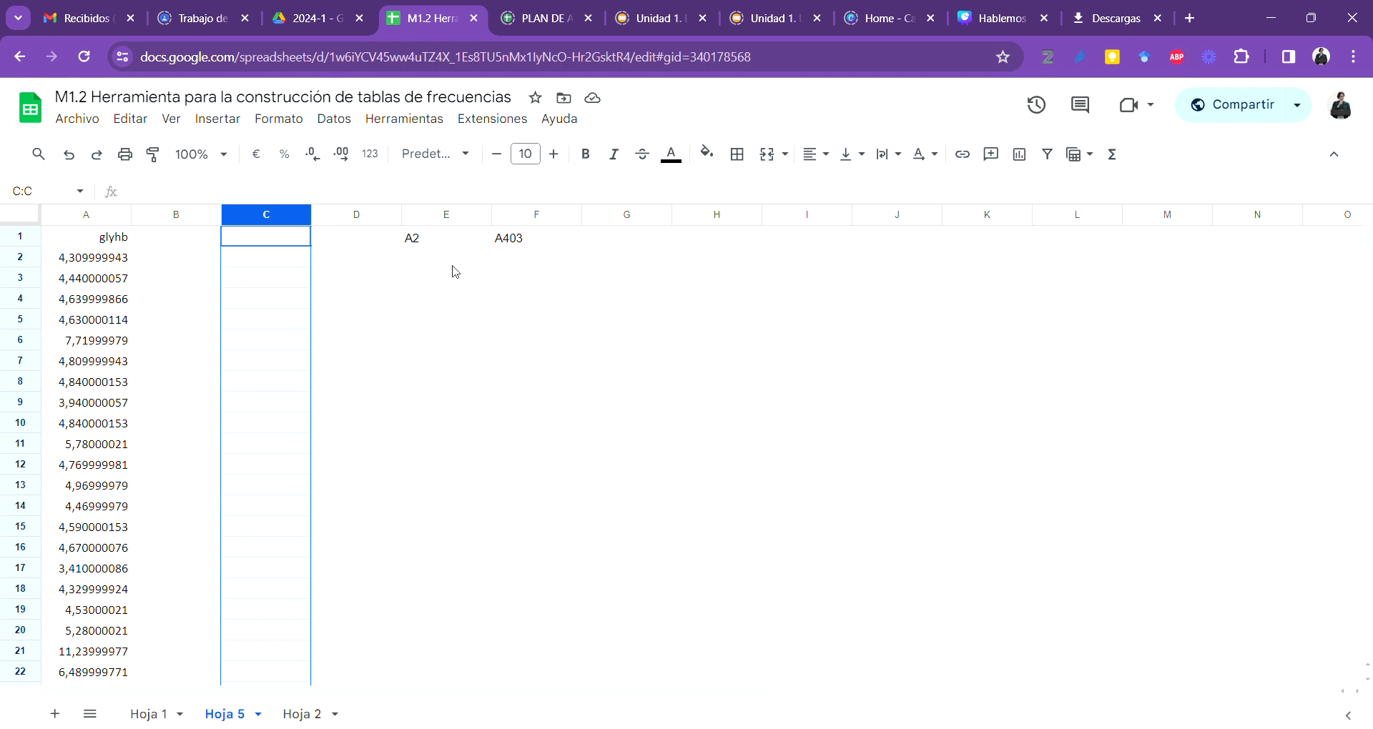
{"action": "left_click", "coordinate": [912, 215]}
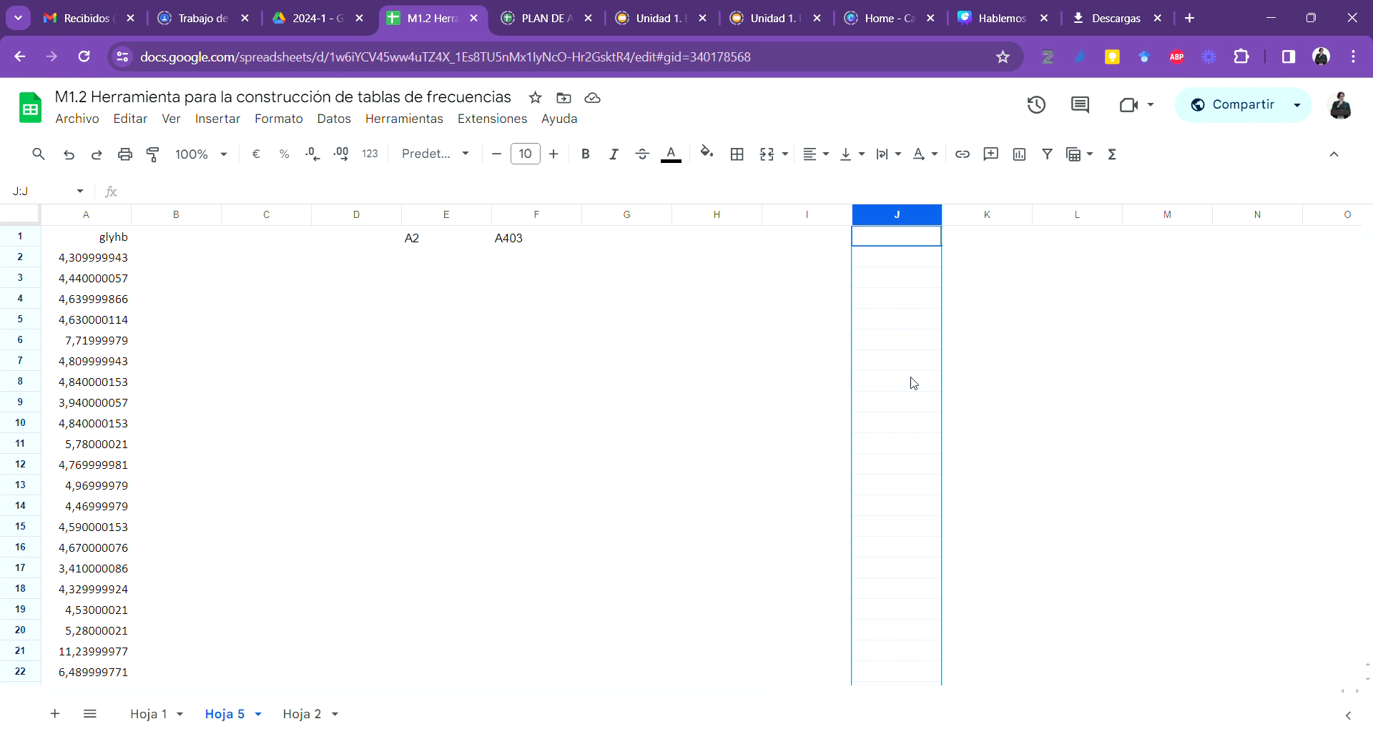
{"action": "left_click", "coordinate": [482, 426]}
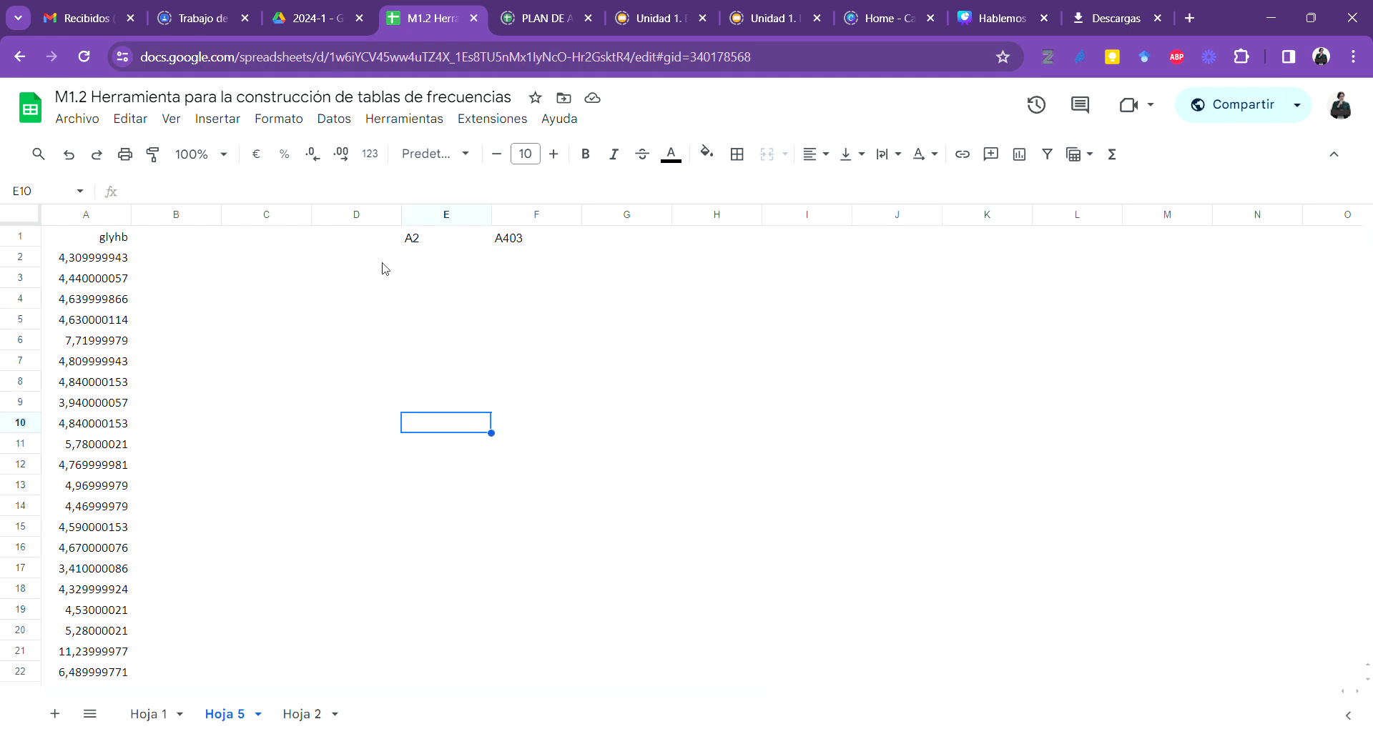
Step: Enter the label "Rango de celdas" in cell C1
{"action": "left_click", "coordinate": [254, 237]}
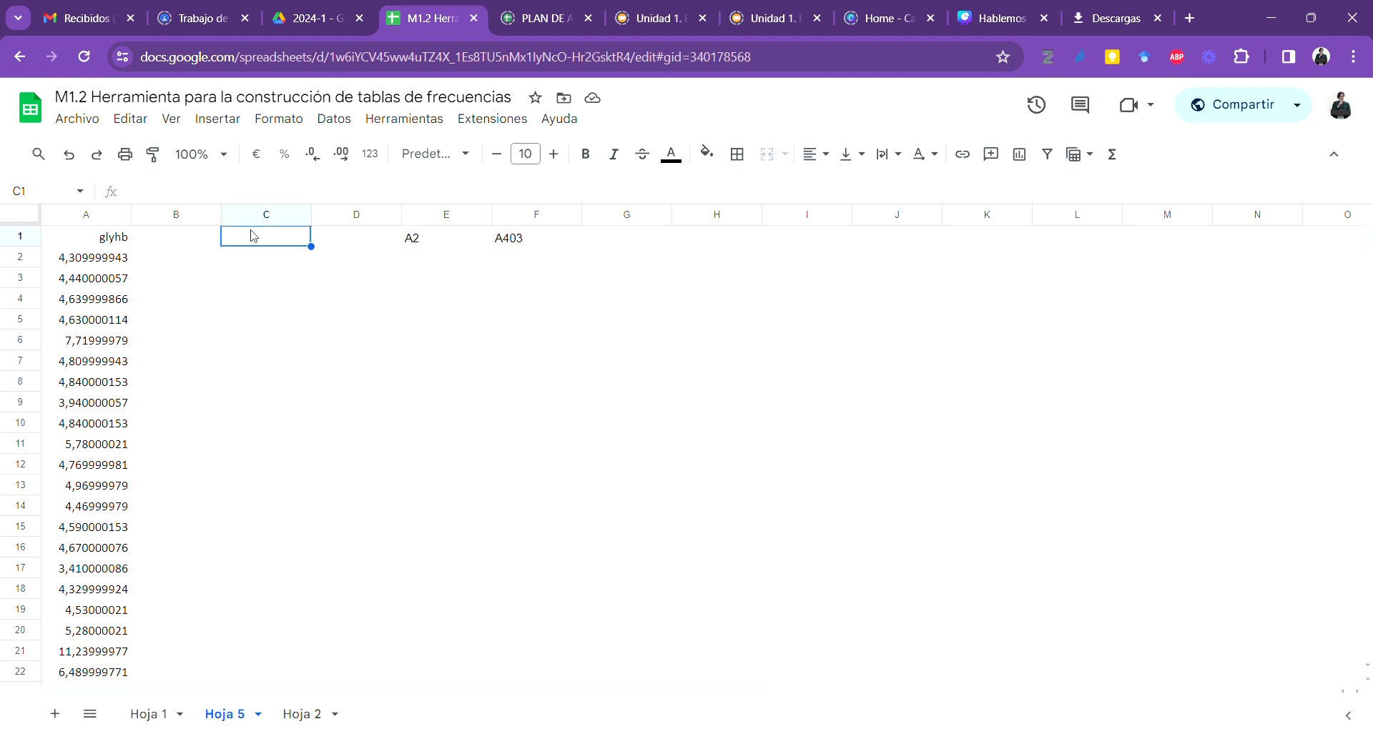
{"action": "type", "text": "r"}
{"action": "key", "text": "BackSpace"}
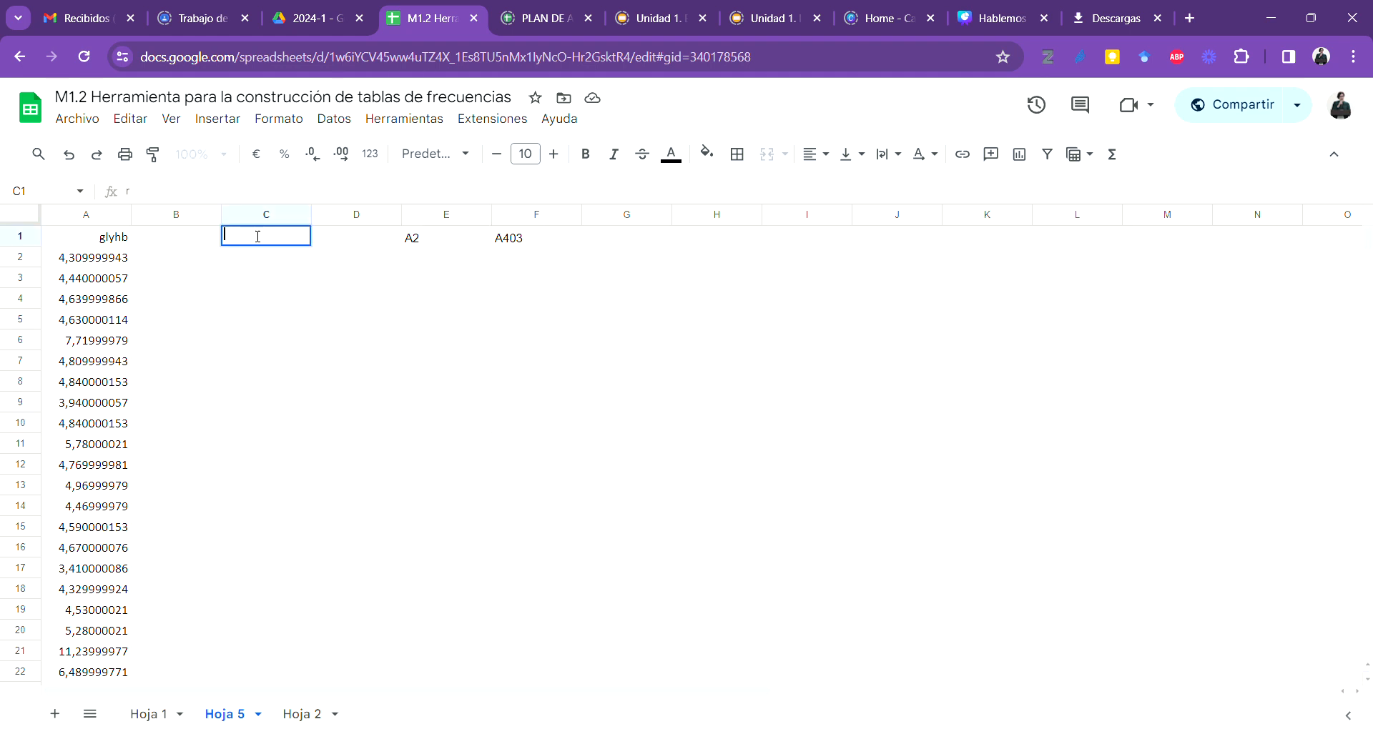
{"action": "type", "text": "Ras"}
{"action": "type", "text": "ngo de"}
{"action": "type", "text": " celdas"}
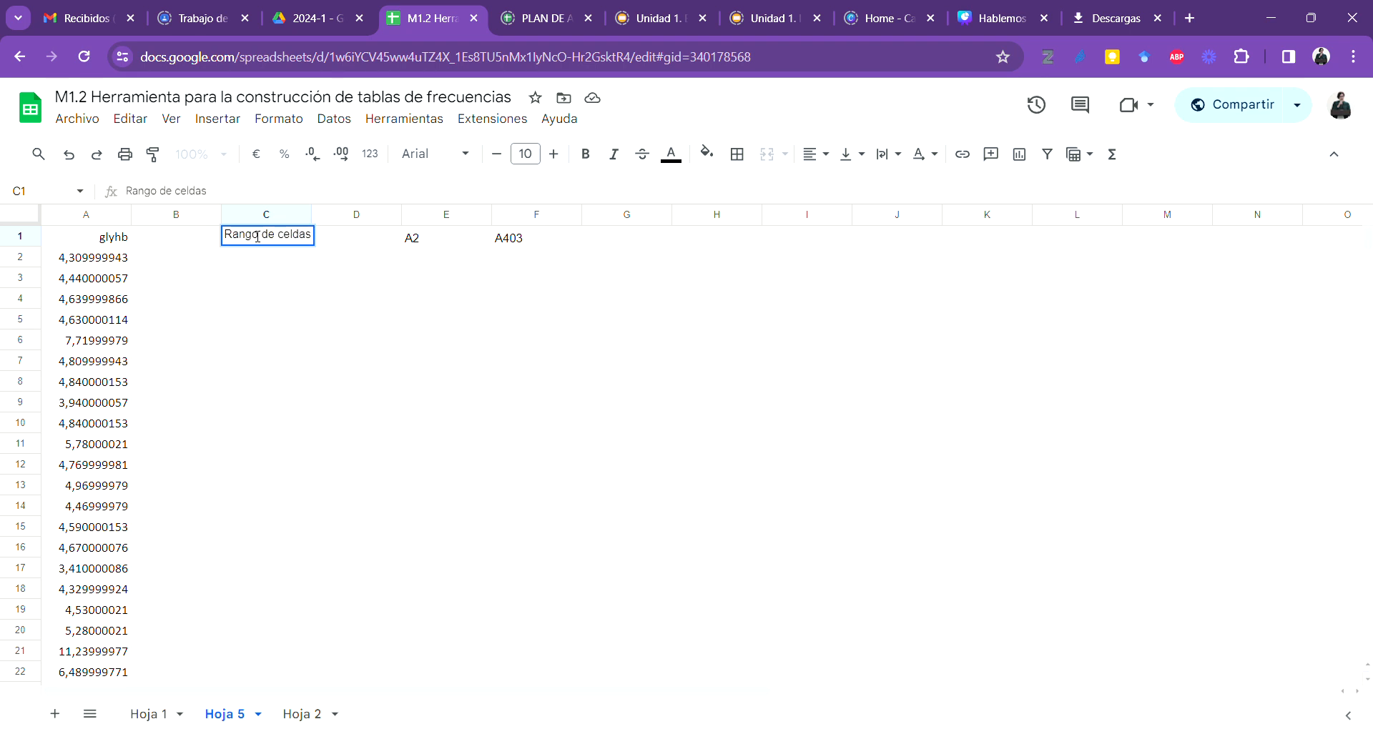
Step: Enter the label "Tamaño de la muestra" in cell C2 and its symbol "n" in E2
{"action": "key", "text": "Tab"}
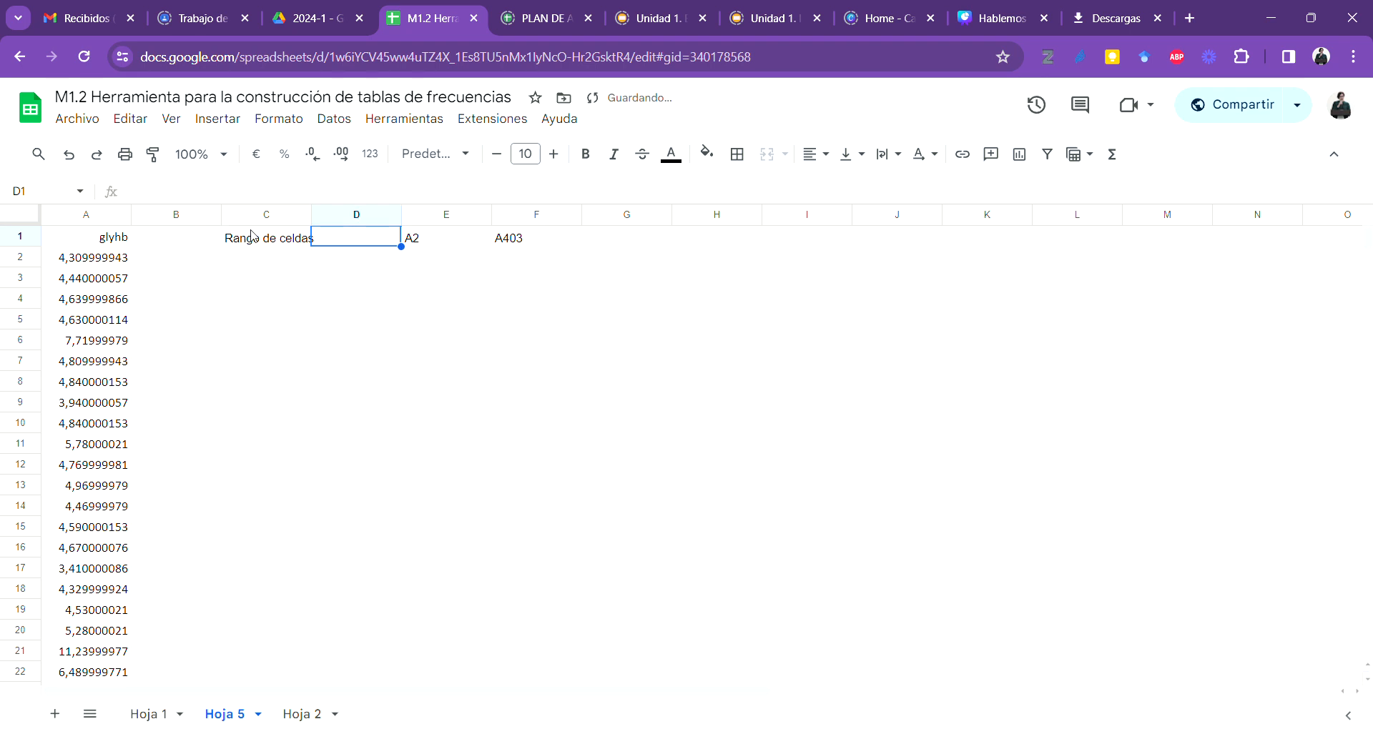
{"action": "left_click", "coordinate": [392, 265]}
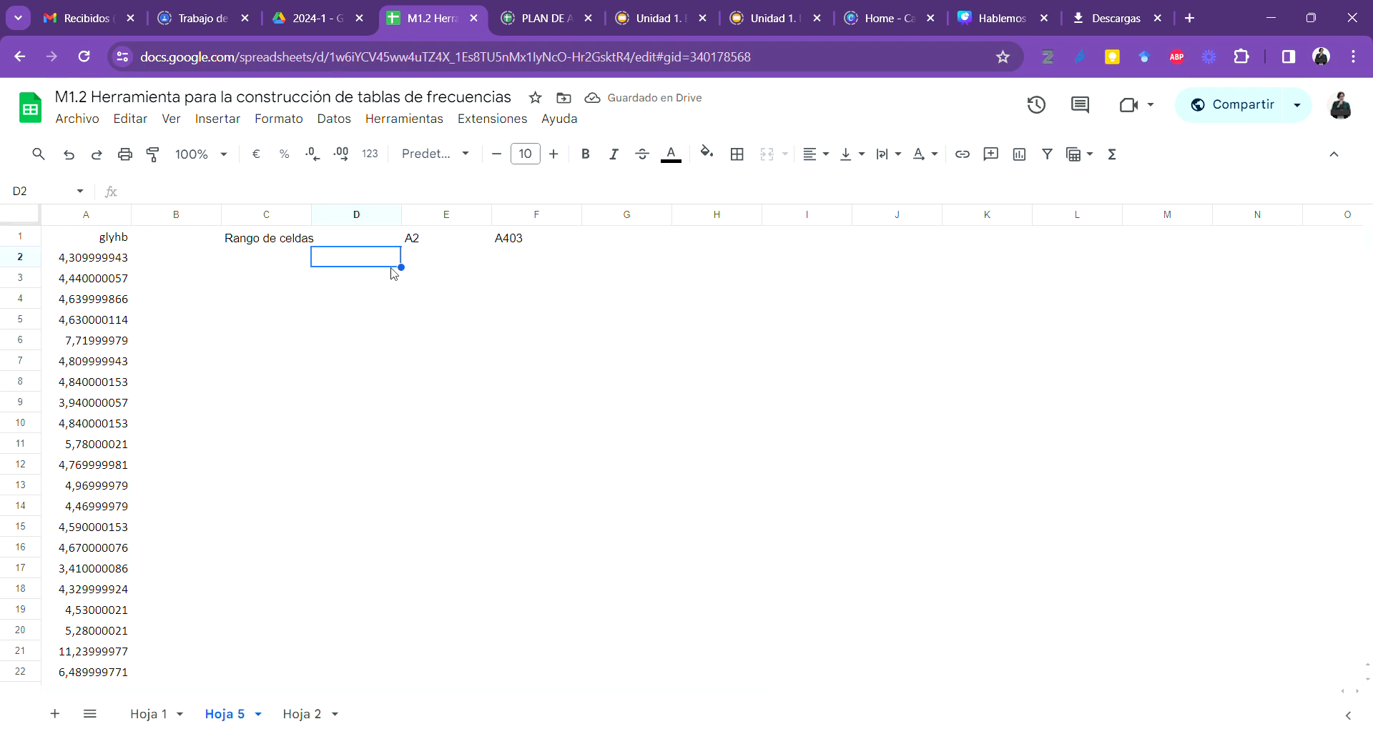
{"action": "left_click", "coordinate": [429, 260]}
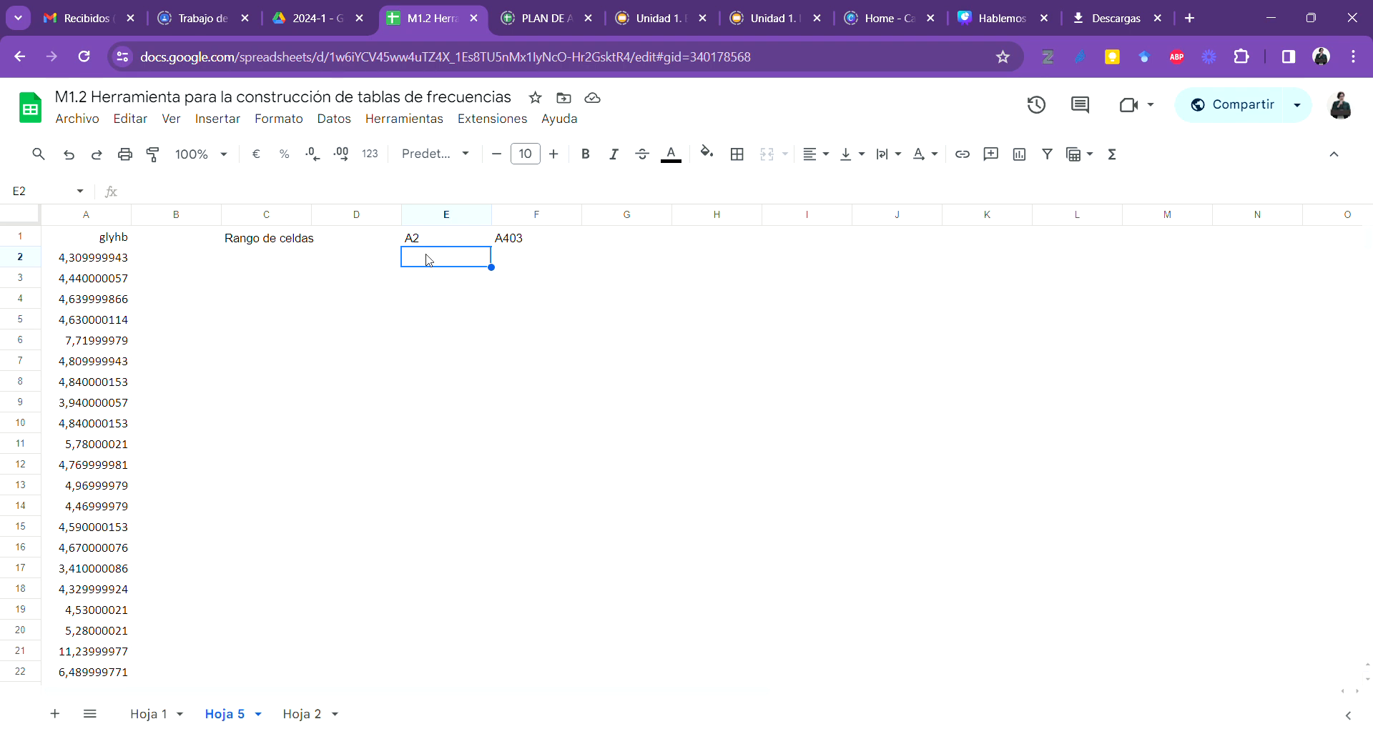
{"action": "key", "text": "Left"}
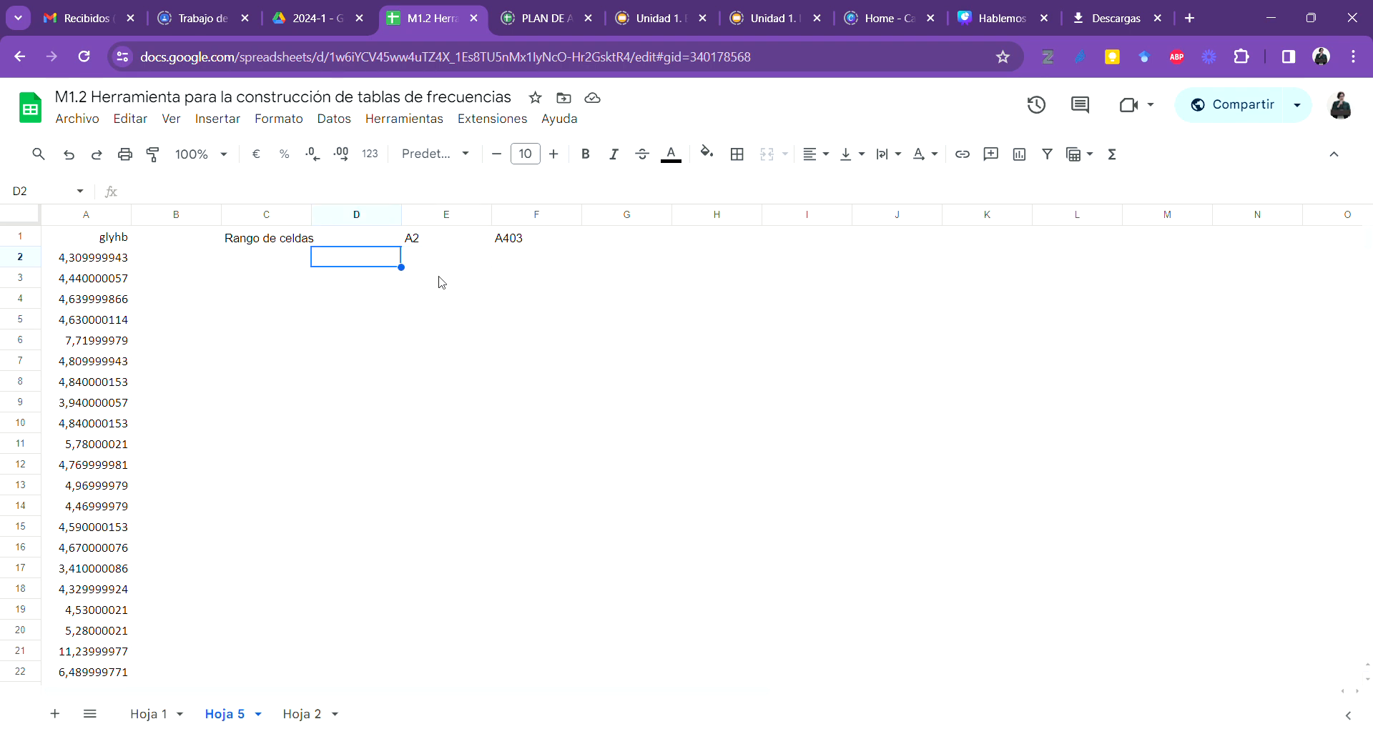
{"action": "key", "text": "Left"}
{"action": "type", "text": "Tama"}
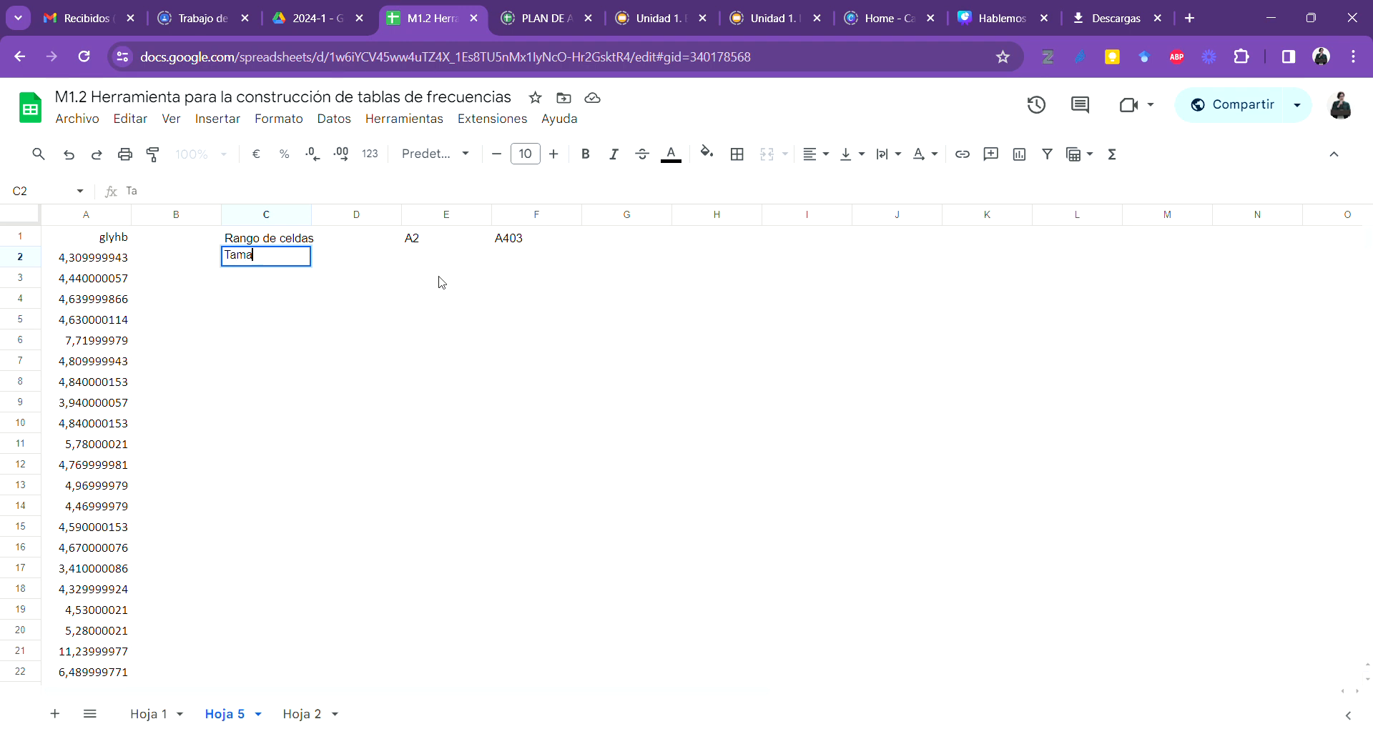
{"action": "type", "text": "ño de la muestra"}
{"action": "key", "text": "Tab"}
{"action": "key", "text": "Tab"}
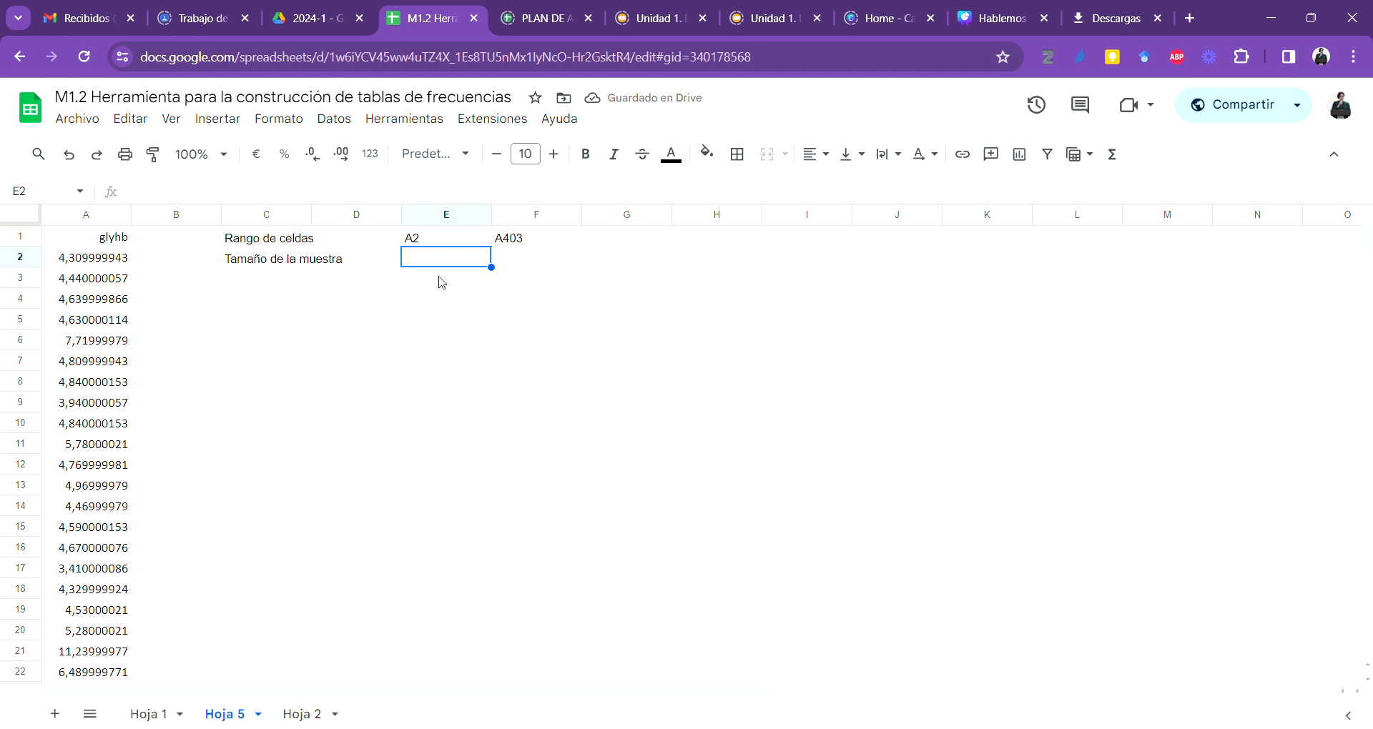
{"action": "type", "text": "n"}
{"action": "key", "text": "Tab"}
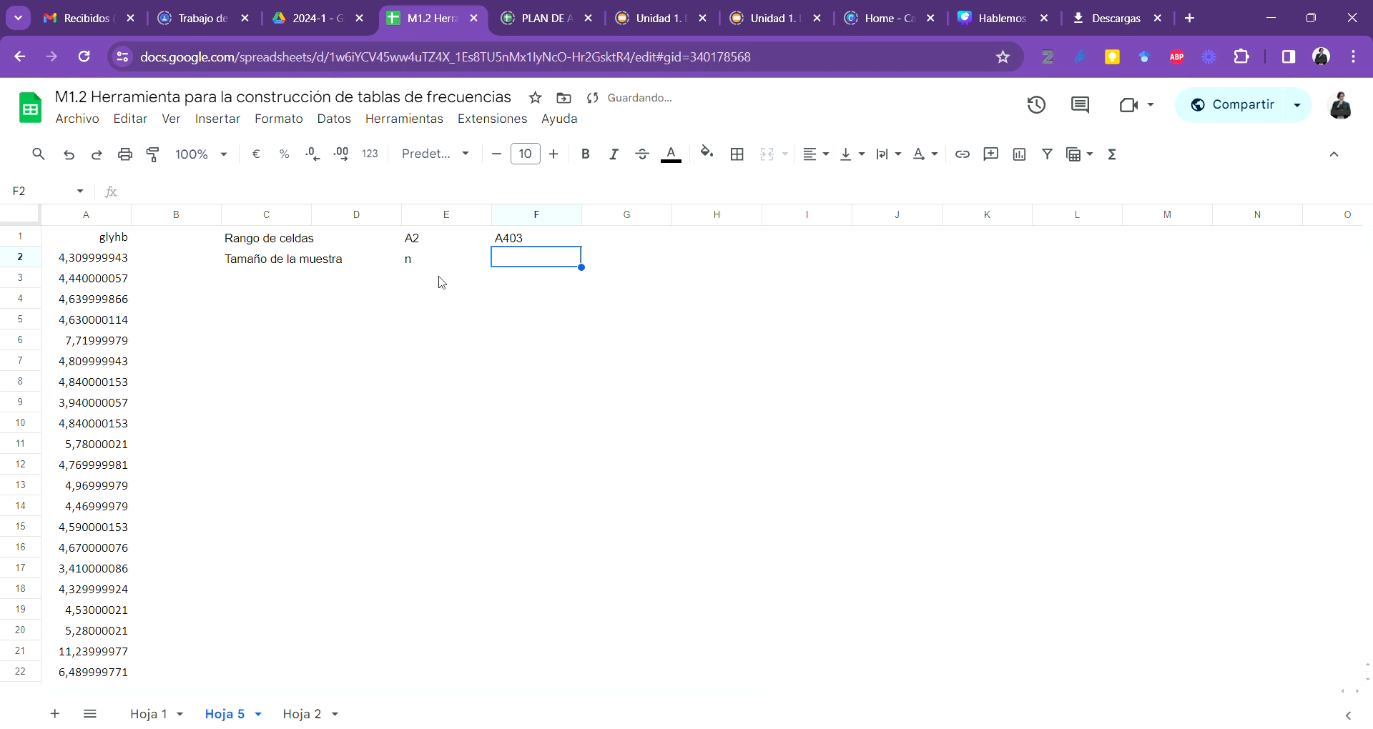
Step: Calculate the sample size in cell F2 with the formula =COUNT(A2:A403)
{"action": "key", "text": "Left"}
{"action": "key", "text": "Right"}
{"action": "type", "text": "="}
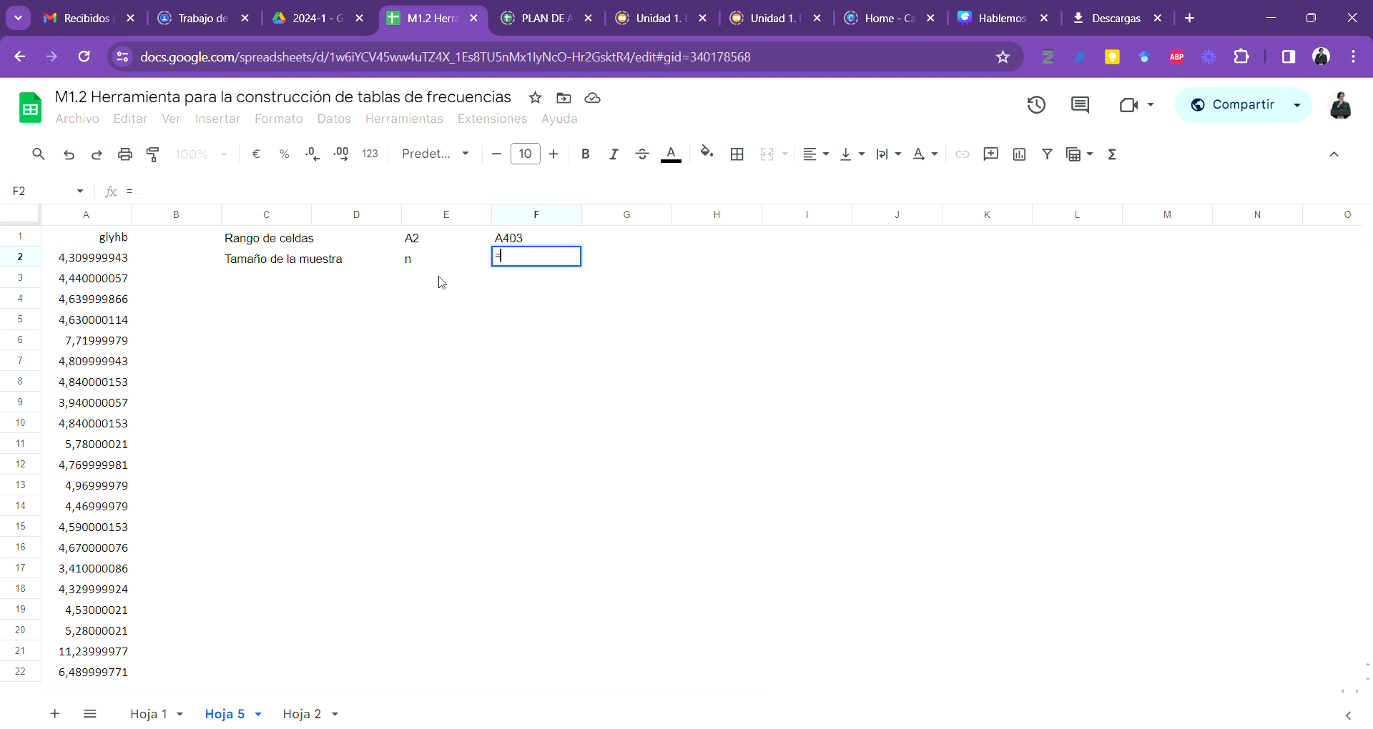
{"action": "type", "text": "co"}
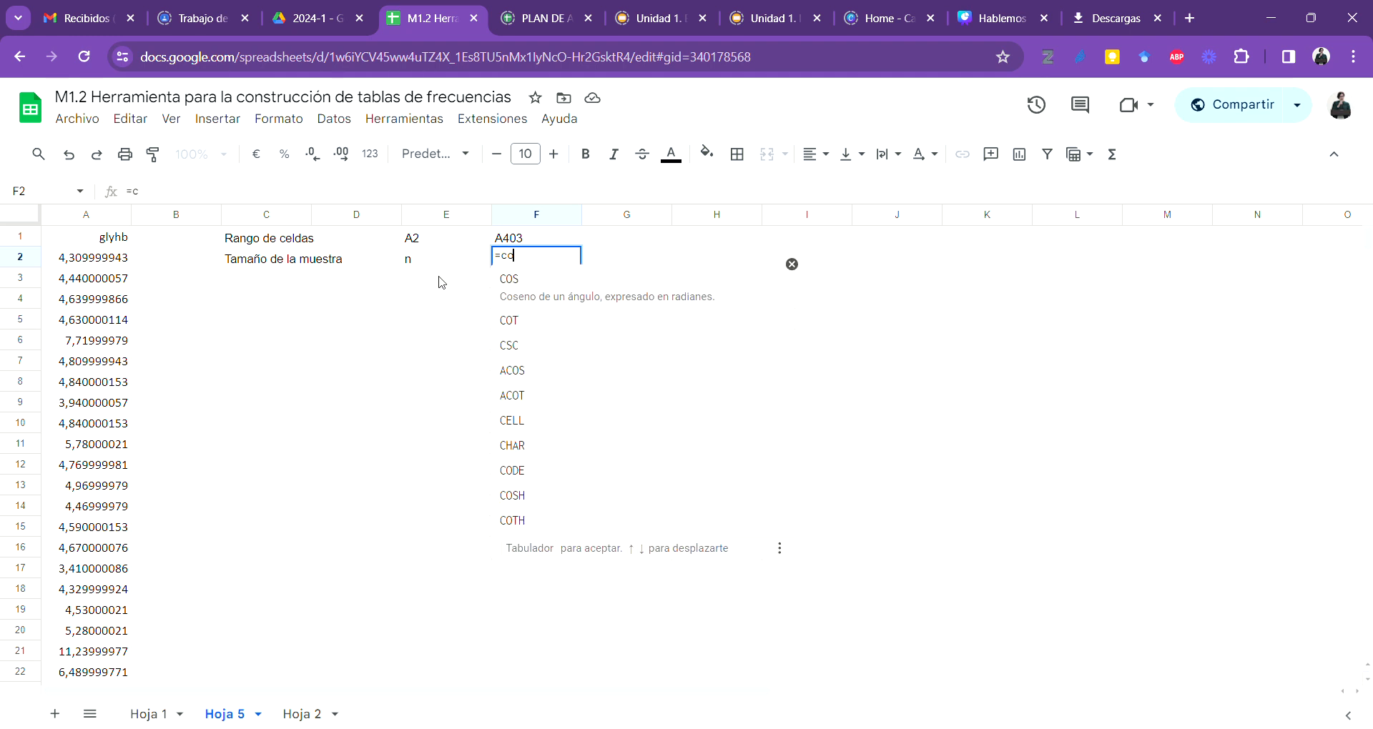
{"action": "type", "text": "unt"}
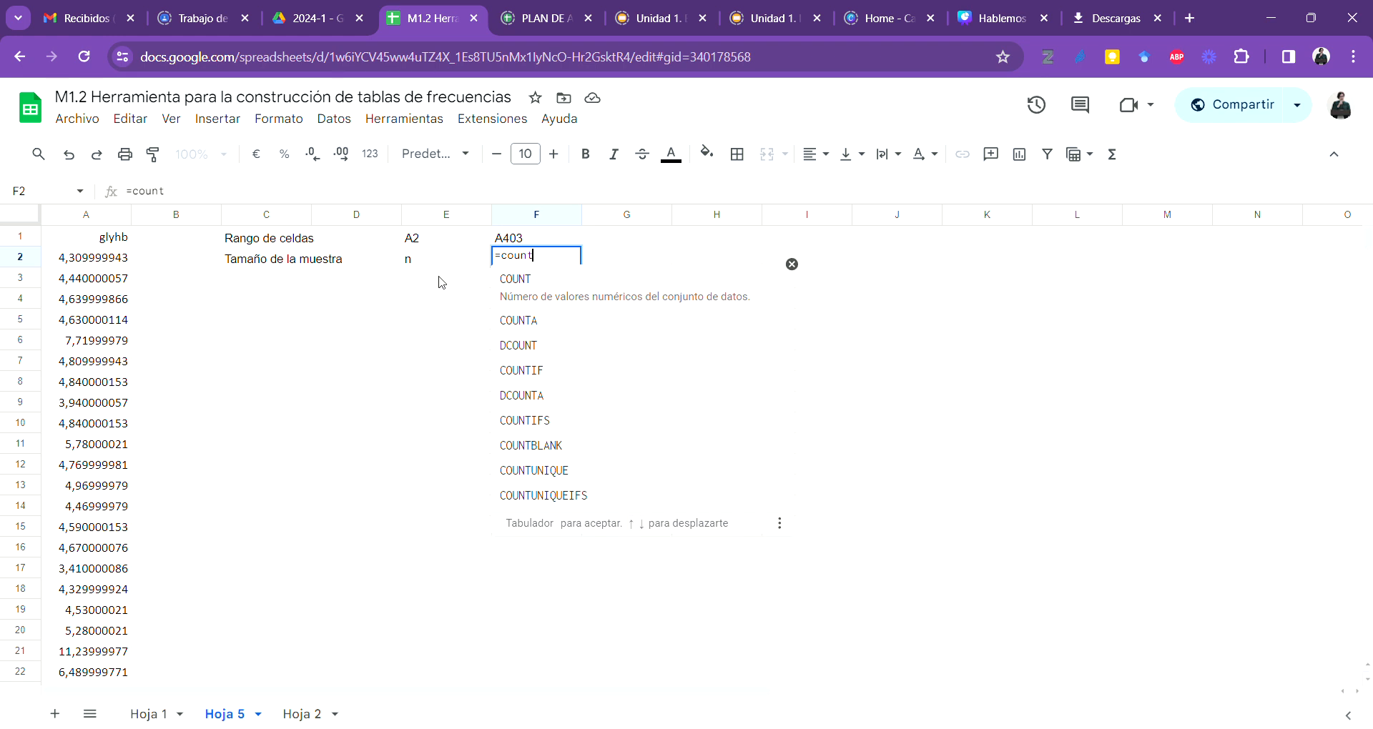
{"action": "type", "text": "("}
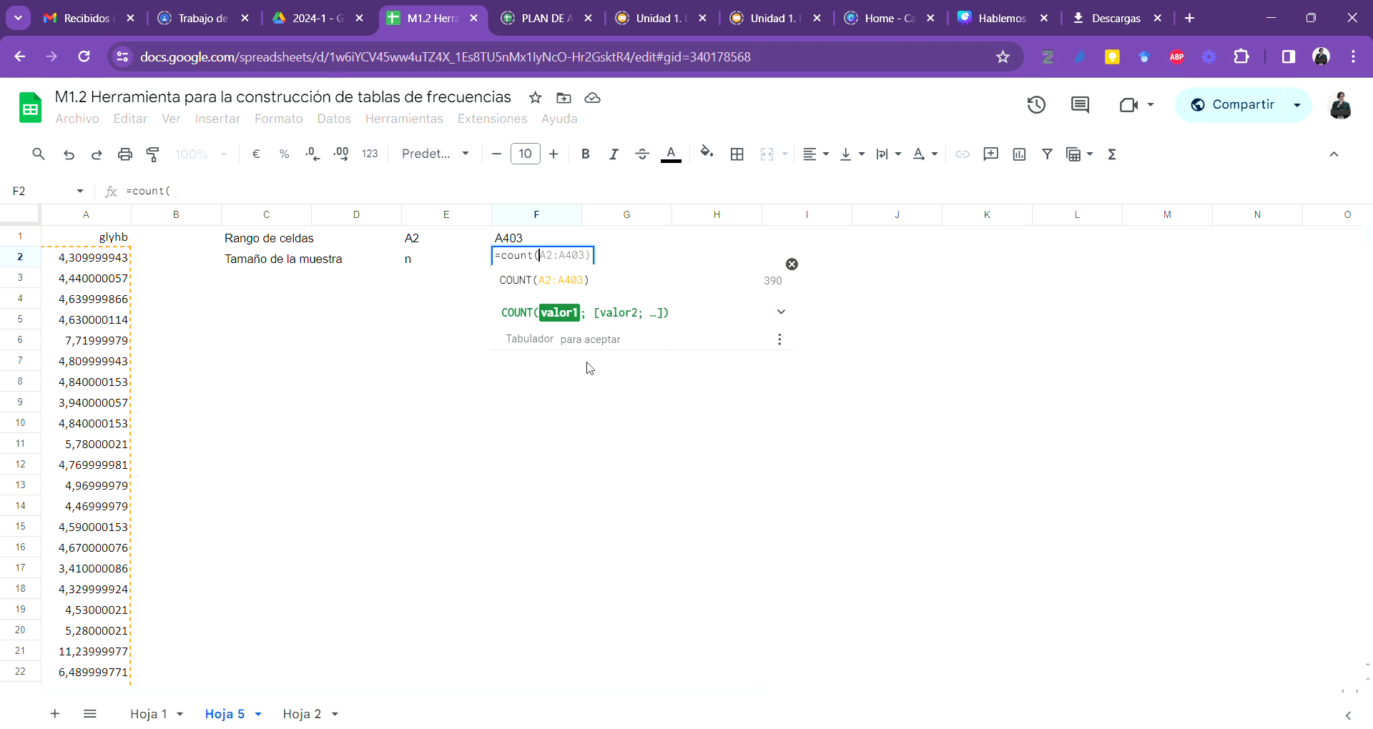
{"action": "key", "text": "Tab"}
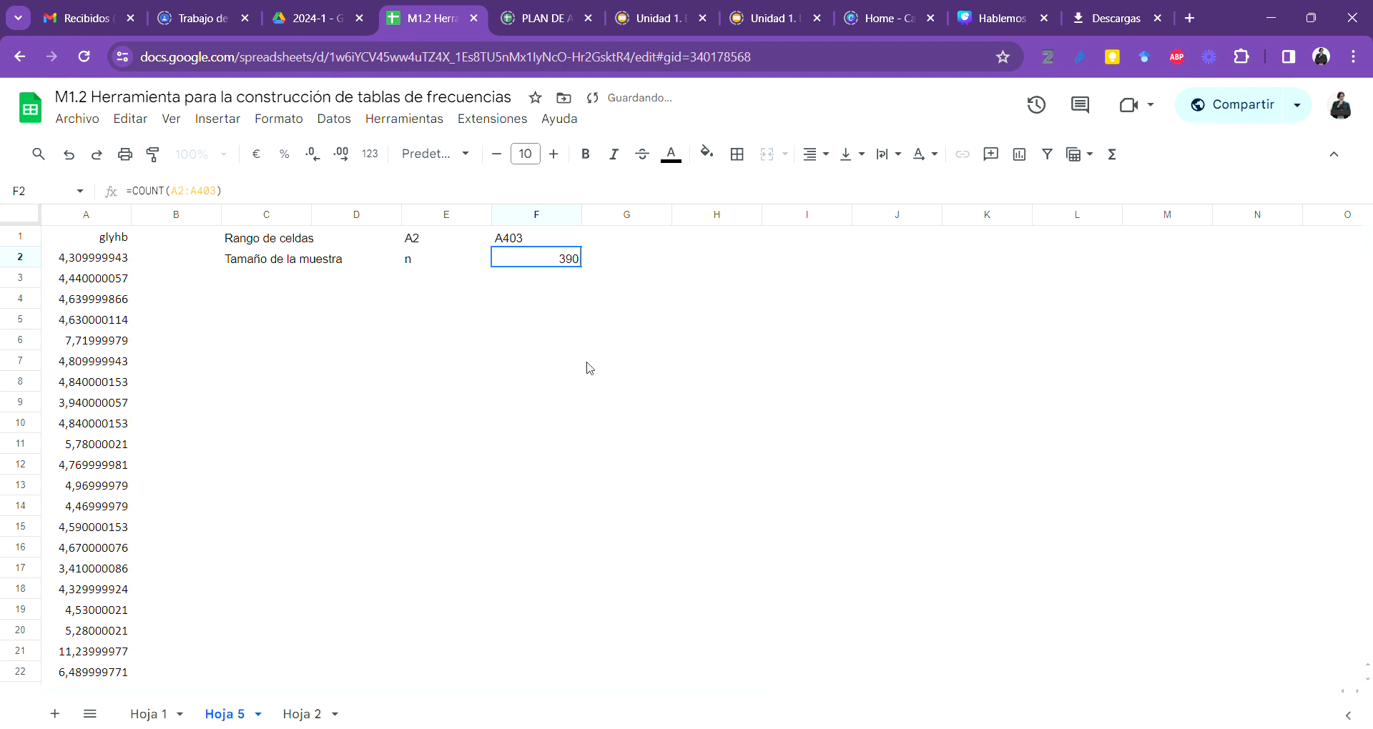
{"action": "left_click", "coordinate": [565, 262]}
Step: Enter the label "Número de clases" in cell C3 and its symbol "m" in E3
{"action": "key", "text": "Down"}
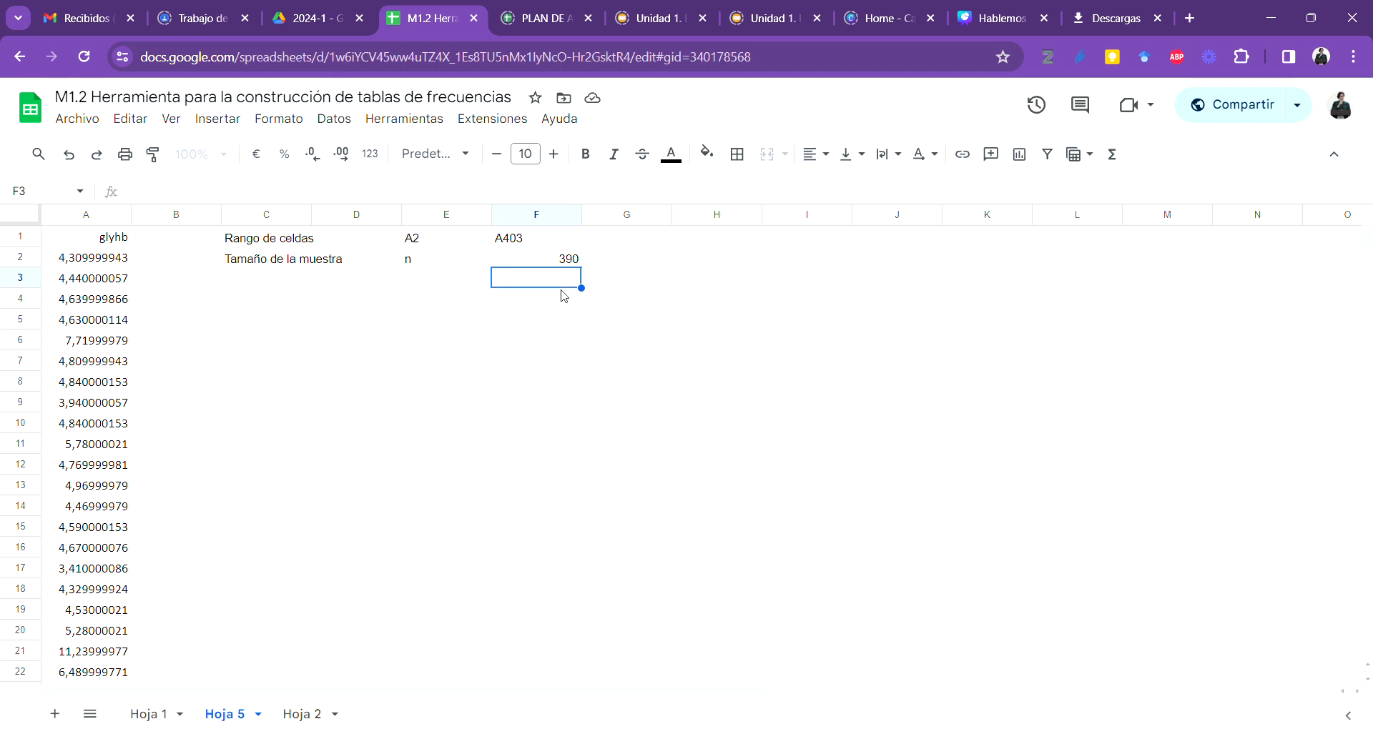
{"action": "key", "text": "Left"}
{"action": "key", "text": "Left"}
{"action": "key", "text": "Left"}
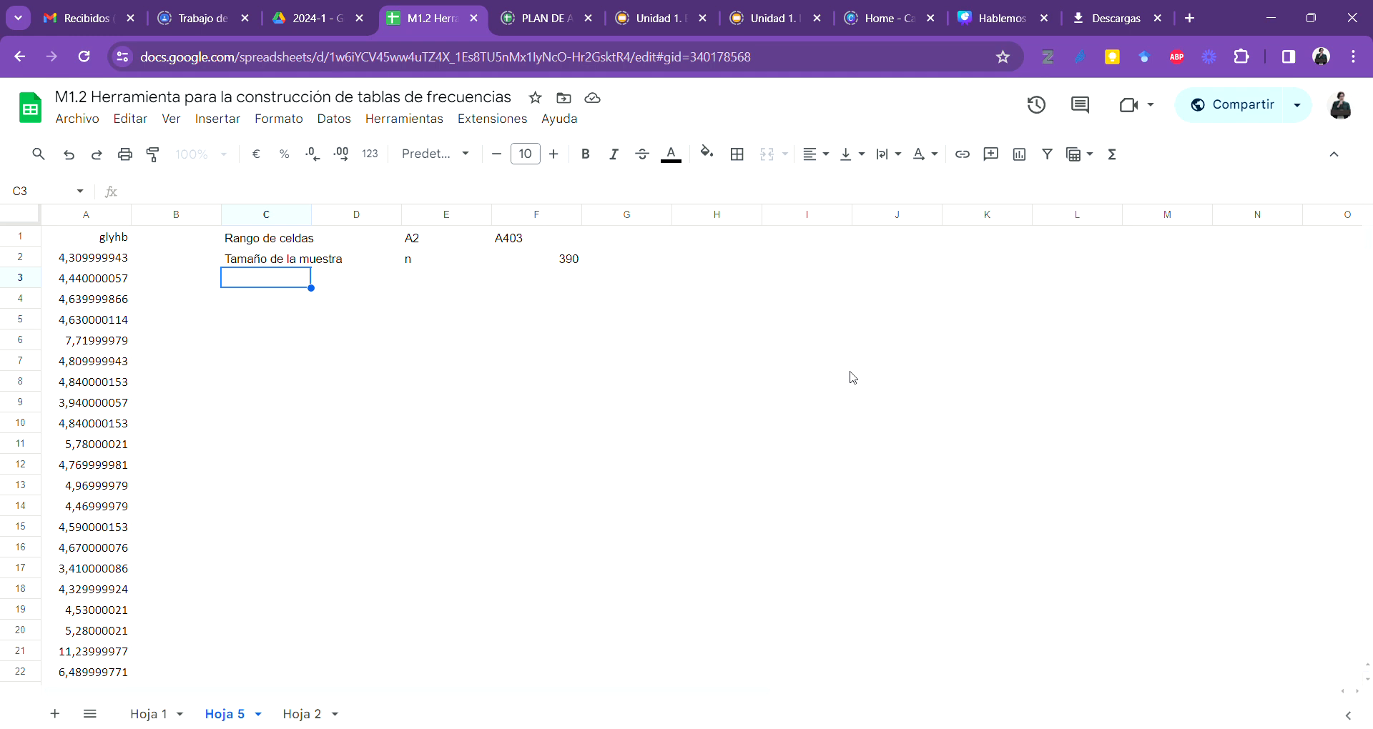
{"action": "type", "text": "Númrt"}
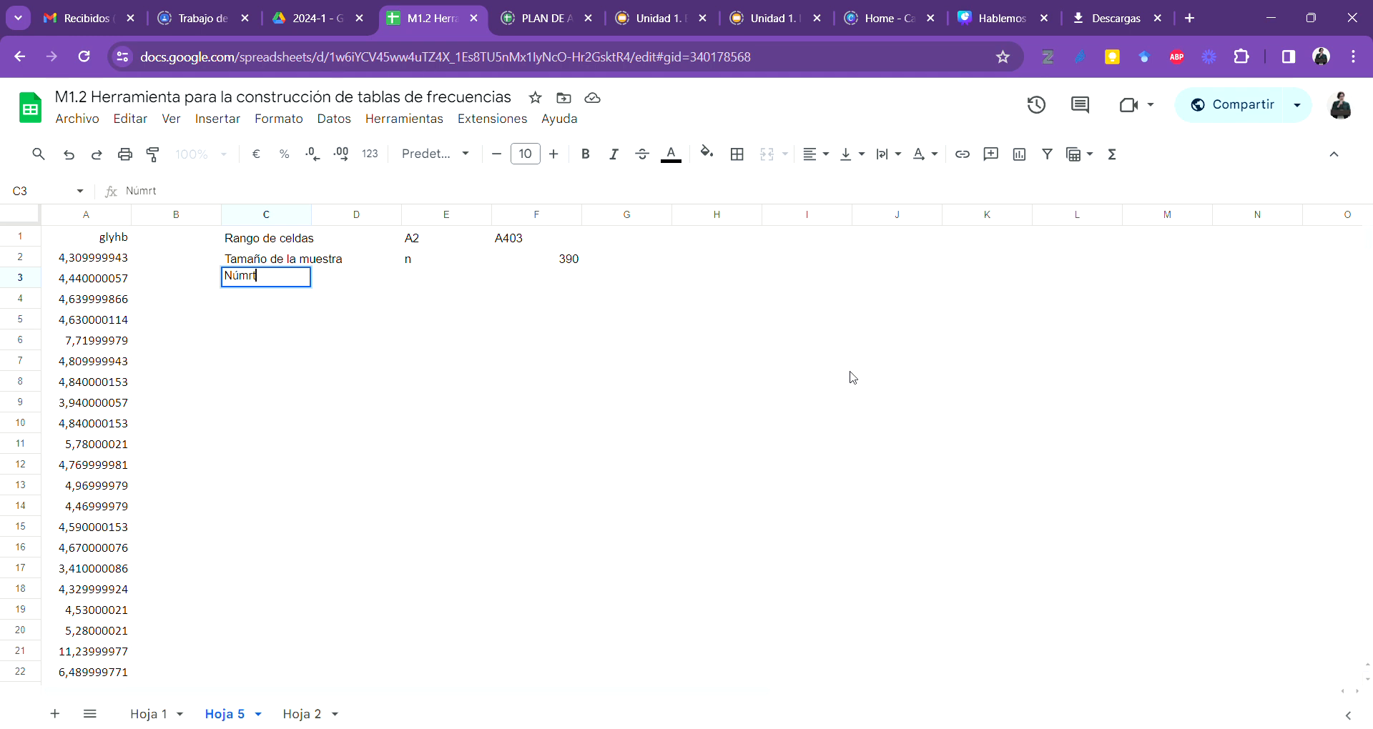
{"action": "key", "text": "BackSpace"}
{"action": "key", "text": "BackSpace"}
{"action": "type", "text": "ero de clases"}
{"action": "key", "text": "Tab"}
{"action": "key", "text": "Tab"}
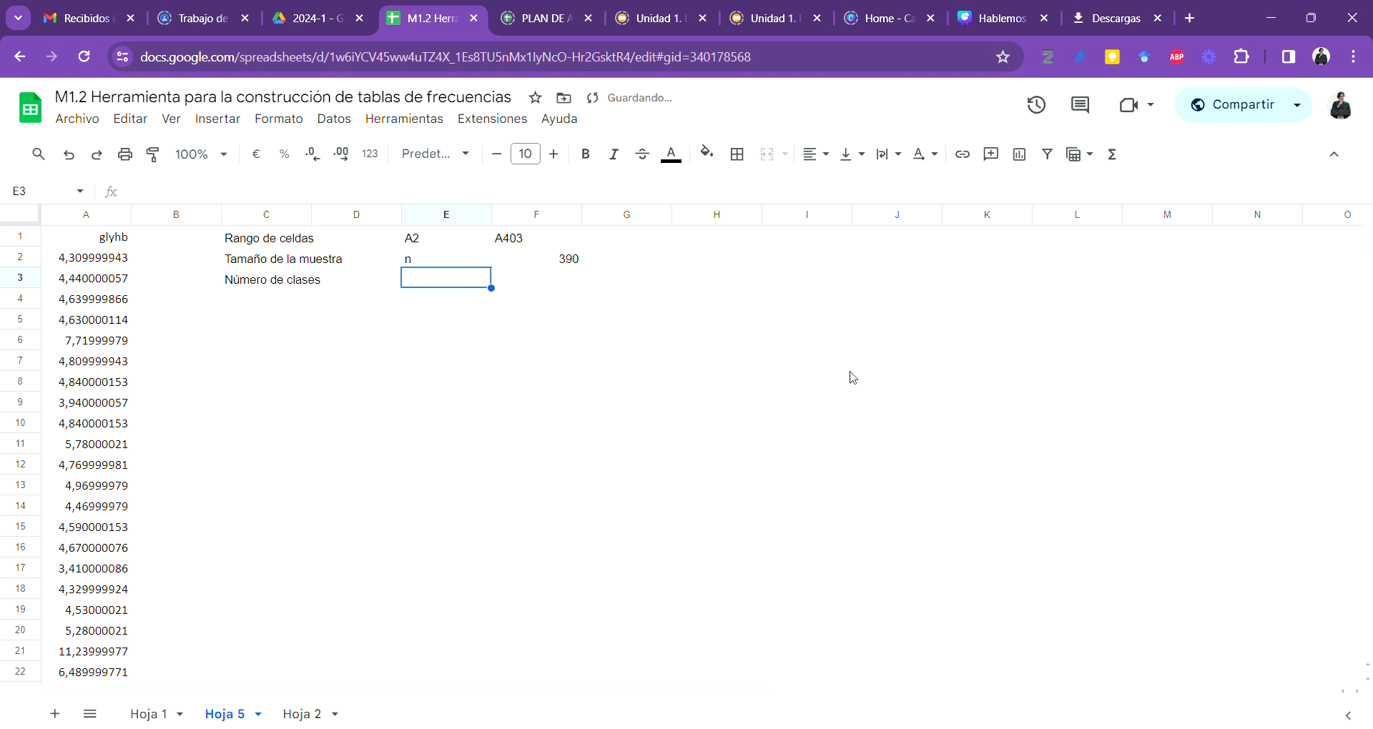
{"action": "type", "text": "m"}
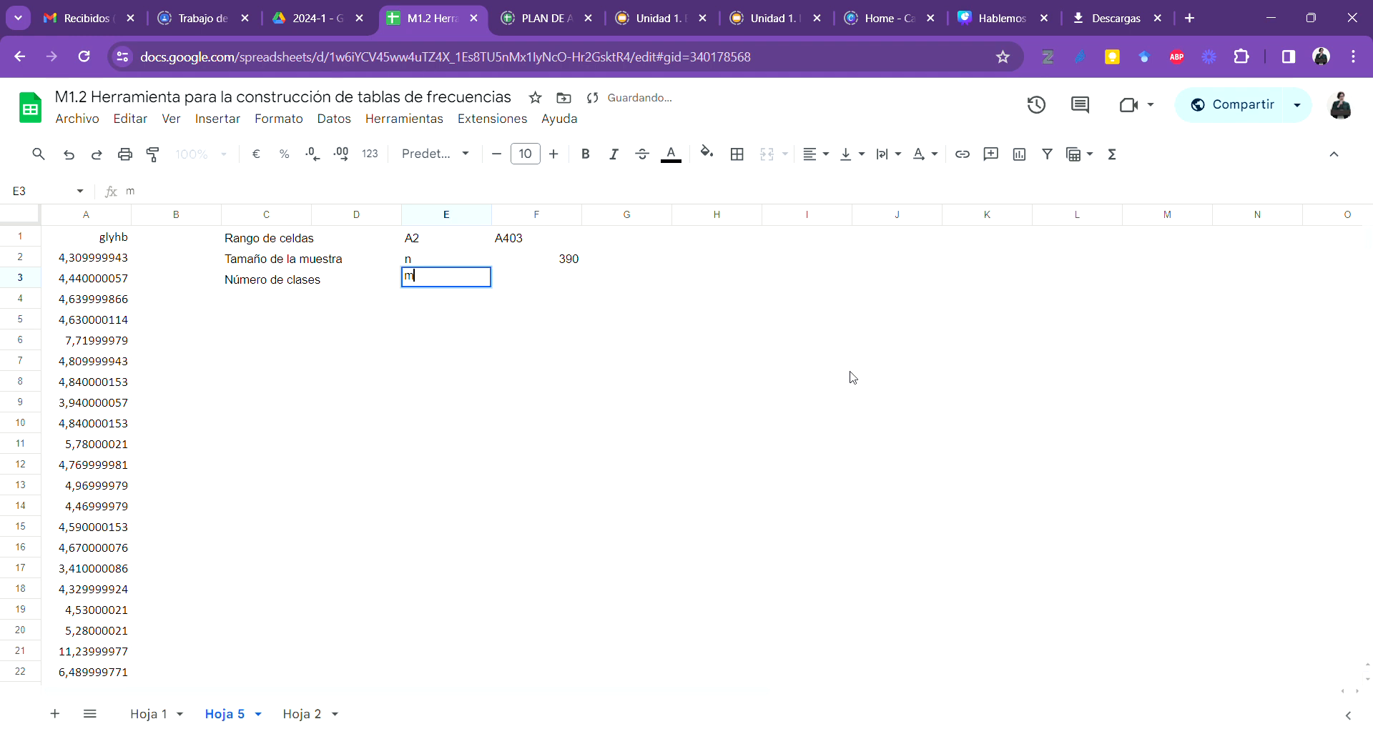
{"action": "key", "text": "Tab"}
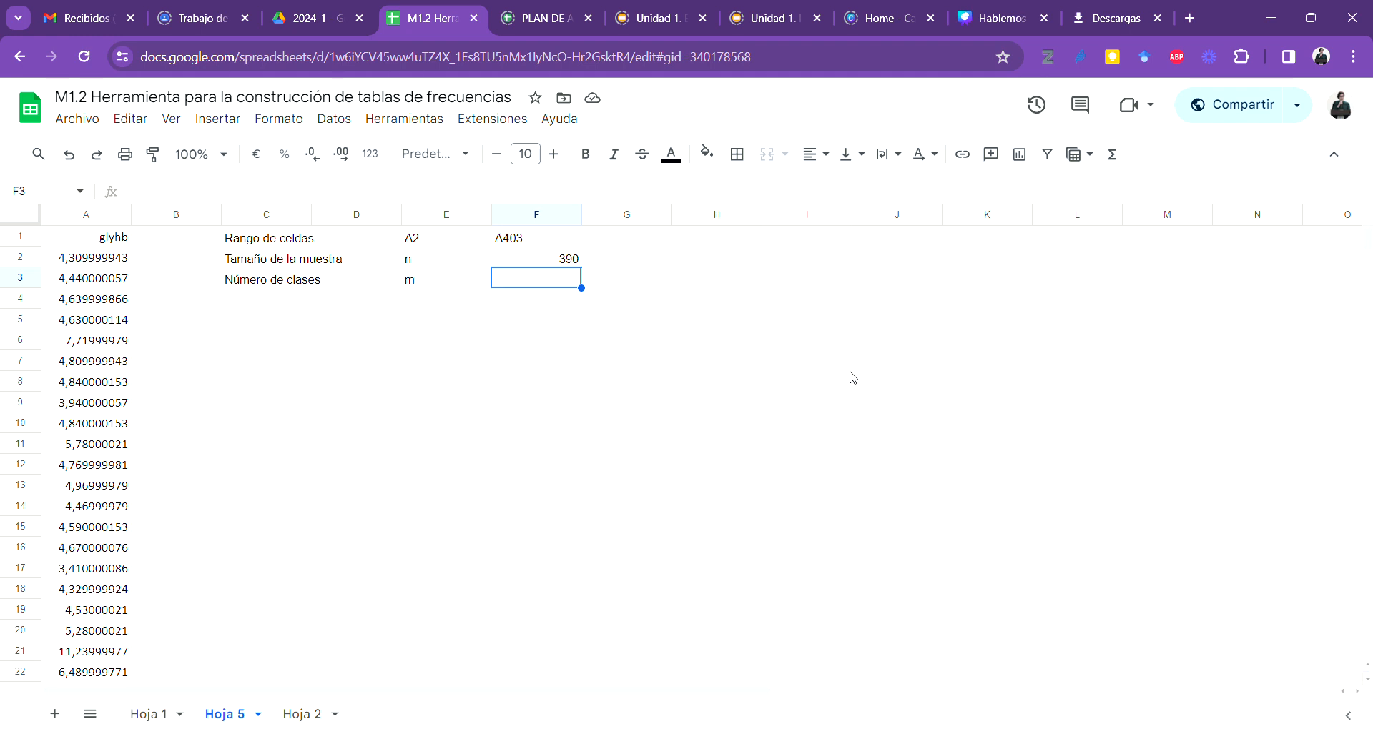
Step: Enter the note "Regla de Sturges" in cell H3, on the row for the number of classes
{"action": "key", "text": "Right"}
{"action": "key", "text": "Right"}
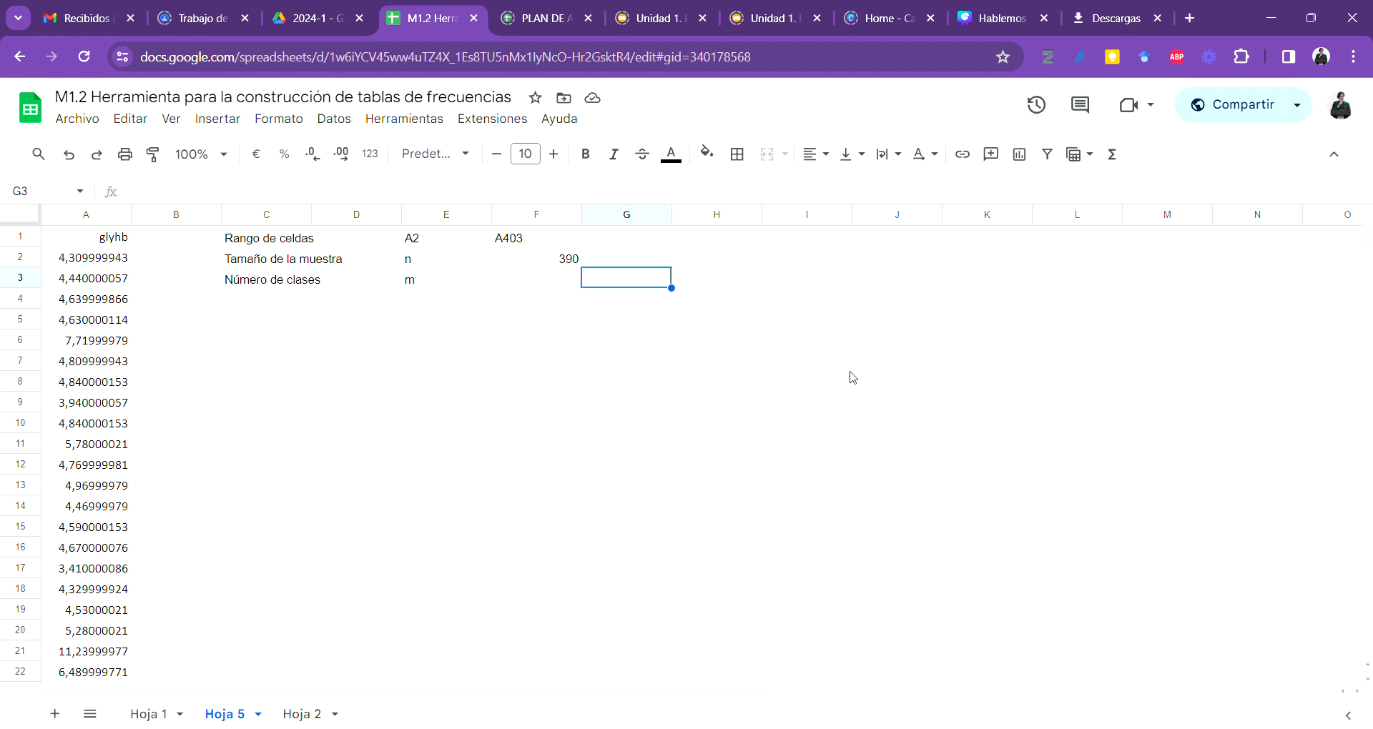
{"action": "type", "text": "Re"}
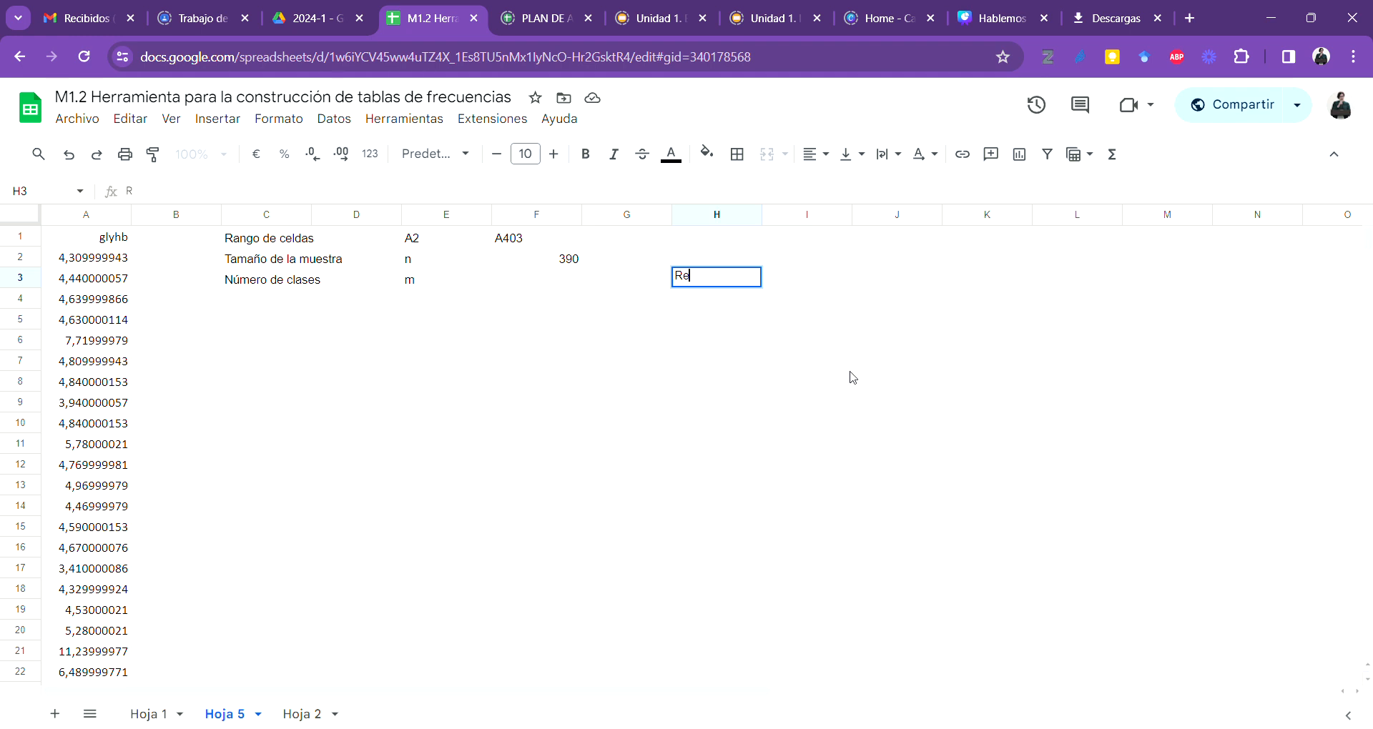
{"action": "type", "text": "gla de Su"}
{"action": "type", "text": "t"}
{"action": "type", "text": "rges"}
{"action": "key", "text": "BackSpace"}
{"action": "key", "text": "BackSpace"}
{"action": "key", "text": "BackSpace"}
{"action": "key", "text": "BackSpace"}
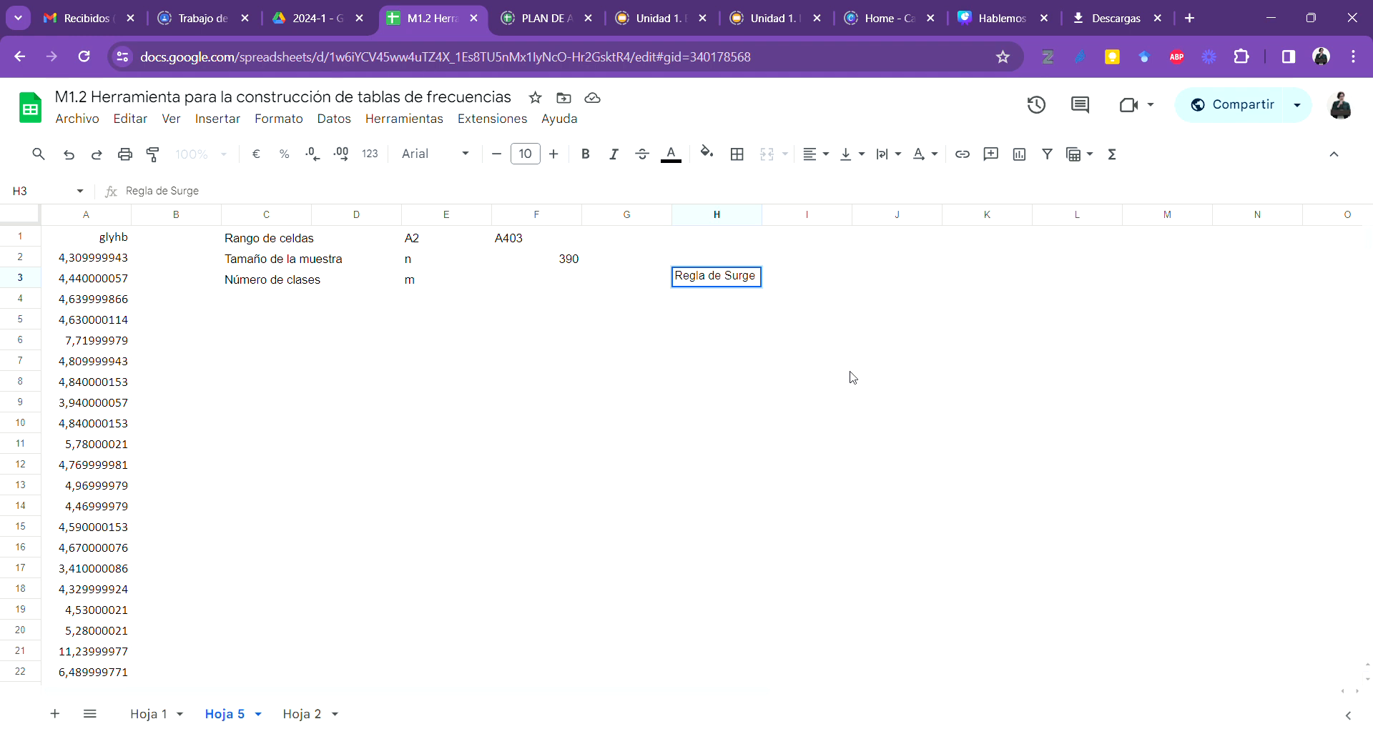
{"action": "key", "text": "BackSpace"}
{"action": "type", "text": "turges"}
Step: Calculate the number of classes in cell F3 by Sturges' rule with the formula =1 + 3,322*log(F2)
{"action": "key", "text": "Left"}
{"action": "key", "text": "Left"}
{"action": "key", "text": "Left"}
{"action": "key", "text": "Right"}
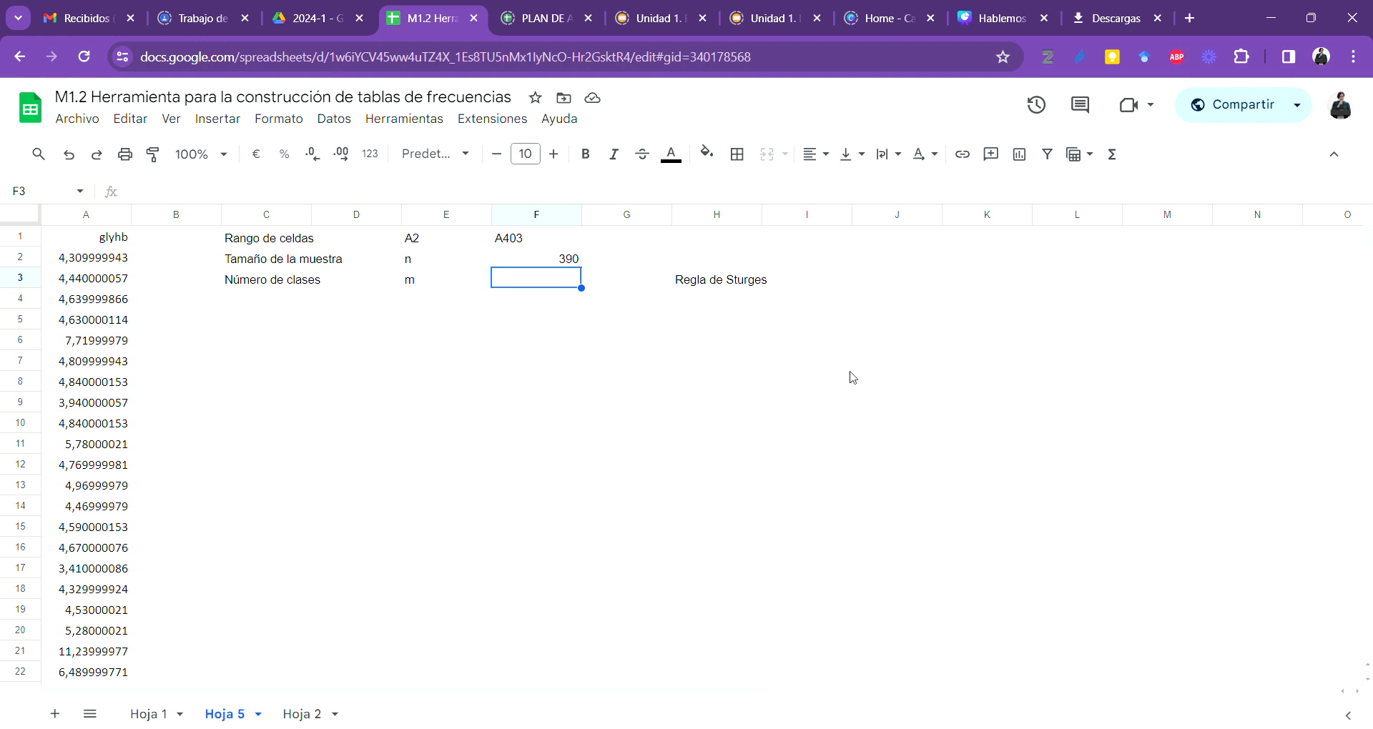
{"action": "type", "text": "="}
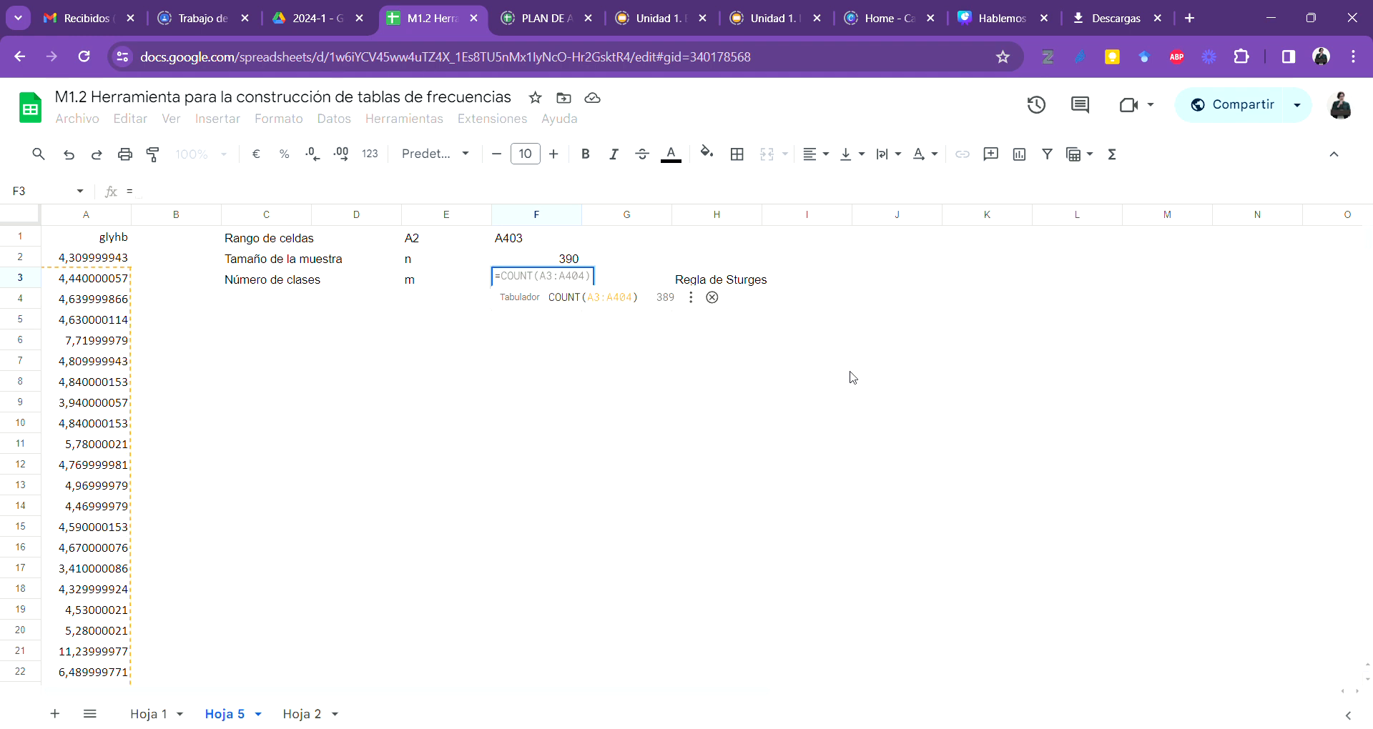
{"action": "type", "text": "1 "}
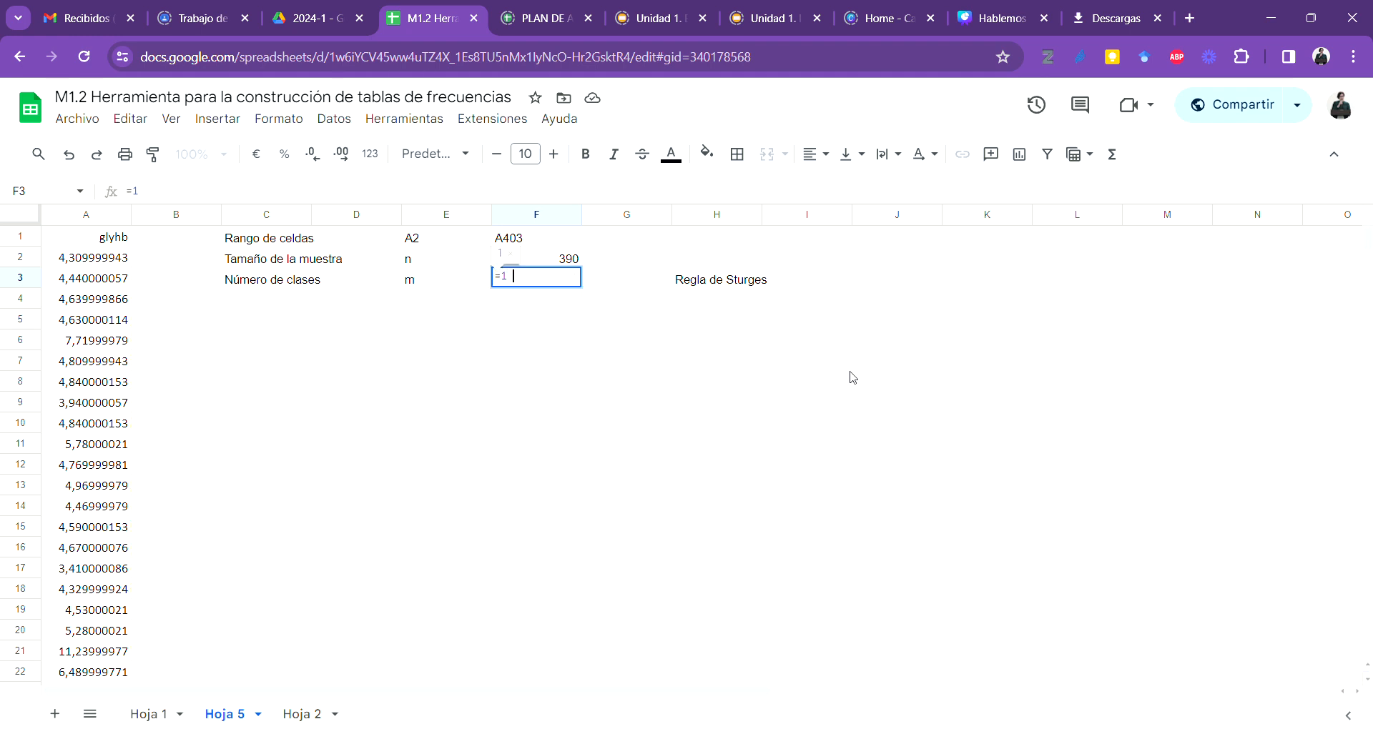
{"action": "type", "text": "+ "}
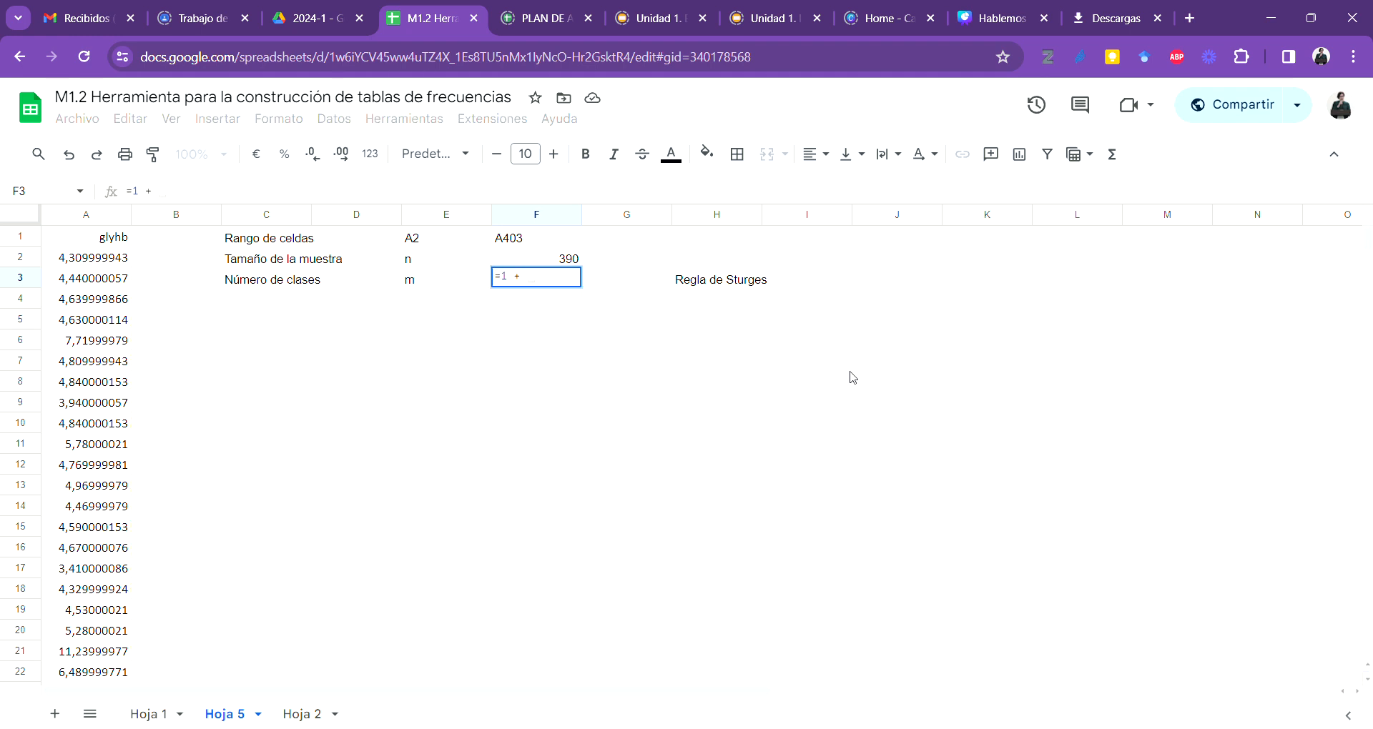
{"action": "type", "text": "log("}
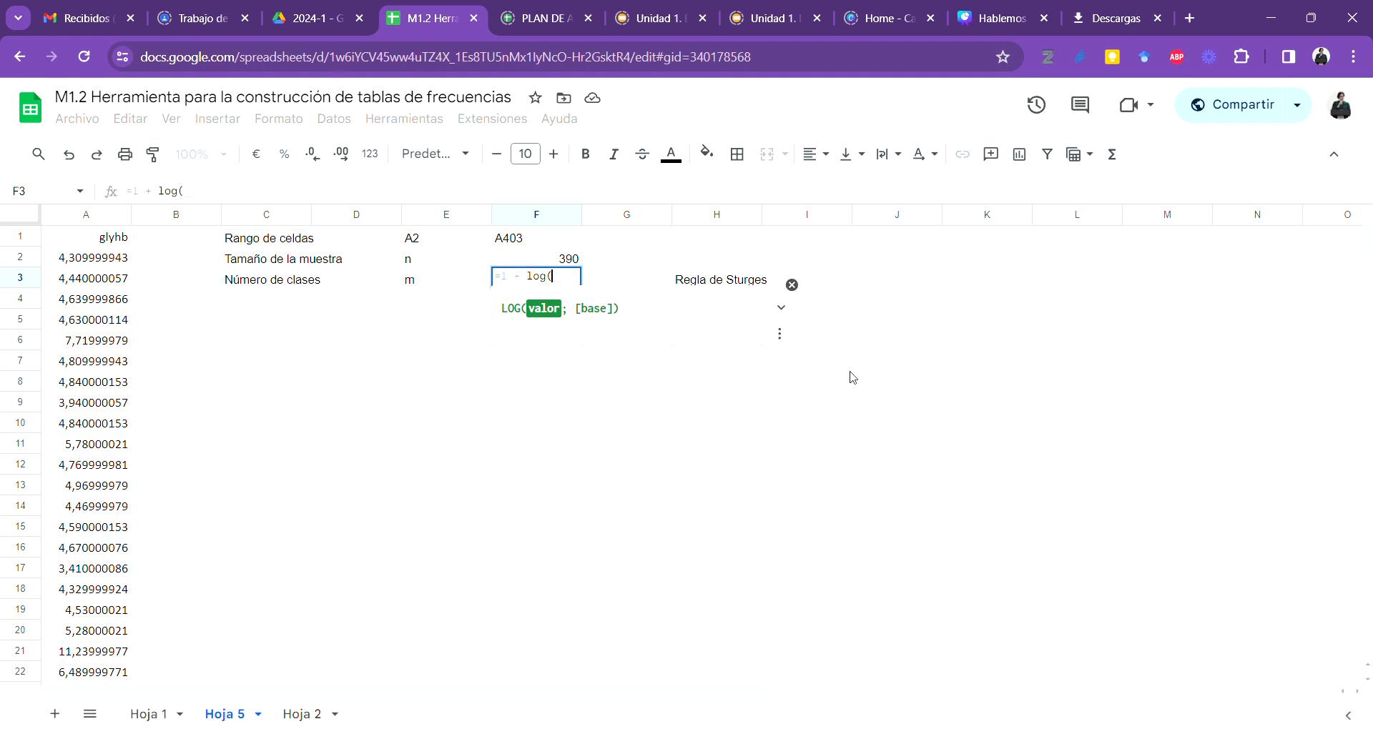
{"action": "key", "text": "BackSpace"}
{"action": "key", "text": "BackSpace"}
{"action": "key", "text": "BackSpace"}
{"action": "key", "text": "BackSpace"}
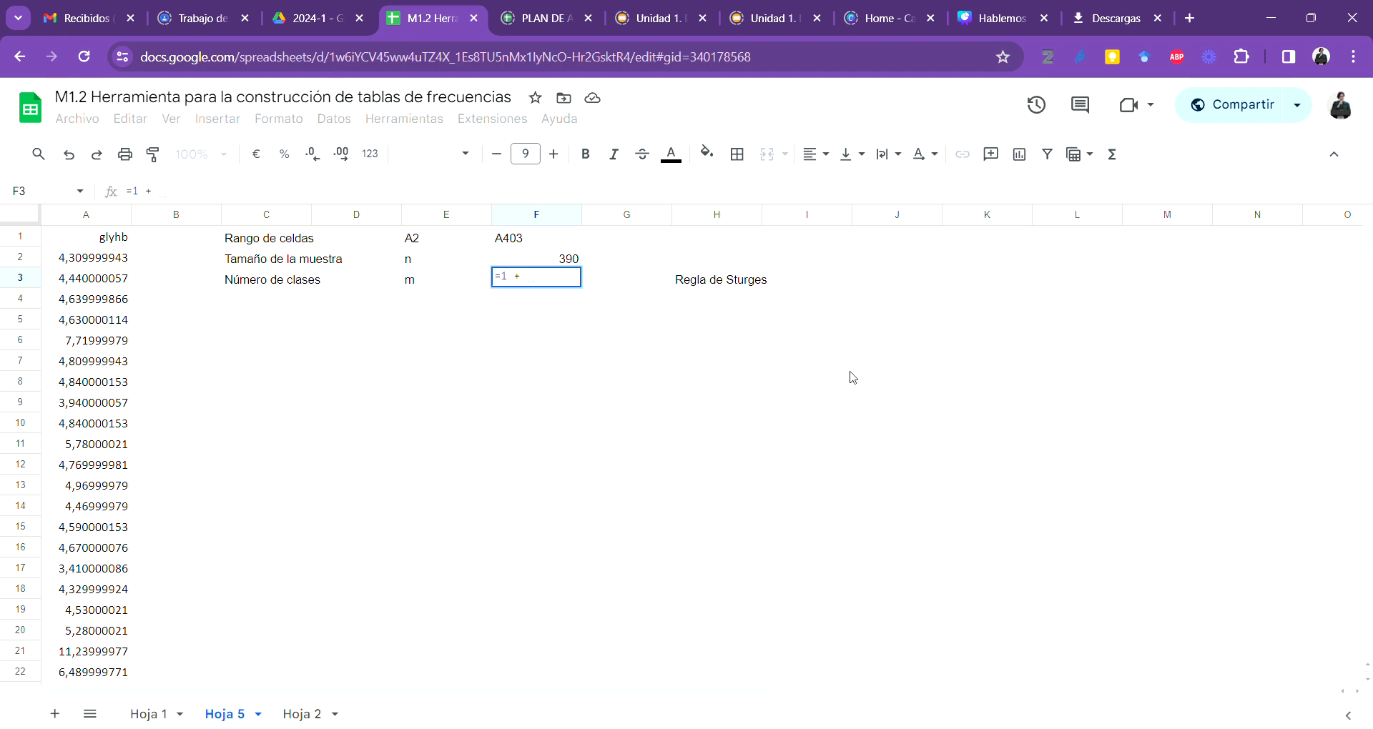
{"action": "type", "text": "3"}
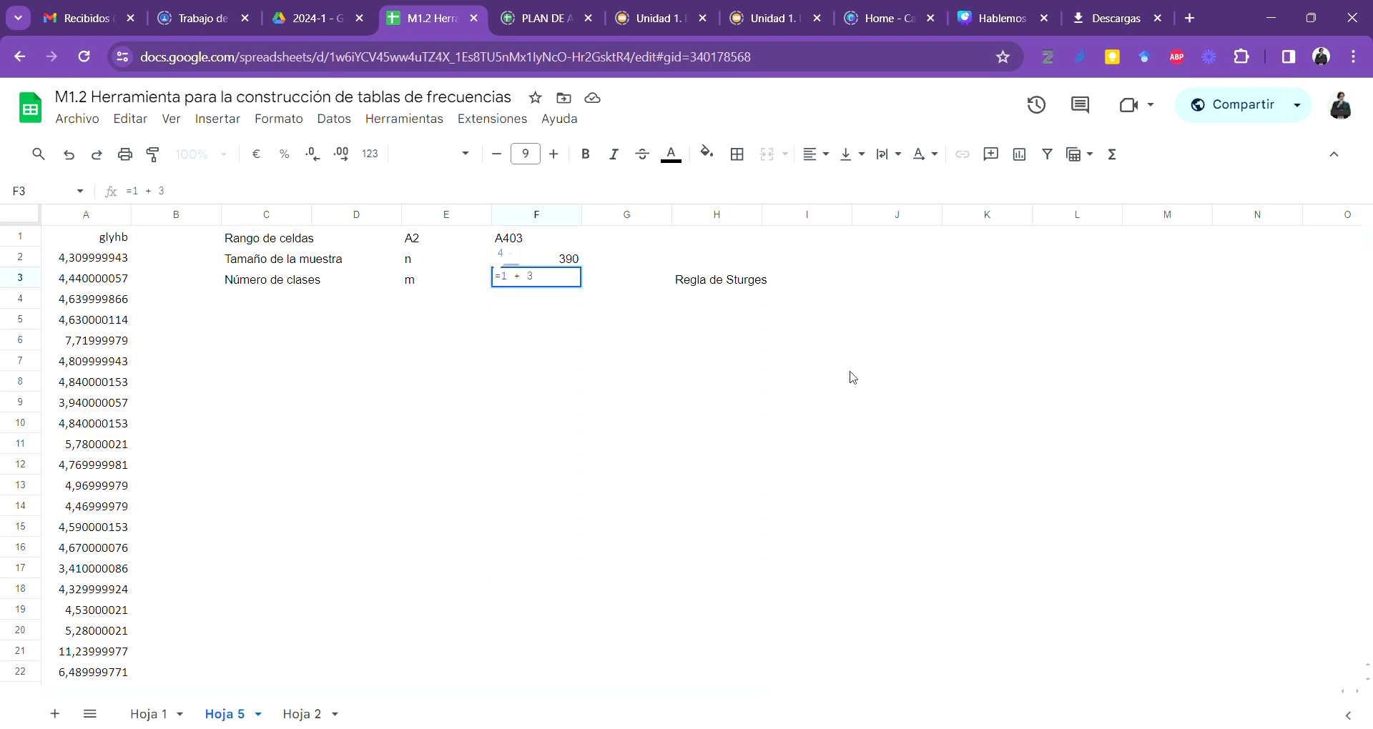
{"action": "type", "text": ",322*"}
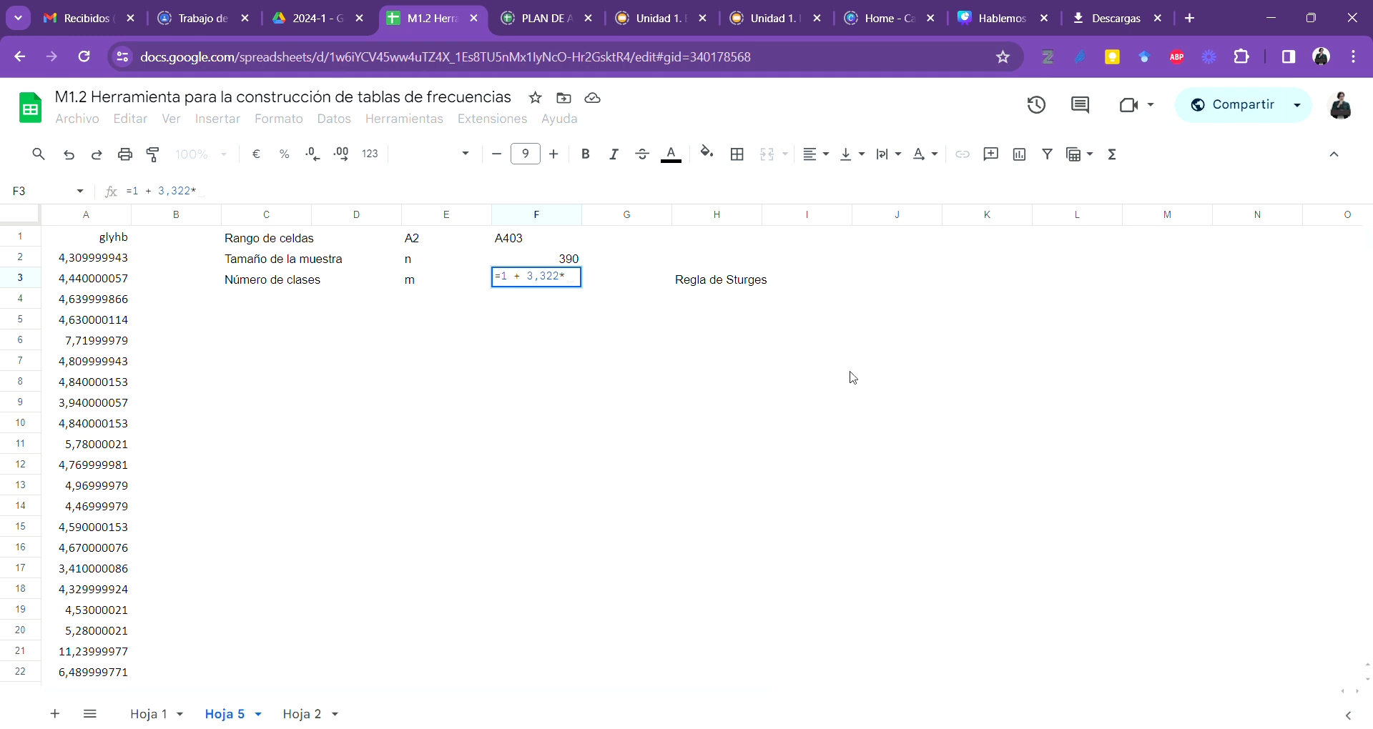
{"action": "type", "text": "log"}
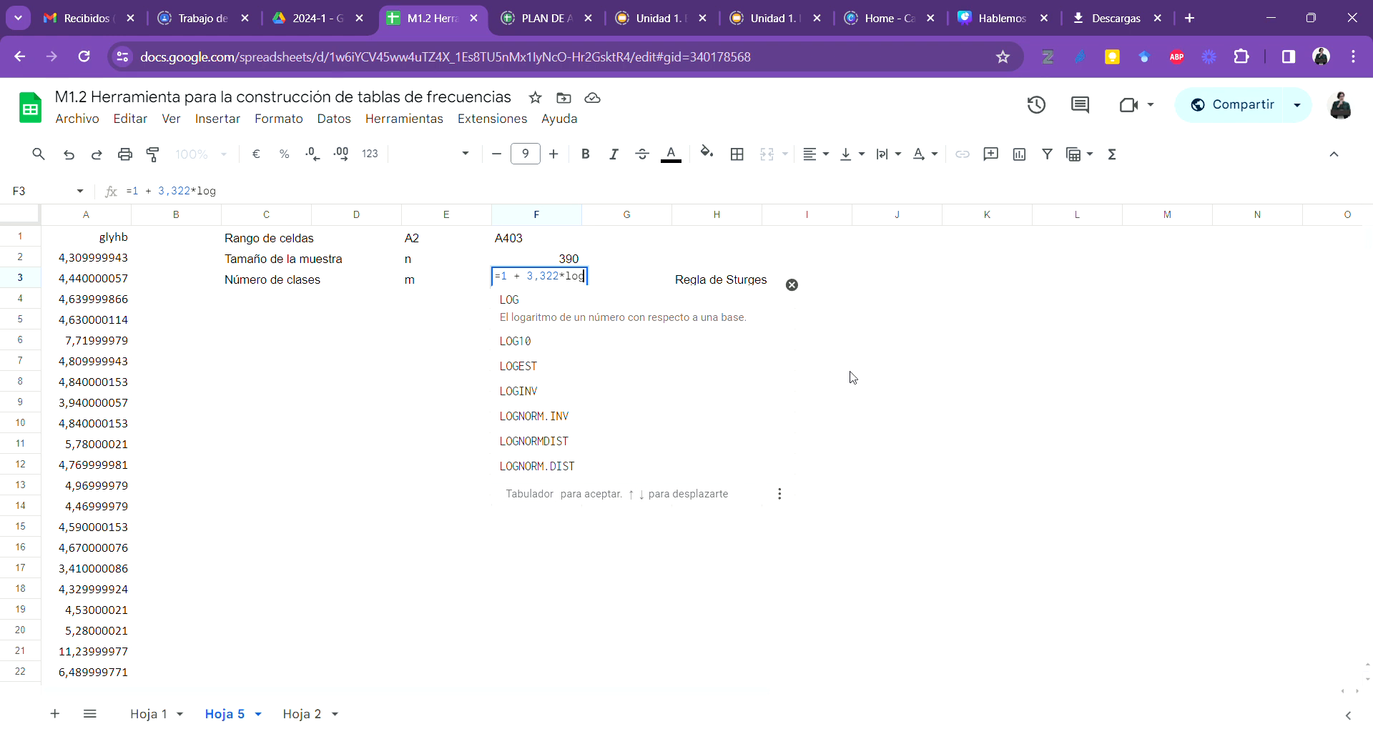
{"action": "type", "text": "("}
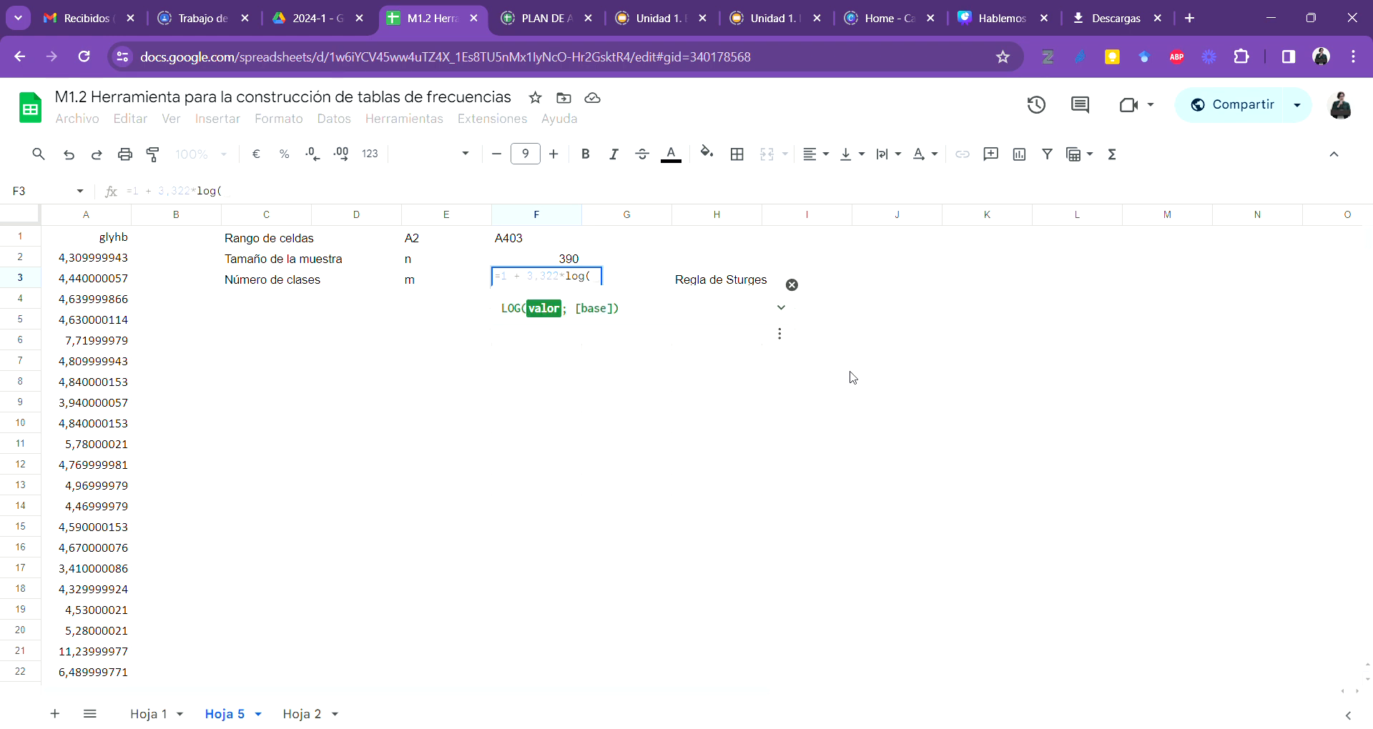
{"action": "left_click", "coordinate": [567, 259]}
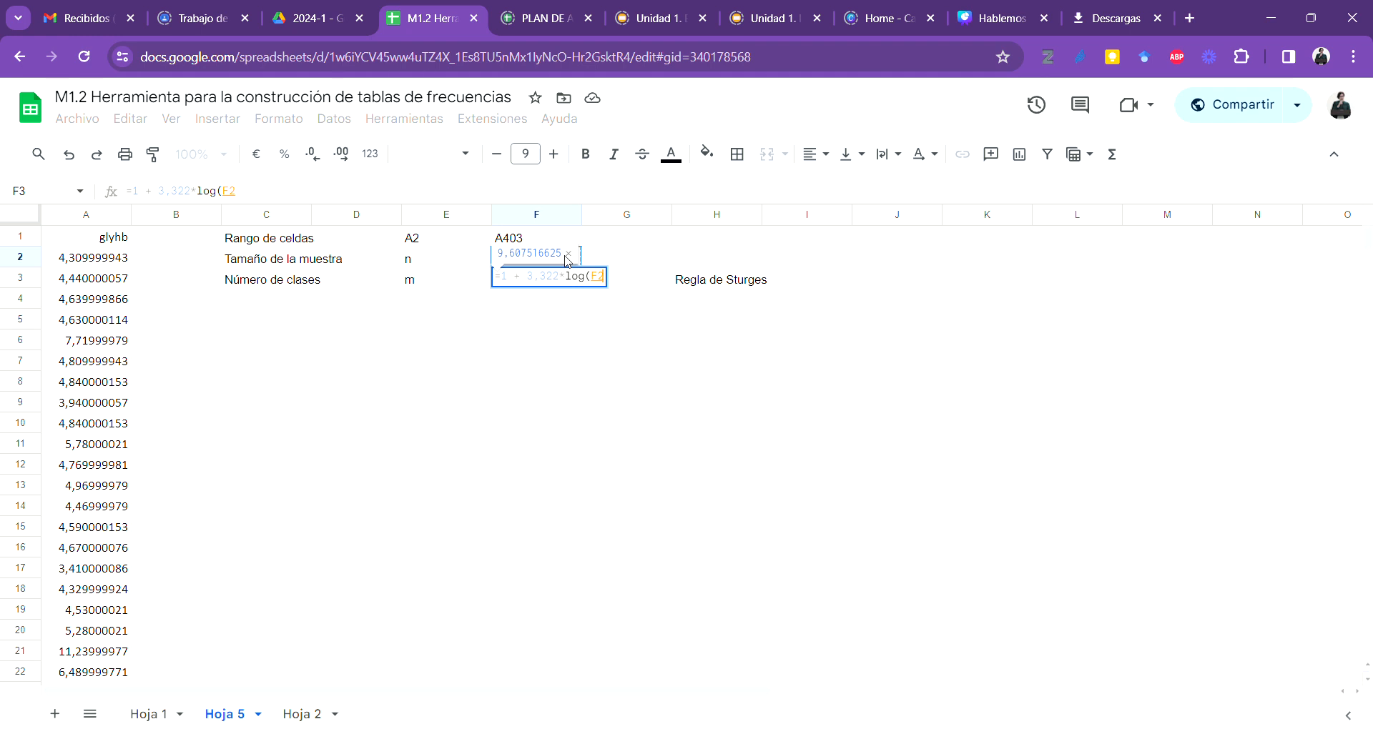
{"action": "type", "text": ")"}
{"action": "key", "text": "Return"}
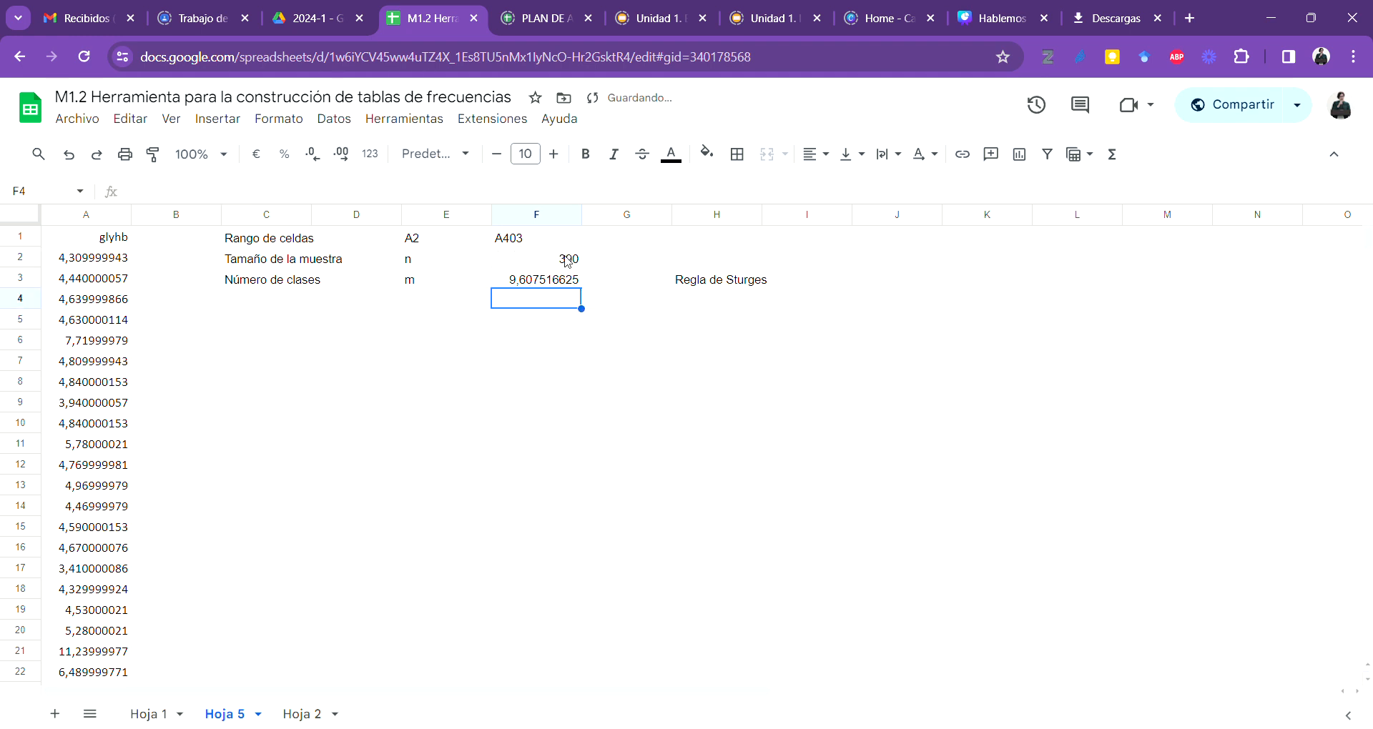
{"action": "key", "text": "ctrl+z"}
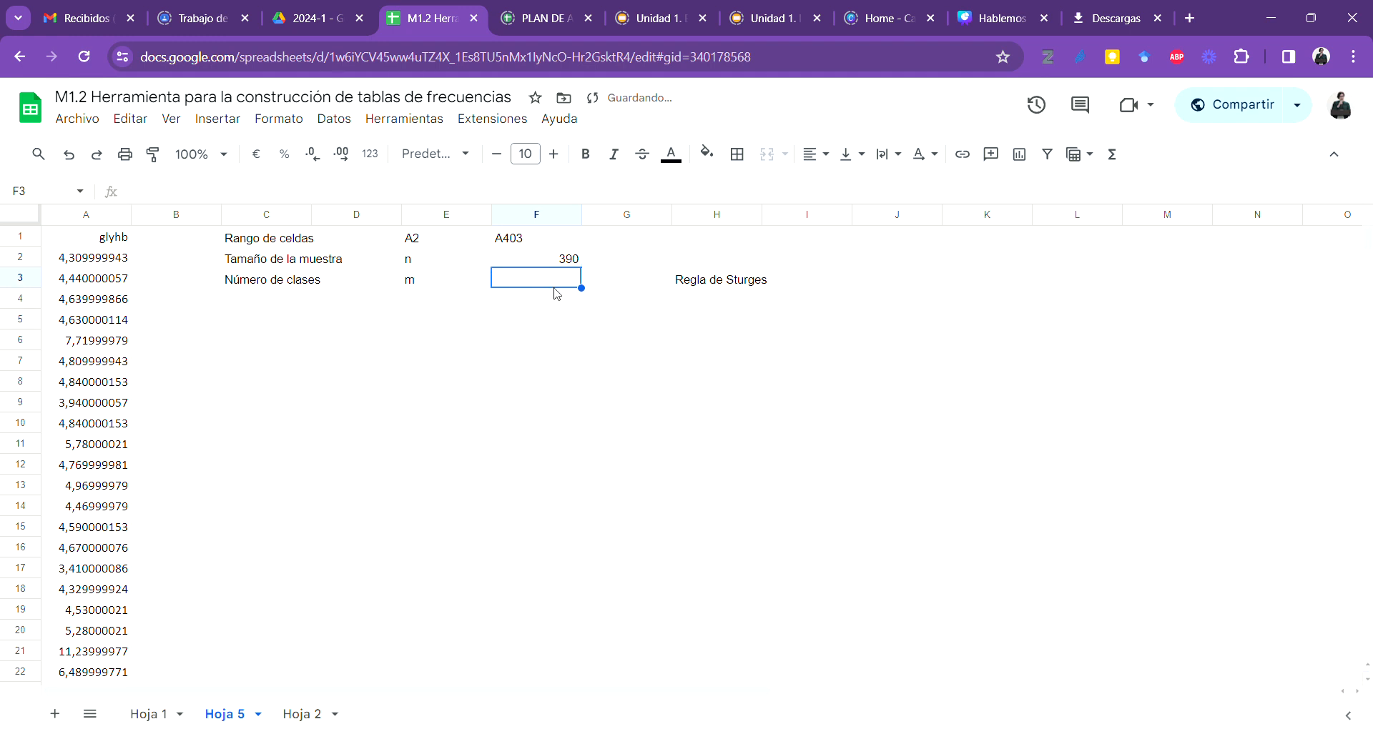
{"action": "key", "text": "ctrl+y"}
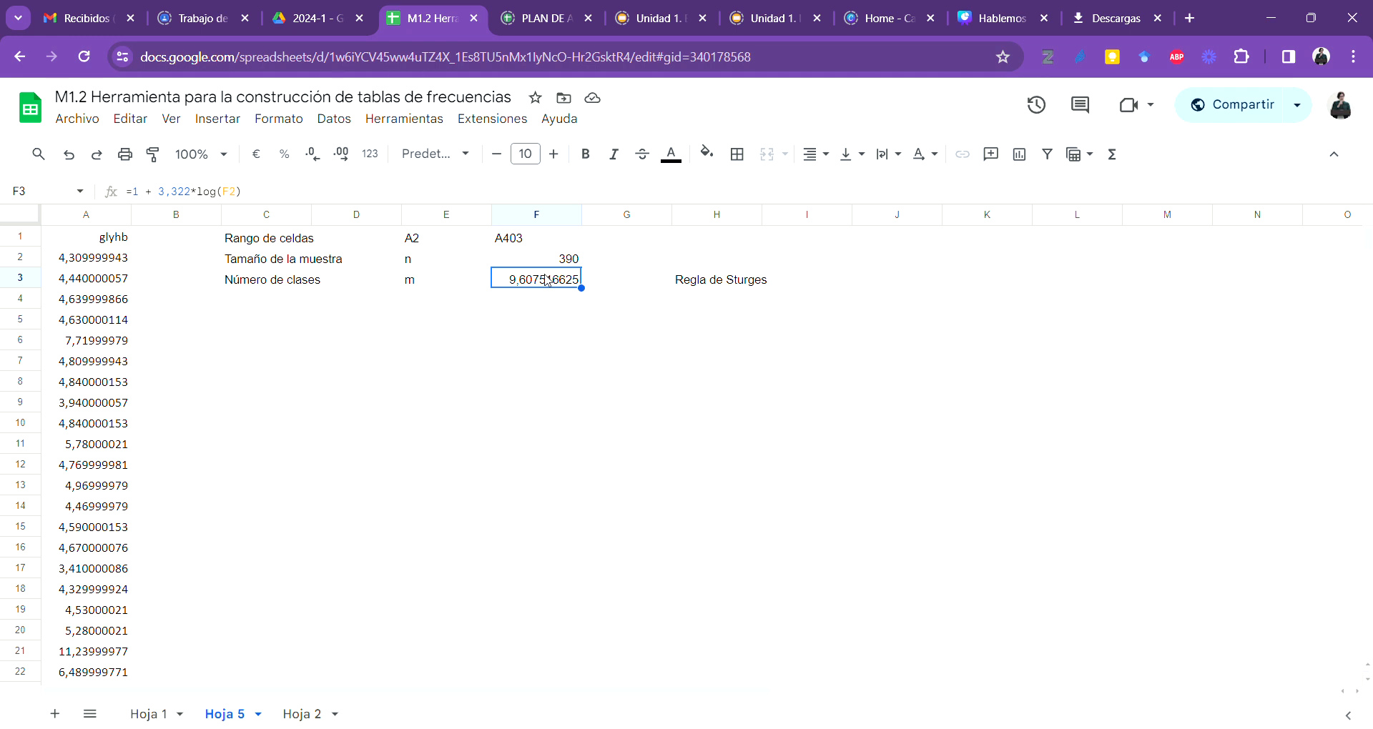
Step: Round the number of classes in cell F3 up to a whole number with the formula =roundup(1 + 3,322*log(F2);0)
{"action": "double_click", "coordinate": [547, 281]}
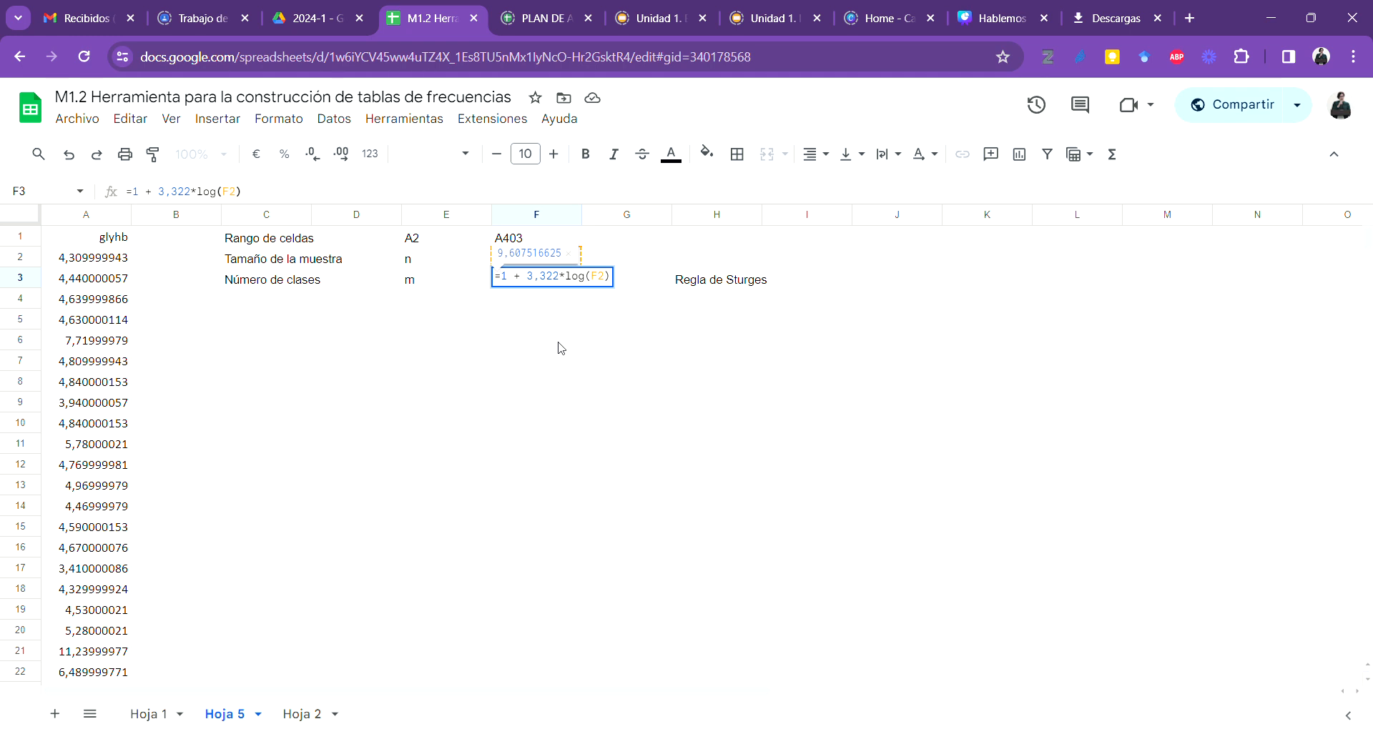
{"action": "type", "text": "rou"}
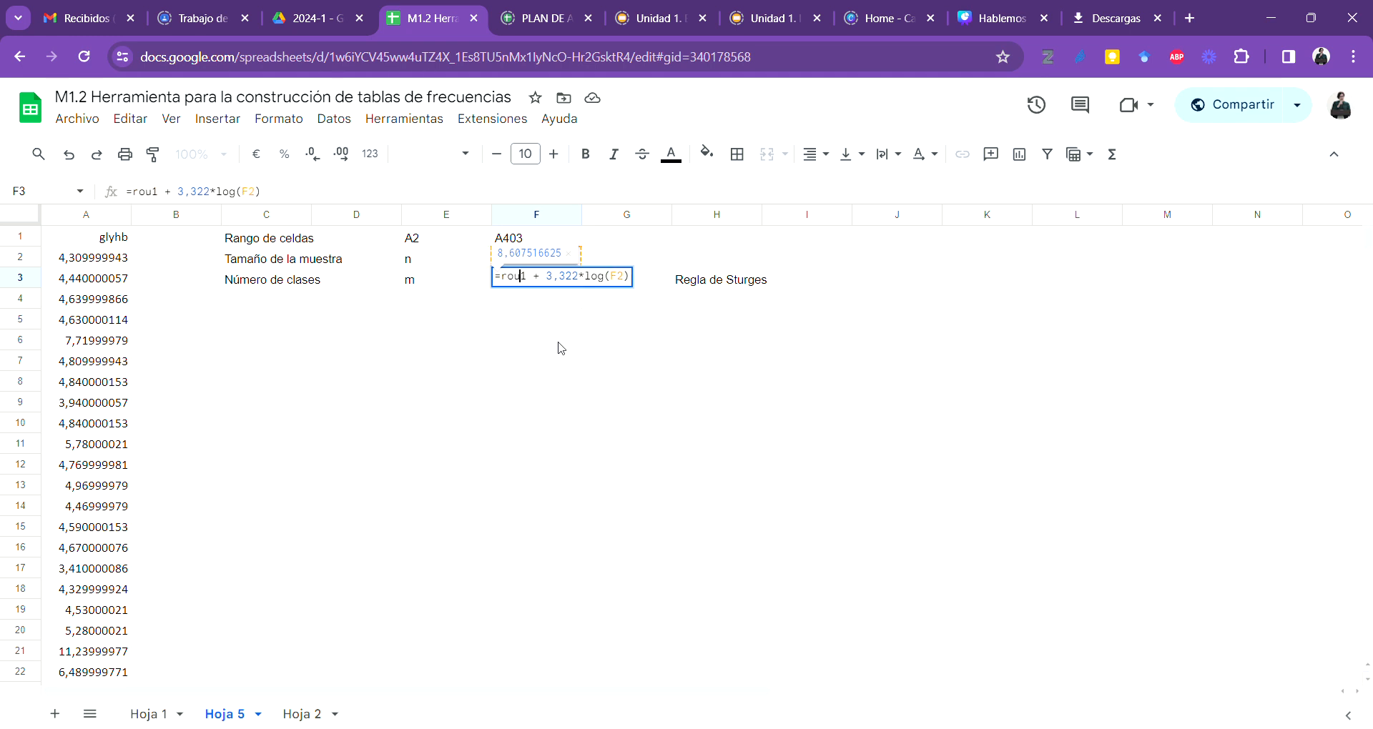
{"action": "type", "text": "nd"}
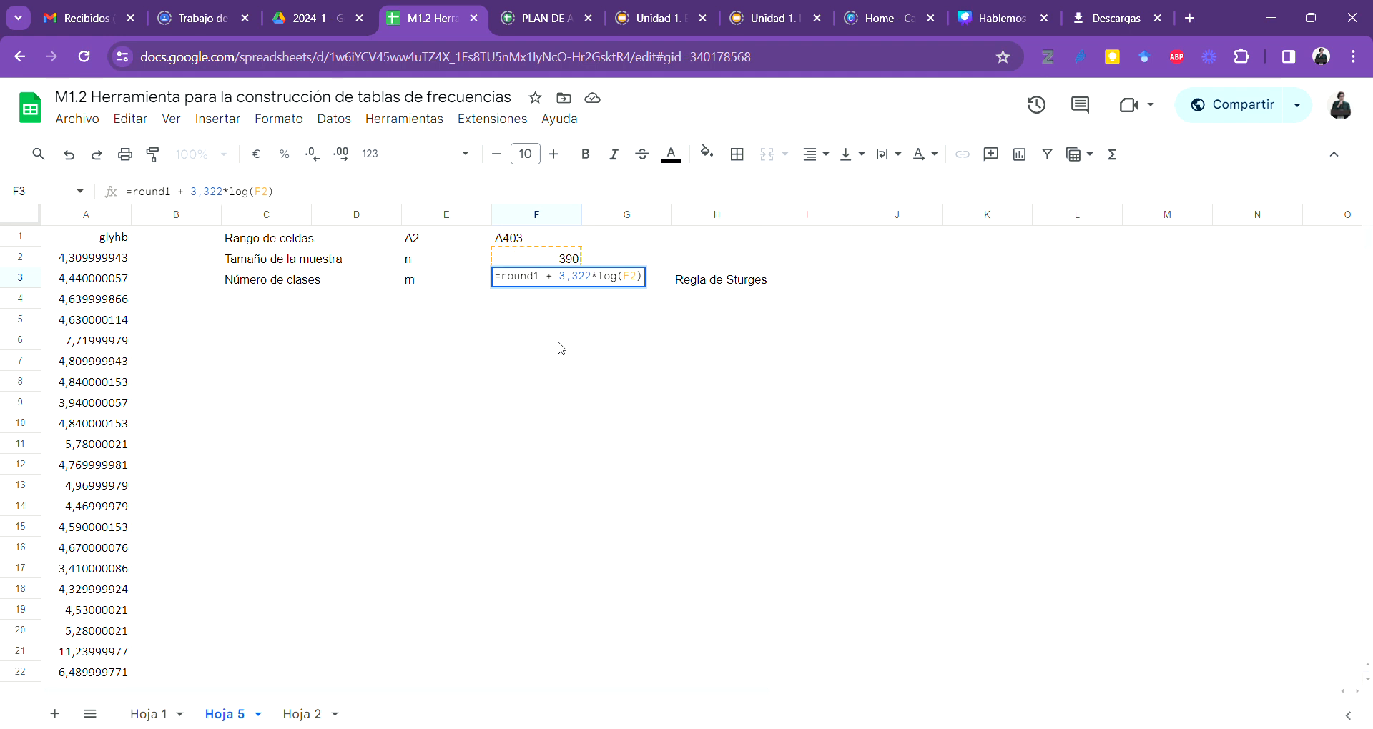
{"action": "type", "text": "up"}
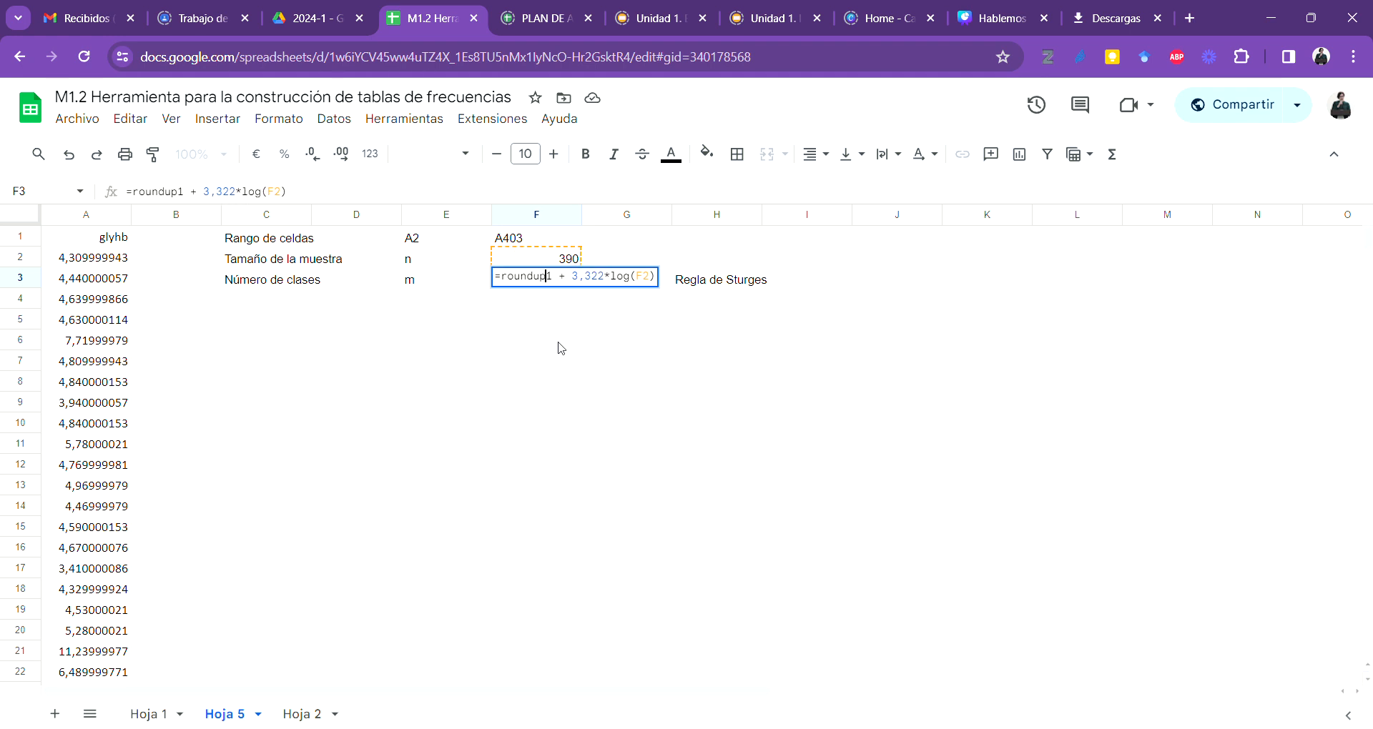
{"action": "type", "text": "("}
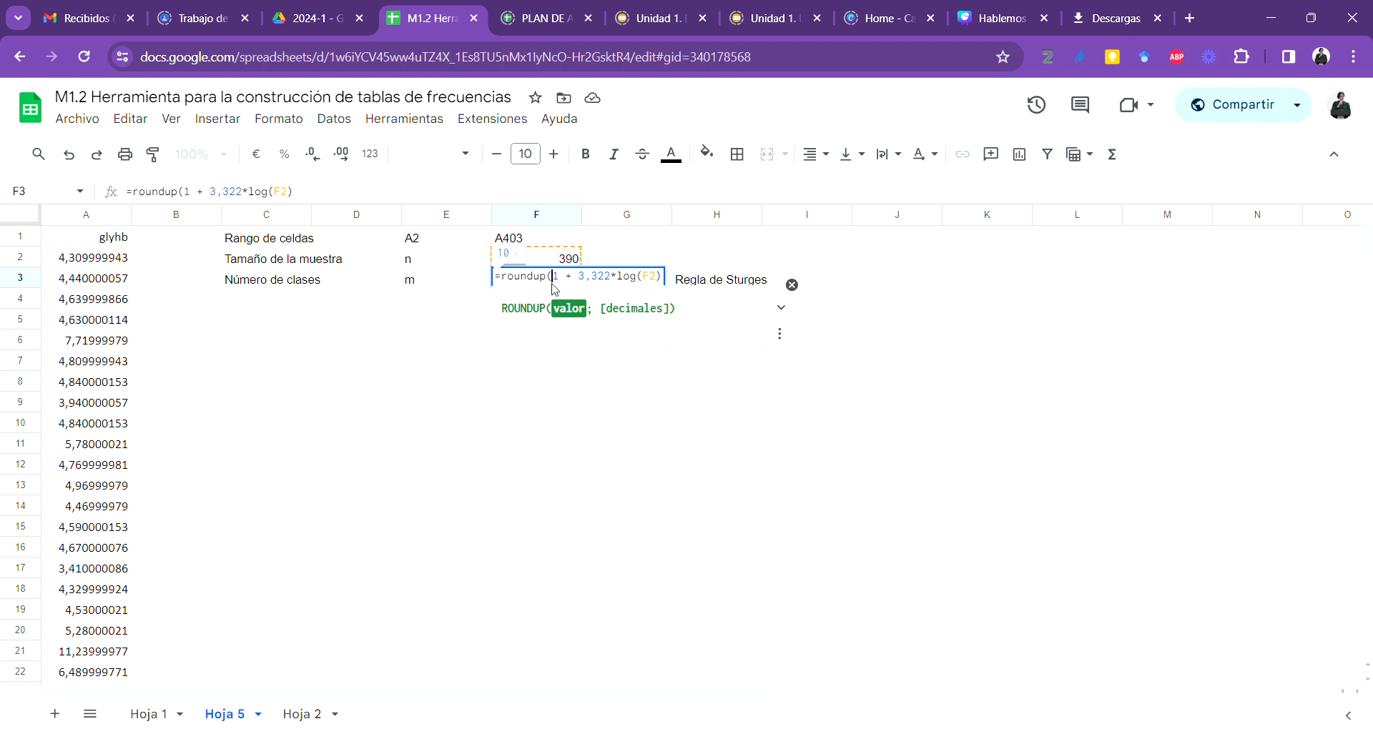
{"action": "left_click", "coordinate": [667, 280]}
{"action": "type", "text": ";"}
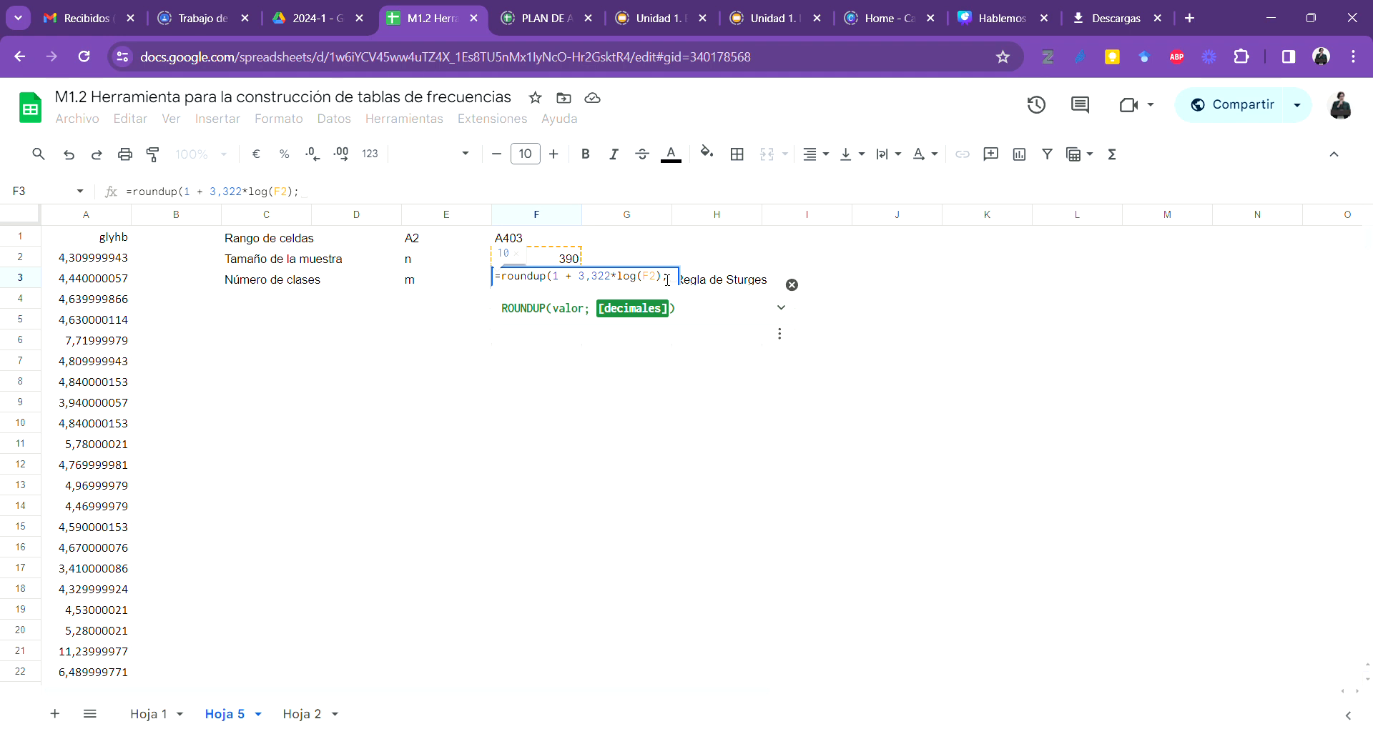
{"action": "type", "text": "0"}
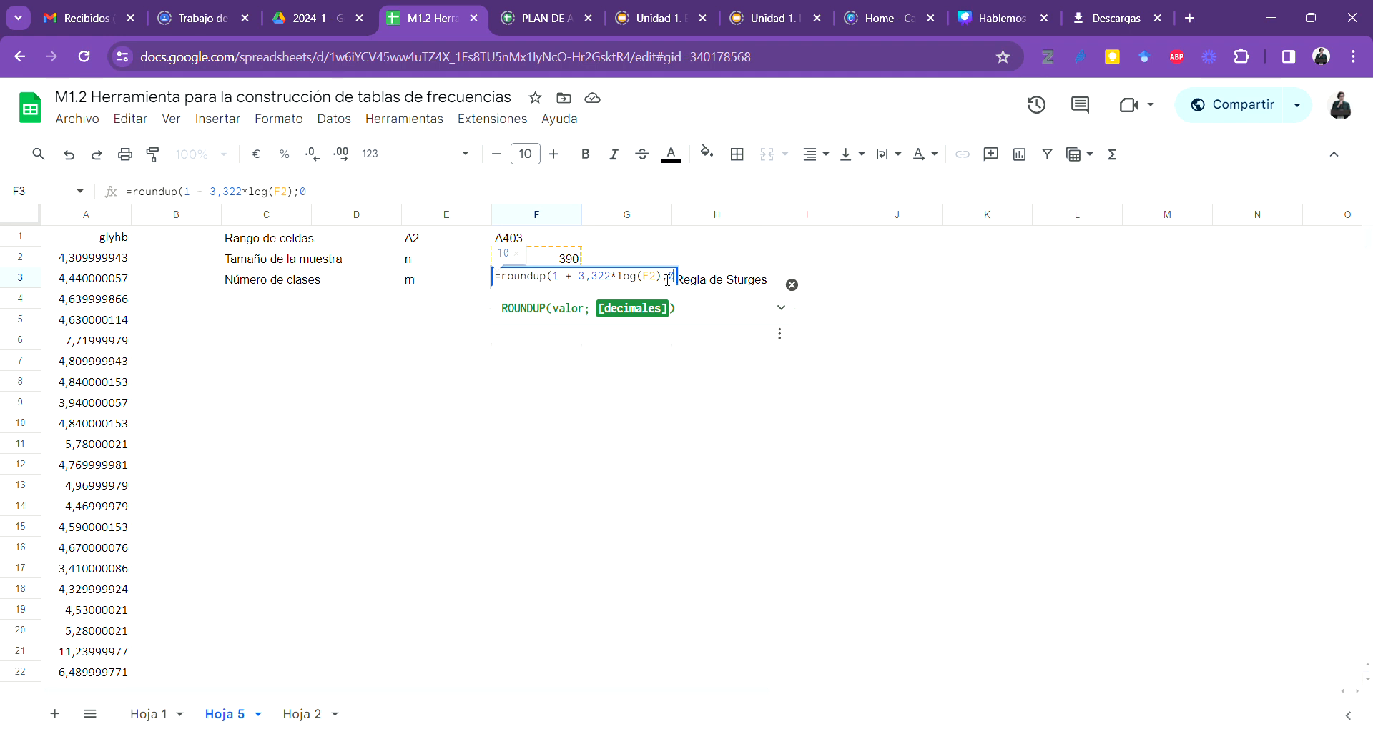
{"action": "type", "text": ")"}
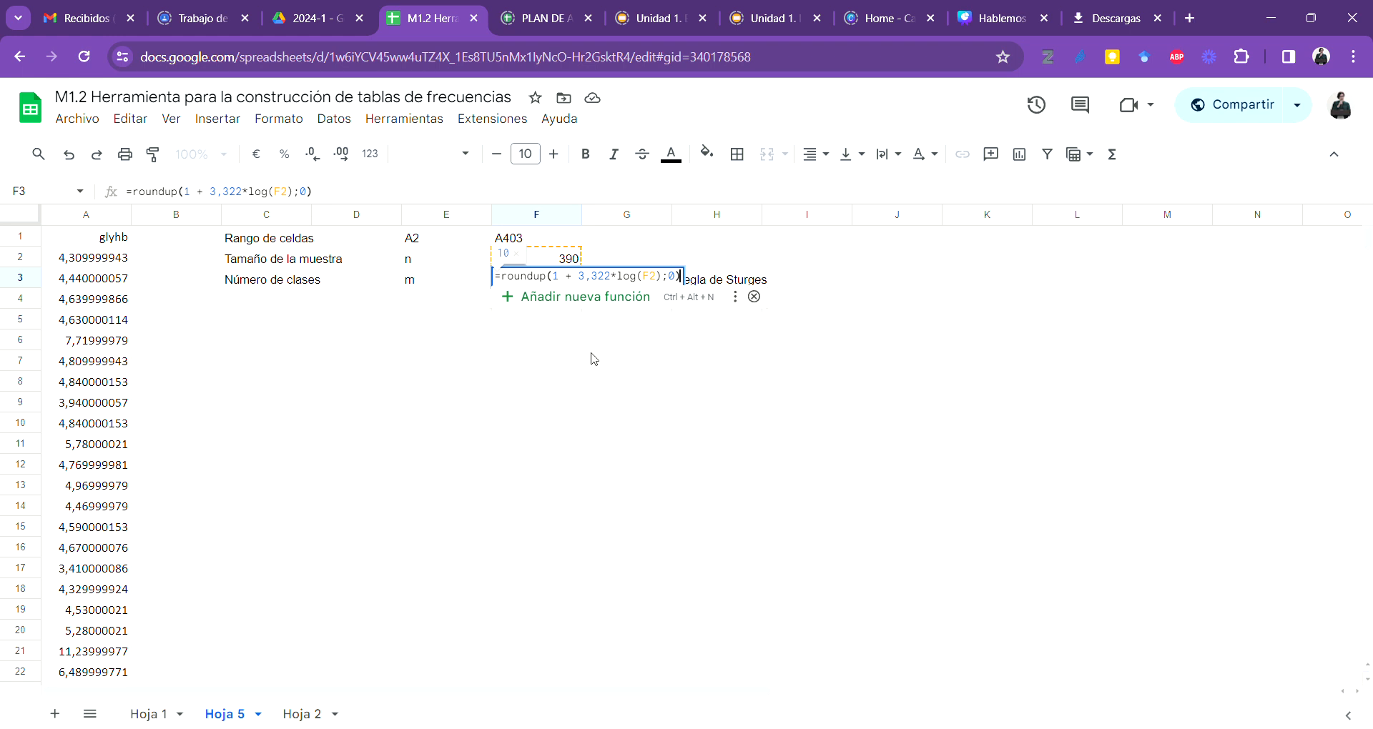
{"action": "key", "text": "Return"}
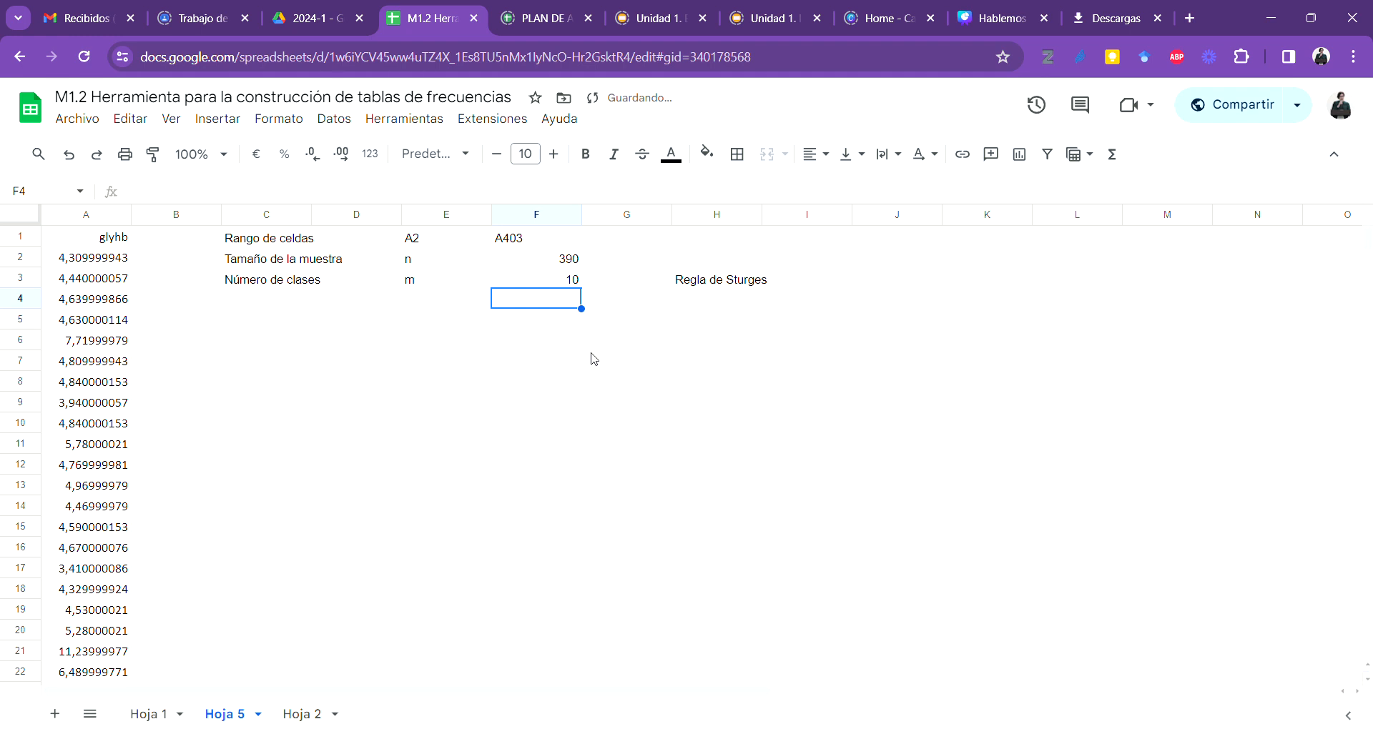
{"action": "key", "text": "Up"}
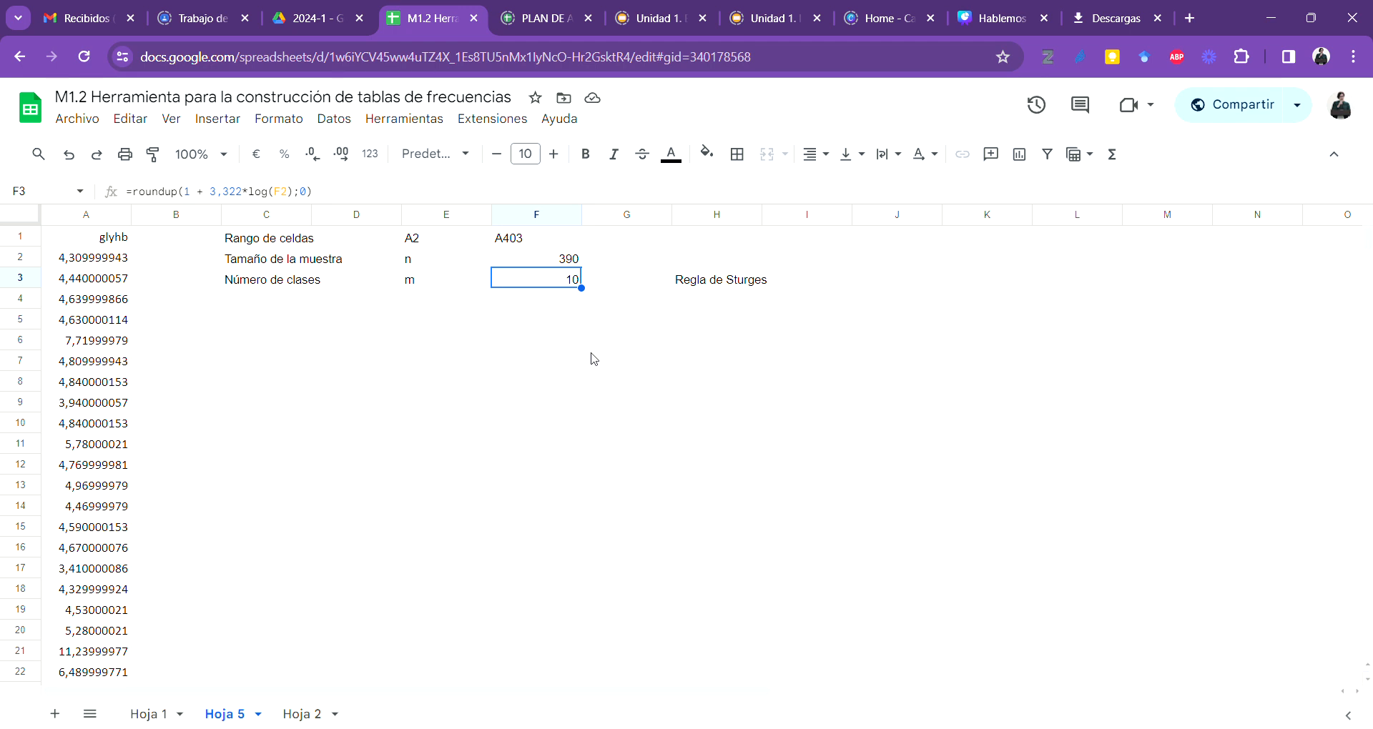
Step: Enter the label "Ancho de clase" in cell C4 and its symbol "A" in E4
{"action": "left_click", "coordinate": [286, 304]}
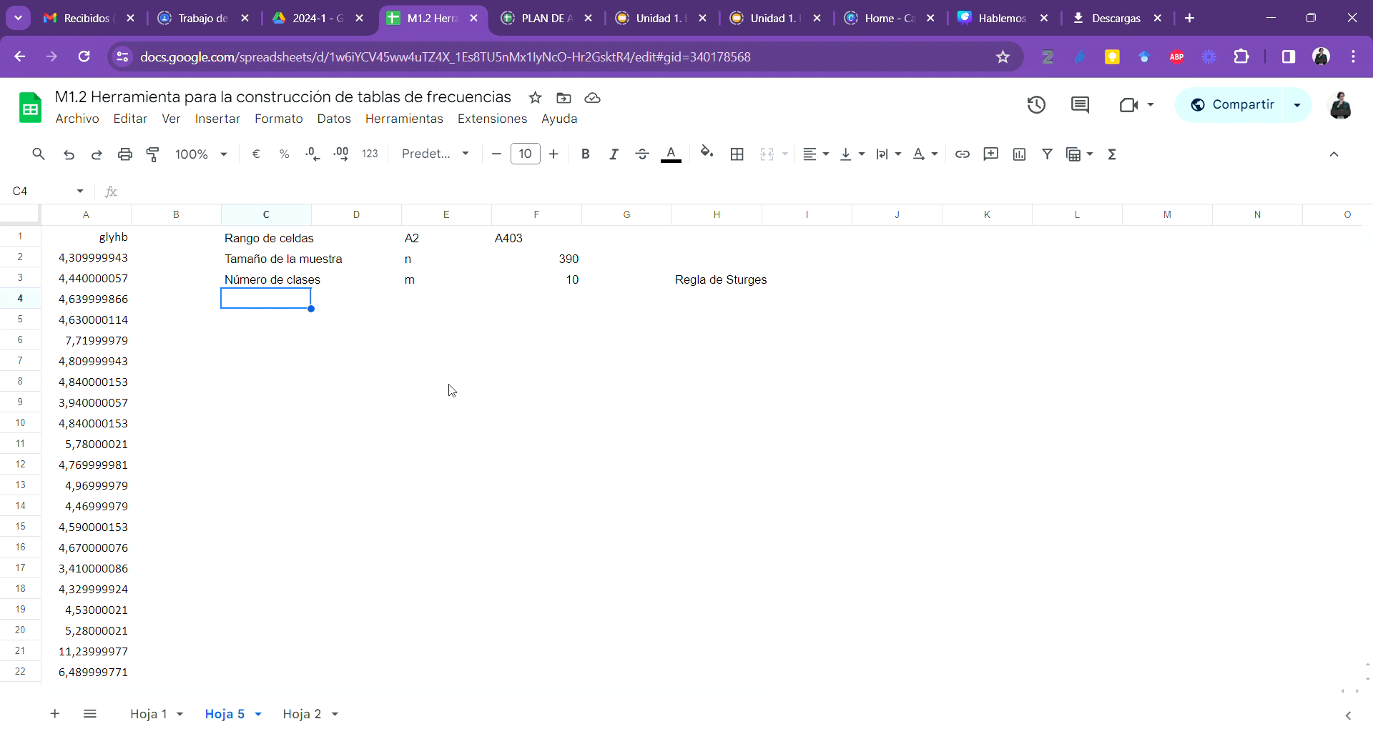
{"action": "type", "text": "Anche"}
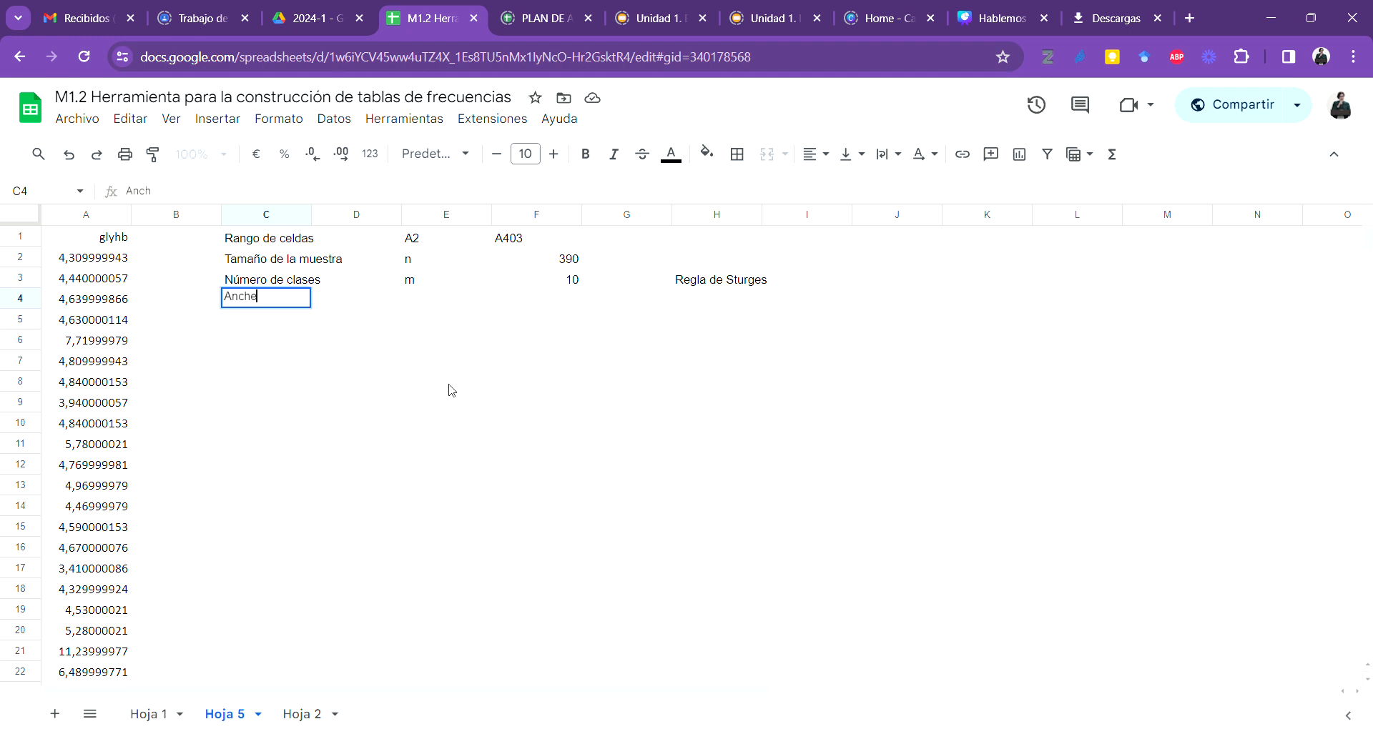
{"action": "key", "text": "BackSpace"}
{"action": "type", "text": "o de clase"}
{"action": "key", "text": "Tab"}
{"action": "key", "text": "Tab"}
{"action": "type", "text": "A"}
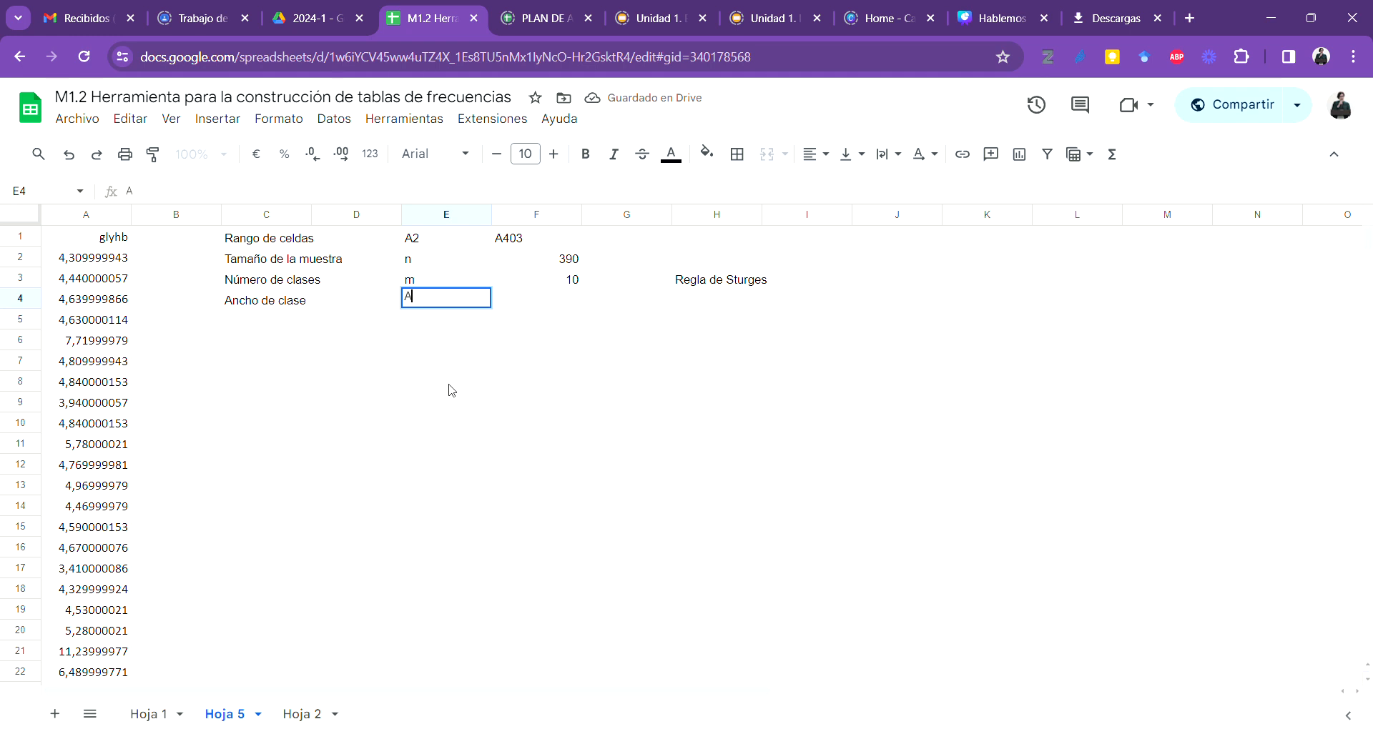
{"action": "key", "text": "BackSpace"}
{"action": "key", "text": "Return"}
{"action": "key", "text": "Up"}
{"action": "key", "text": "Tab"}
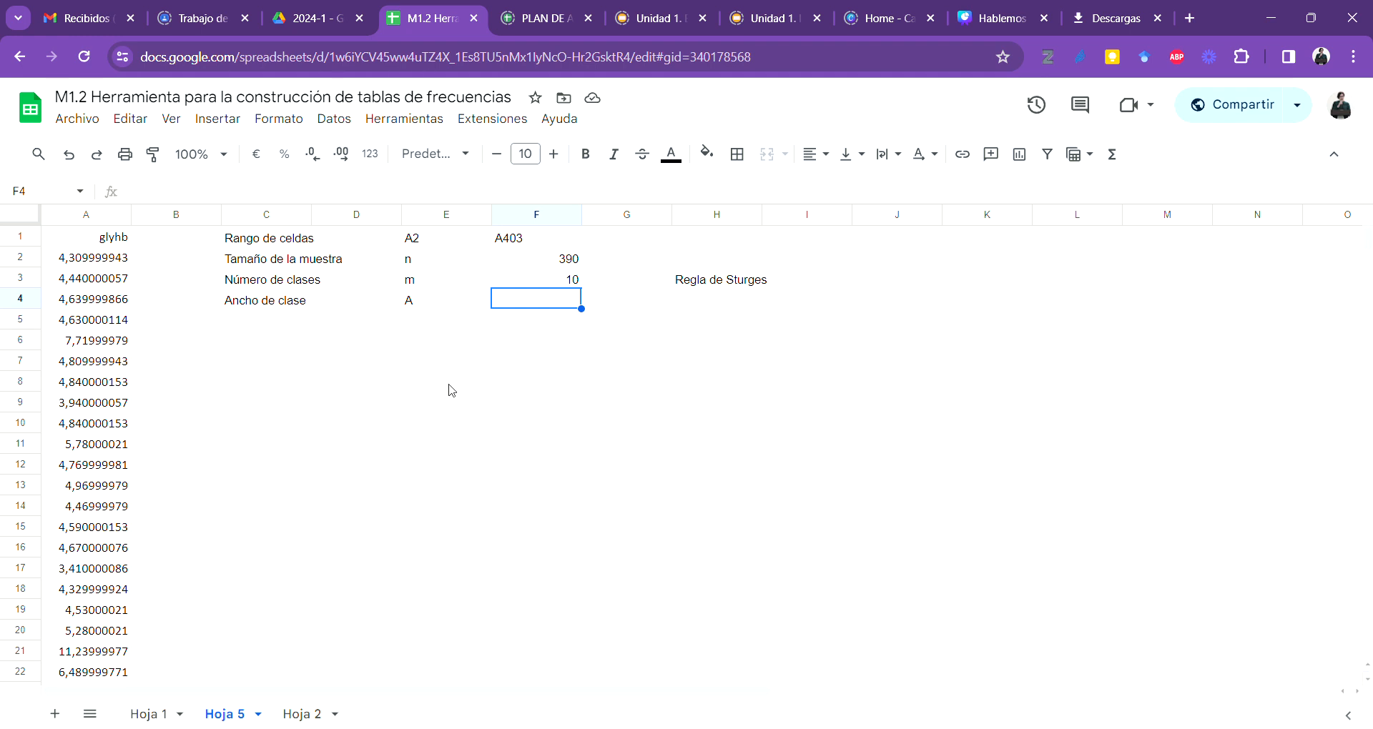
Step: Examine the full values of the first glyhb data cells, A2 to A5, to check how many decimals they carry
{"action": "left_click", "coordinate": [75, 259]}
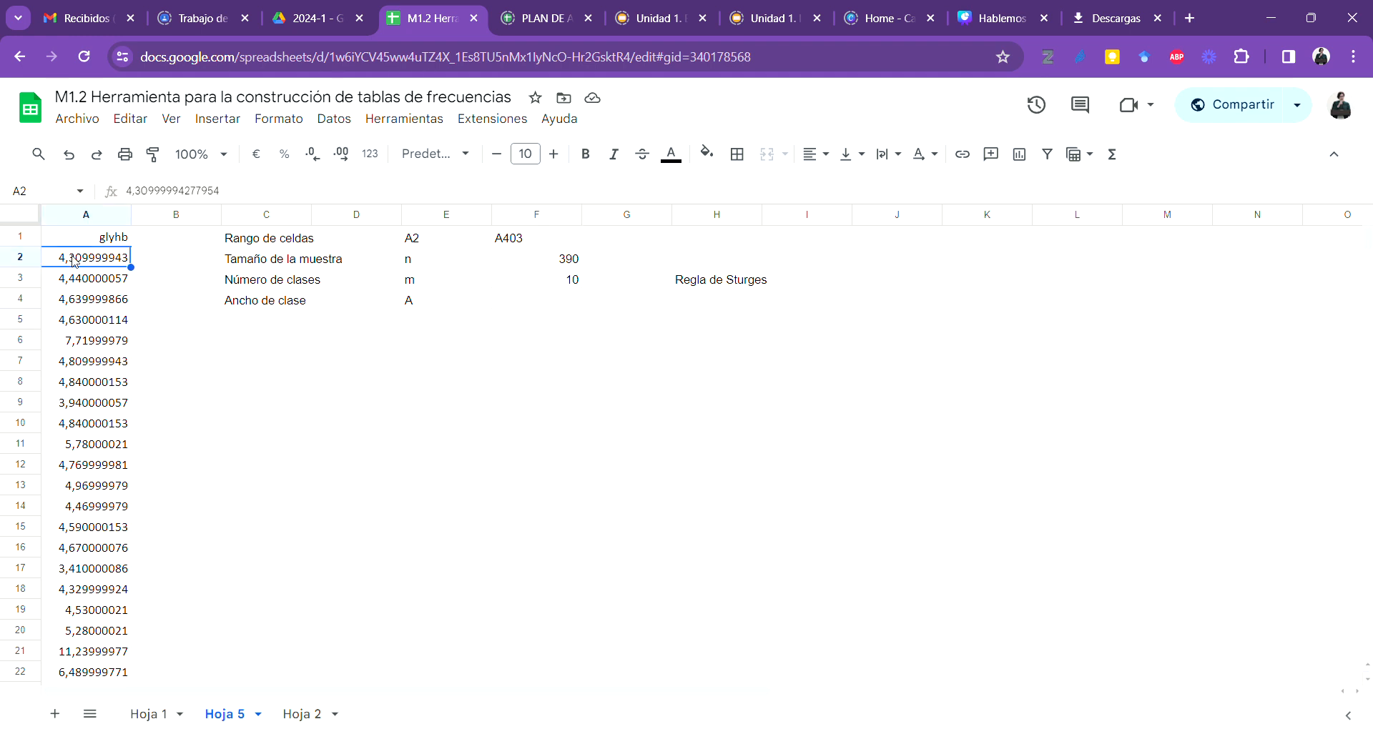
{"action": "left_click", "coordinate": [100, 285]}
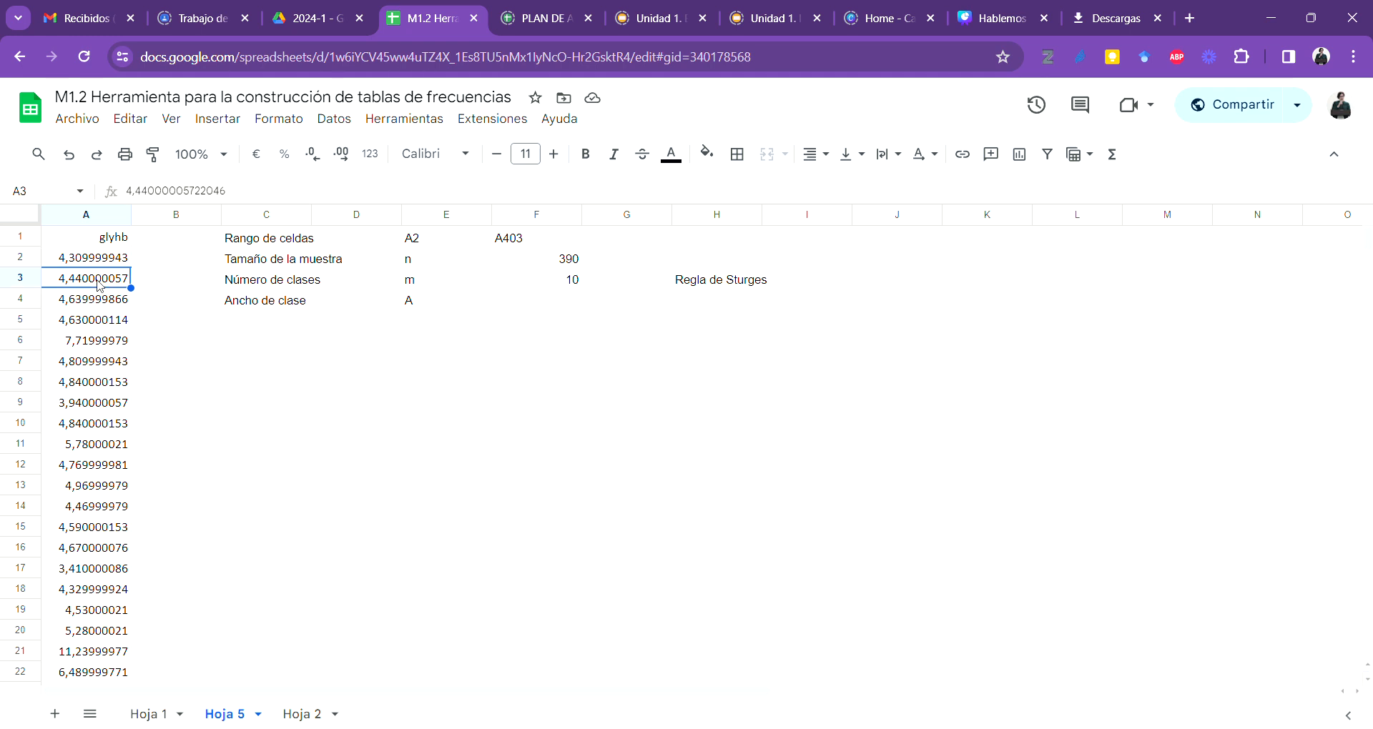
{"action": "left_click", "coordinate": [105, 262]}
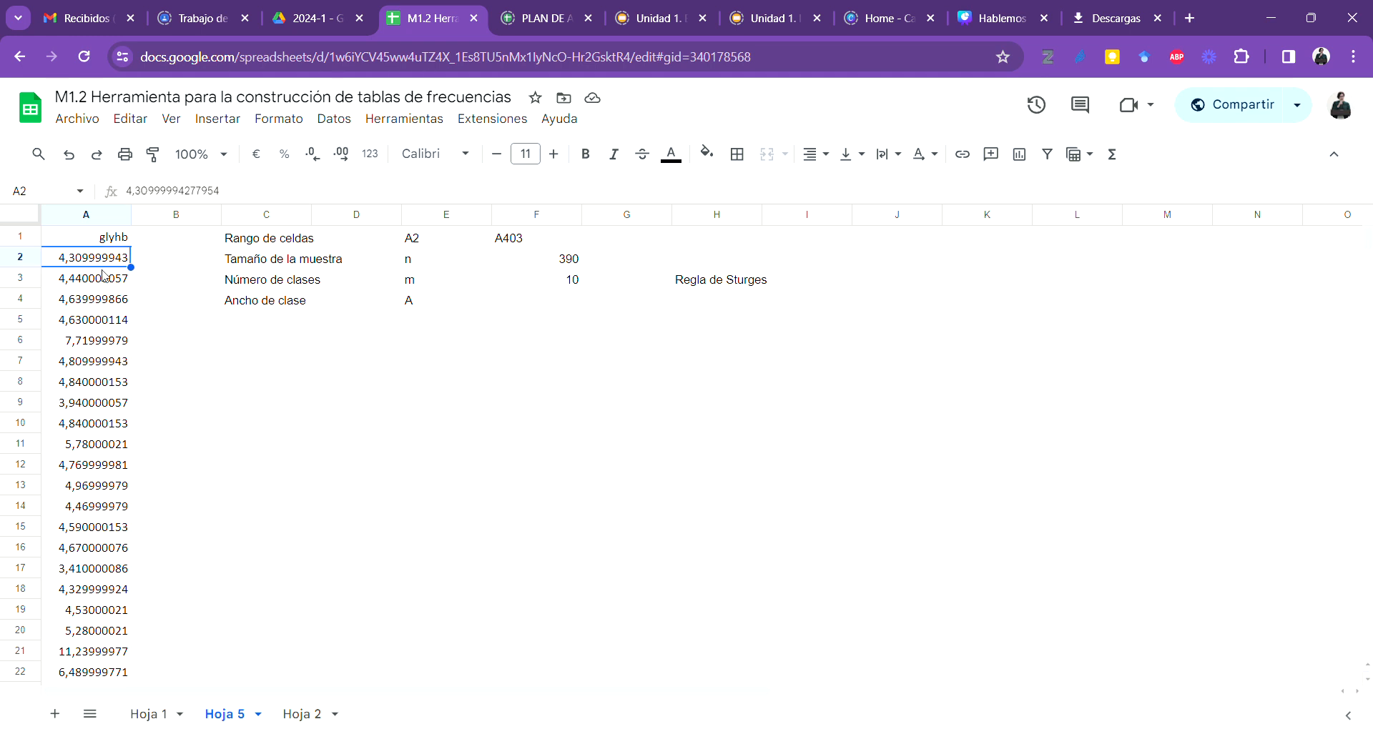
{"action": "left_click", "coordinate": [106, 281]}
{"action": "left_click", "coordinate": [98, 319]}
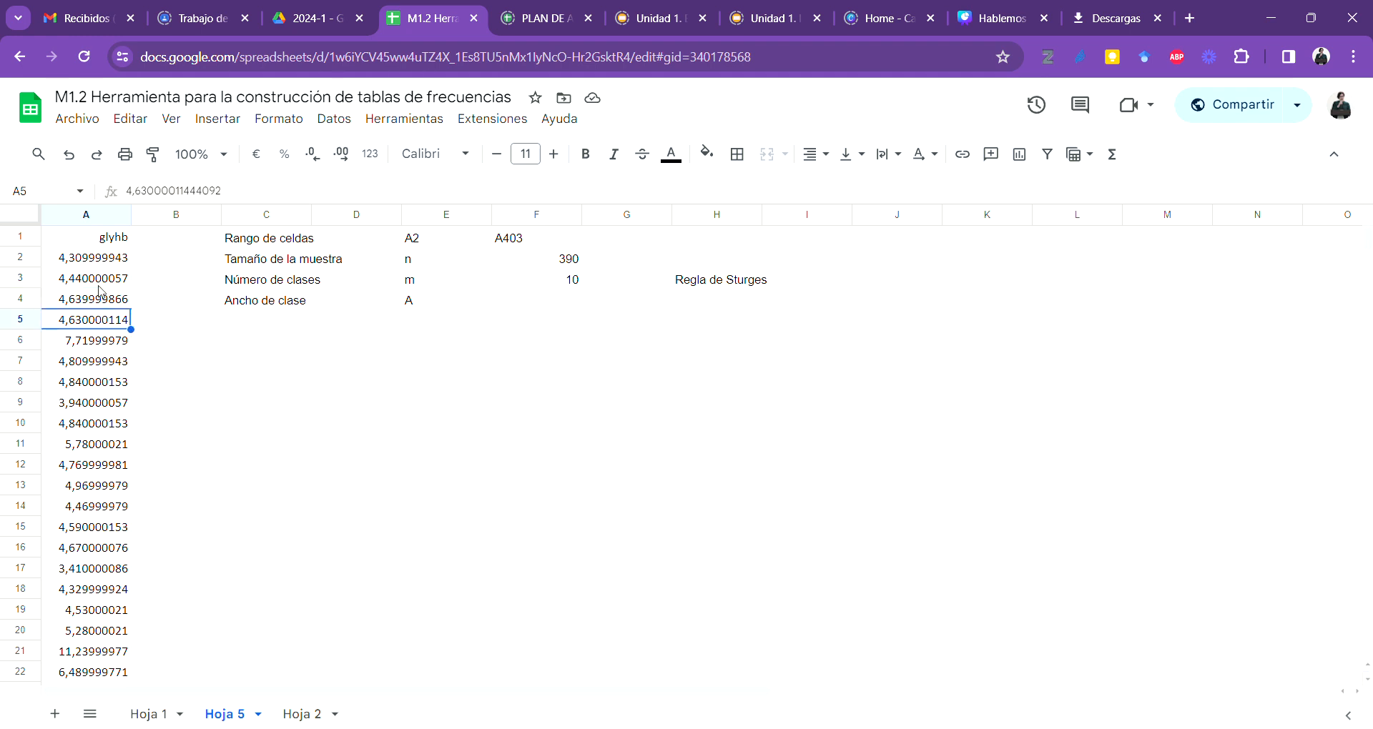
{"action": "left_click", "coordinate": [101, 301]}
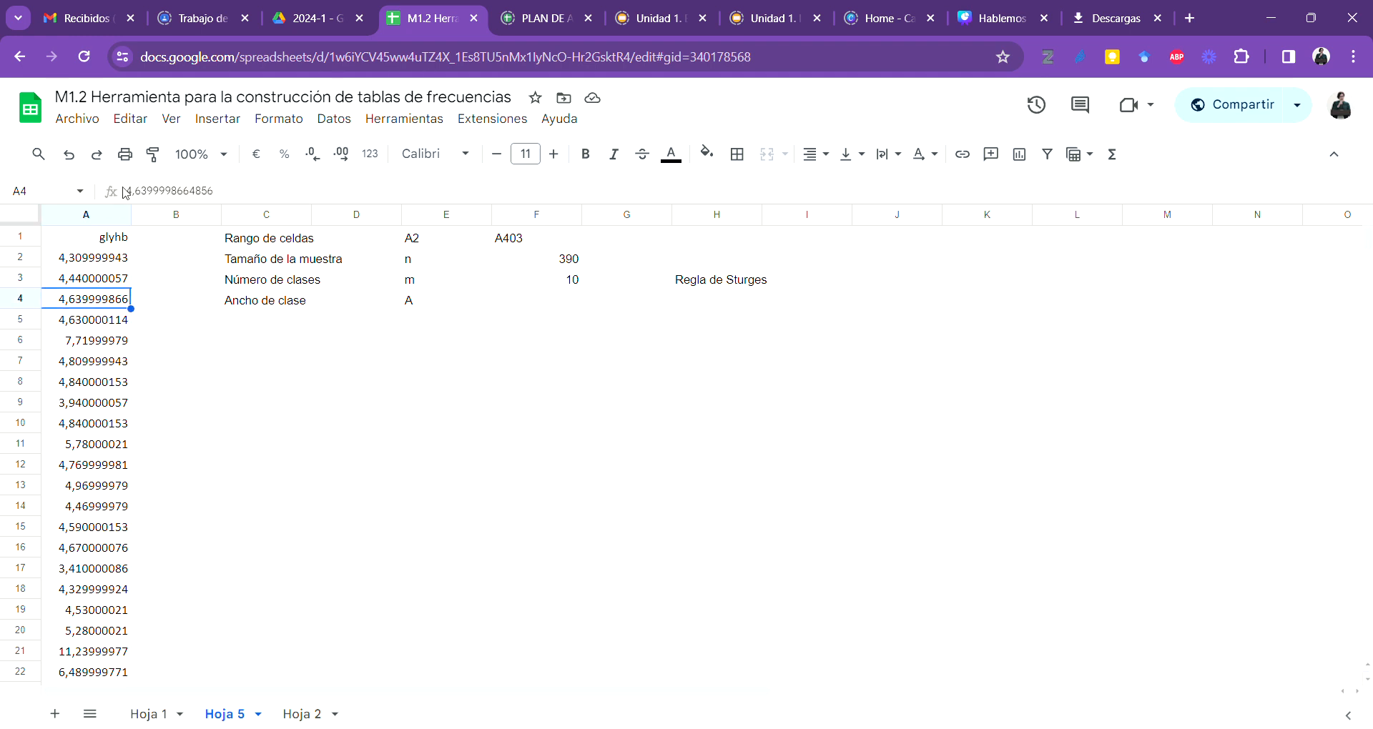
{"action": "left_click_drag", "start_coordinate": [143, 193], "coordinate": [219, 201]}
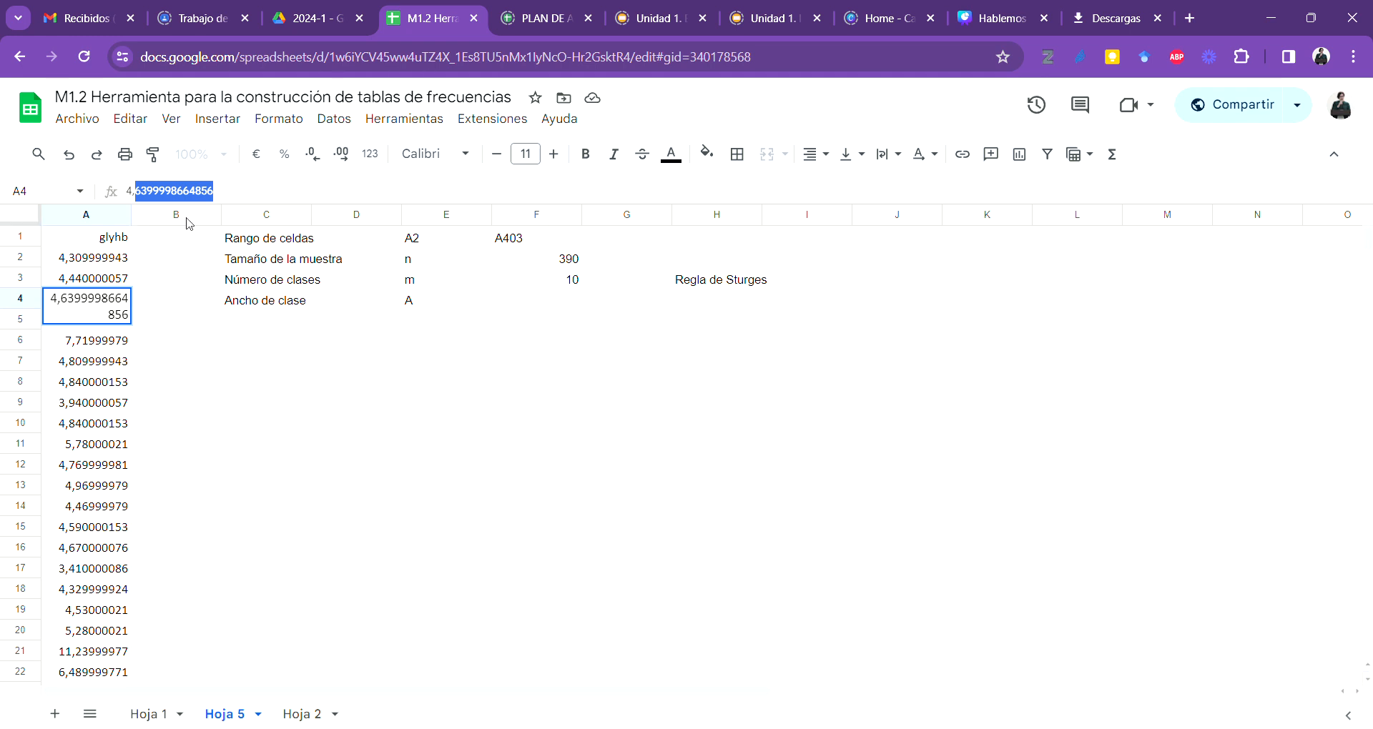
{"action": "left_click", "coordinate": [148, 192]}
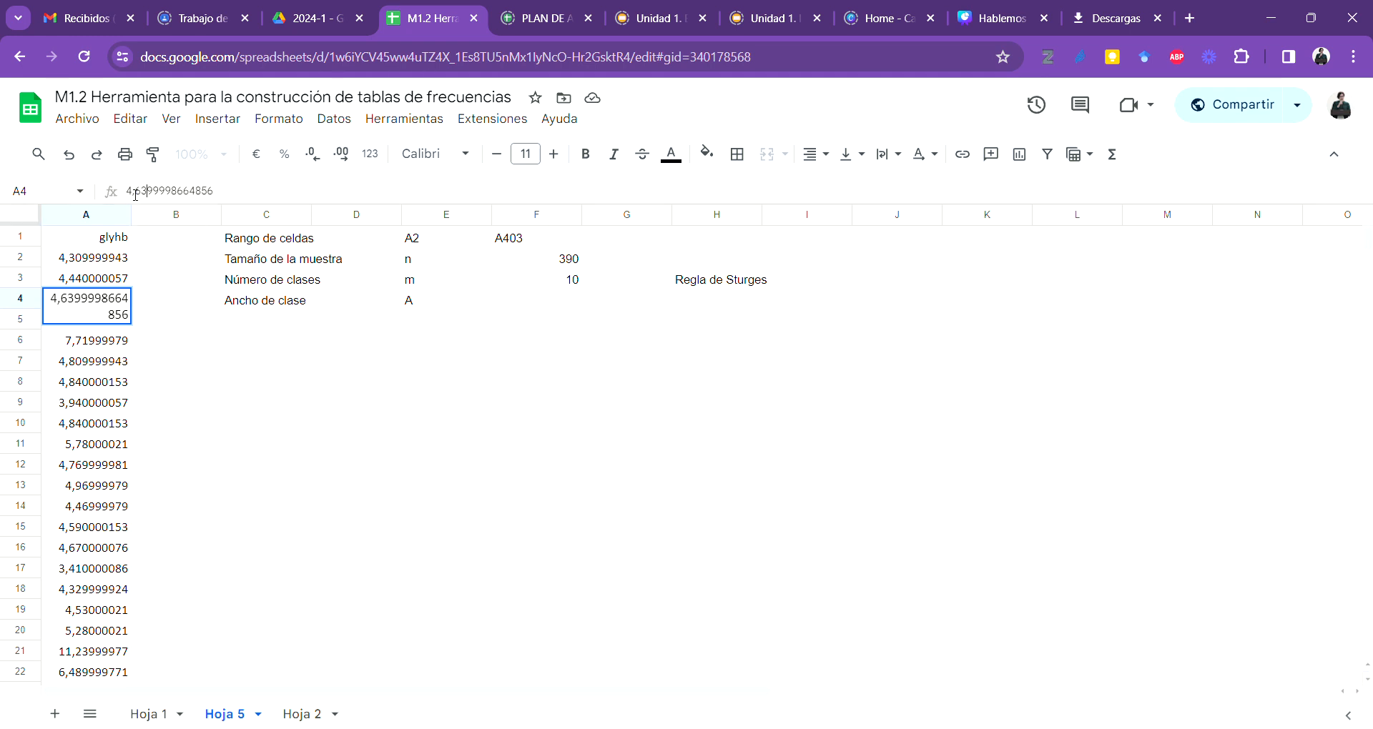
{"action": "left_click_drag", "start_coordinate": [127, 194], "coordinate": [148, 197]}
{"action": "key", "text": "Right"}
{"action": "key", "text": "shift+Right"}
{"action": "left_click", "coordinate": [569, 371]}
Step: Calculate the class width in cell F4 with the formula =roundup((max(A2:A403) - min(A2:A403))/F3)
{"action": "left_click", "coordinate": [553, 306]}
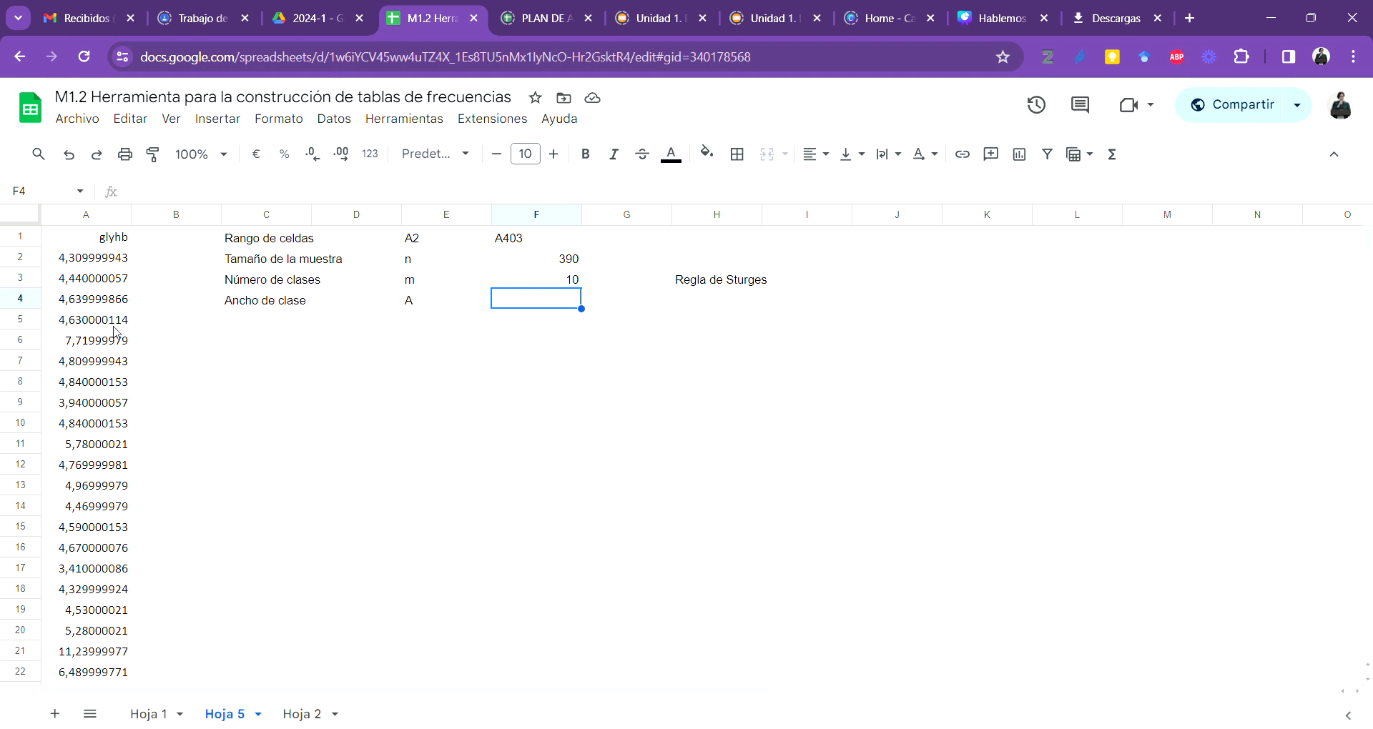
{"action": "type", "text": "="}
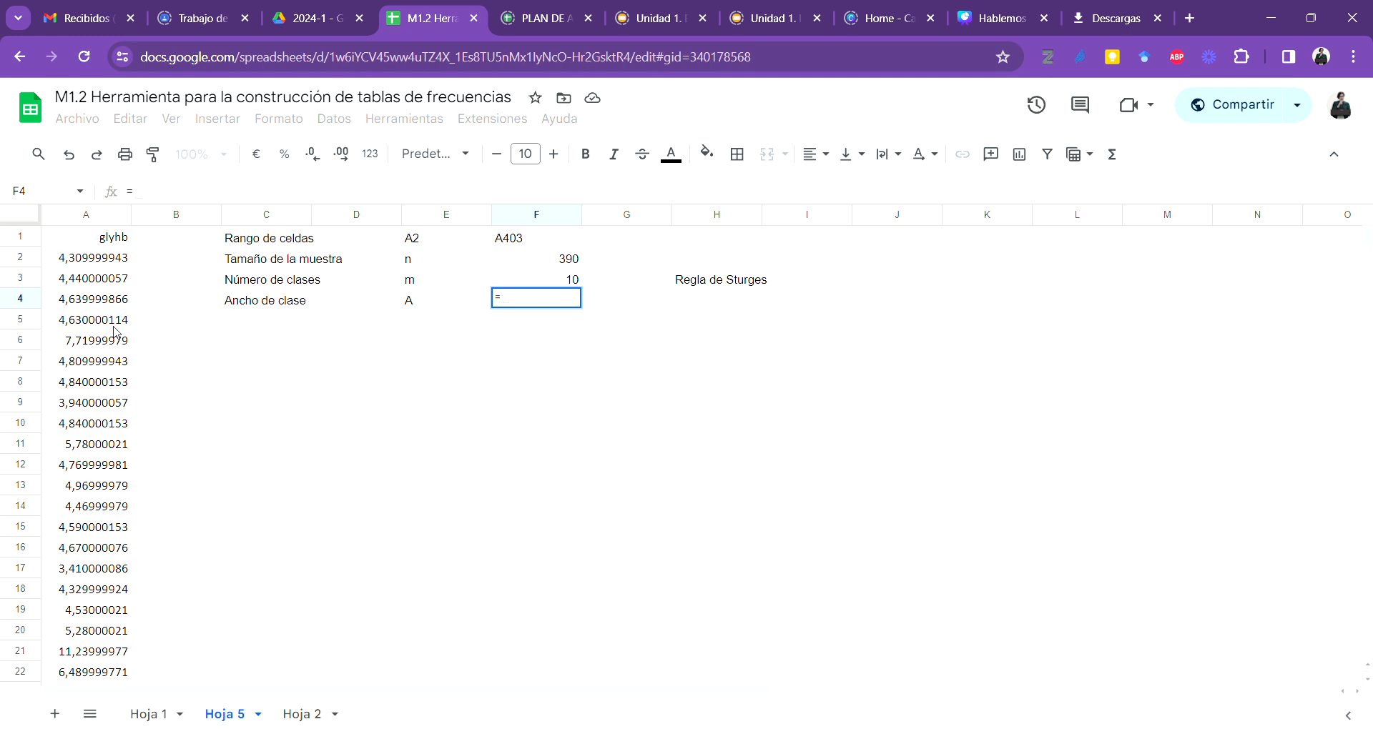
{"action": "type", "text": "roun"}
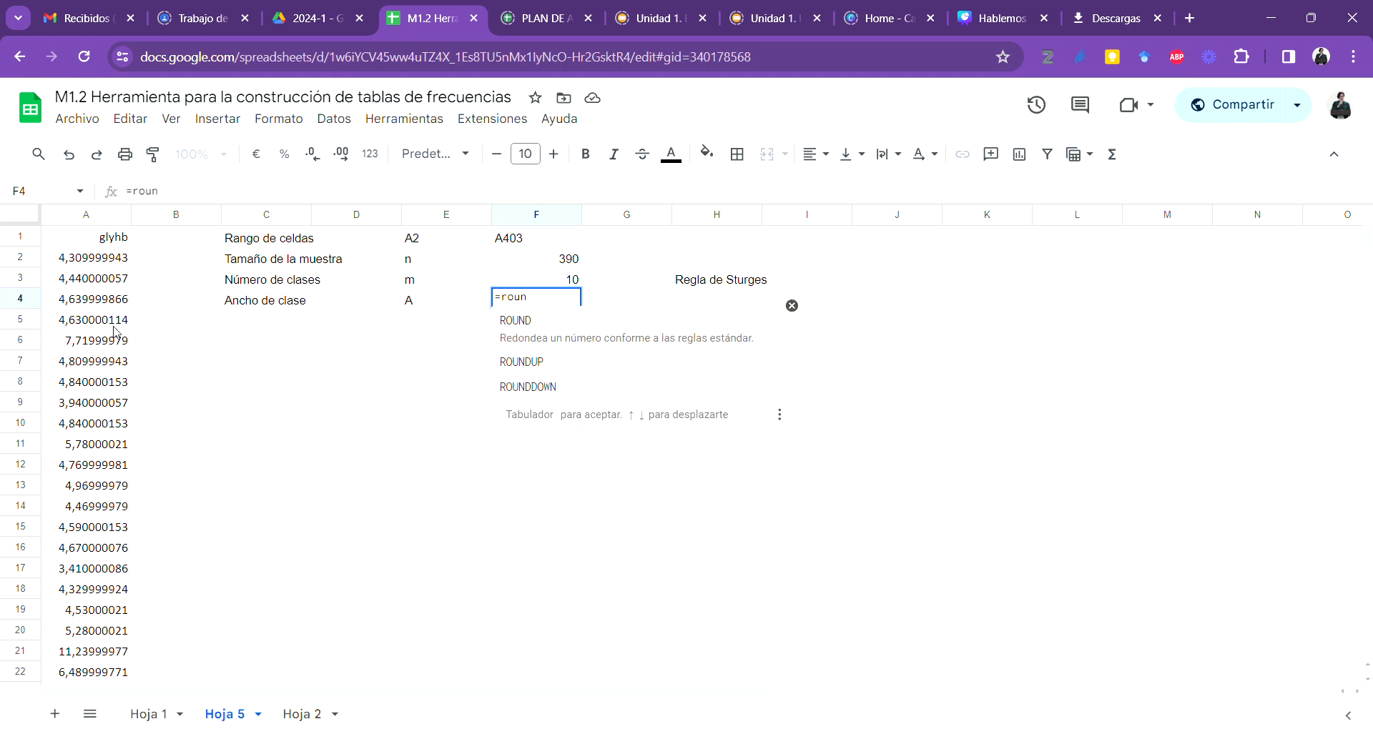
{"action": "type", "text": "d"}
{"action": "type", "text": "up"}
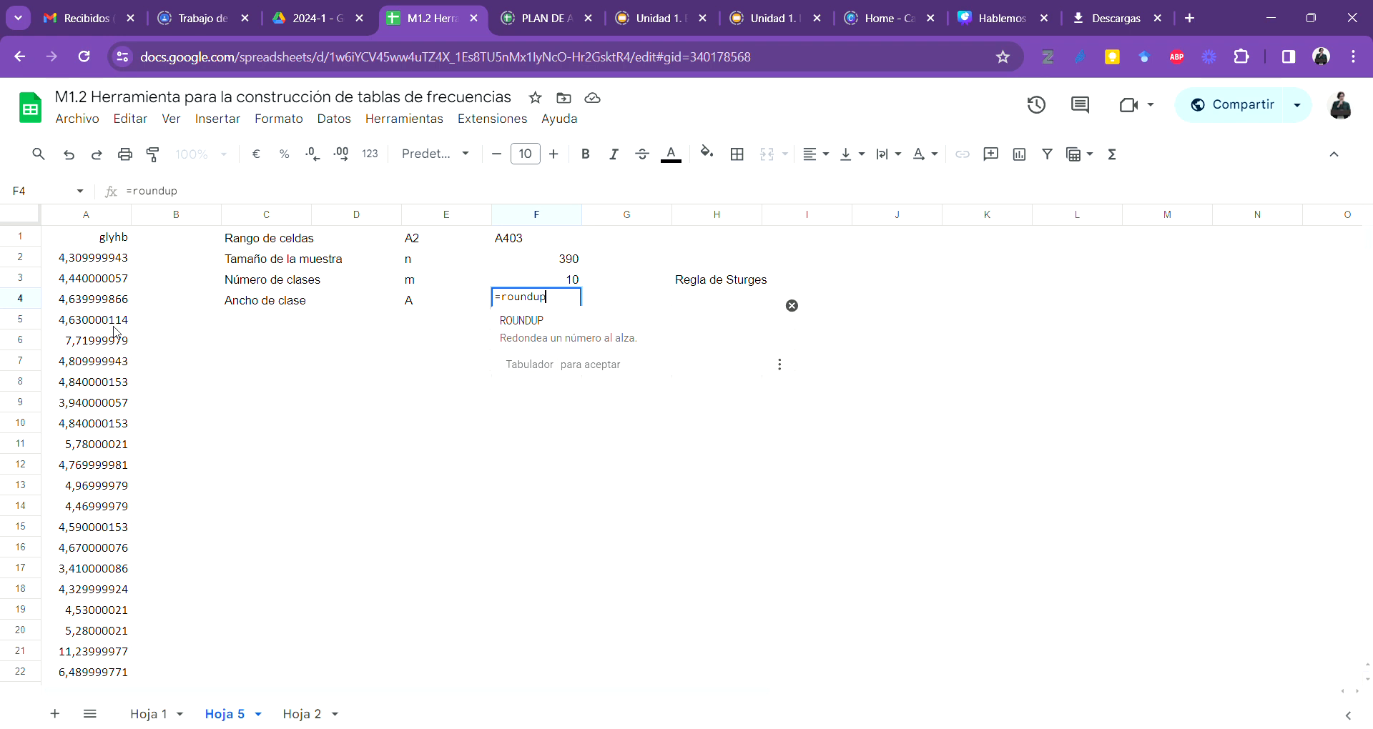
{"action": "type", "text": "("}
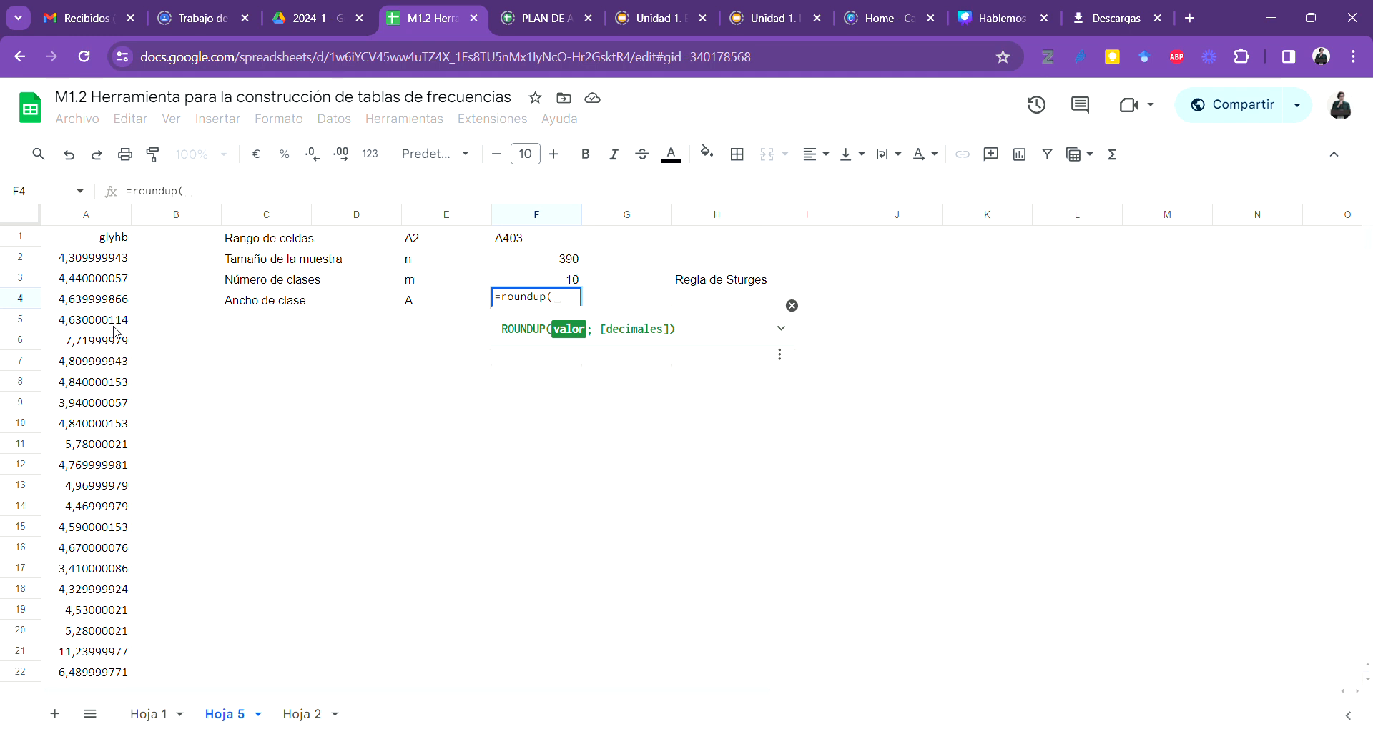
{"action": "type", "text": "("}
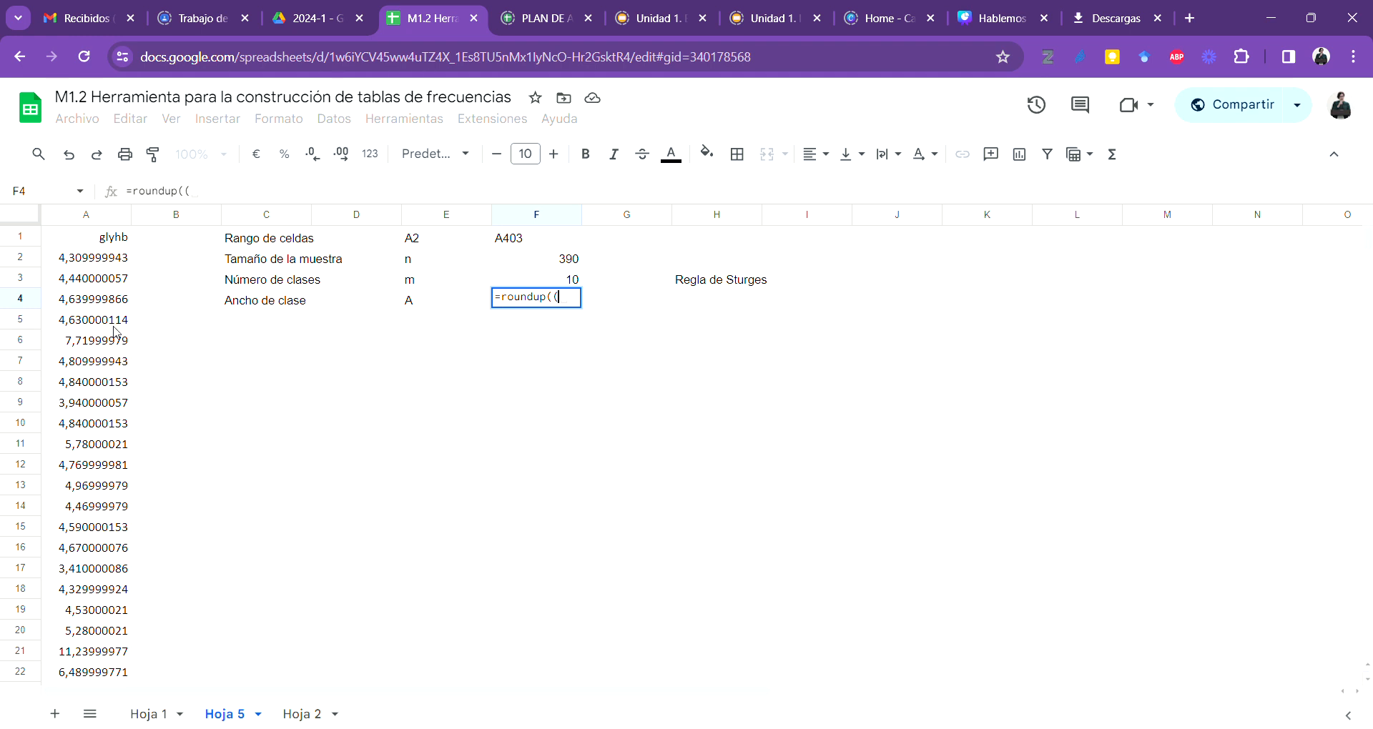
{"action": "type", "text": "max"}
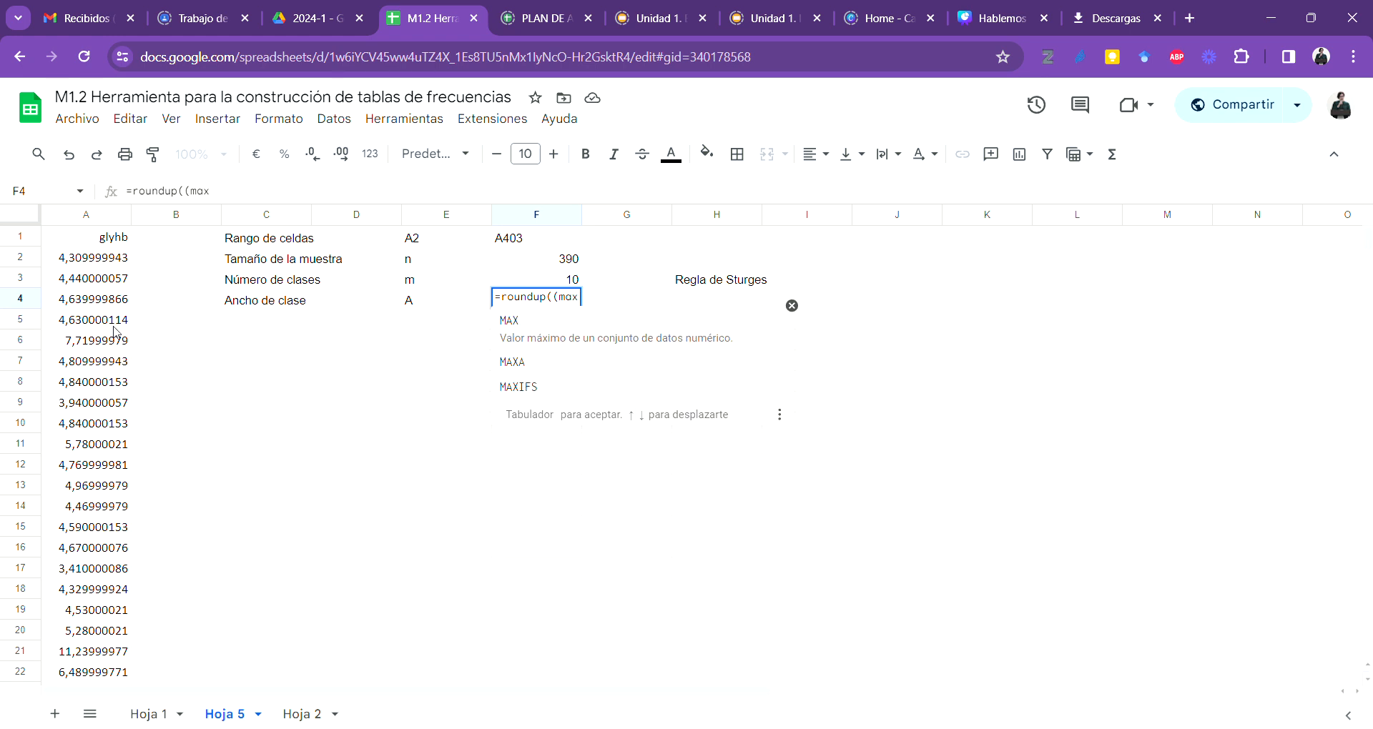
{"action": "type", "text": "("}
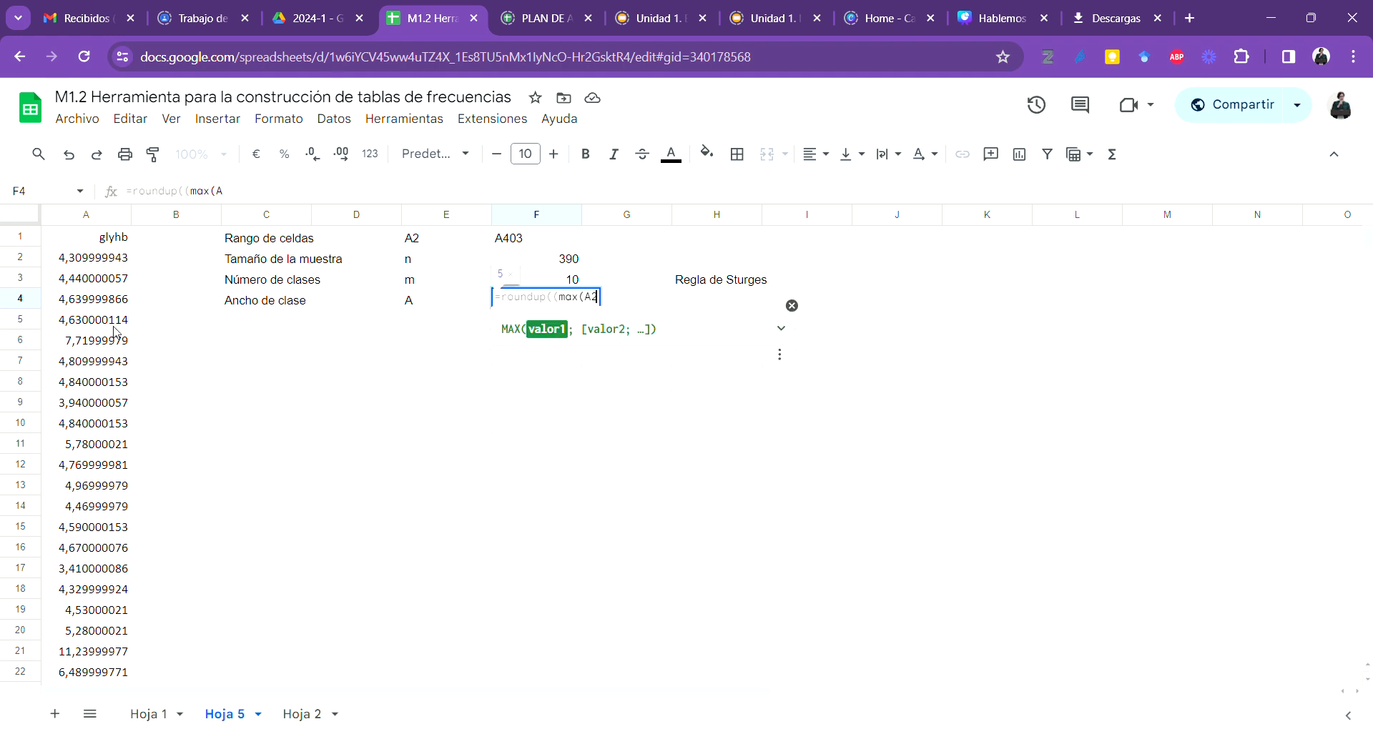
{"action": "type", "text": "2:A403)"}
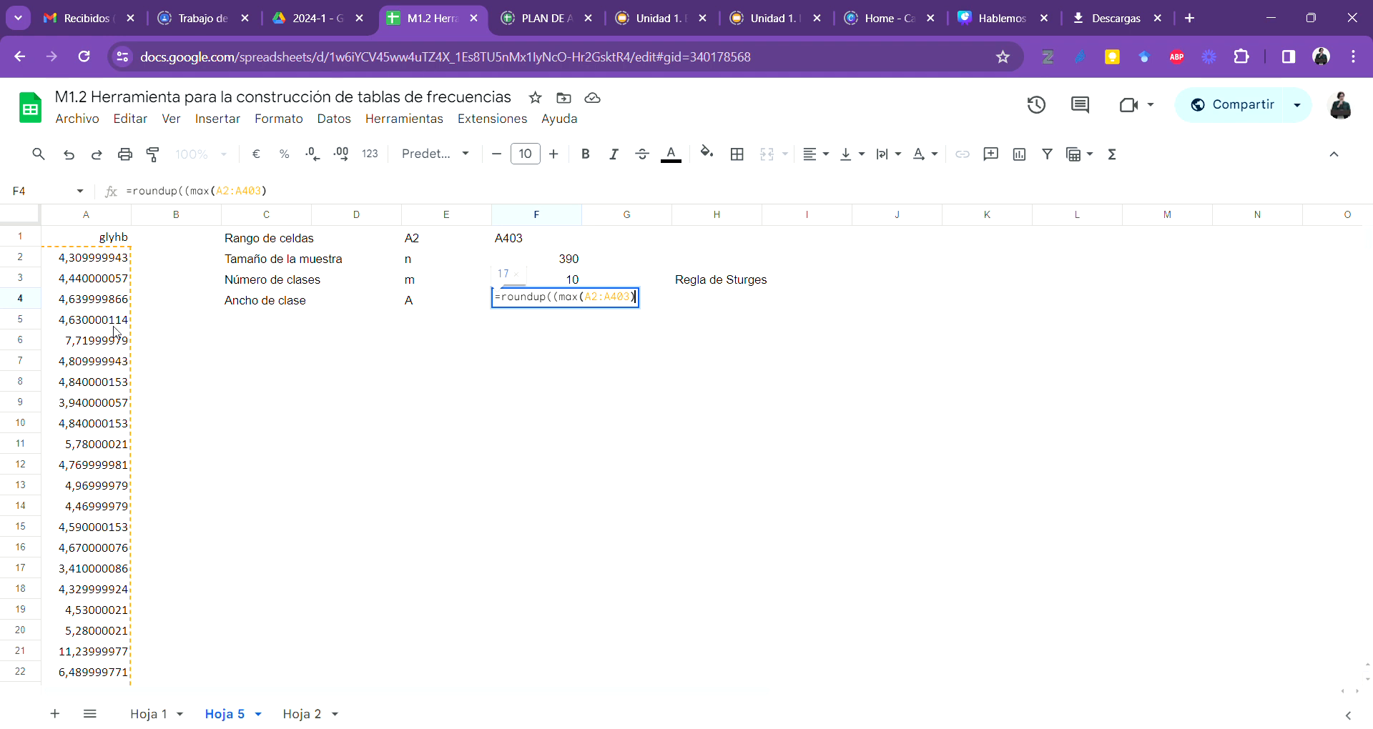
{"action": "type", "text": " - min"}
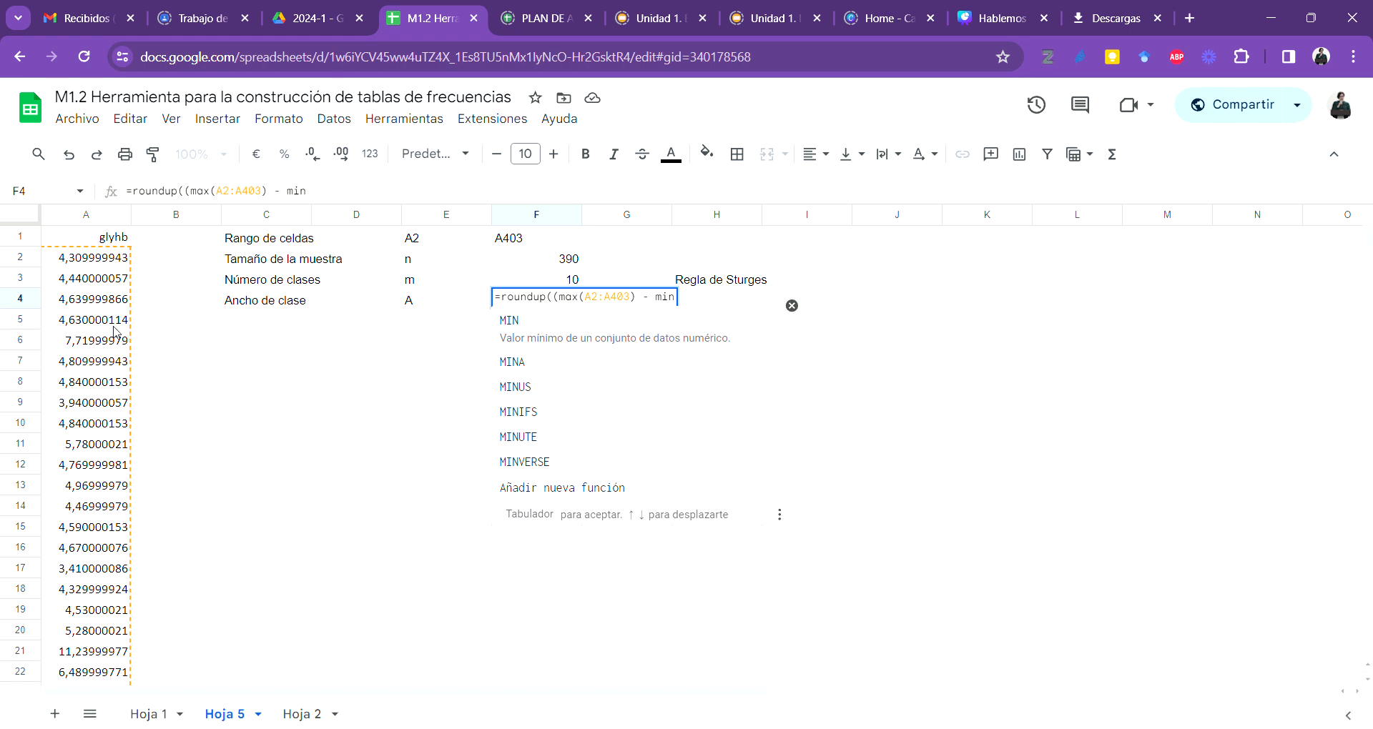
{"action": "type", "text": "("}
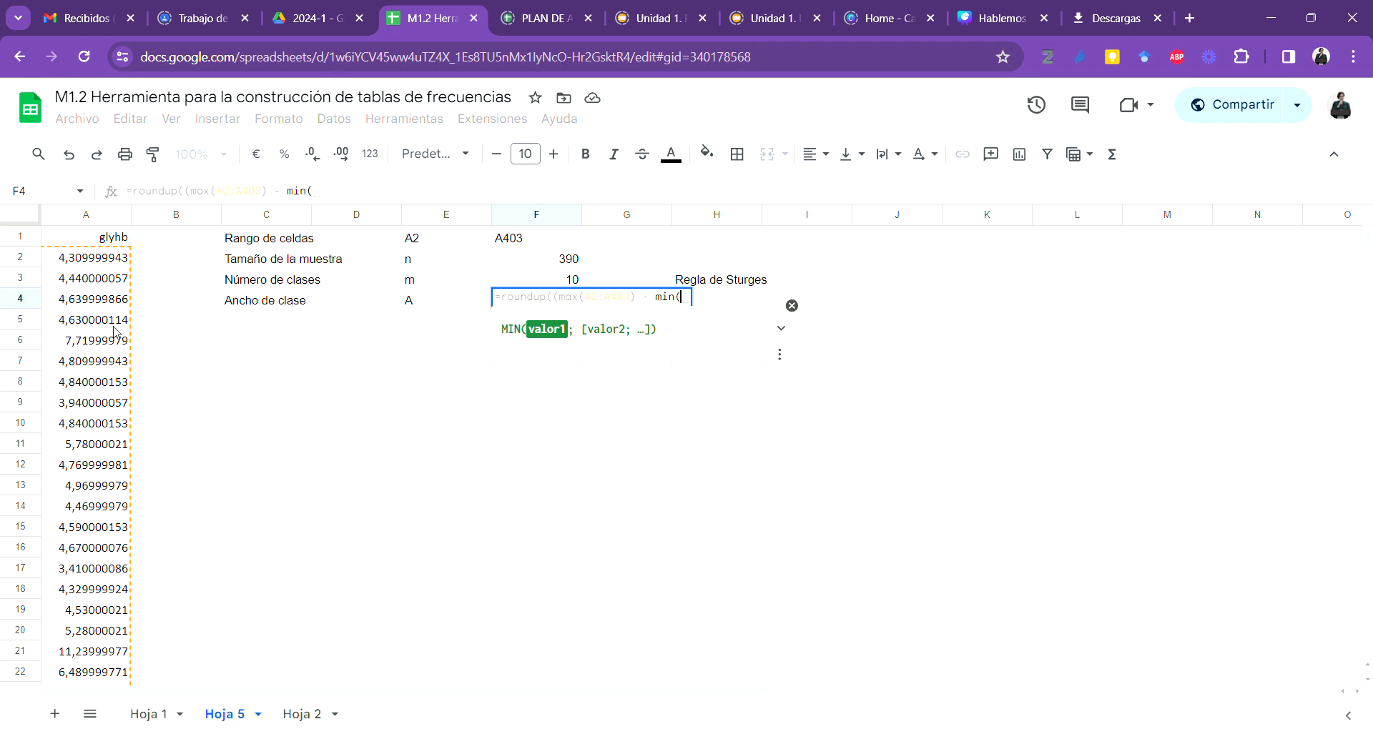
{"action": "type", "text": "A2:"}
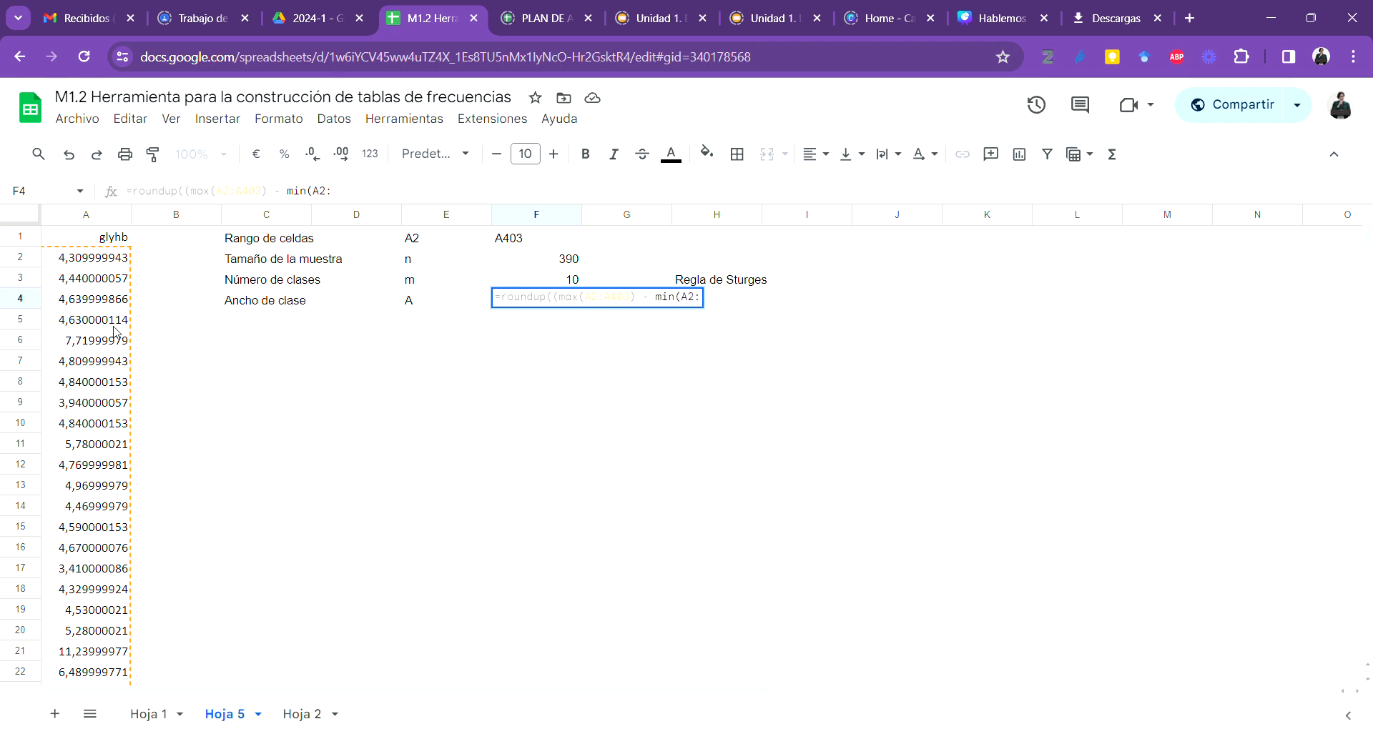
{"action": "type", "text": "A403"}
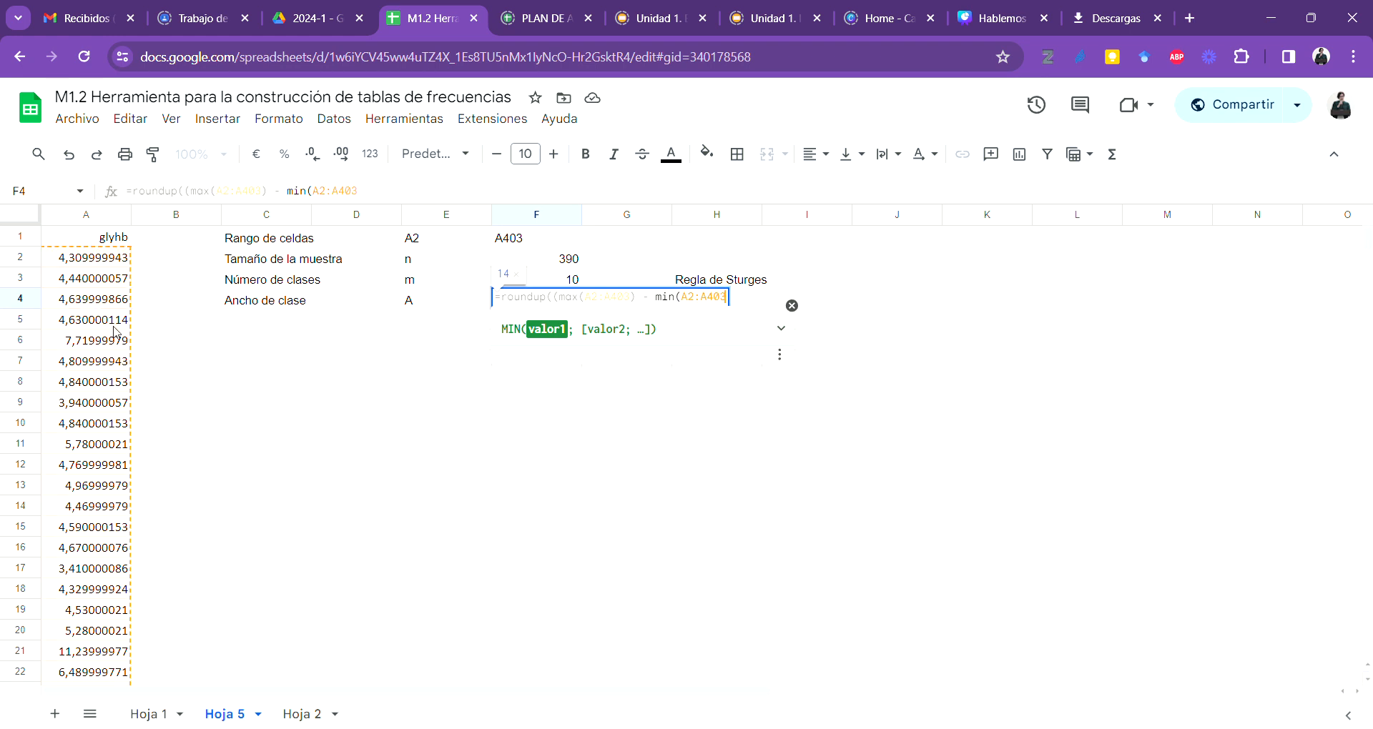
{"action": "type", "text": ")"}
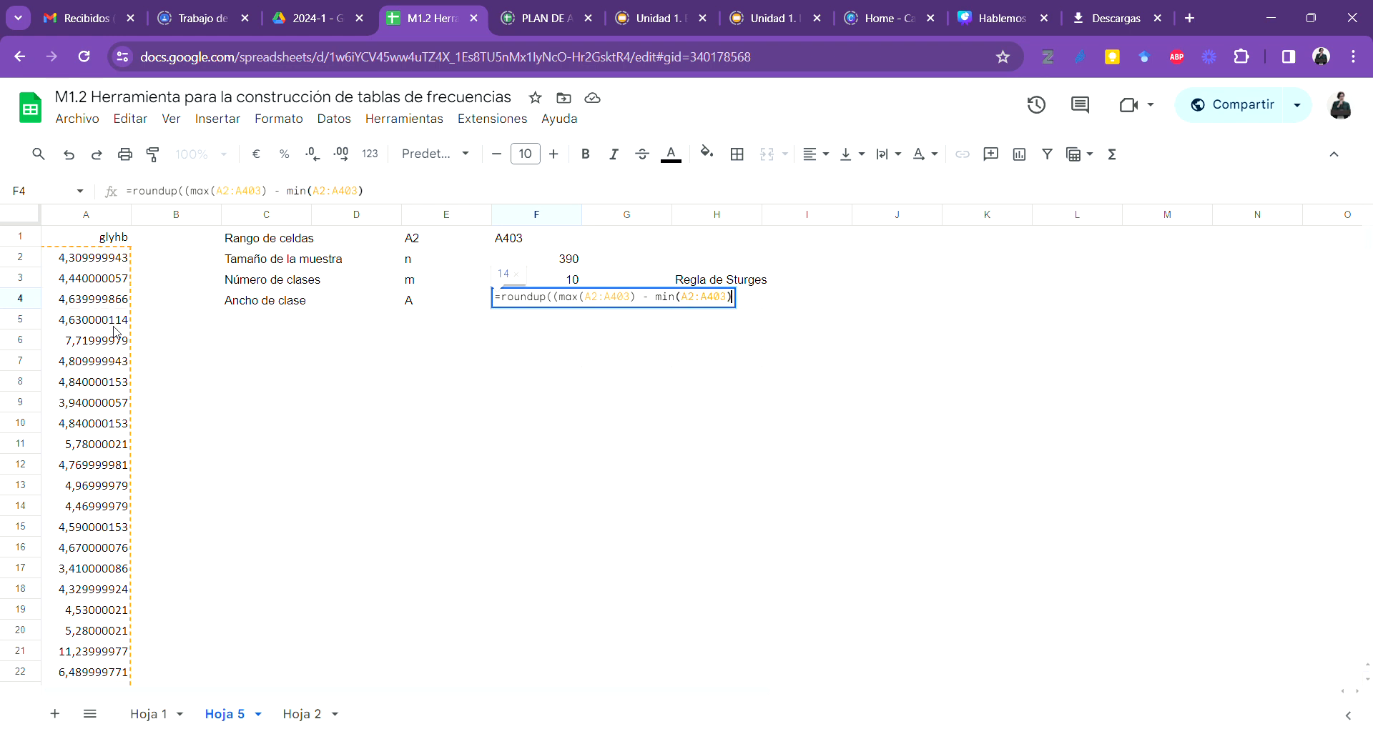
{"action": "type", "text": ")"}
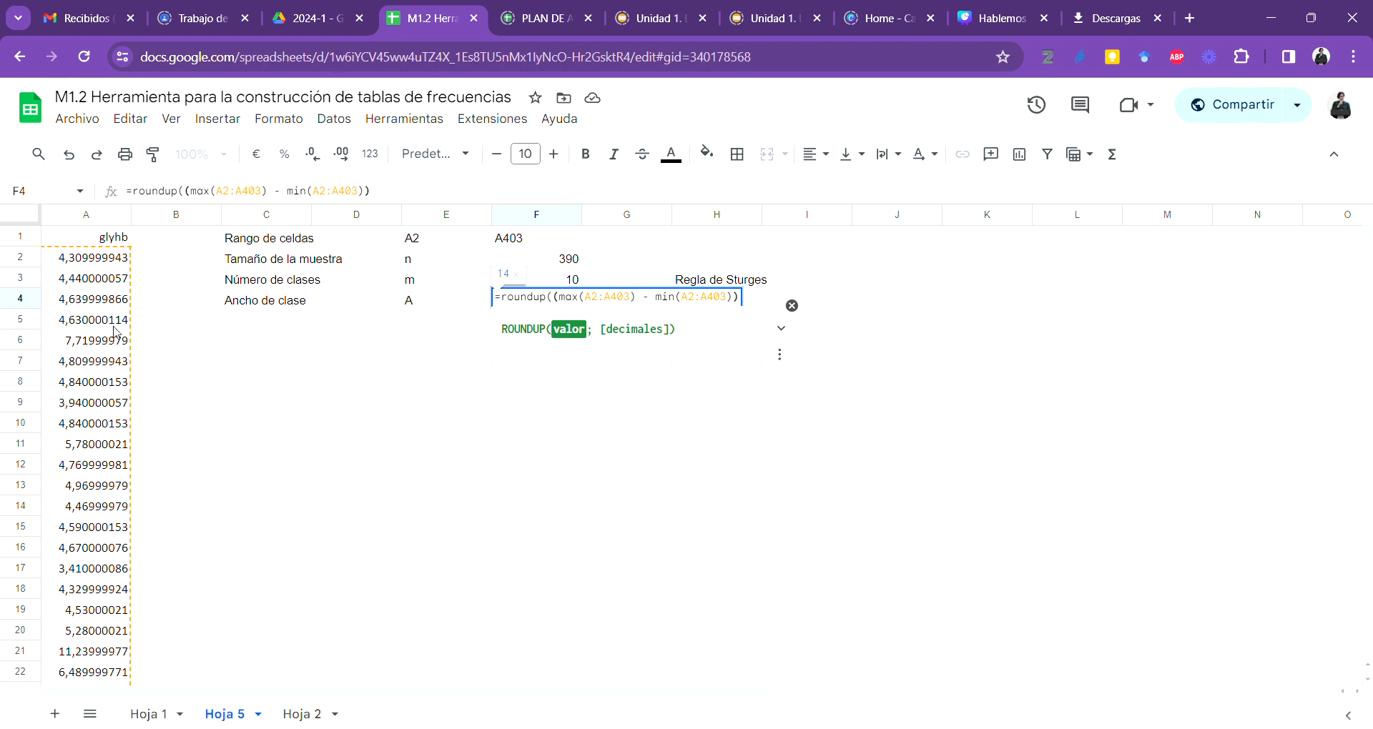
{"action": "type", "text": "/"}
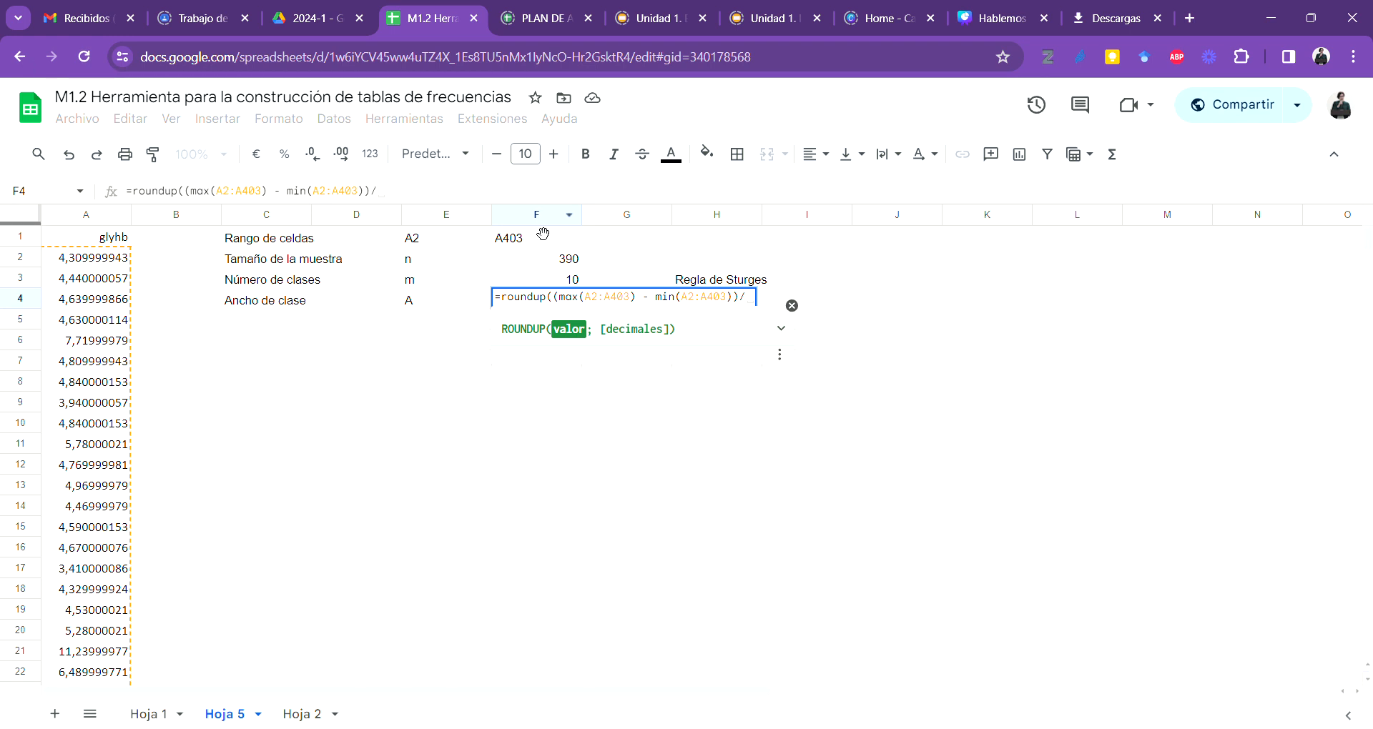
{"action": "left_click", "coordinate": [565, 281]}
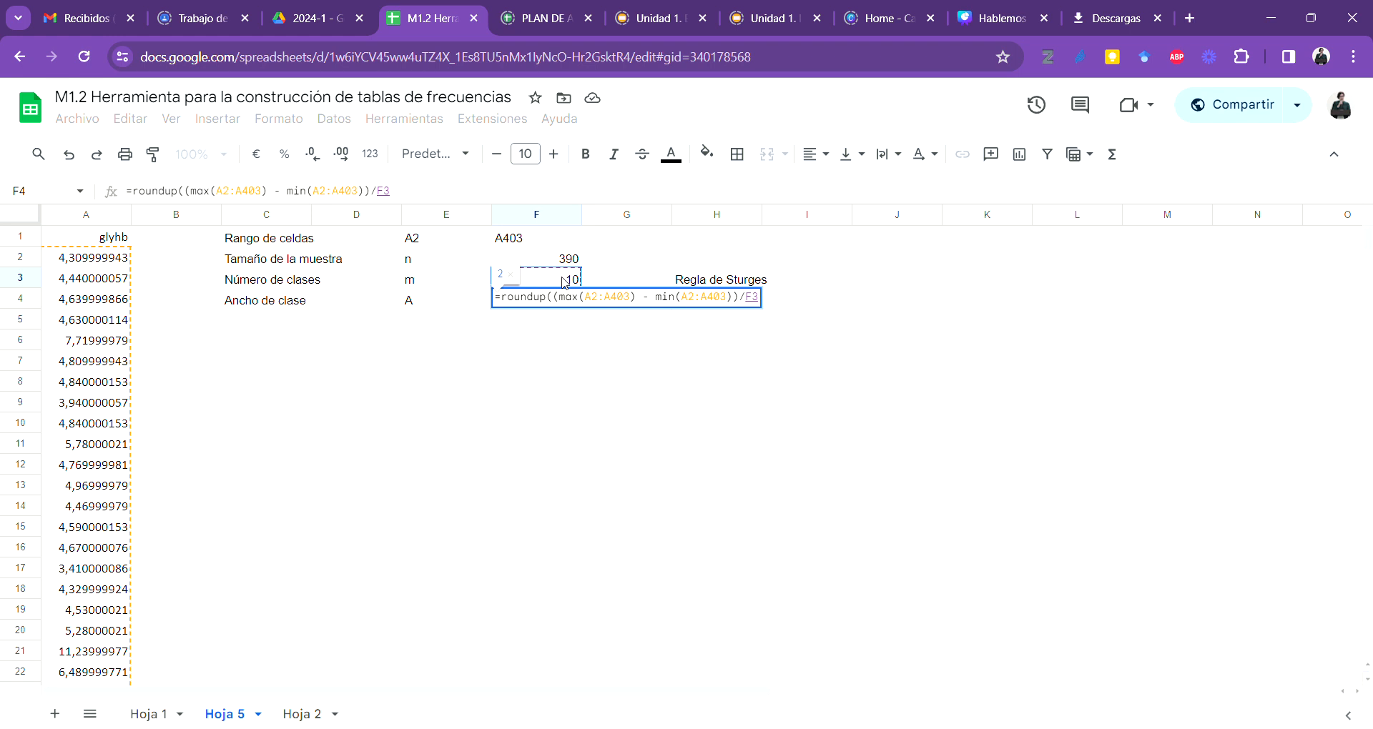
{"action": "type", "text": ")"}
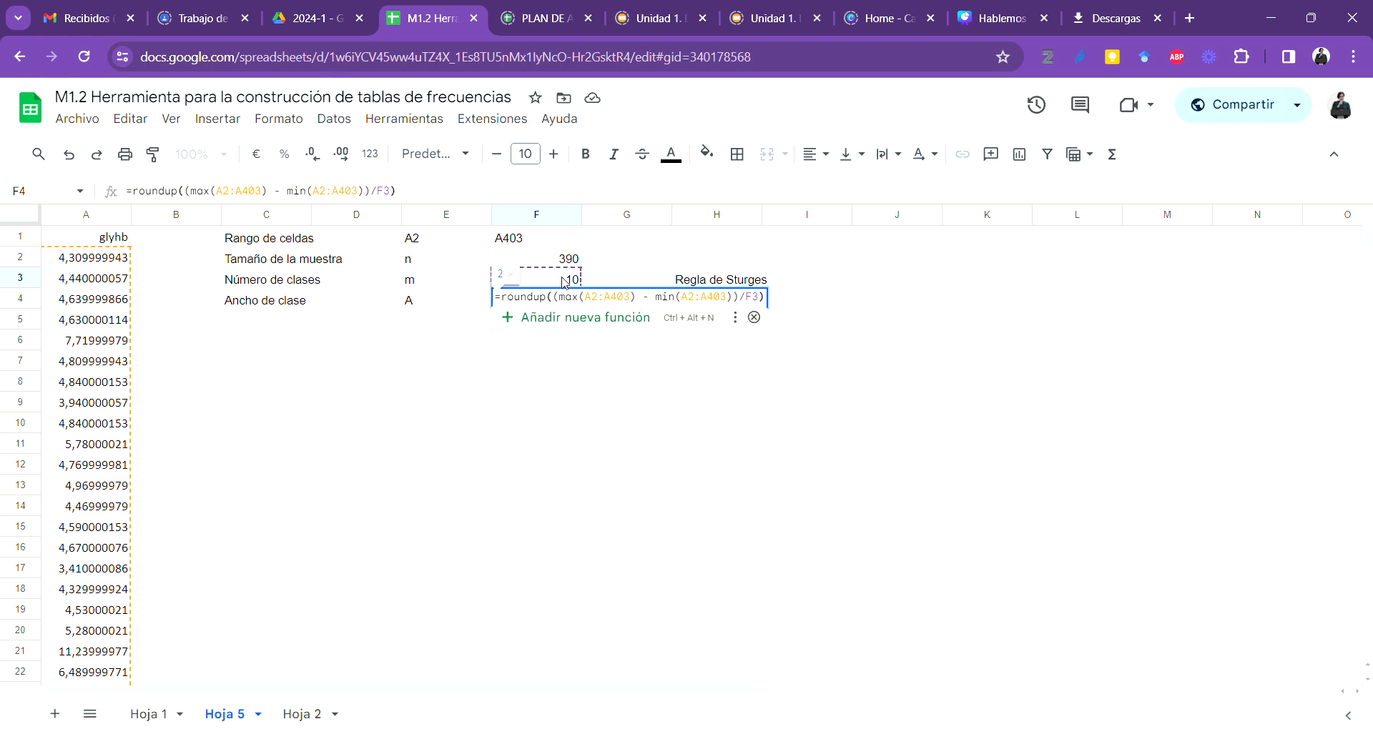
{"action": "key", "text": "Return"}
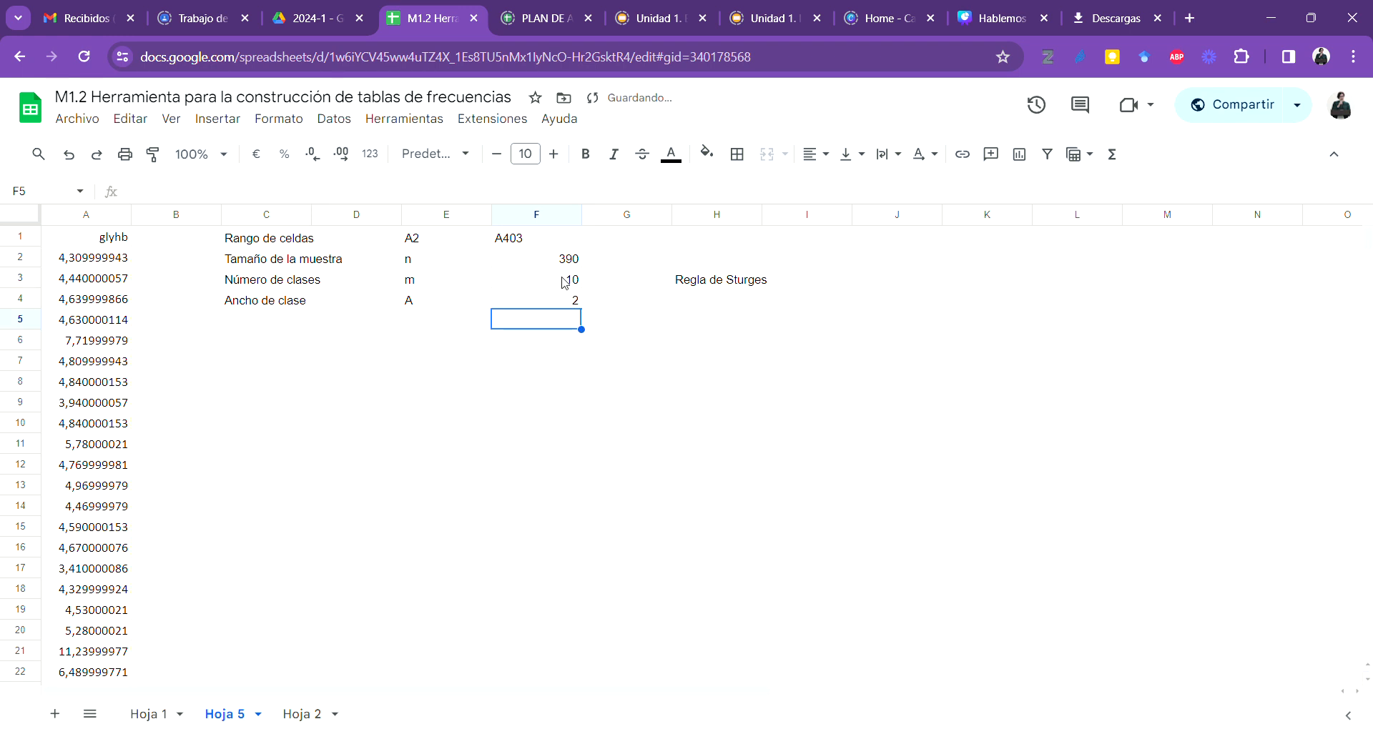
Step: Round the class width in cell F4 up to two decimals, making the formula =roundup((max(A2:A403) - min(A2:A403))/F3;2)
{"action": "double_click", "coordinate": [569, 301]}
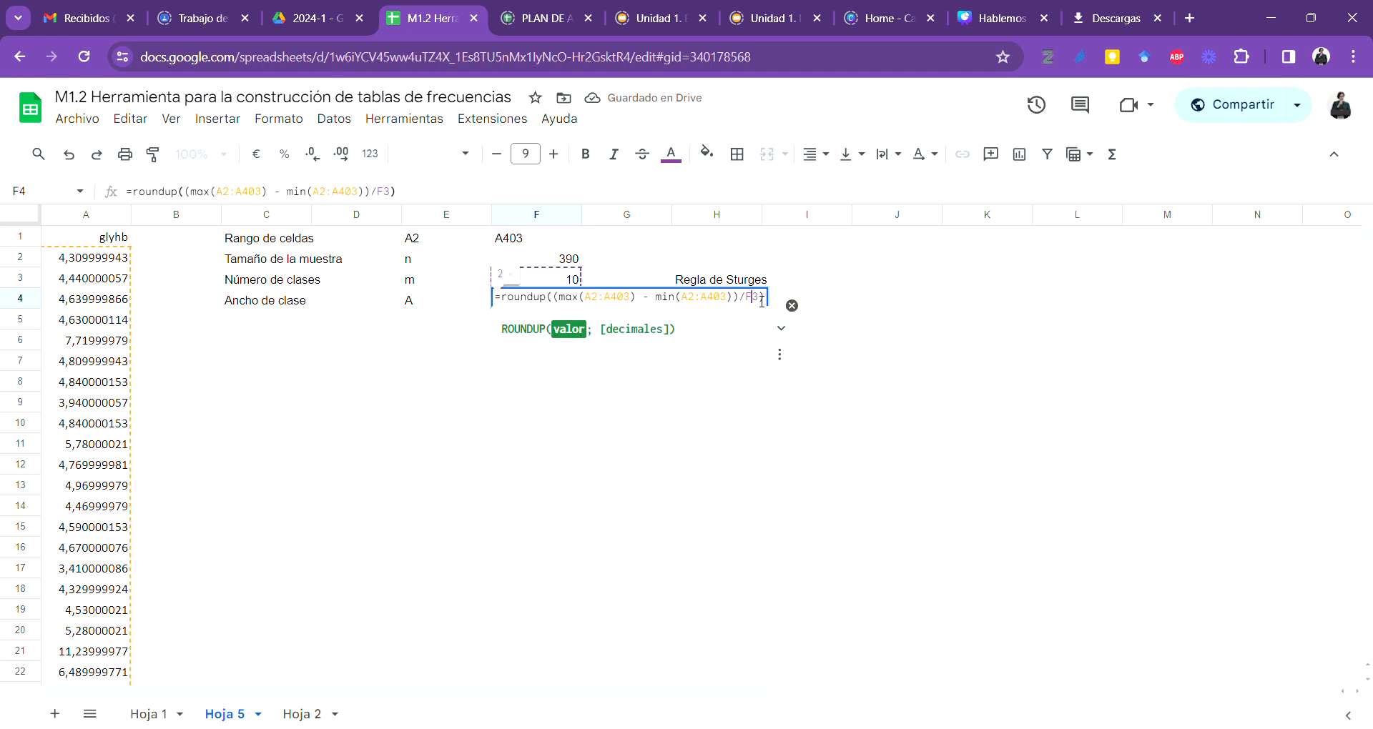
{"action": "key", "text": "Left"}
{"action": "type", "text": ";2"}
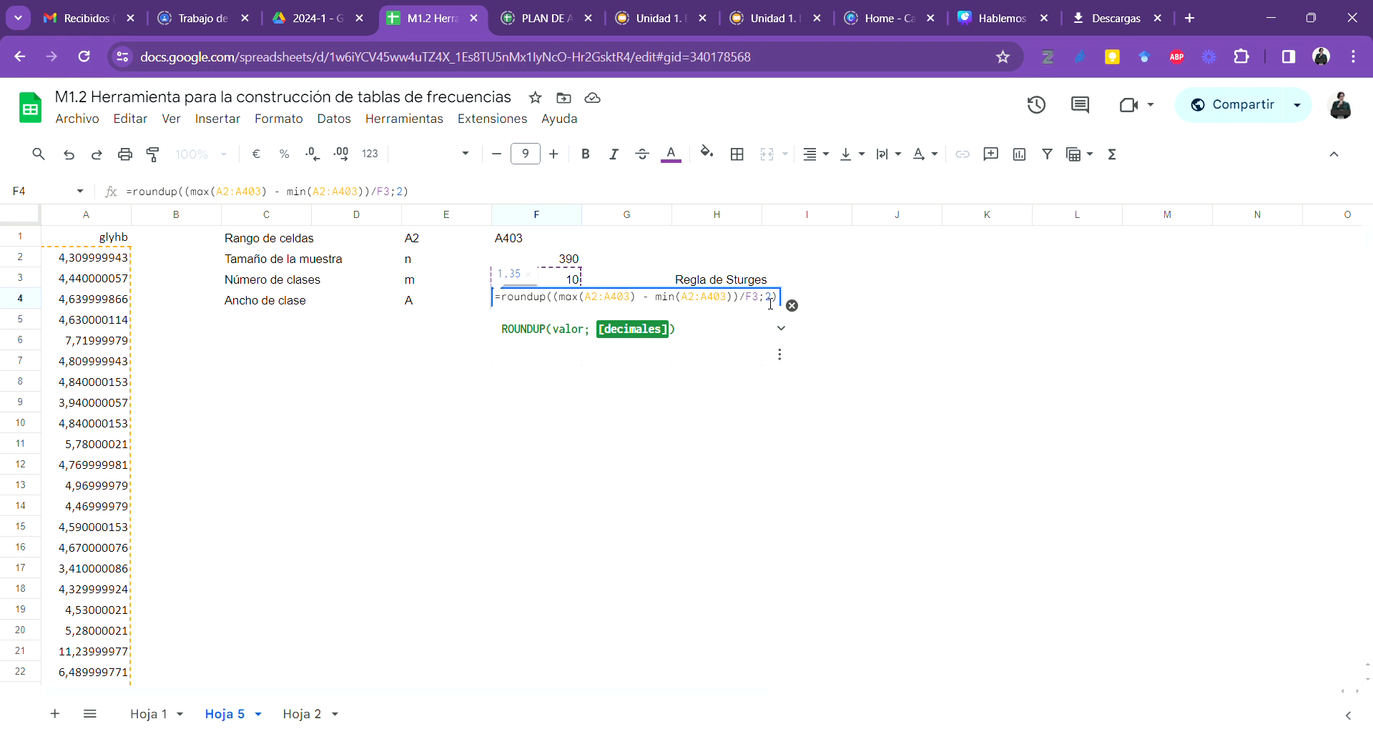
{"action": "key", "text": "Return"}
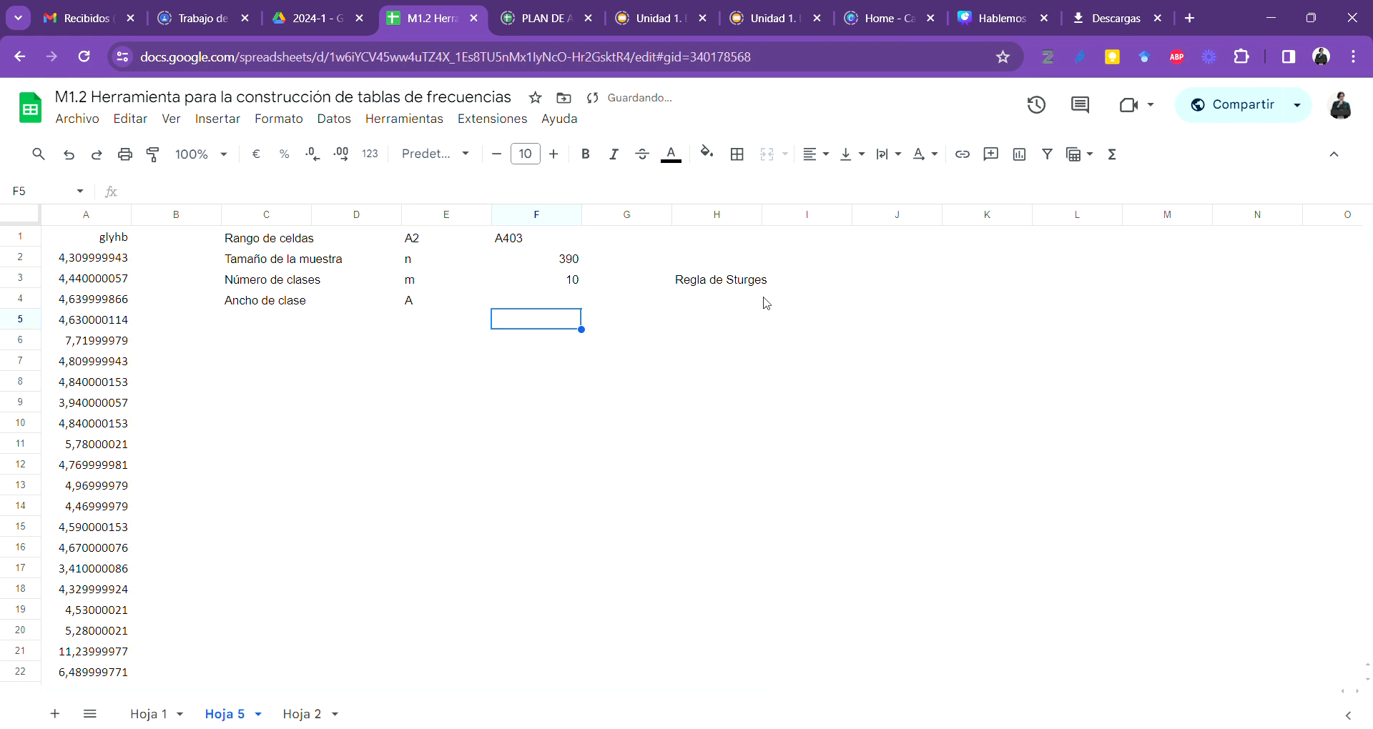
{"action": "key", "text": "Up"}
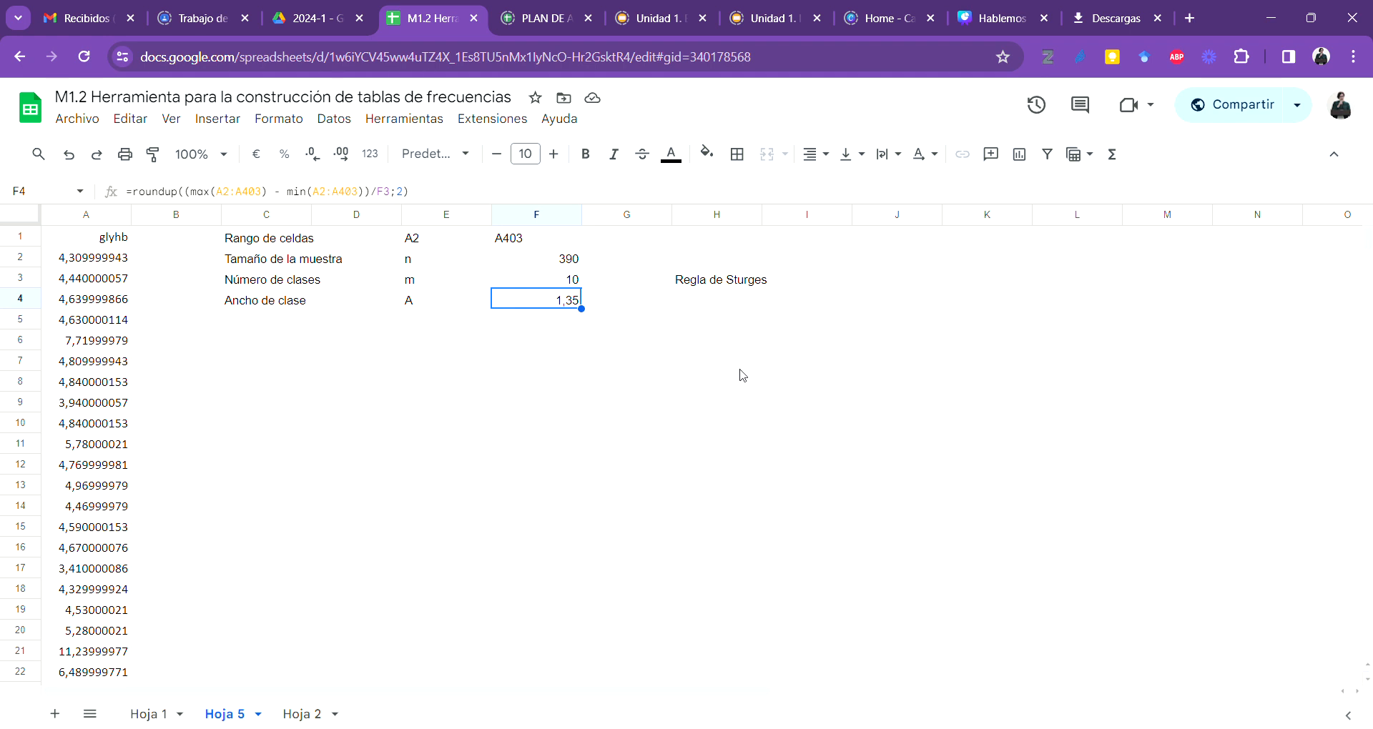
Step: Enter the class limit headers "Linf" in cell D7 and "Lsup" in cell E7
{"action": "left_click", "coordinate": [242, 363]}
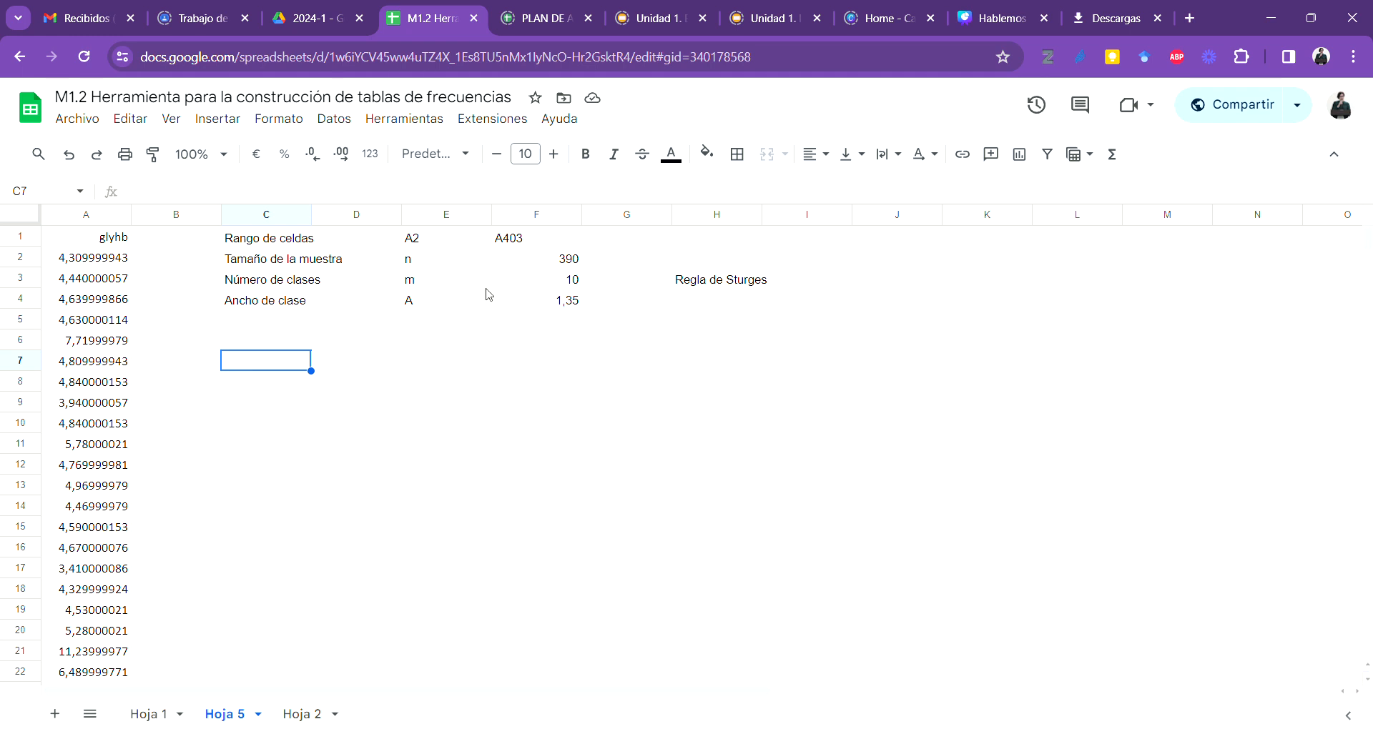
{"action": "left_click", "coordinate": [540, 286]}
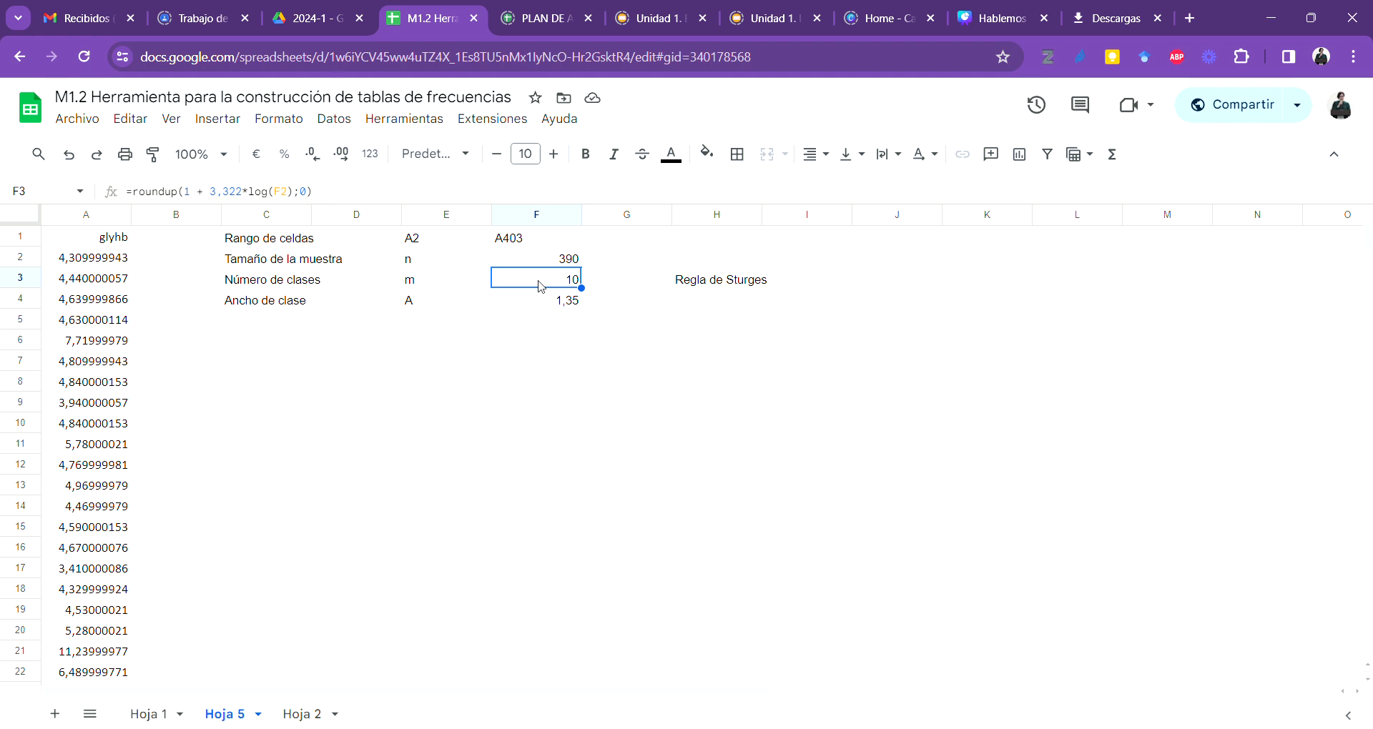
{"action": "left_click", "coordinate": [552, 304]}
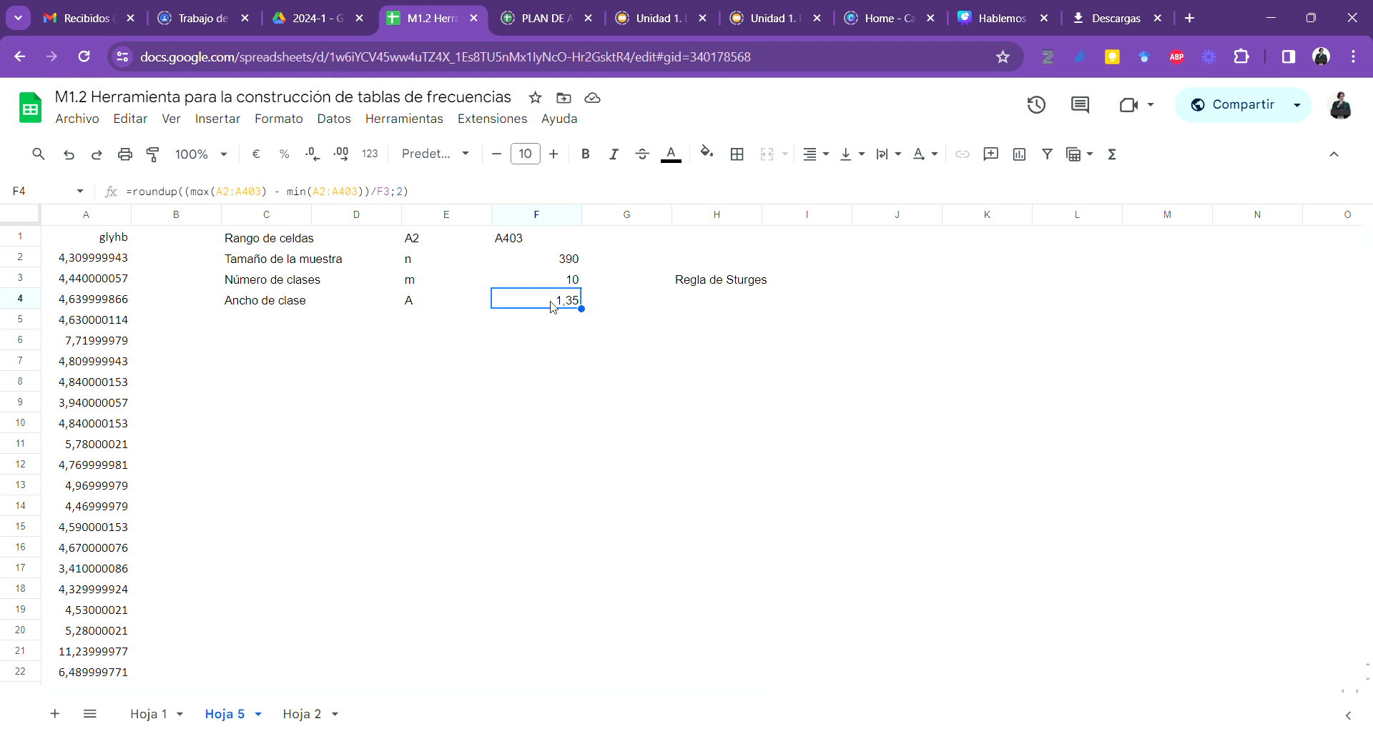
{"action": "left_click", "coordinate": [358, 342]}
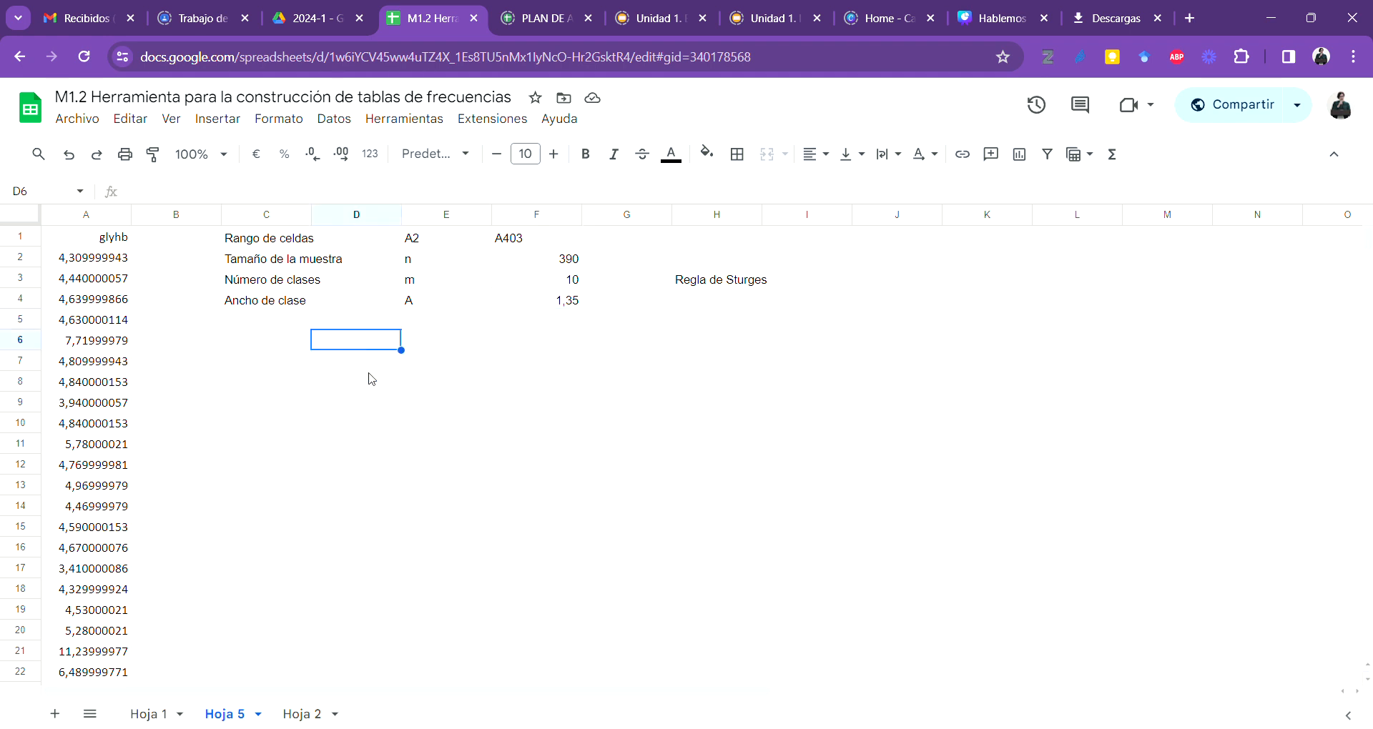
{"action": "left_click", "coordinate": [374, 370]}
{"action": "type", "text": "L"}
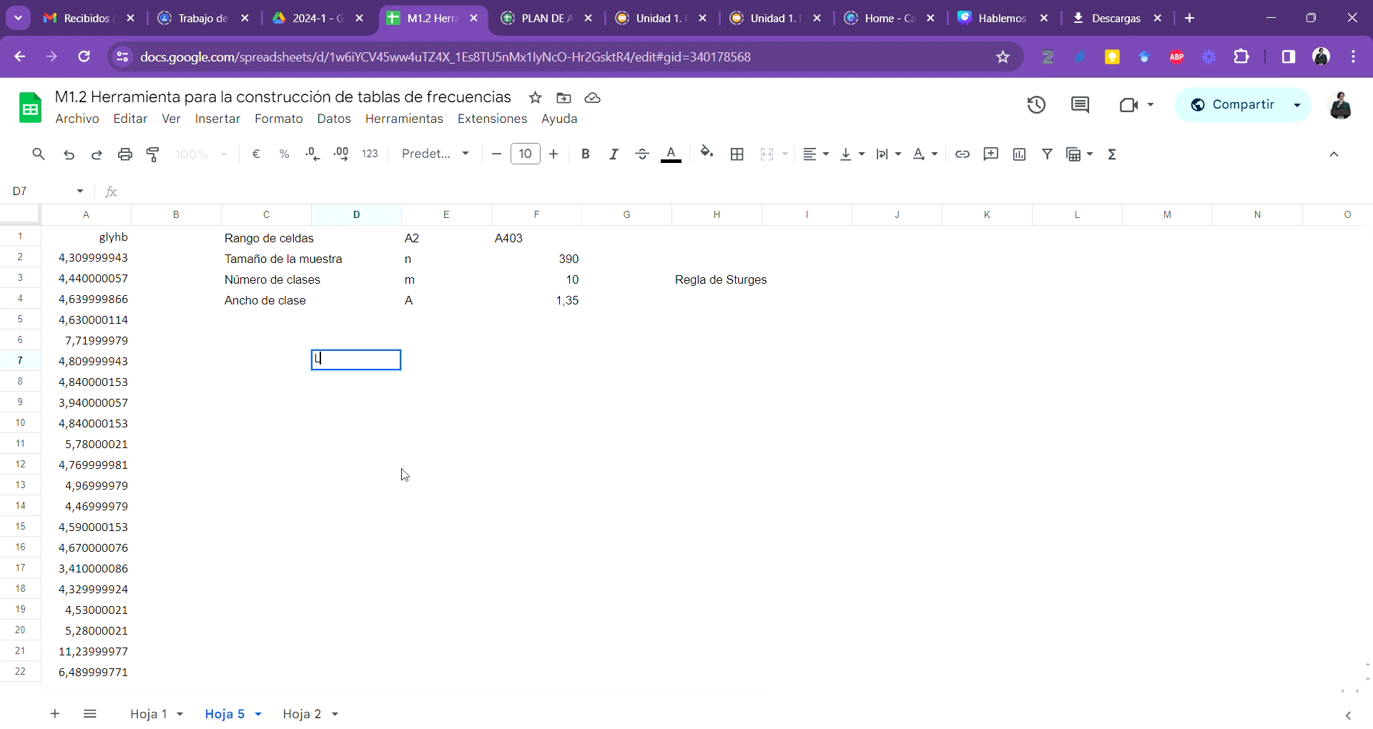
{"action": "type", "text": "inf"}
{"action": "key", "text": "Tab"}
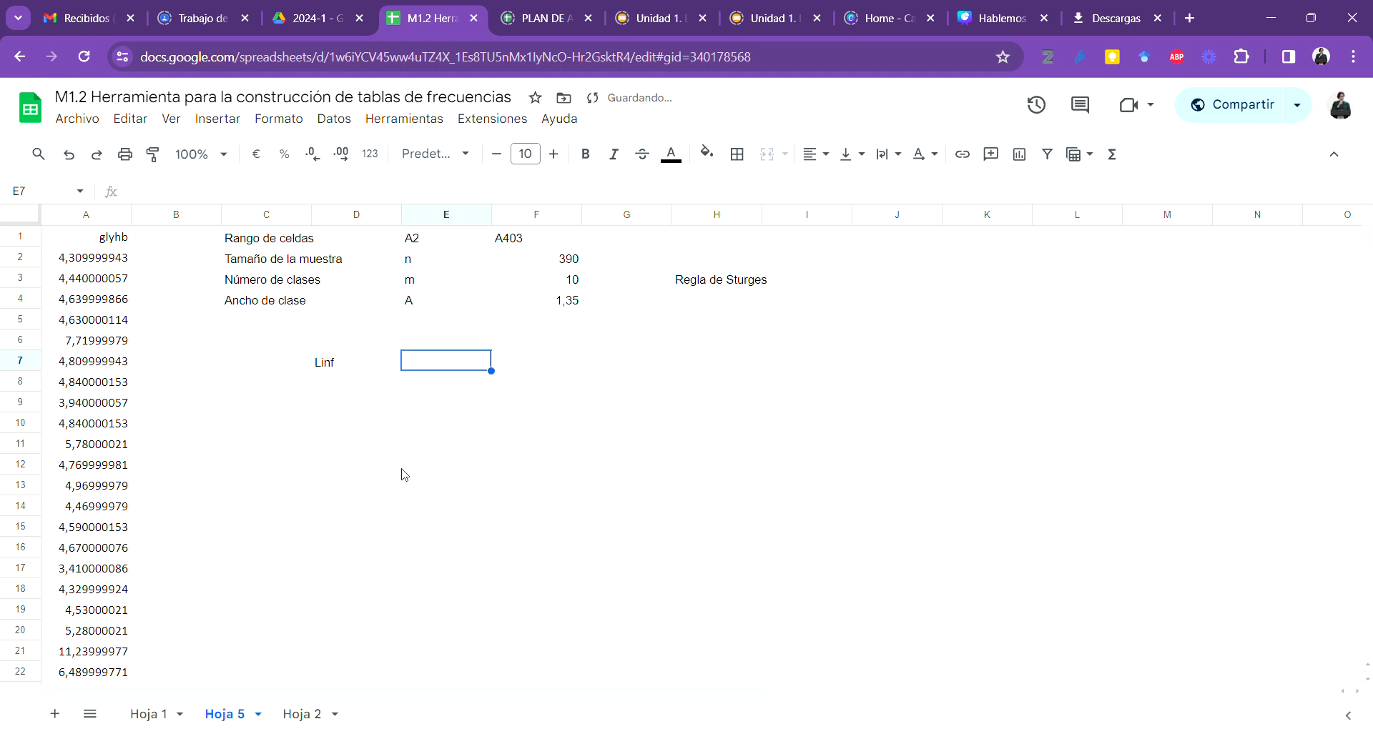
{"action": "type", "text": "Lsup"}
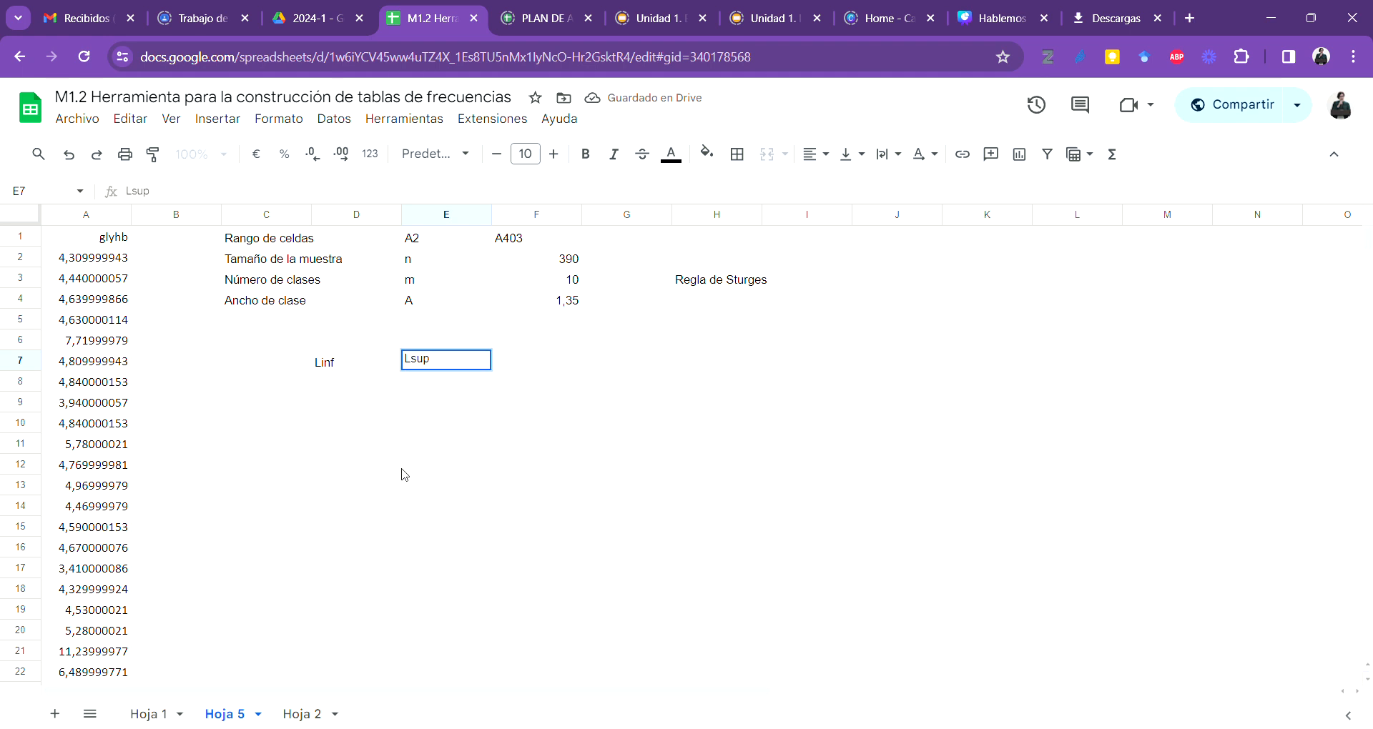
{"action": "key", "text": "Return"}
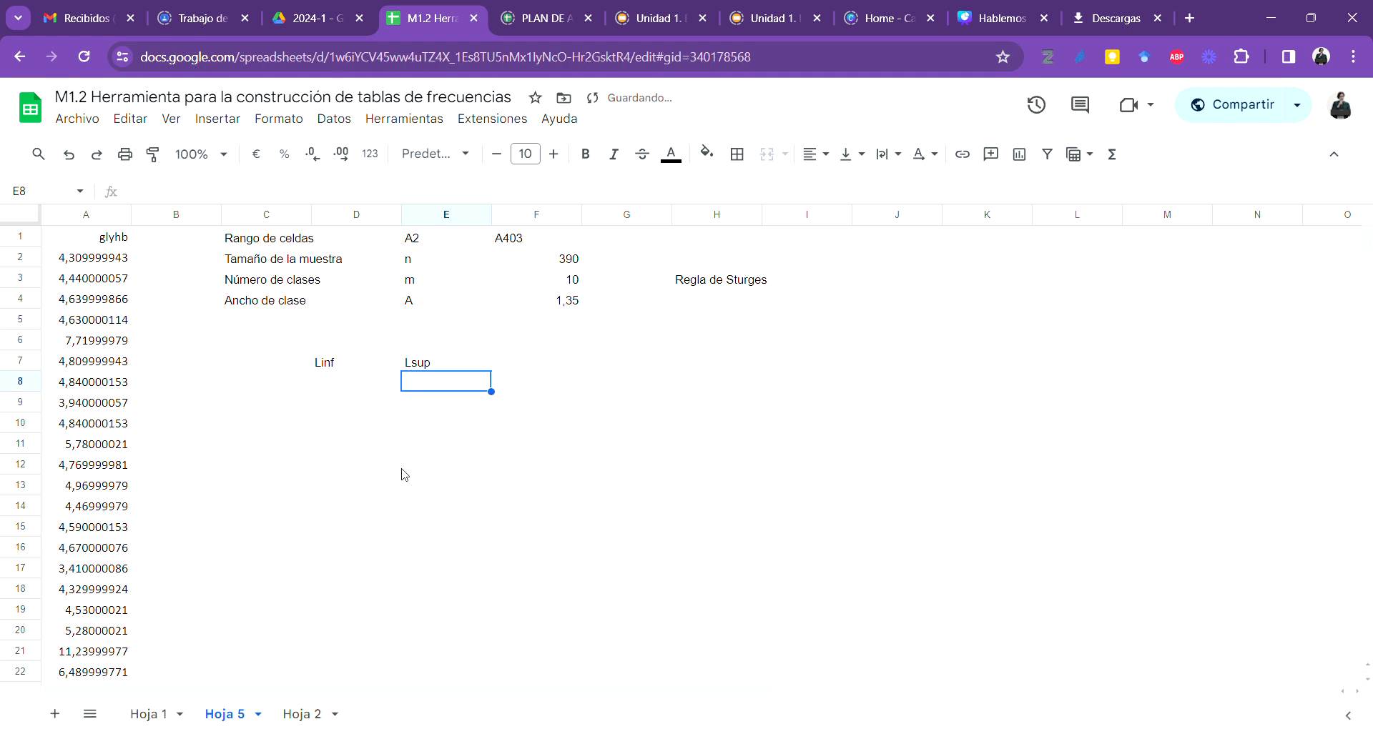
Step: Number the classes 1 to 10 in cells C8 to C17 by entering 1, 2 and 3 and extending the series
{"action": "key", "text": "Left"}
{"action": "key", "text": "Left"}
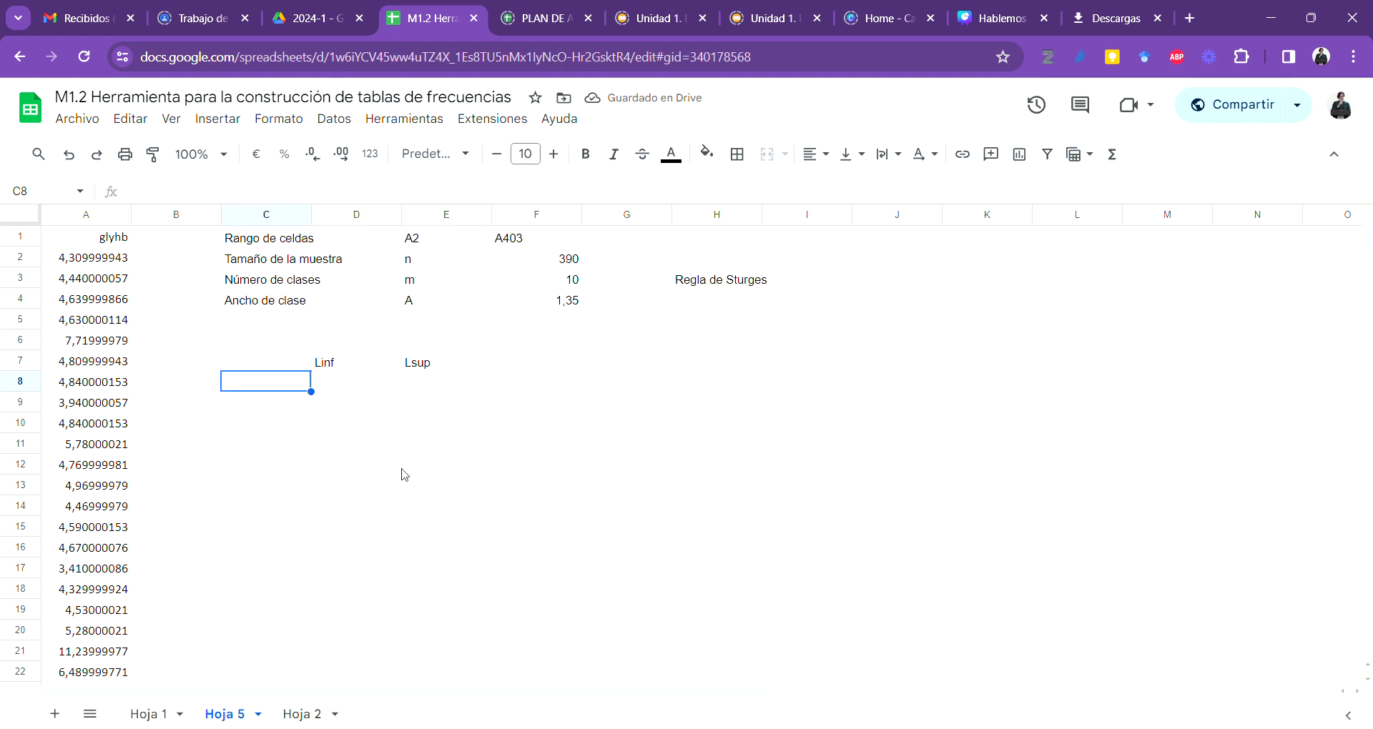
{"action": "type", "text": "1"}
{"action": "key", "text": "Return"}
{"action": "type", "text": "2"}
{"action": "key", "text": "Return"}
{"action": "type", "text": "3"}
{"action": "key", "text": "Return"}
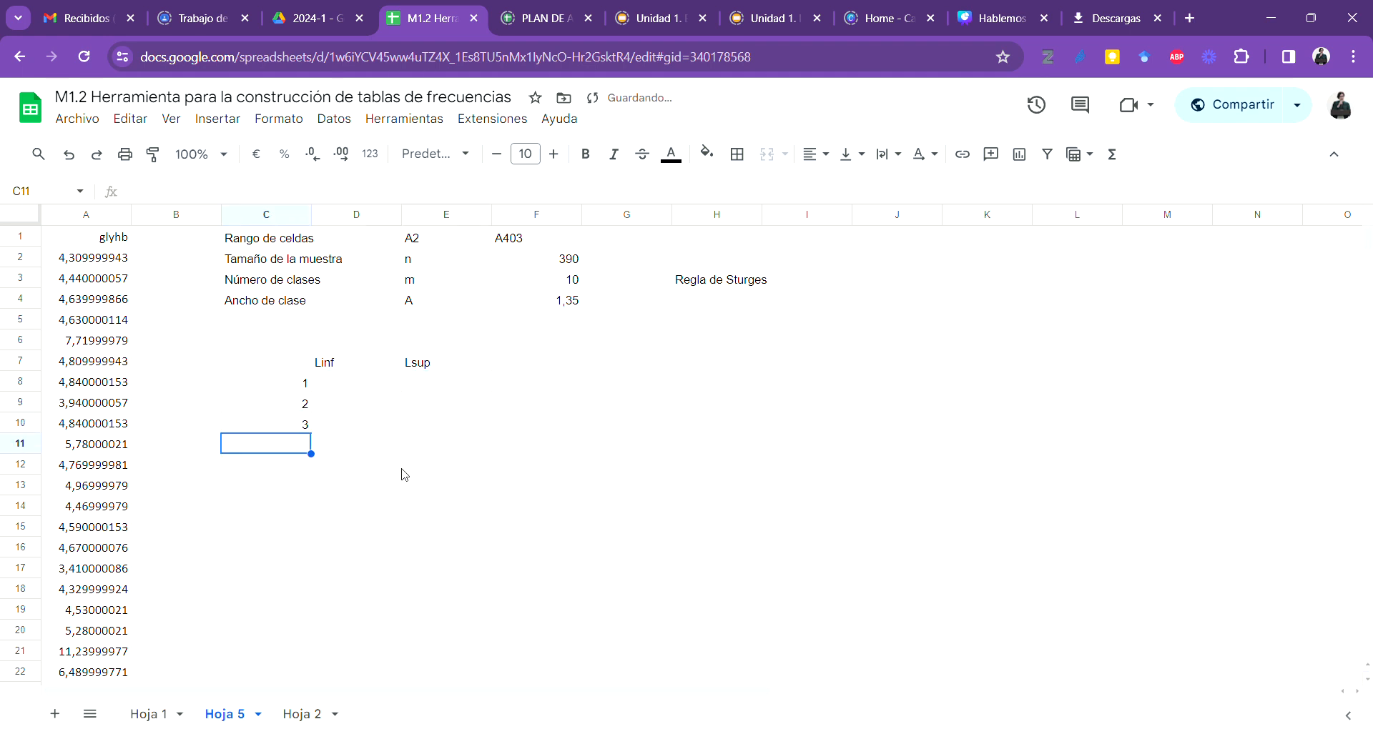
{"action": "left_click", "coordinate": [276, 393]}
{"action": "left_click_drag", "start_coordinate": [276, 393], "coordinate": [307, 572]}
{"action": "left_click", "coordinate": [300, 589]}
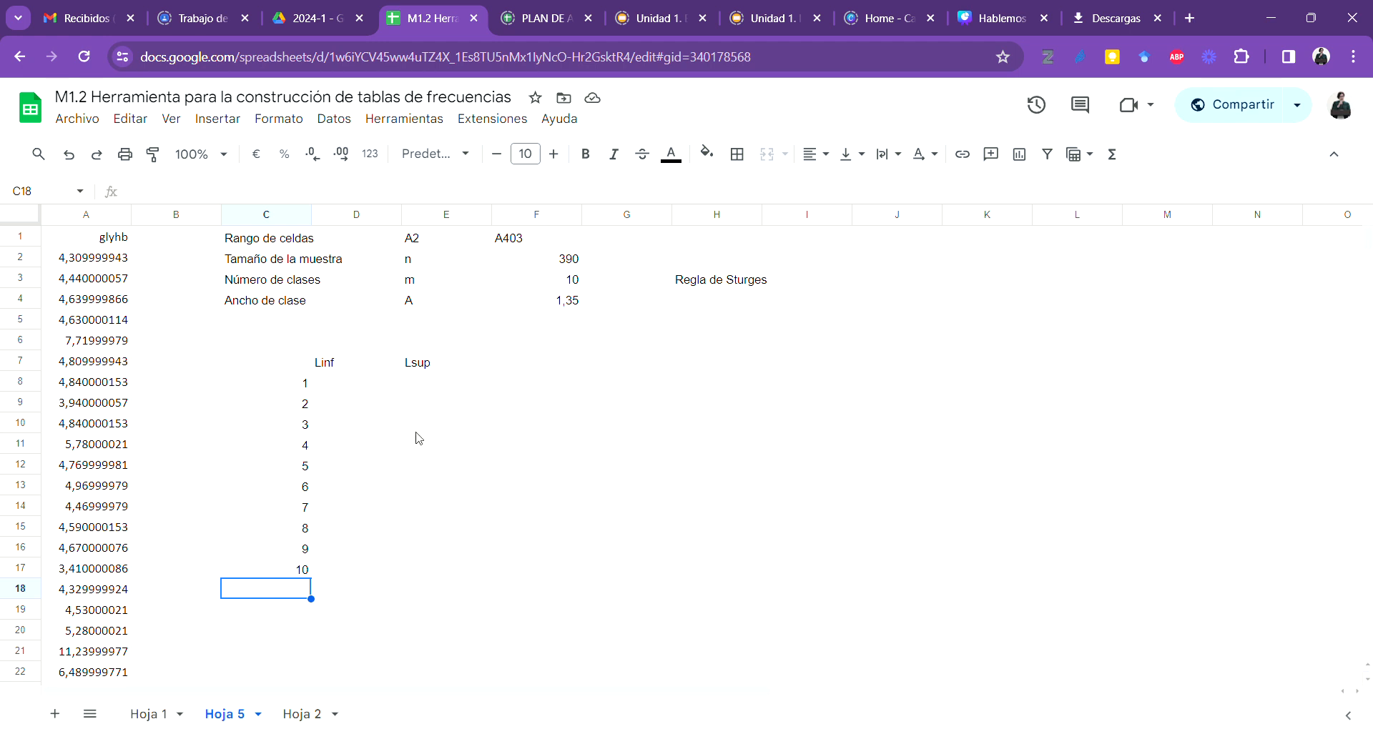
{"action": "left_click", "coordinate": [368, 379]}
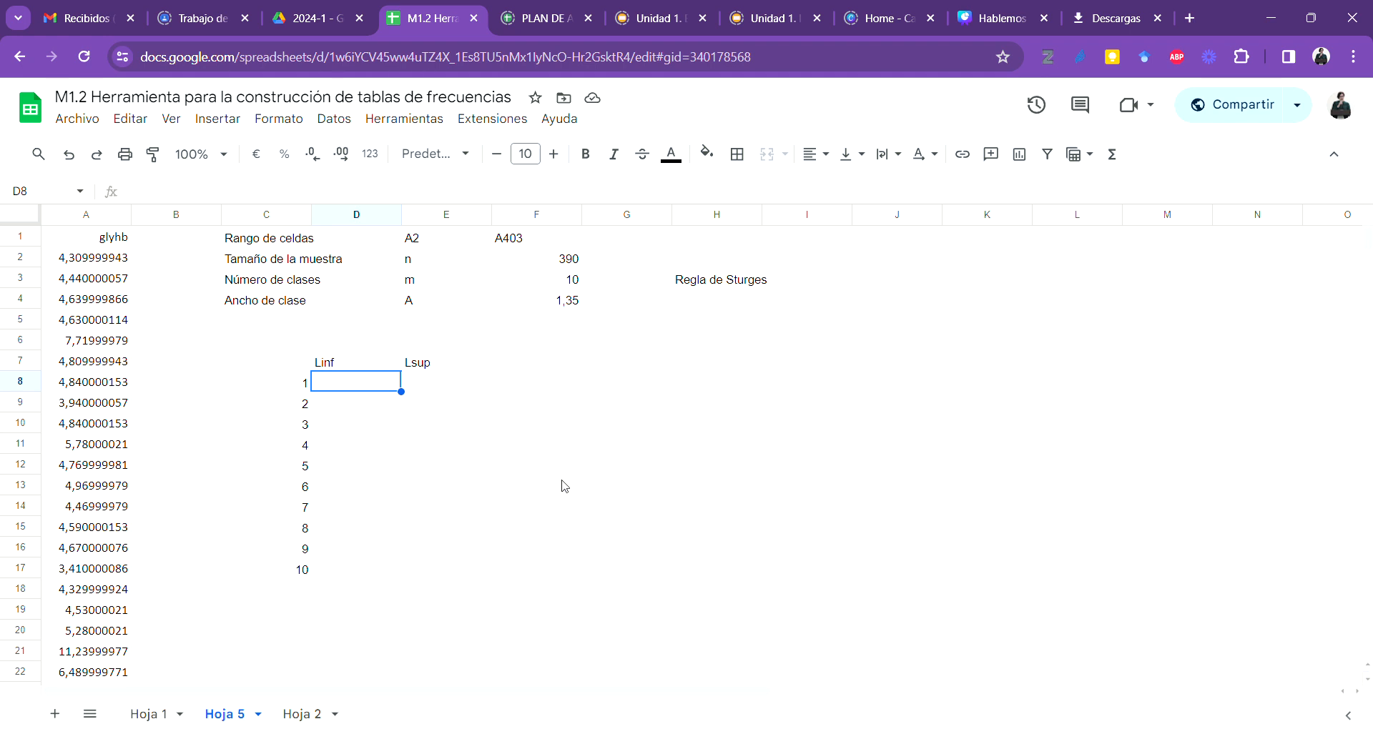
Step: Calculate the first class's lower limit in cell D8 with the formula =MIN(A2:A403)
{"action": "type", "text": "="}
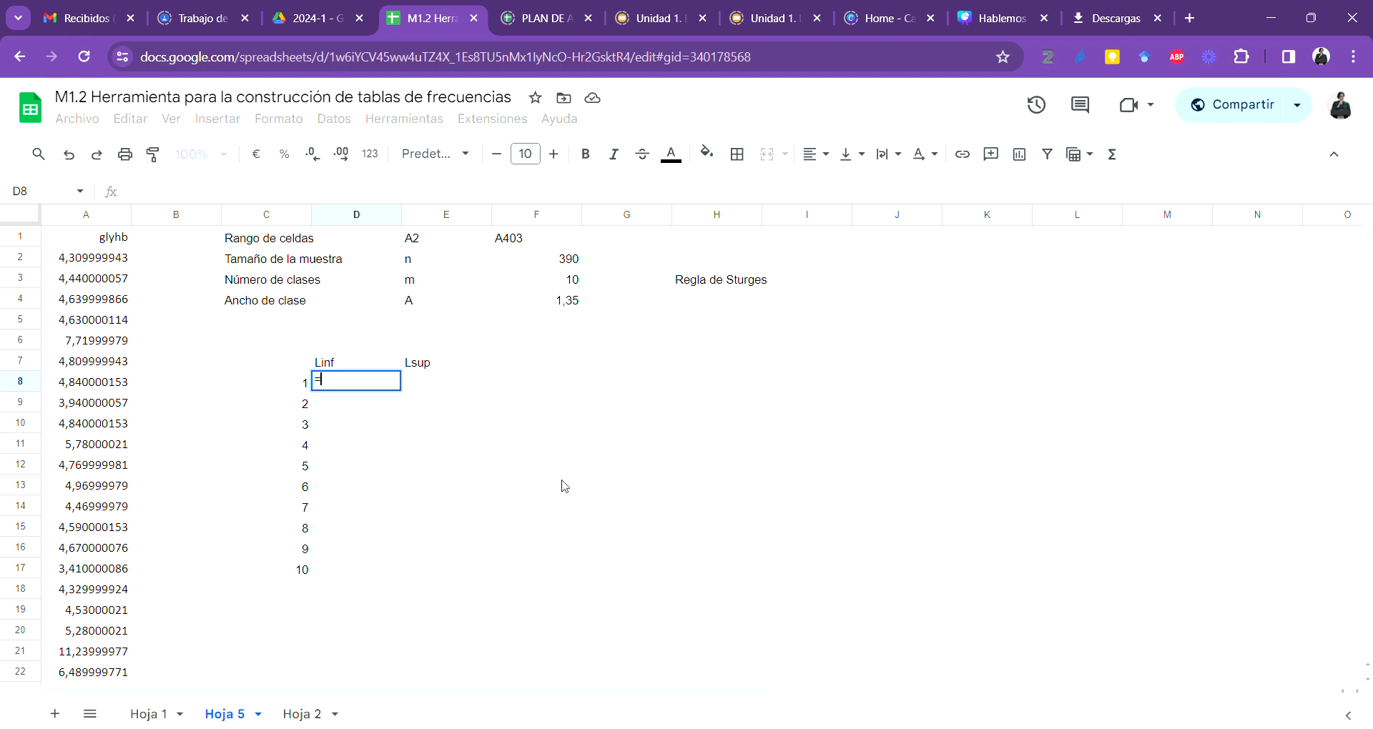
{"action": "type", "text": "min("}
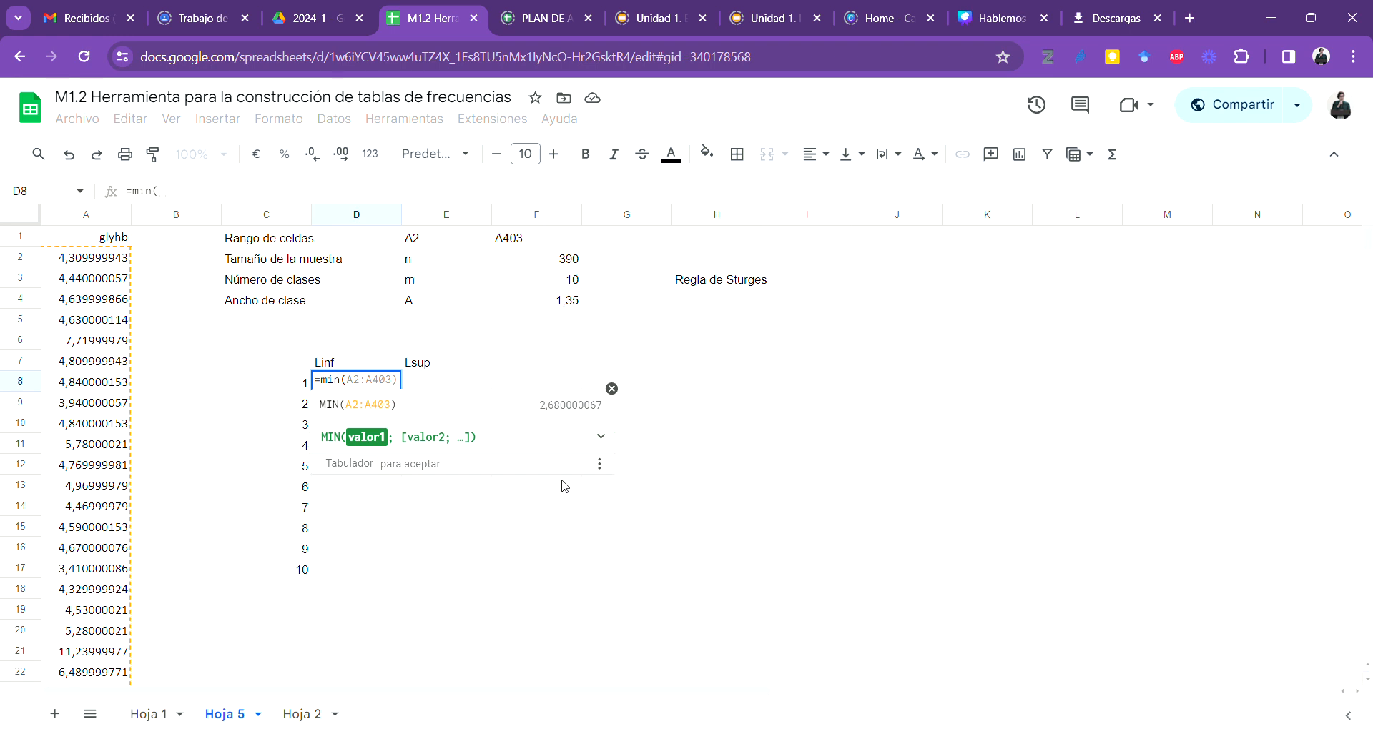
{"action": "key", "text": "Tab"}
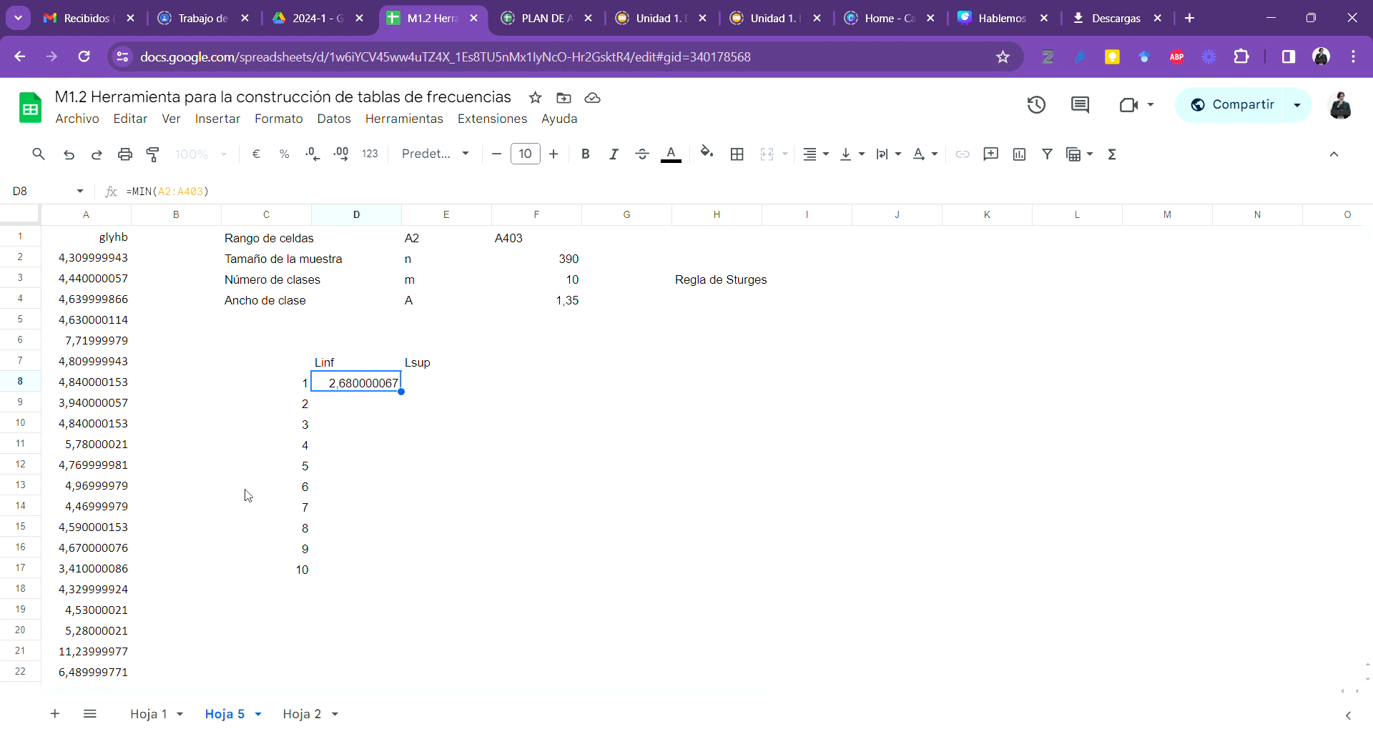
Step: Round the lower limit in cell D8 to two decimals, making the formula =round(MIN(A2:A403);2)
{"action": "double_click", "coordinate": [380, 386]}
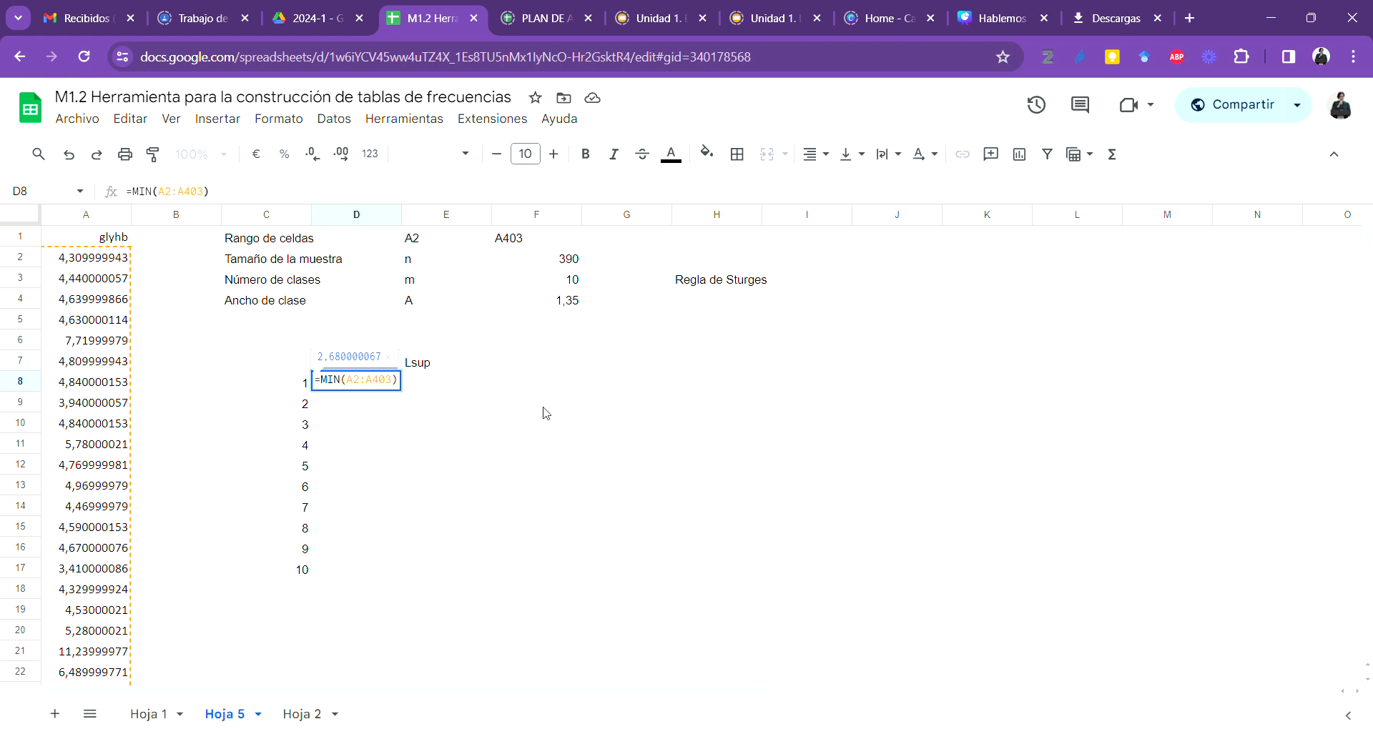
{"action": "type", "text": "round"}
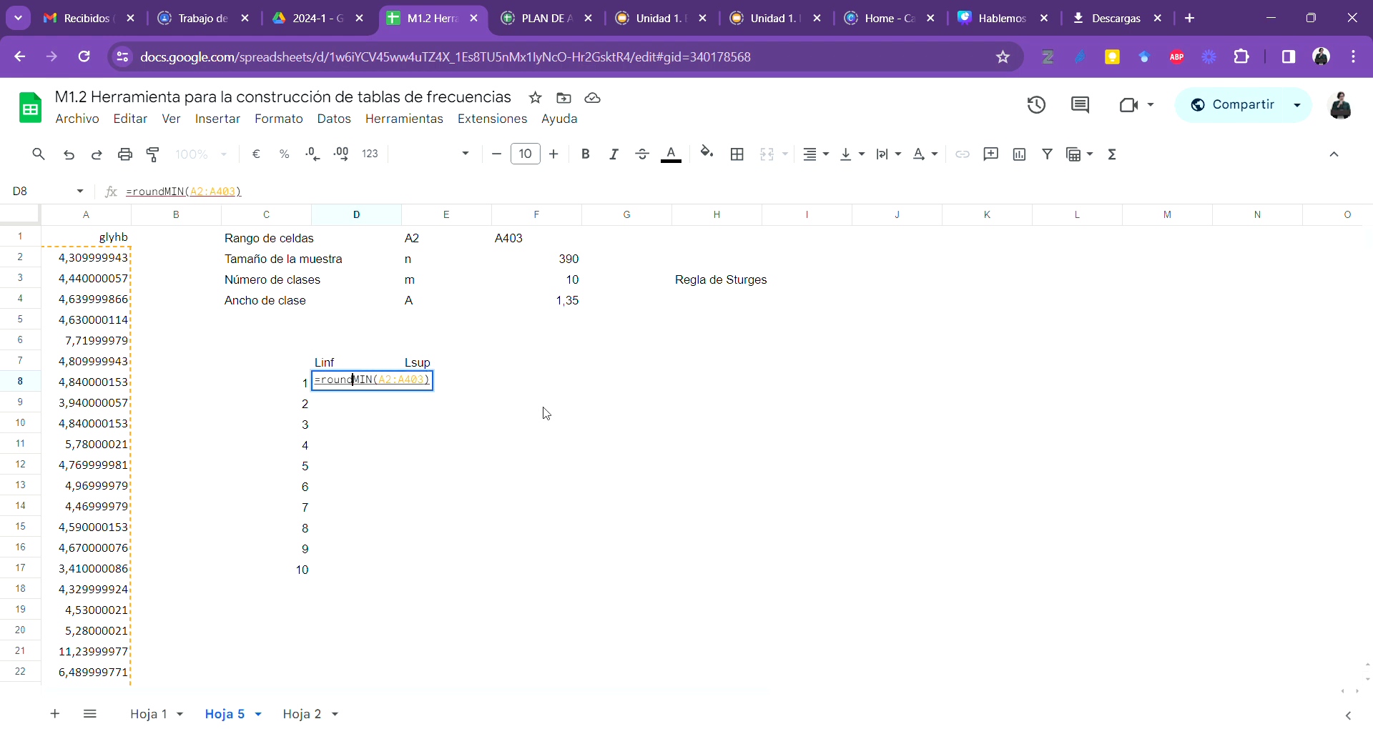
{"action": "type", "text": "("}
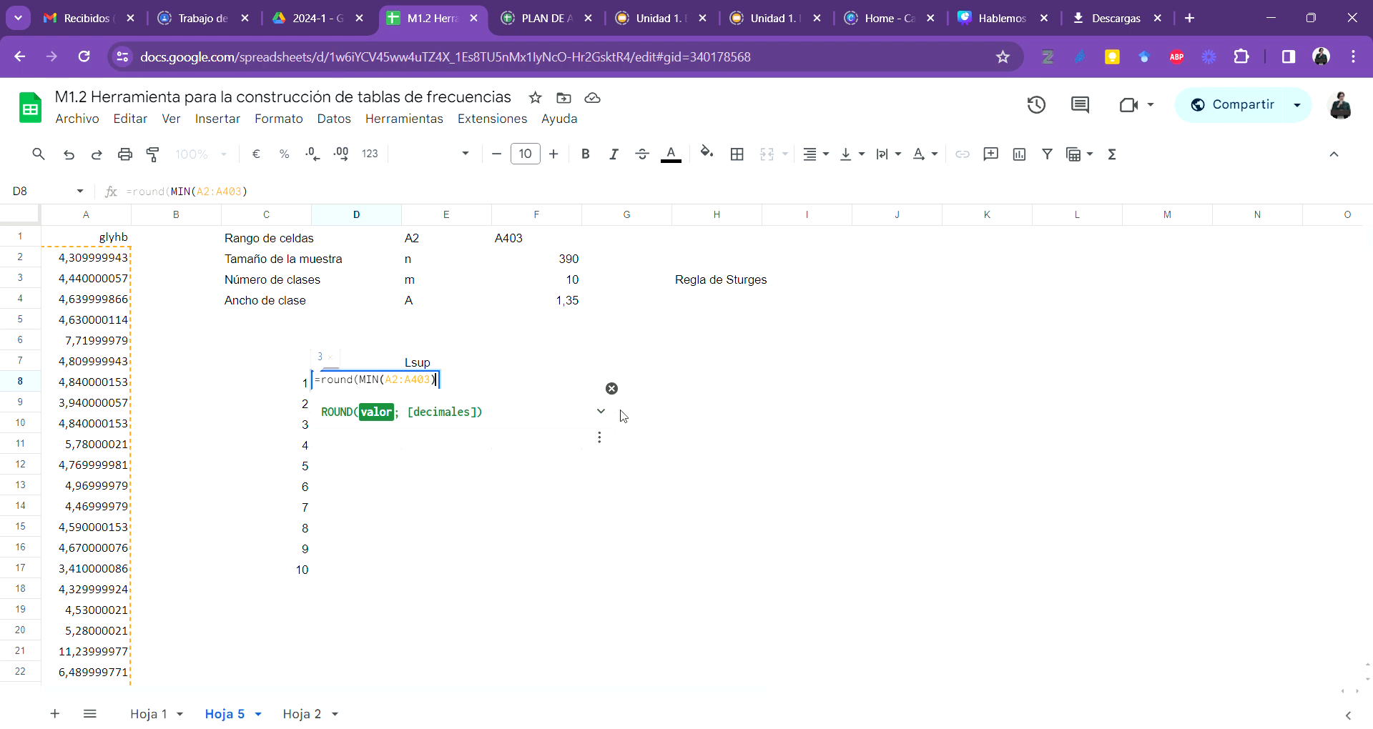
{"action": "type", "text": ";"}
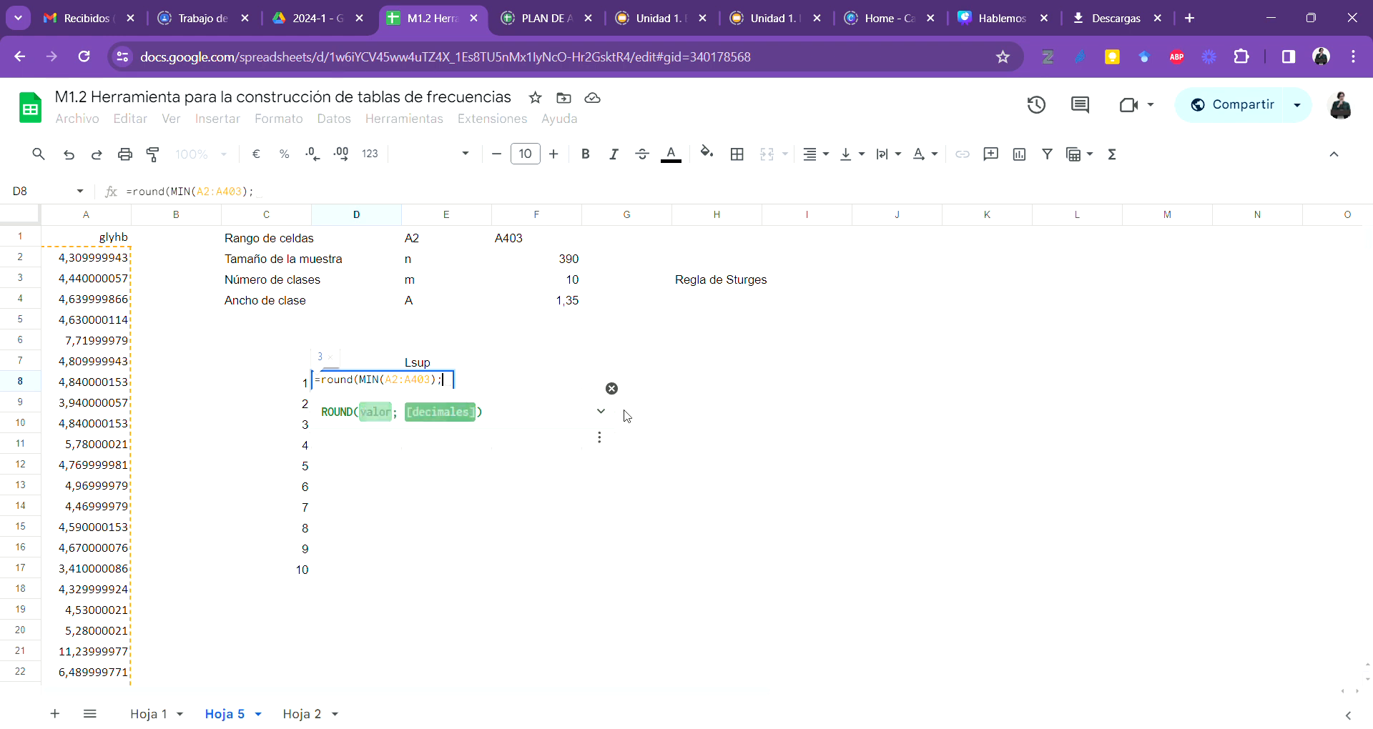
{"action": "type", "text": "2"}
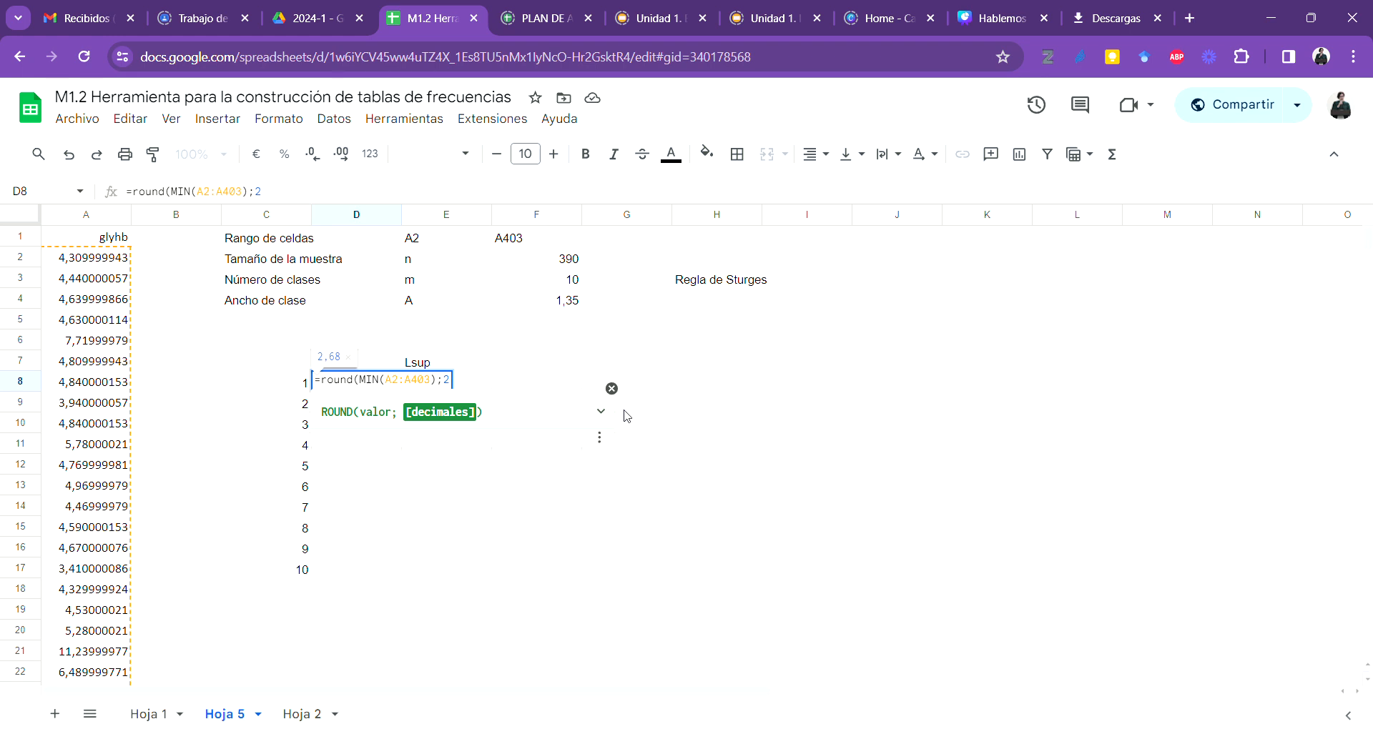
{"action": "type", "text": ")"}
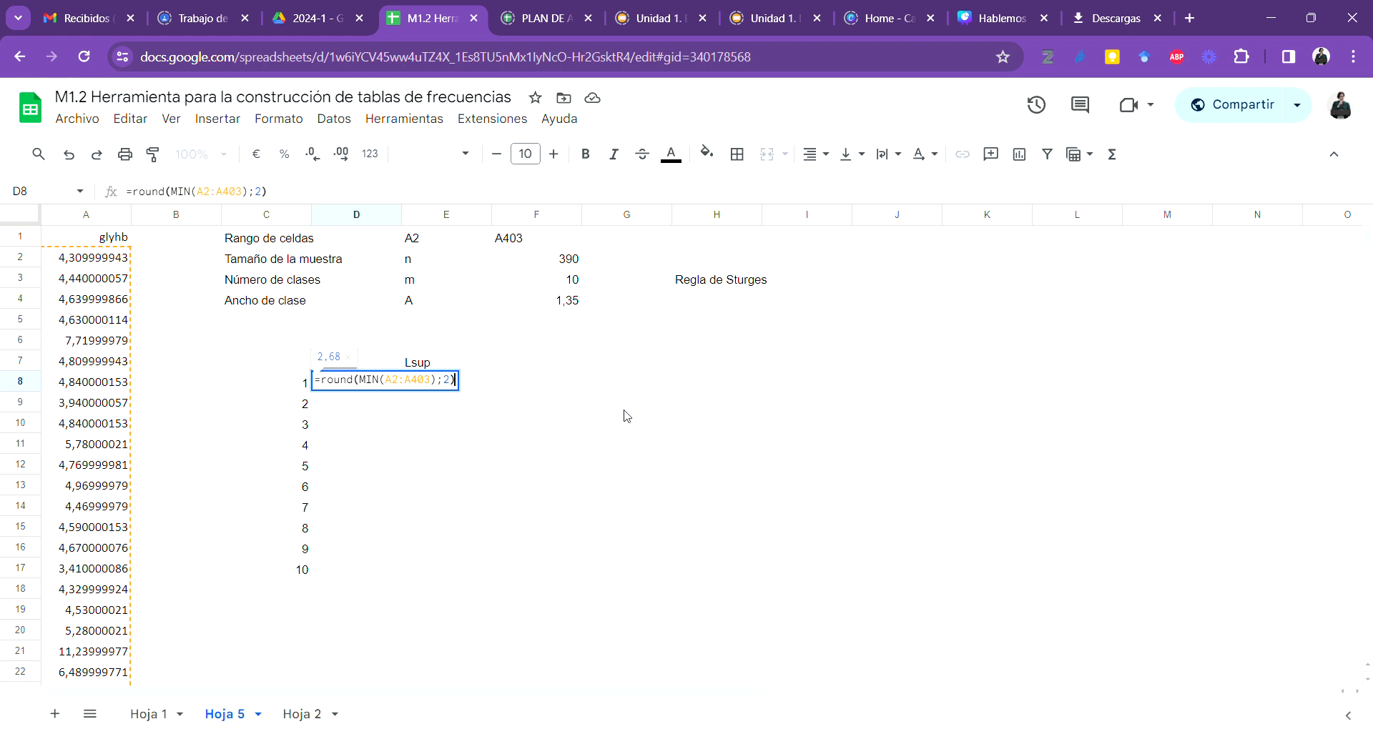
{"action": "key", "text": "Return"}
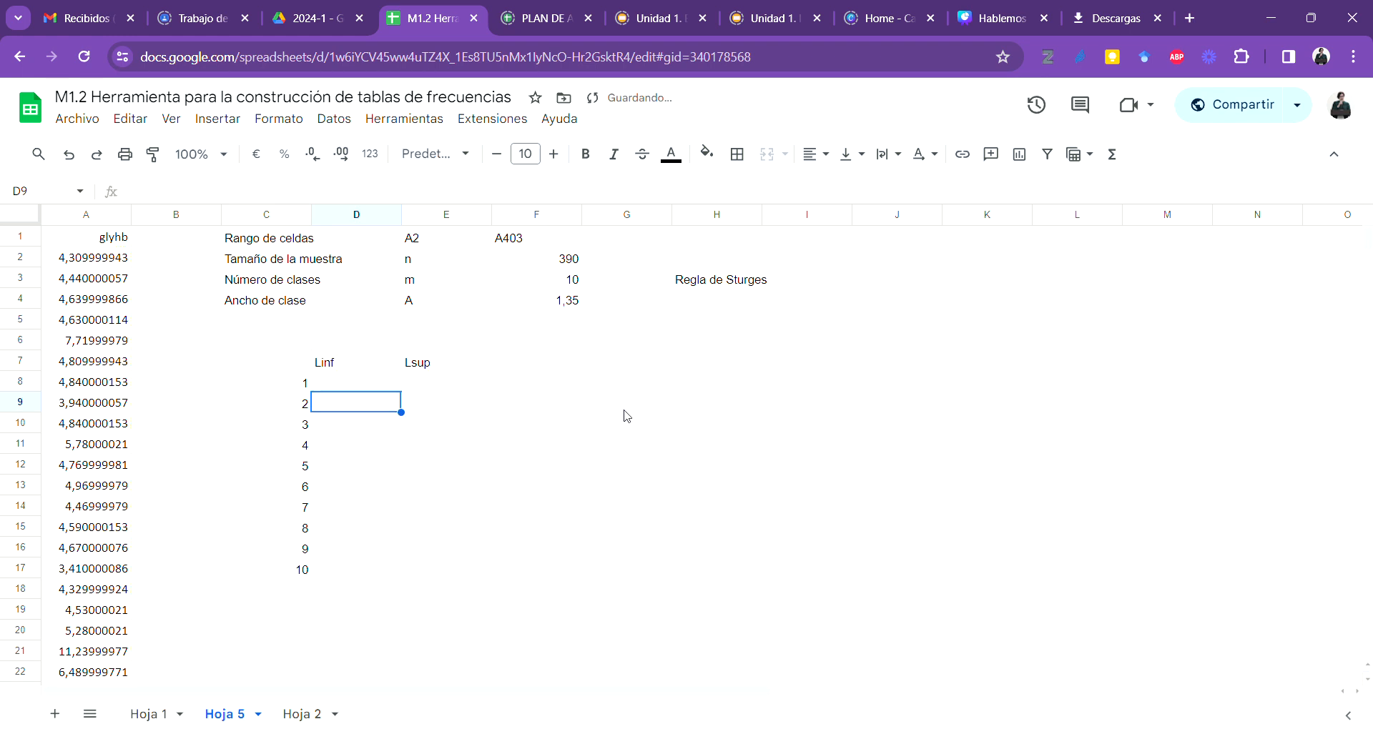
{"action": "left_click", "coordinate": [389, 384]}
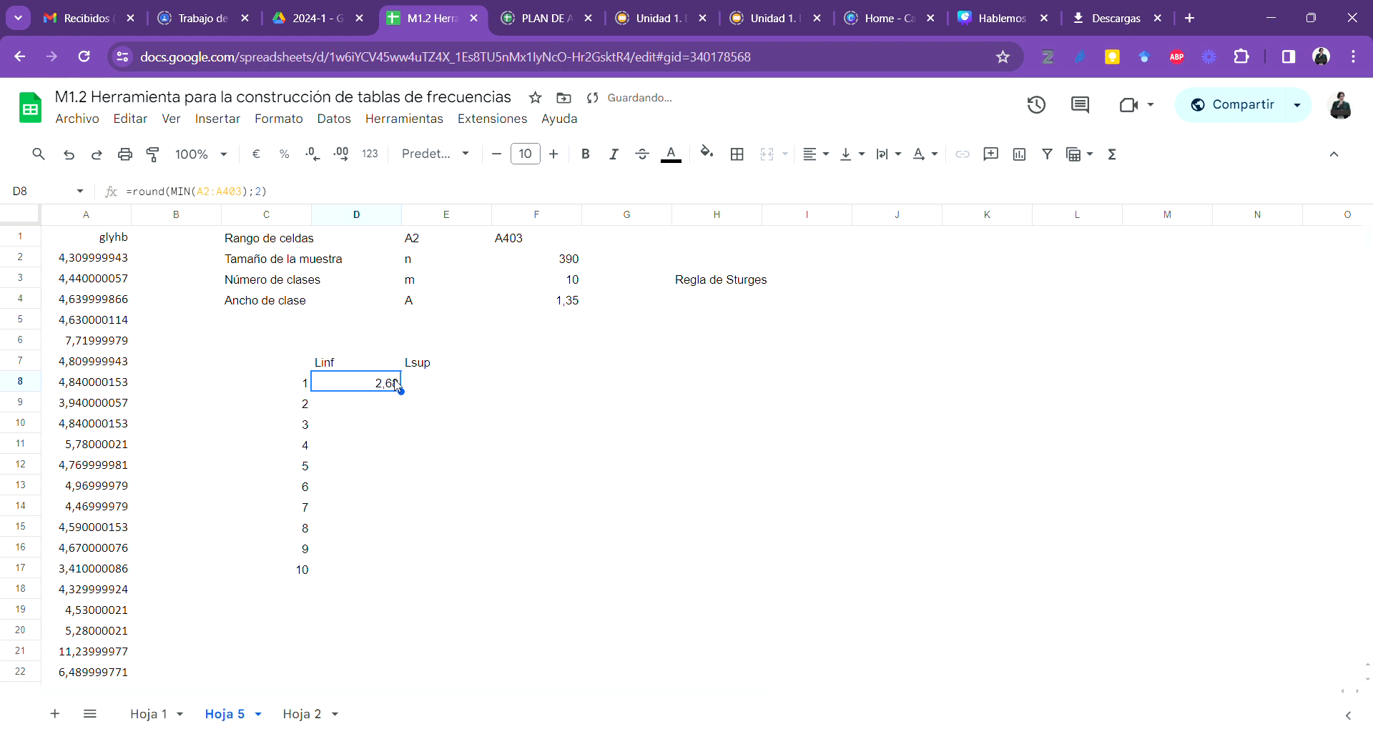
Step: Center the contents of the class limit columns horizontally across the range D7:E17
{"action": "left_click", "coordinate": [394, 432]}
{"action": "left_click_drag", "start_coordinate": [386, 384], "coordinate": [438, 570]}
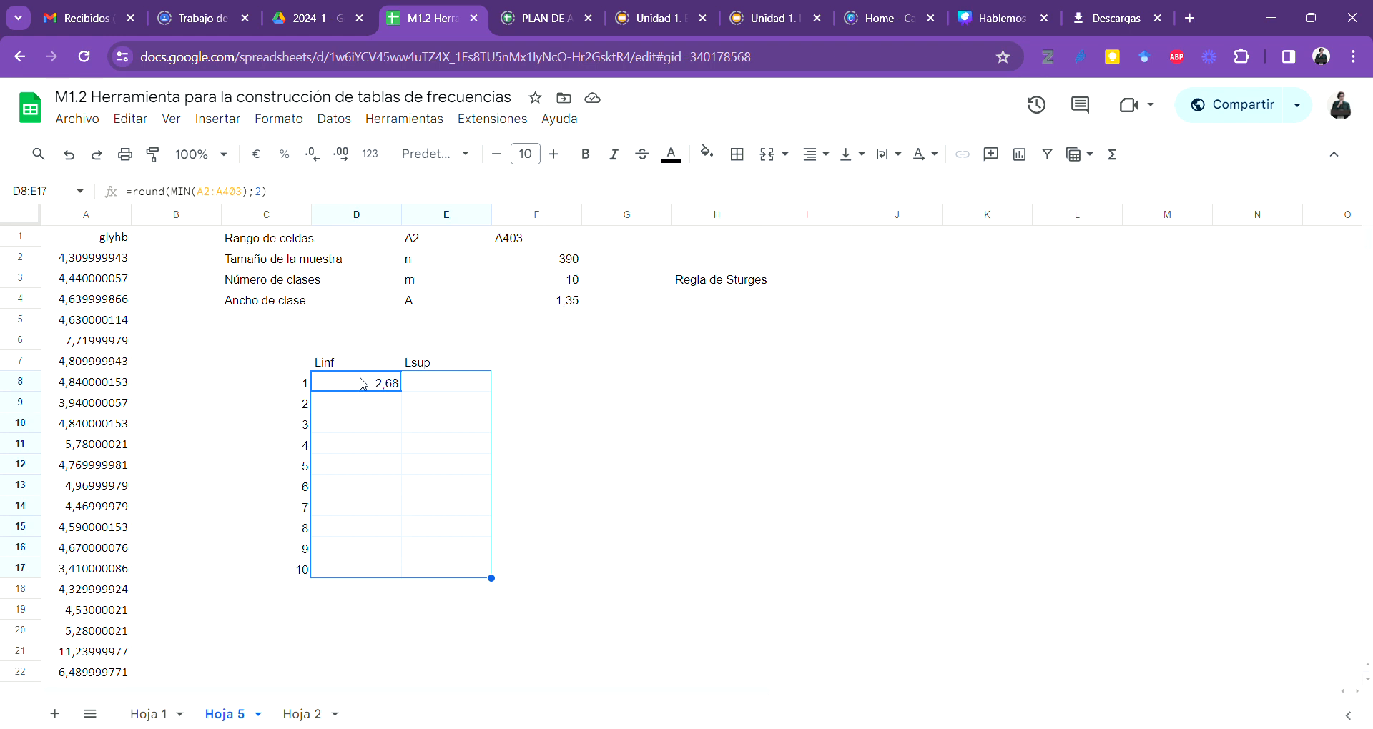
{"action": "left_click_drag", "start_coordinate": [370, 367], "coordinate": [453, 572]}
{"action": "left_click", "coordinate": [815, 154]}
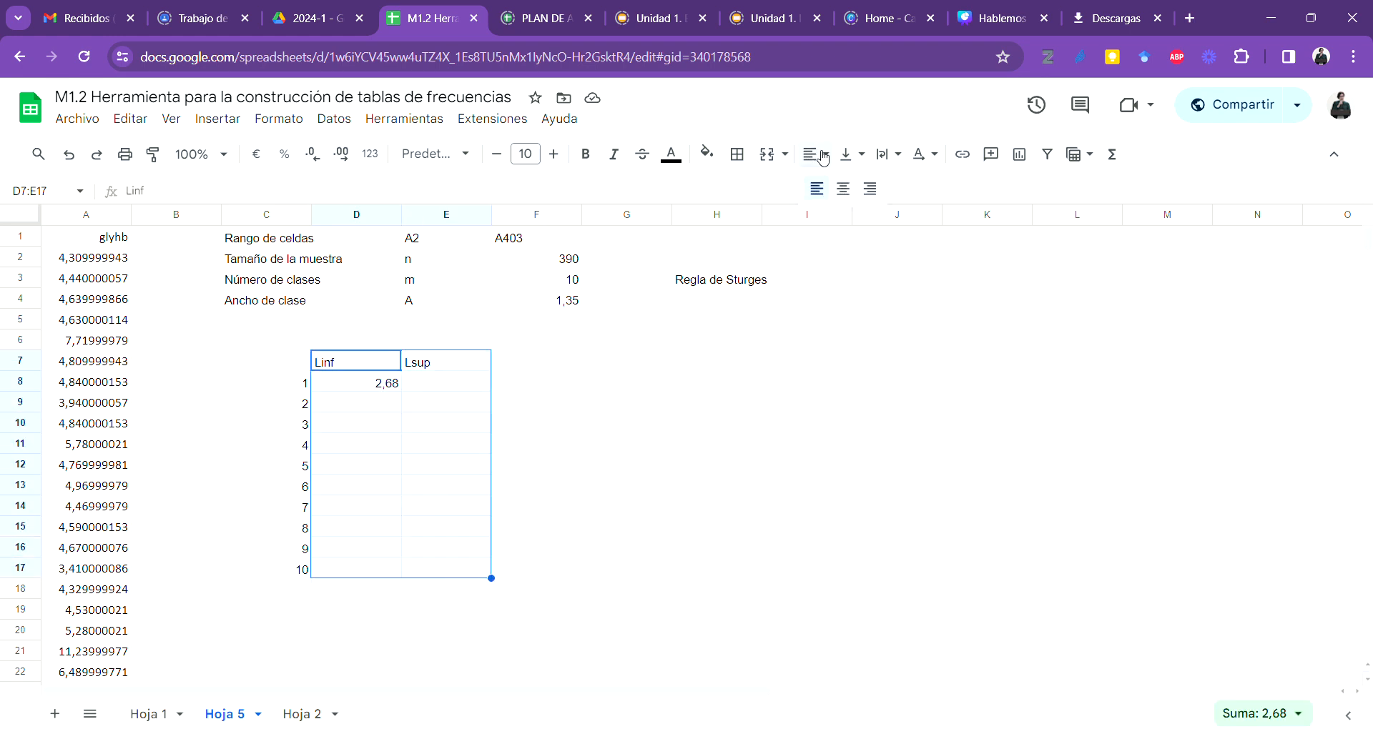
{"action": "left_click", "coordinate": [844, 195]}
{"action": "left_click", "coordinate": [538, 429]}
{"action": "left_click", "coordinate": [363, 411]}
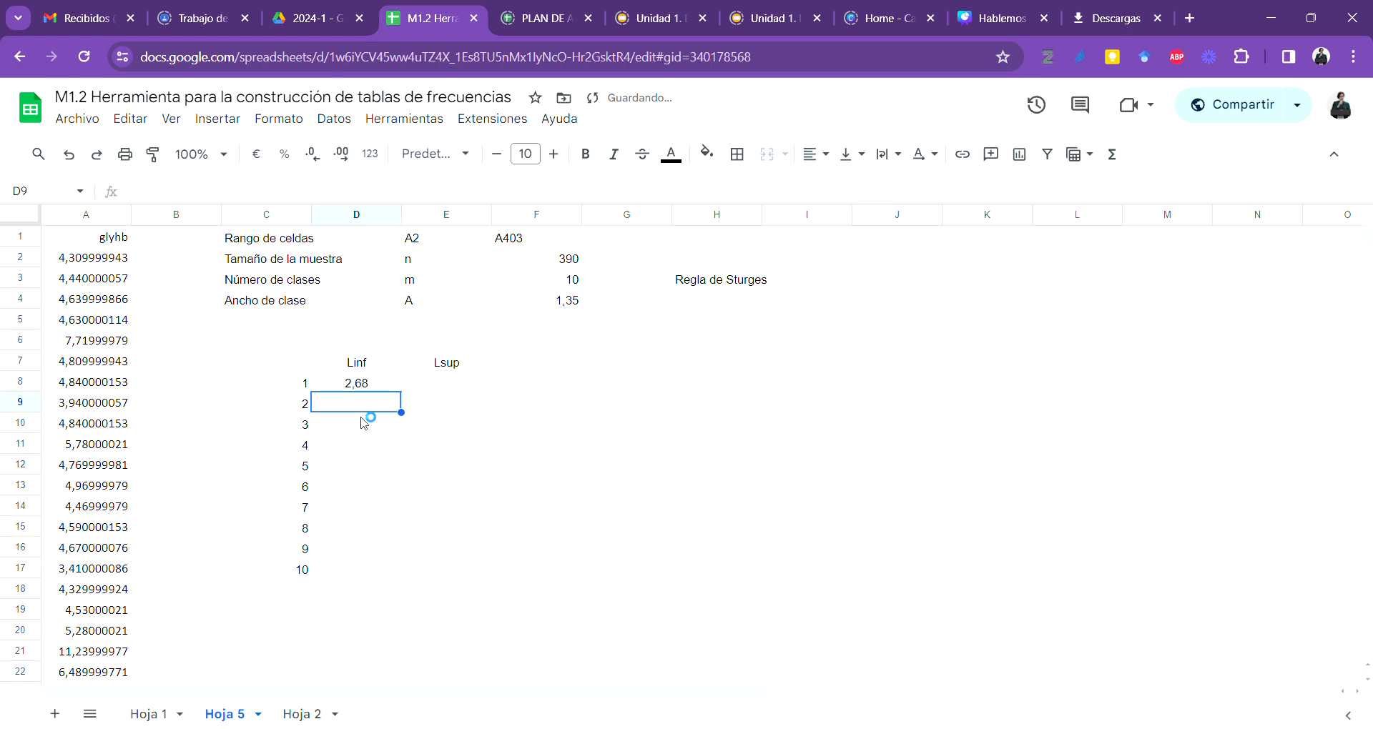
{"action": "left_click", "coordinate": [365, 381]}
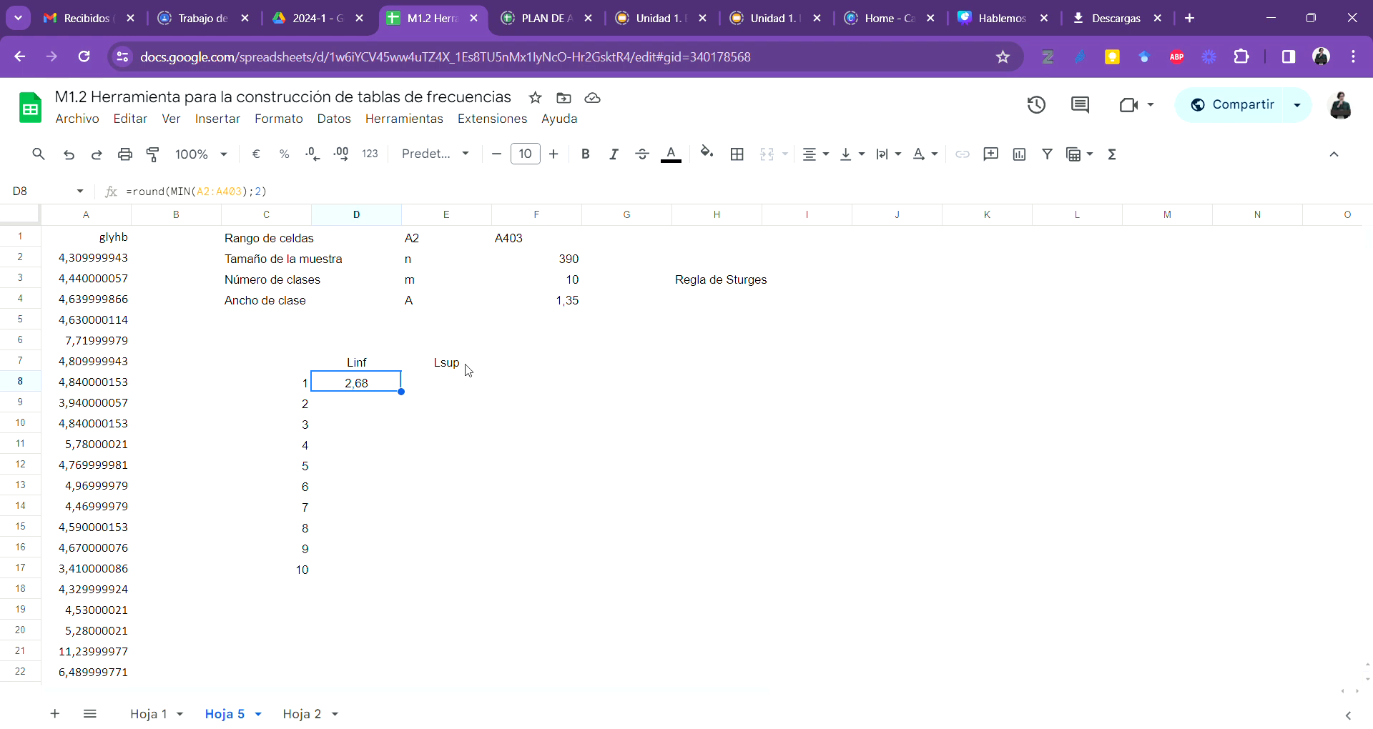
{"action": "left_click", "coordinate": [467, 390]}
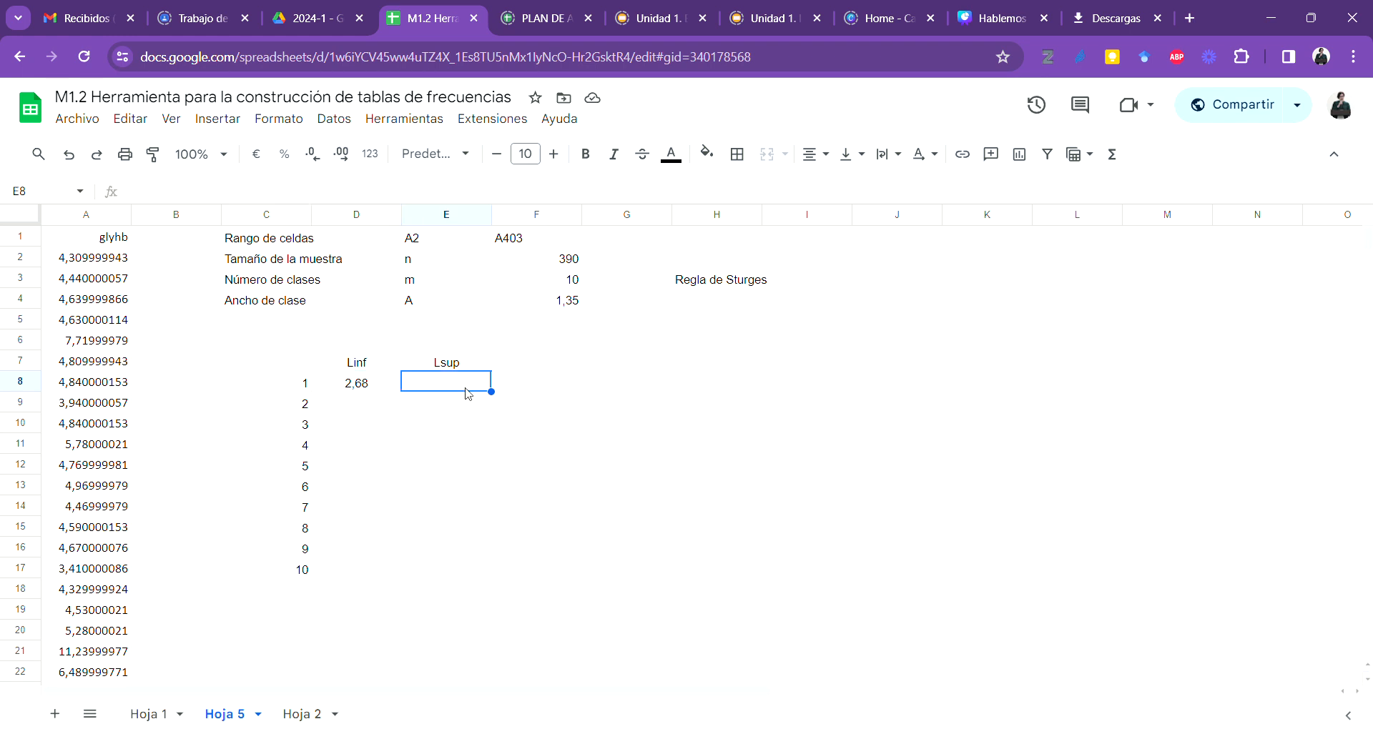
{"action": "left_click", "coordinate": [380, 413]}
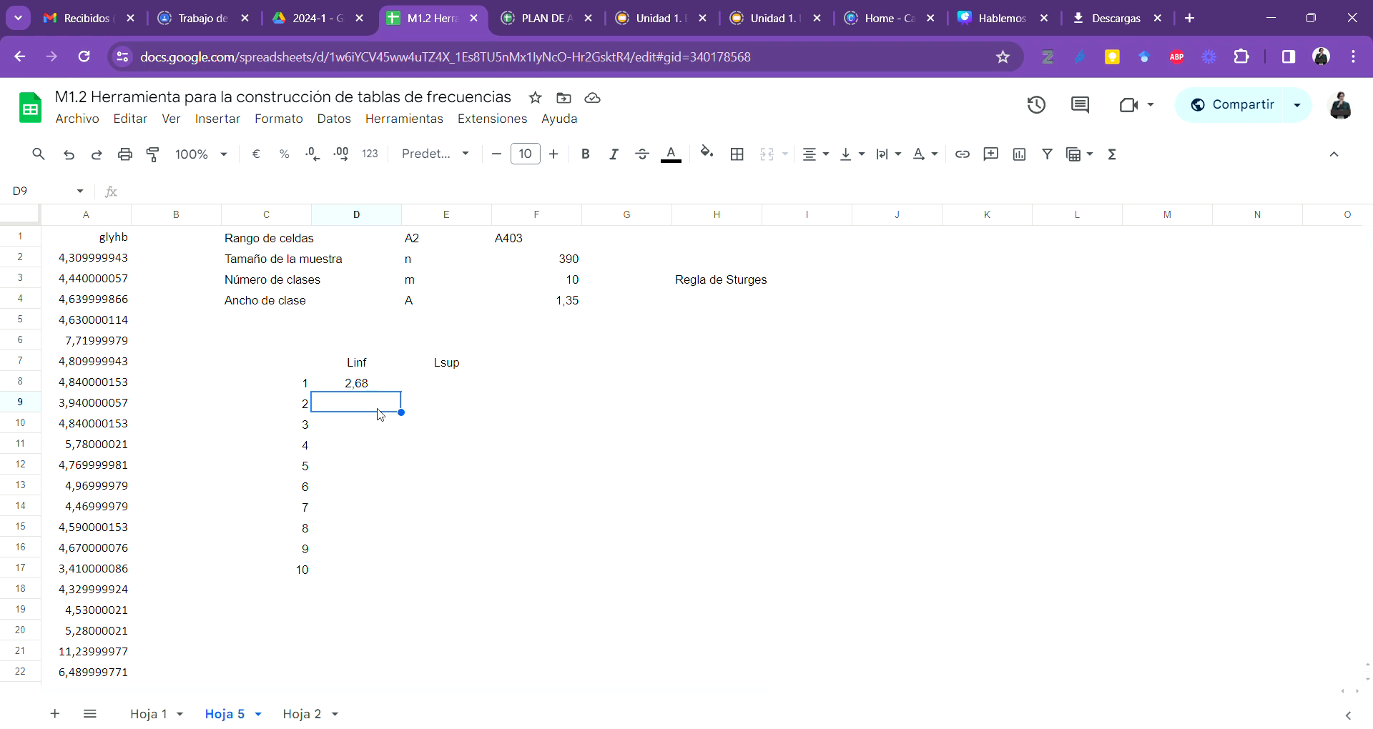
{"action": "left_click", "coordinate": [381, 419]}
{"action": "left_click", "coordinate": [386, 405]}
{"action": "left_click", "coordinate": [379, 381]}
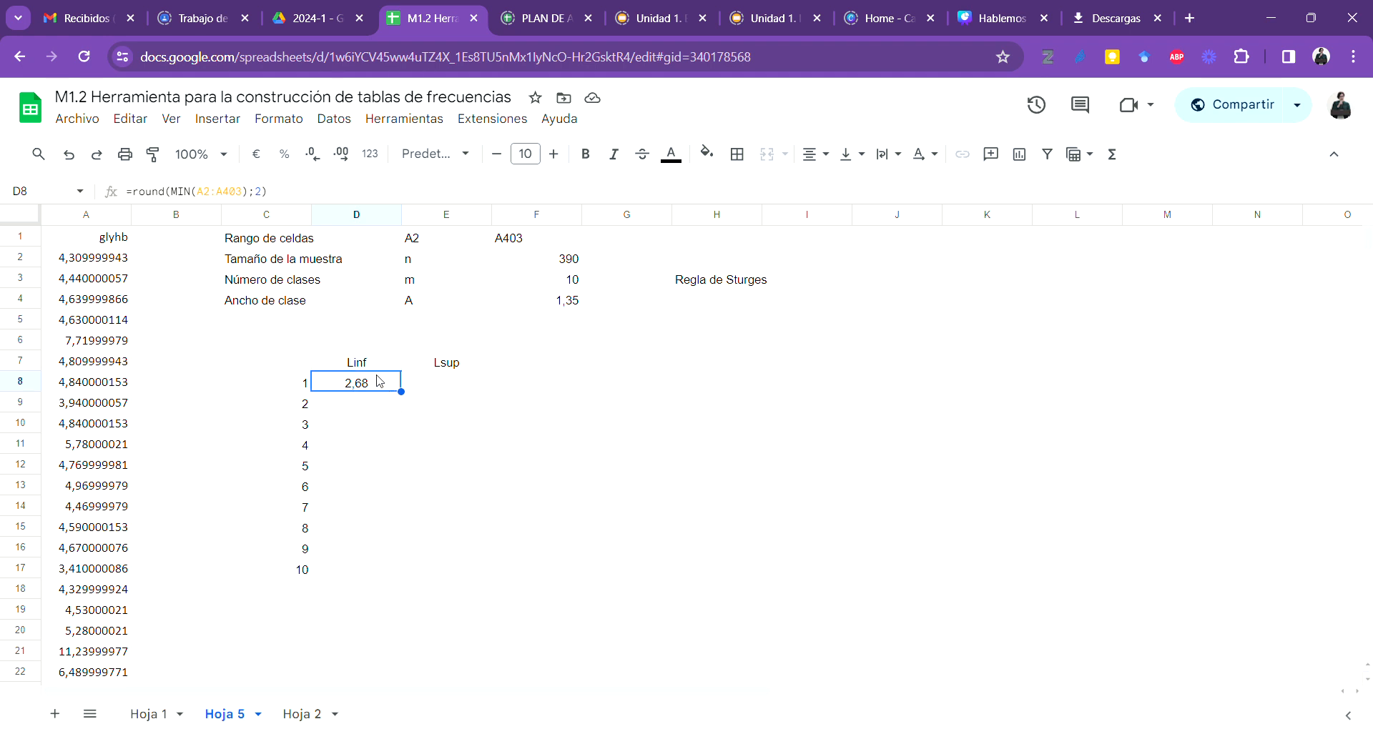
{"action": "left_click", "coordinate": [551, 305]}
Step: Calculate the second class's lower limit in cell D9 with the formula =D8+$F$4, keeping the class width reference absolute
{"action": "left_click", "coordinate": [368, 410]}
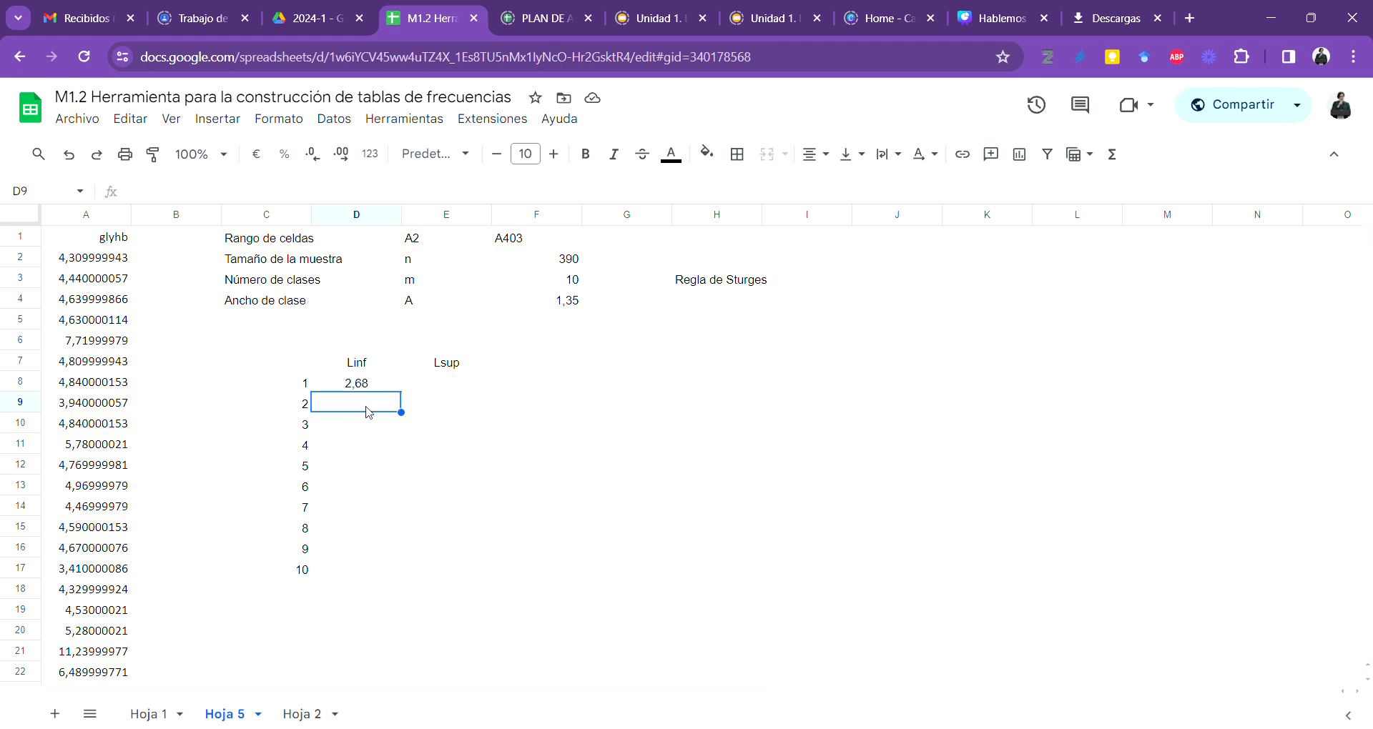
{"action": "type", "text": "="}
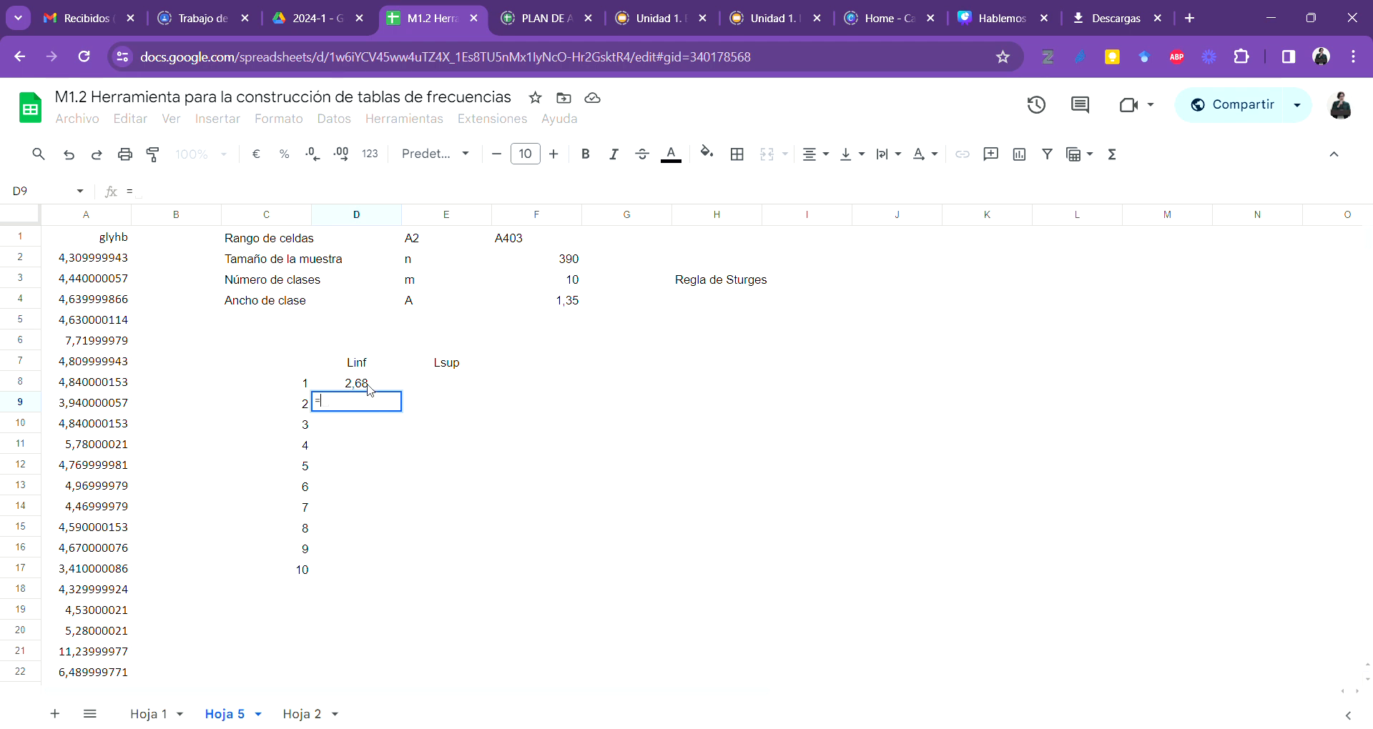
{"action": "left_click", "coordinate": [370, 384]}
{"action": "type", "text": "+"}
{"action": "left_click", "coordinate": [536, 302]}
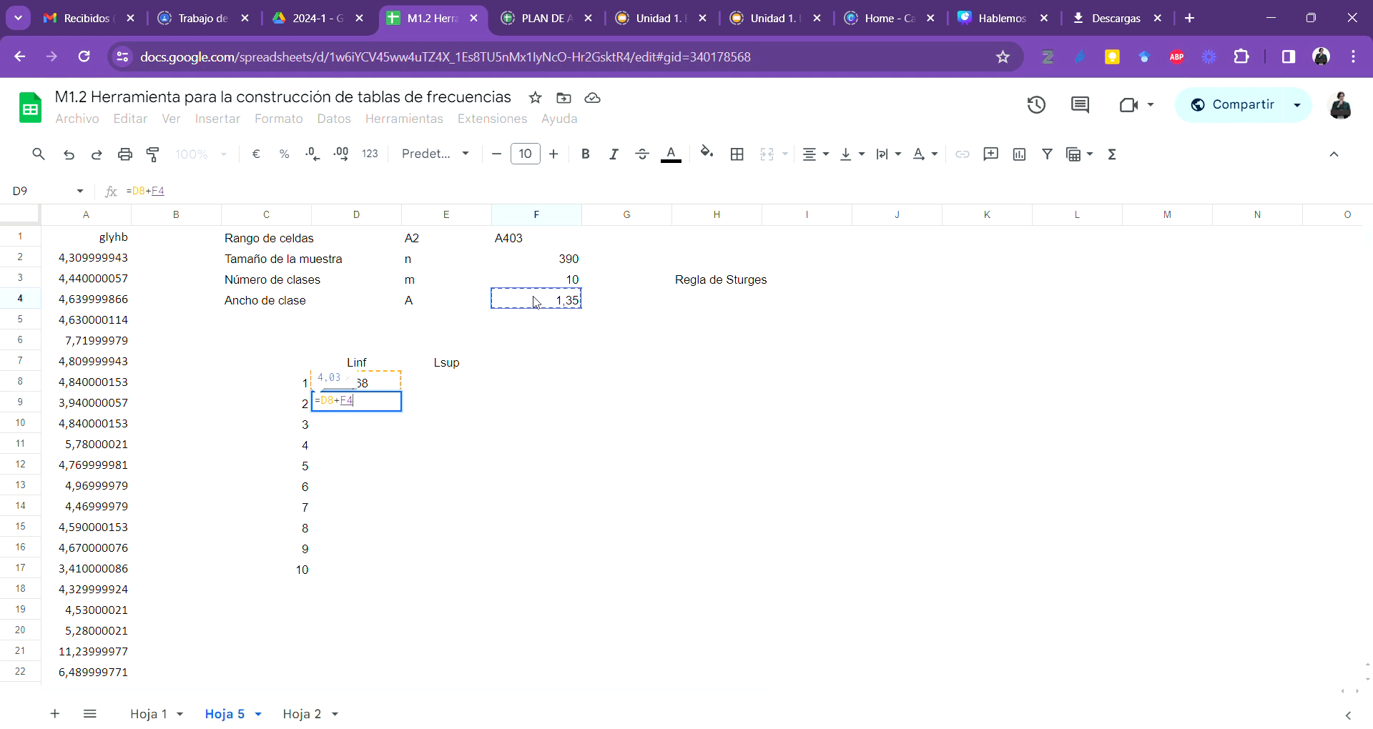
{"action": "left_click", "coordinate": [349, 402]}
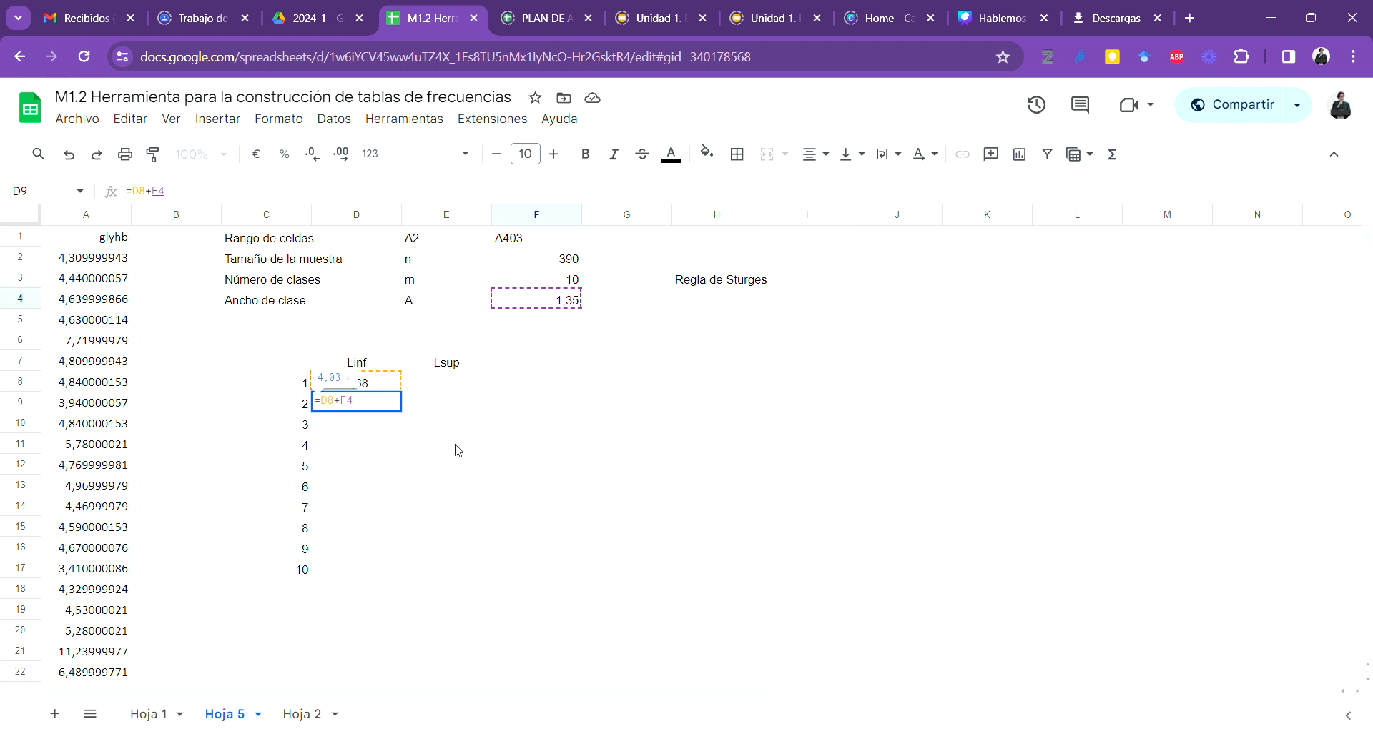
{"action": "type", "text": "$F$"}
{"action": "key", "text": "Return"}
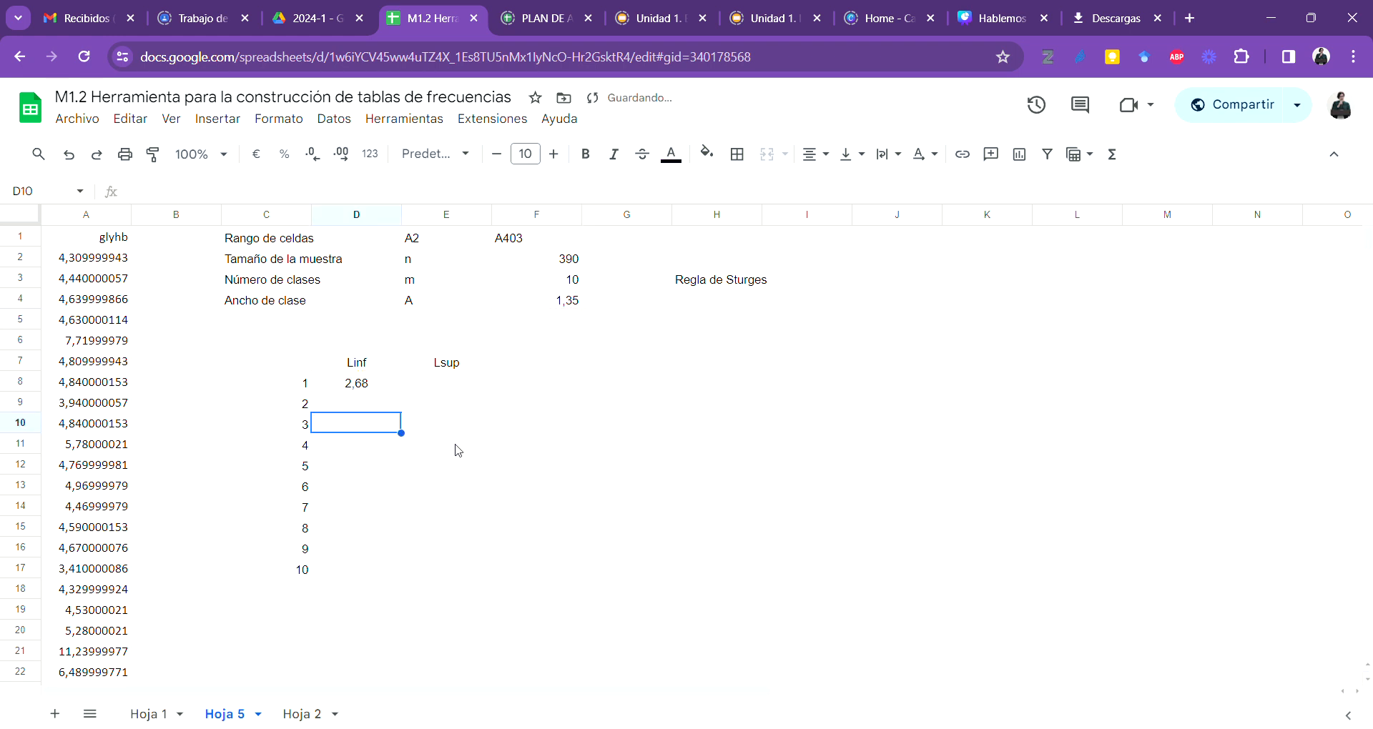
Step: Extend the lower limit formula from cell D9 down to D17 for the remaining classes
{"action": "left_click", "coordinate": [394, 408]}
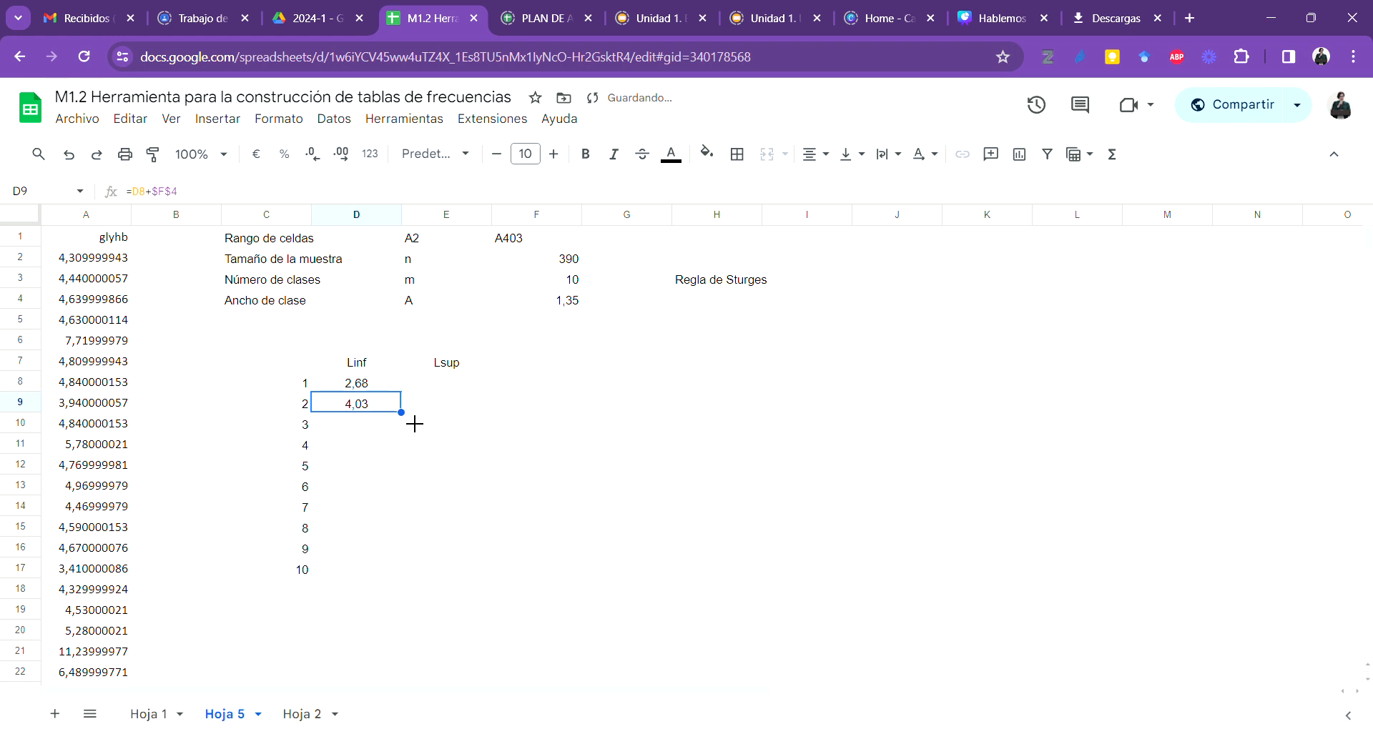
{"action": "left_click_drag", "start_coordinate": [413, 420], "coordinate": [410, 574]}
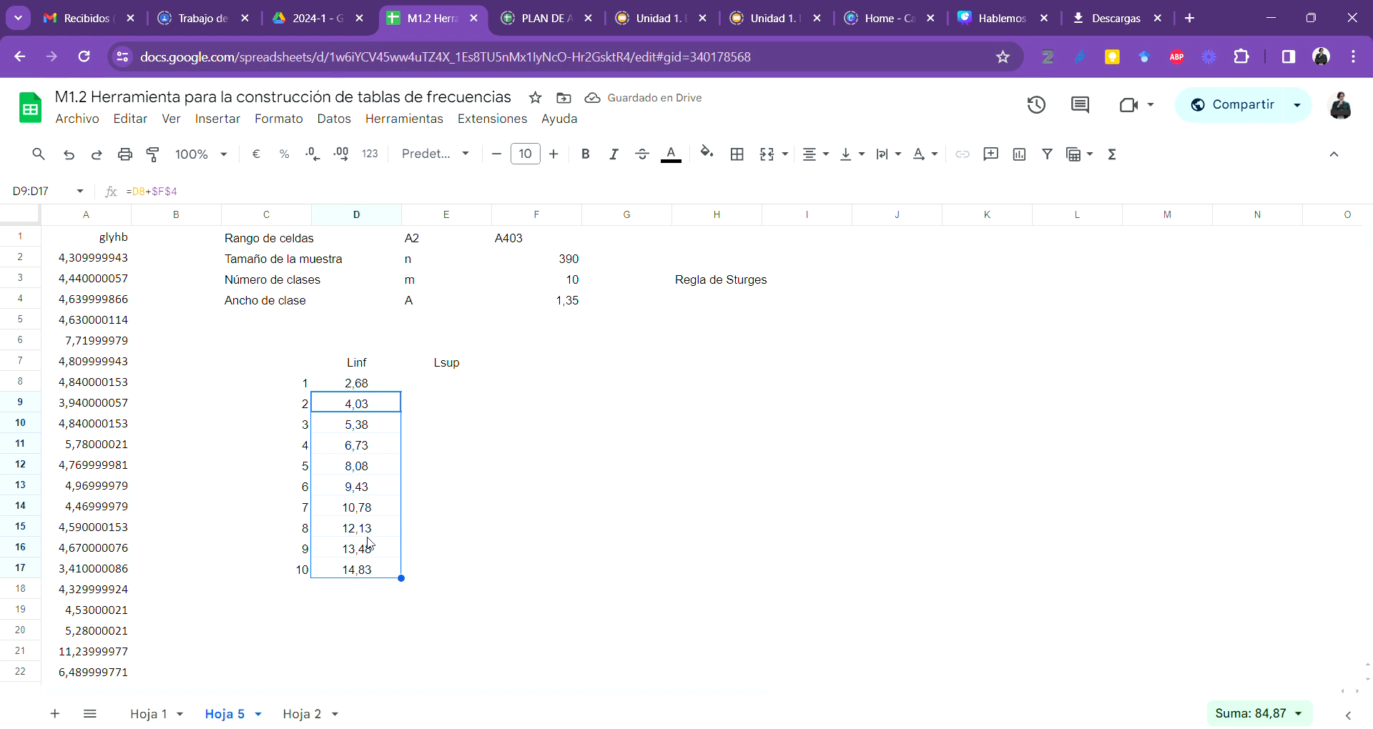
{"action": "left_click", "coordinate": [418, 575]}
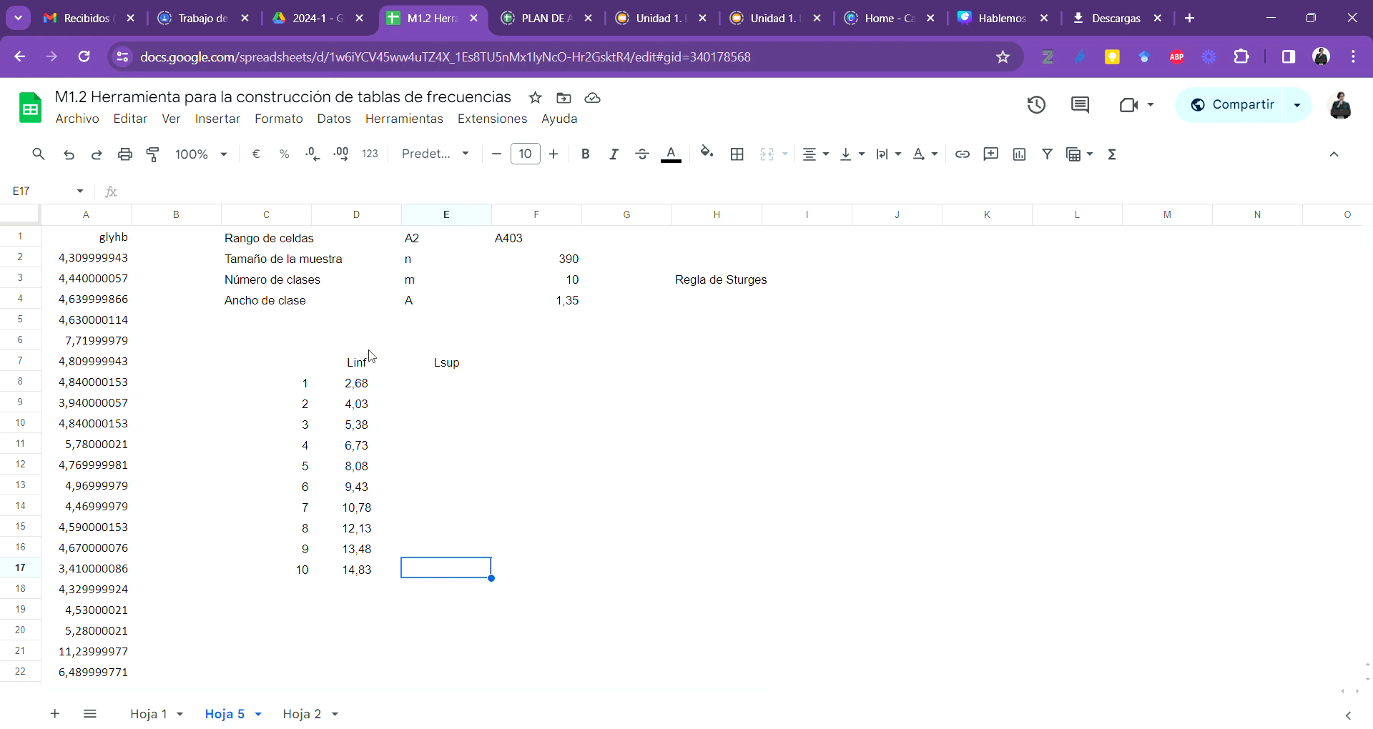
Step: Copy the lower limits in D9:D17 and paste them as values only into the Lsup column starting at E8
{"action": "left_click", "coordinate": [479, 387]}
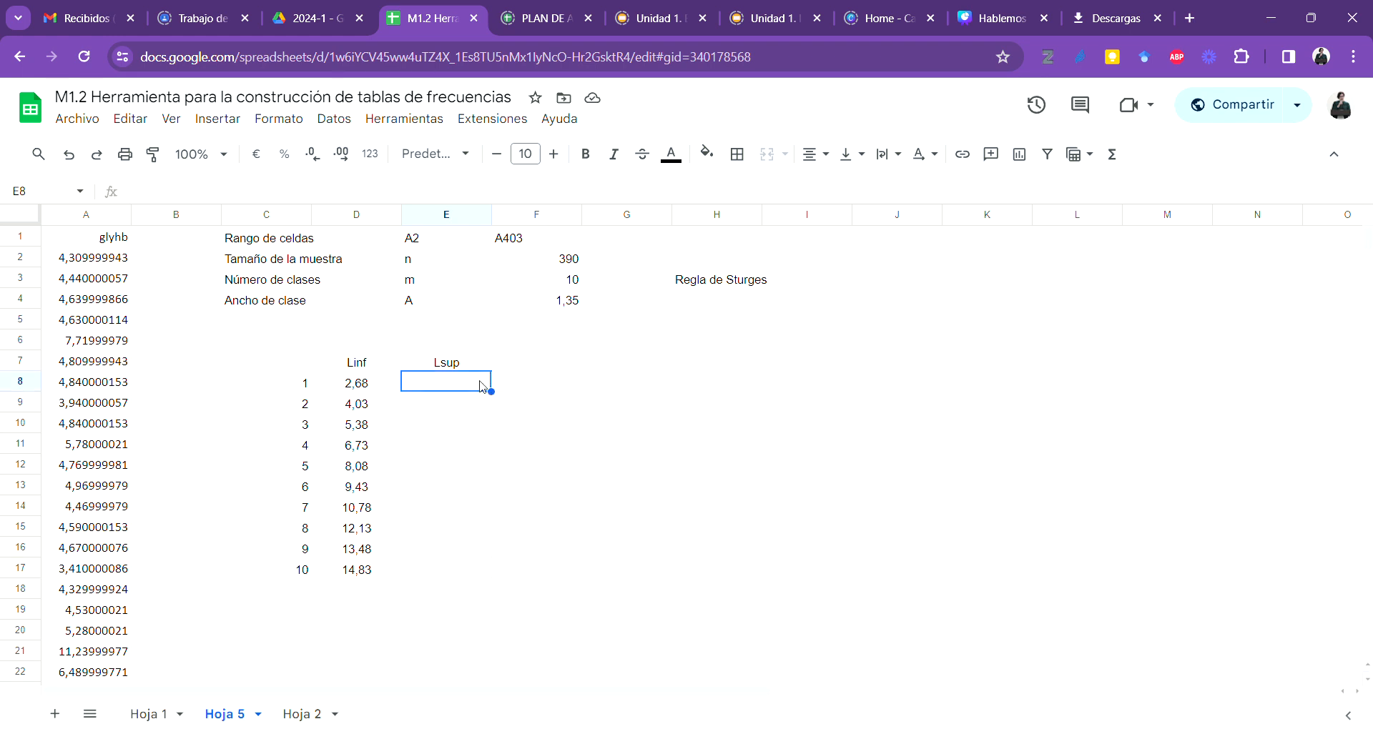
{"action": "left_click", "coordinate": [371, 409]}
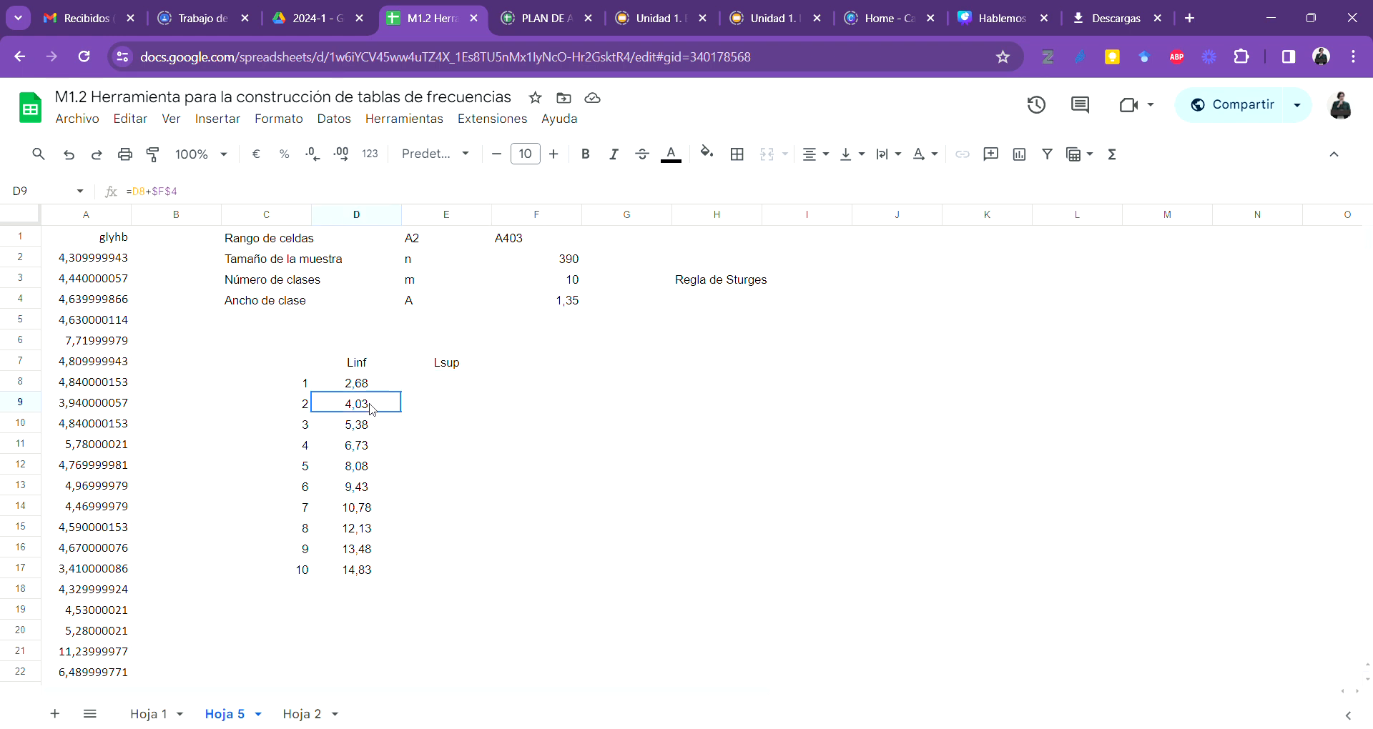
{"action": "left_click_drag", "start_coordinate": [372, 409], "coordinate": [365, 576]}
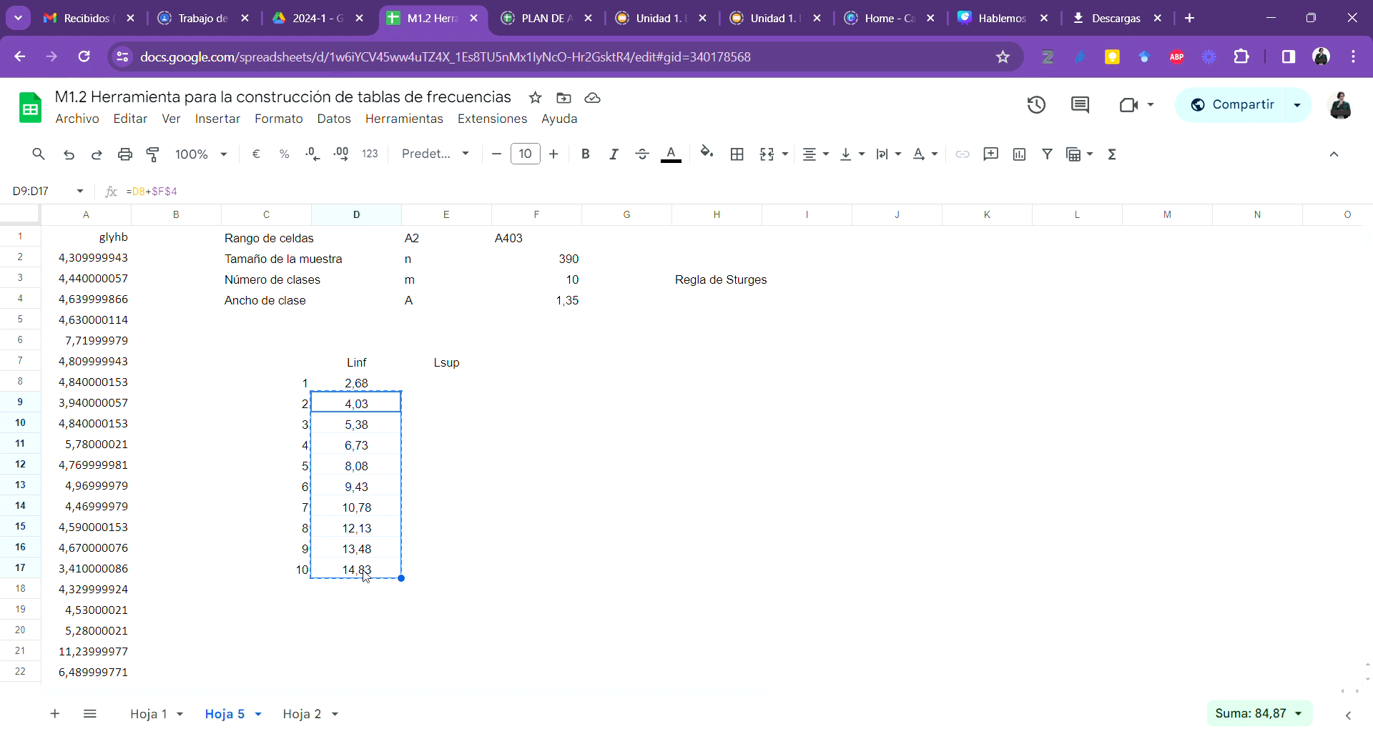
{"action": "left_click", "coordinate": [437, 390]}
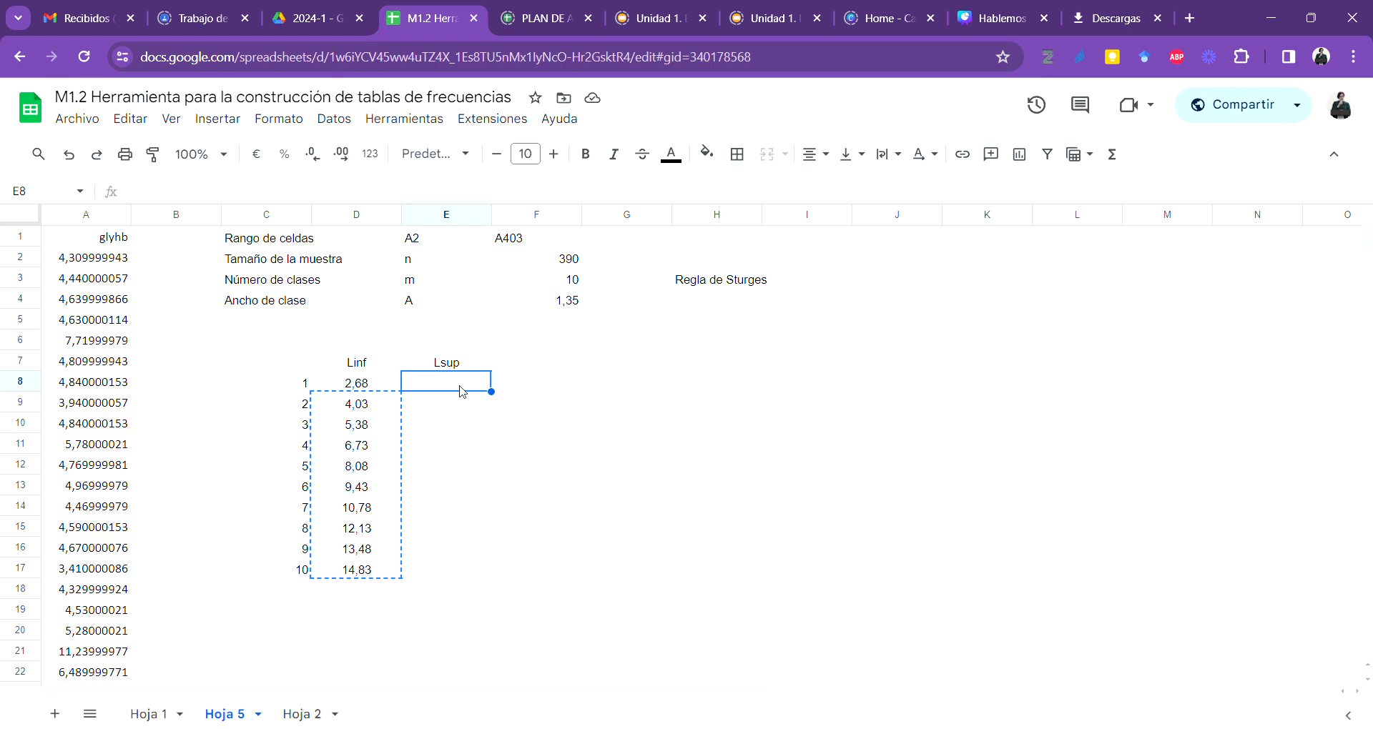
{"action": "left_click", "coordinate": [127, 118]}
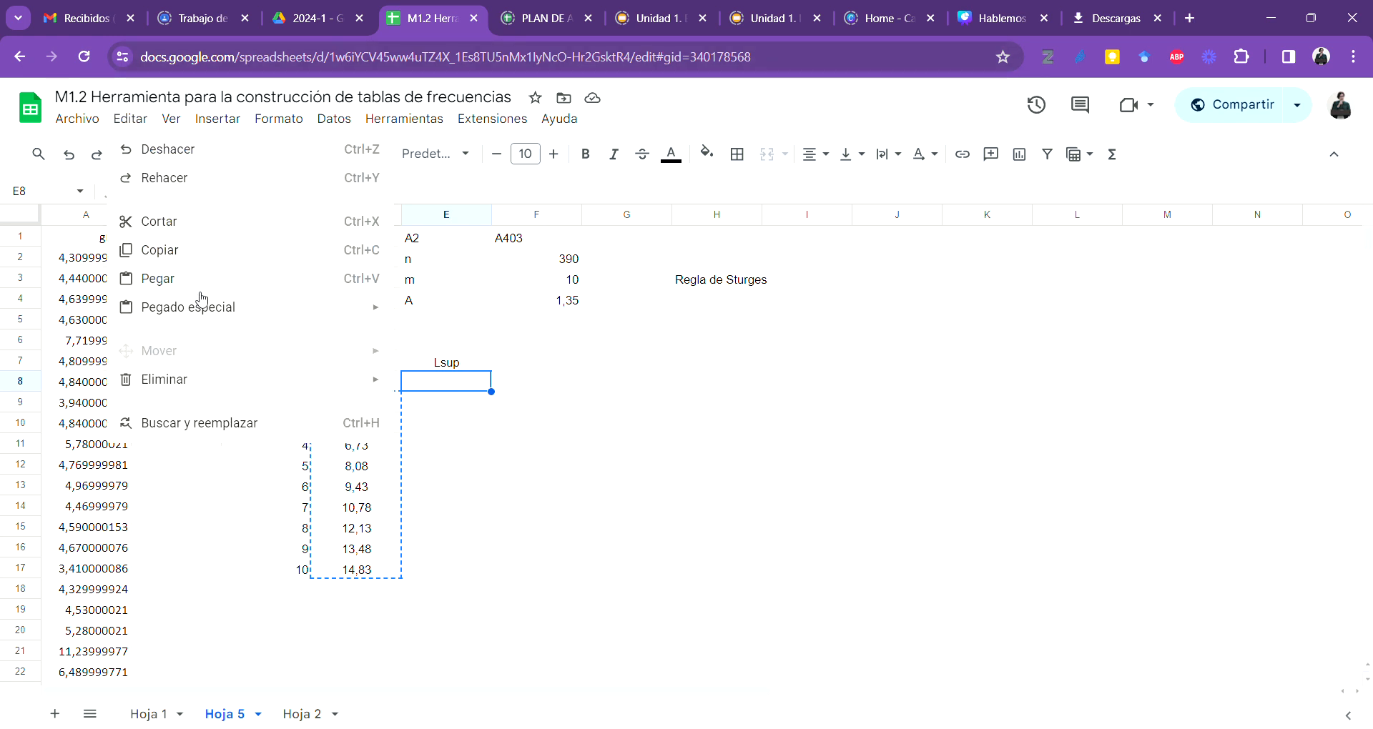
{"action": "mouse_move", "coordinate": [232, 307]}
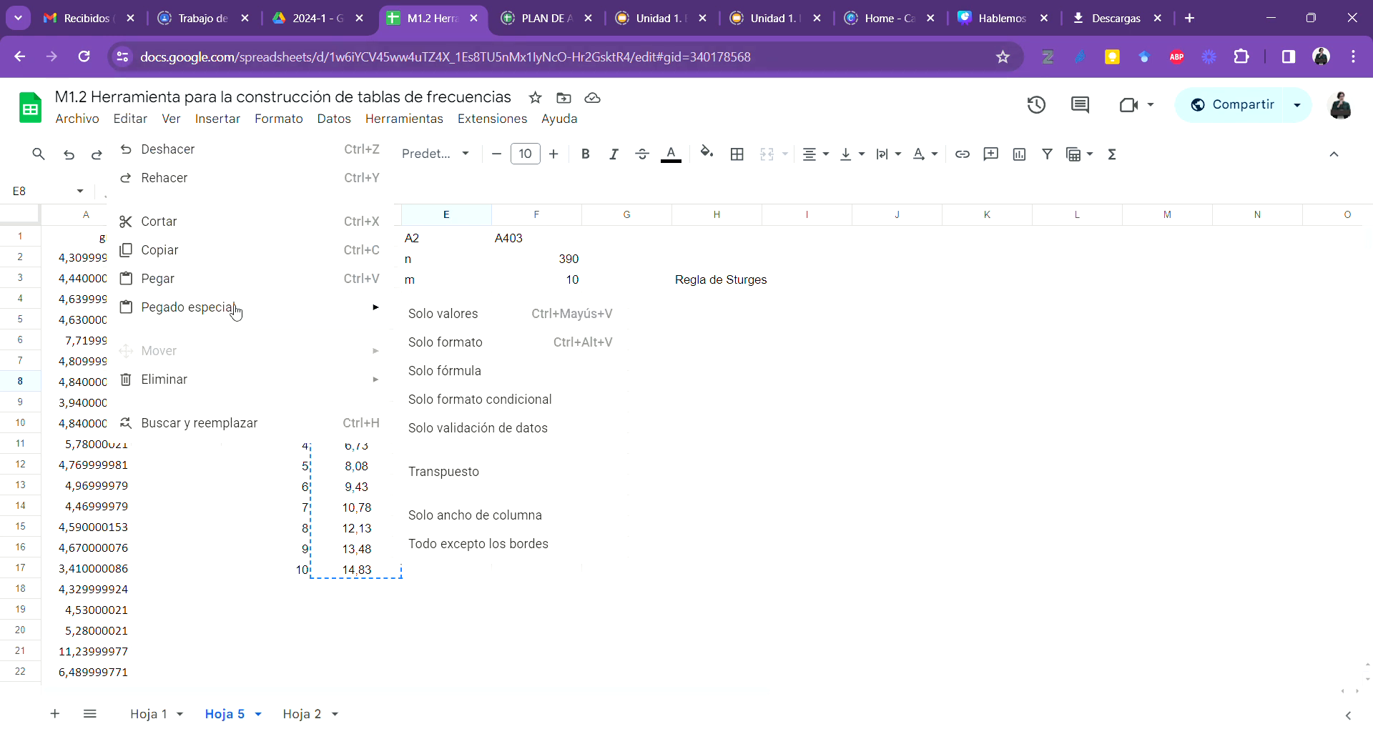
{"action": "left_click", "coordinate": [431, 314]}
Step: Calculate the last class's upper limit in cell E17 with the formula =E16+$F$4
{"action": "left_click", "coordinate": [448, 570]}
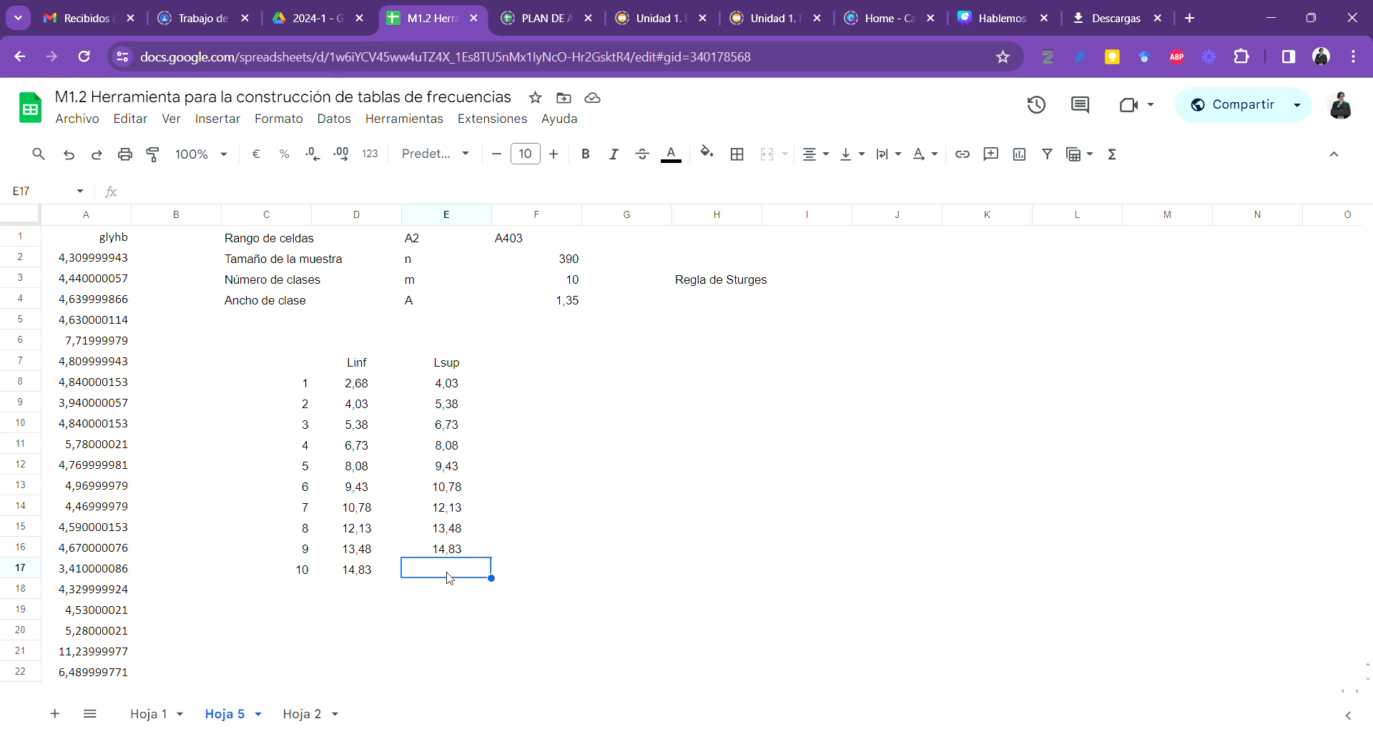
{"action": "left_click", "coordinate": [451, 608]}
{"action": "left_click", "coordinate": [470, 573]}
{"action": "type", "text": "="}
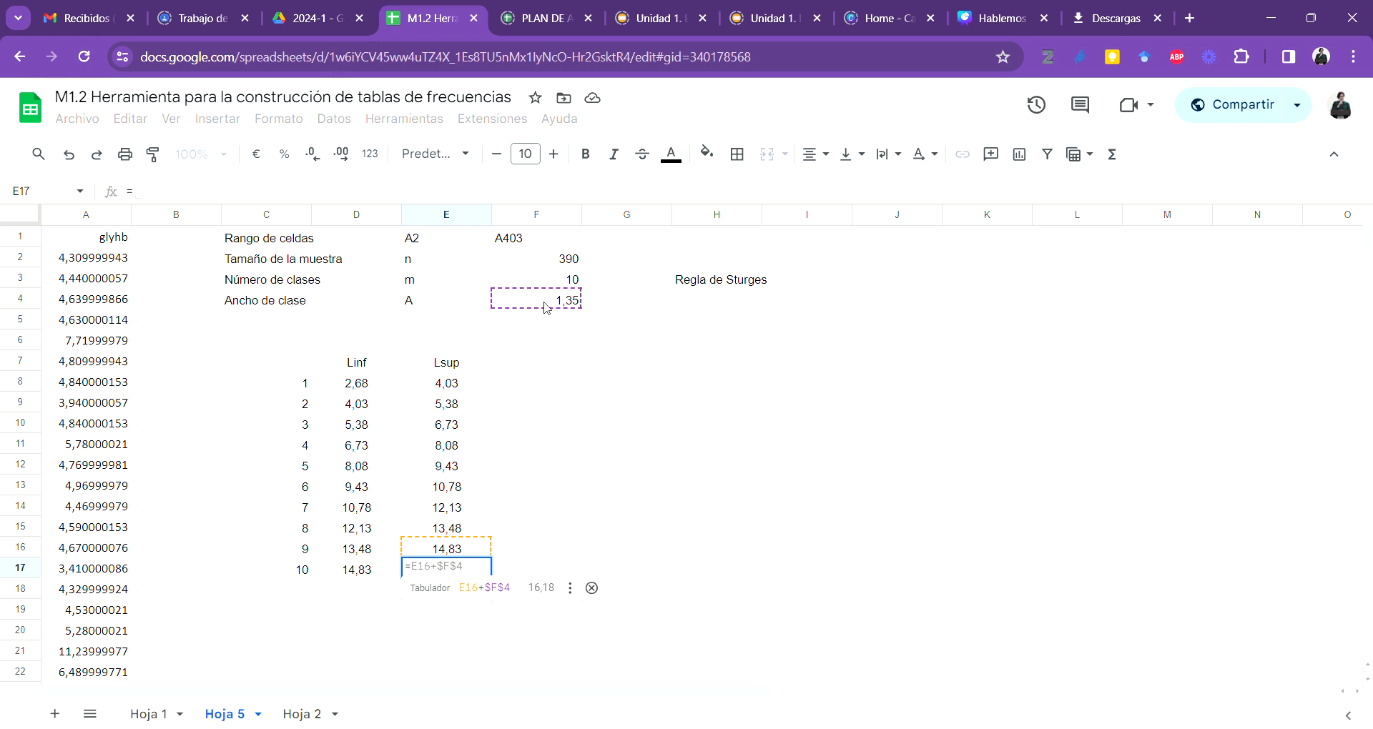
{"action": "key", "text": "Tab"}
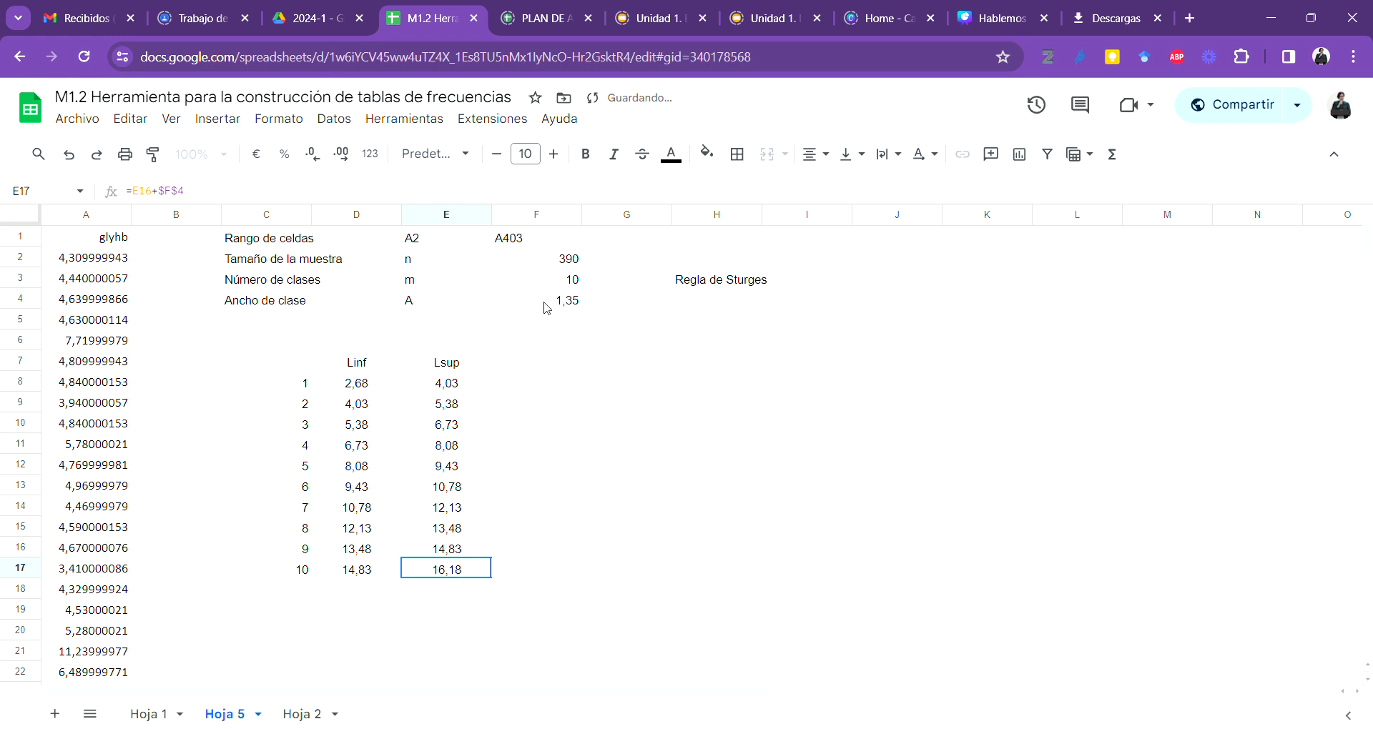
{"action": "left_click", "coordinate": [490, 598]}
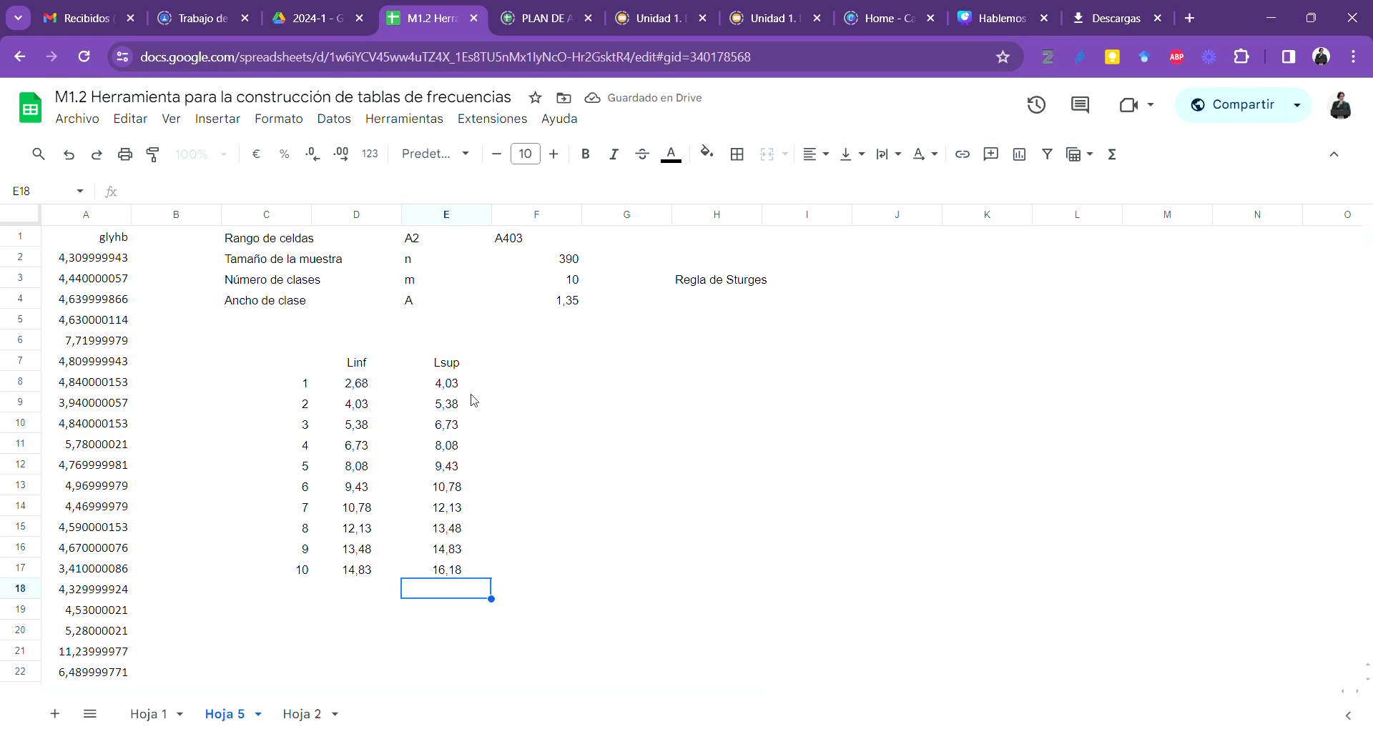
{"action": "left_click", "coordinate": [462, 572]}
{"action": "left_click", "coordinate": [430, 598]}
{"action": "left_click", "coordinate": [556, 556]}
{"action": "left_click", "coordinate": [479, 377]}
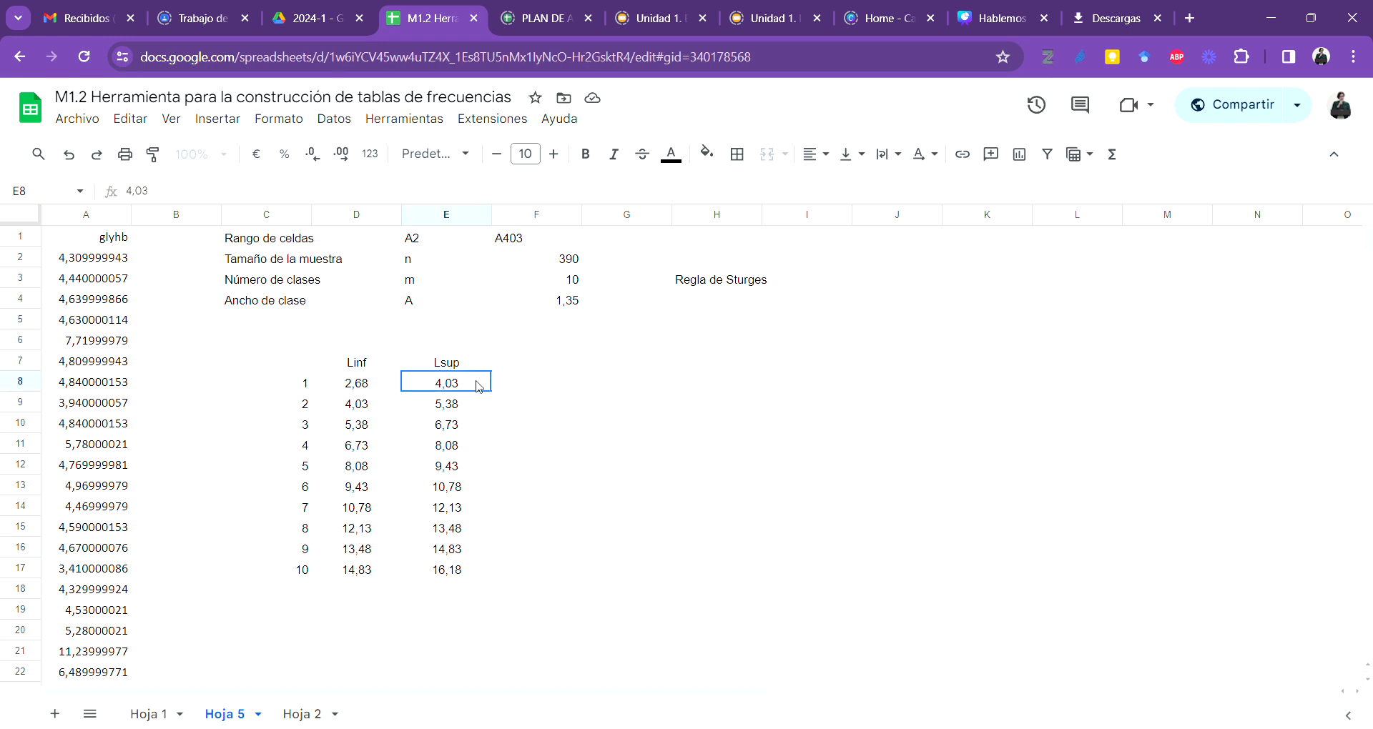
{"action": "left_click", "coordinate": [548, 391]}
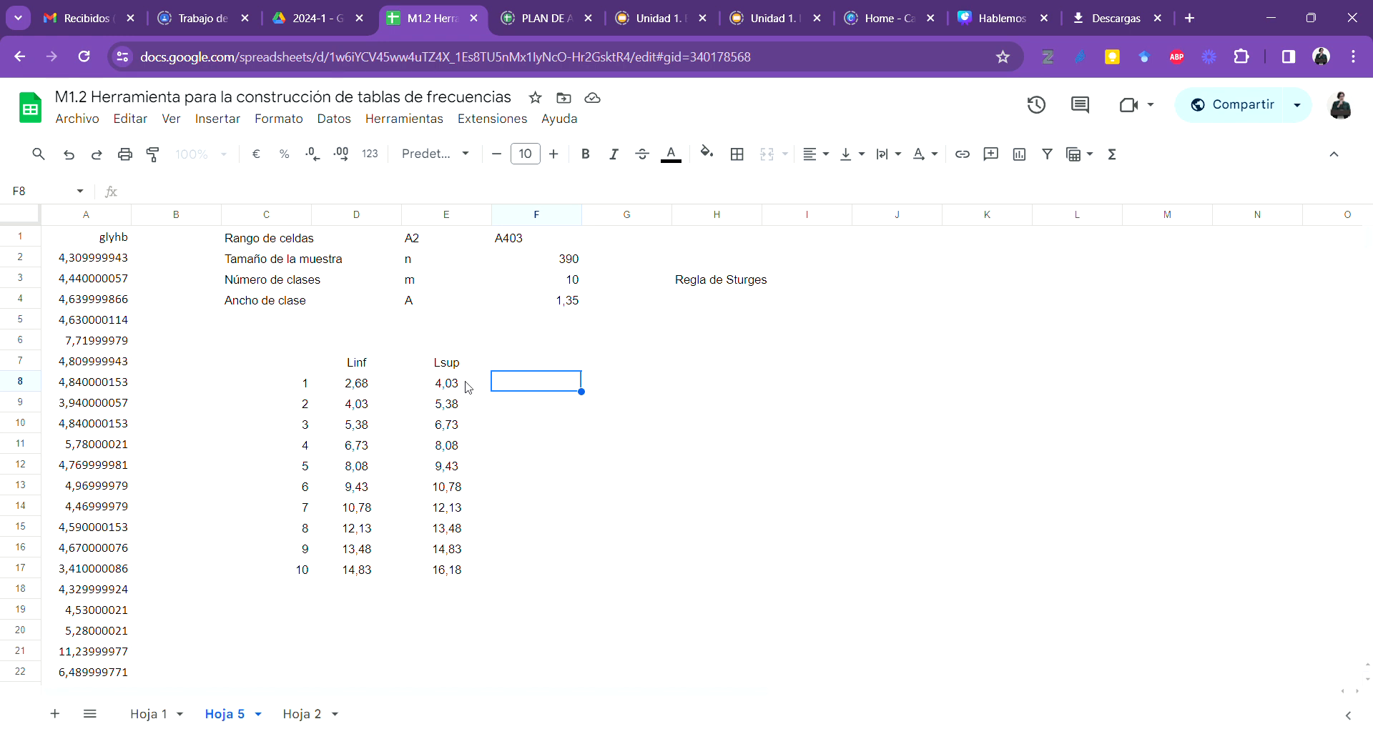
{"action": "left_click", "coordinate": [376, 412]}
{"action": "left_click", "coordinate": [422, 389]}
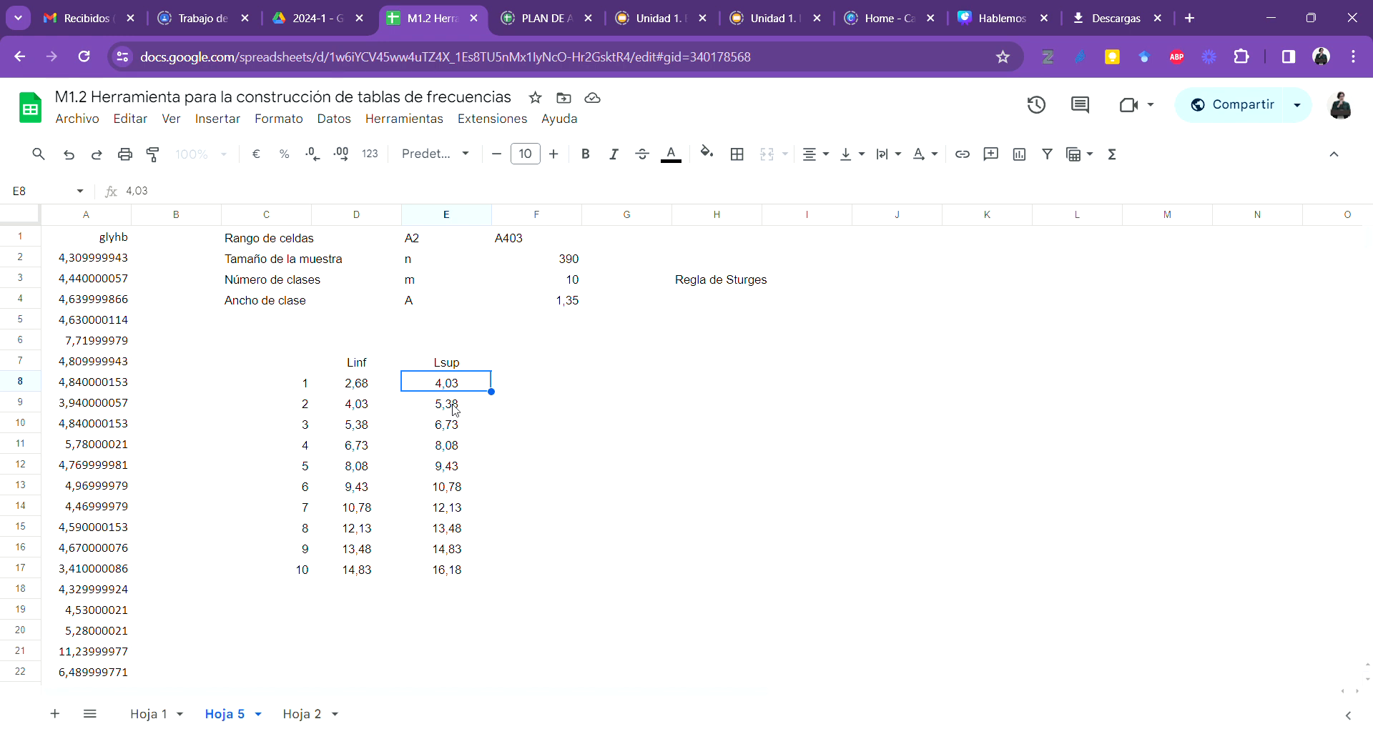
Step: Add the column header "Frecuencia absoluta" beside Lsup, split over cells F6 (Frecuencia) and F7 (absoluta)
{"action": "left_click", "coordinate": [536, 364]}
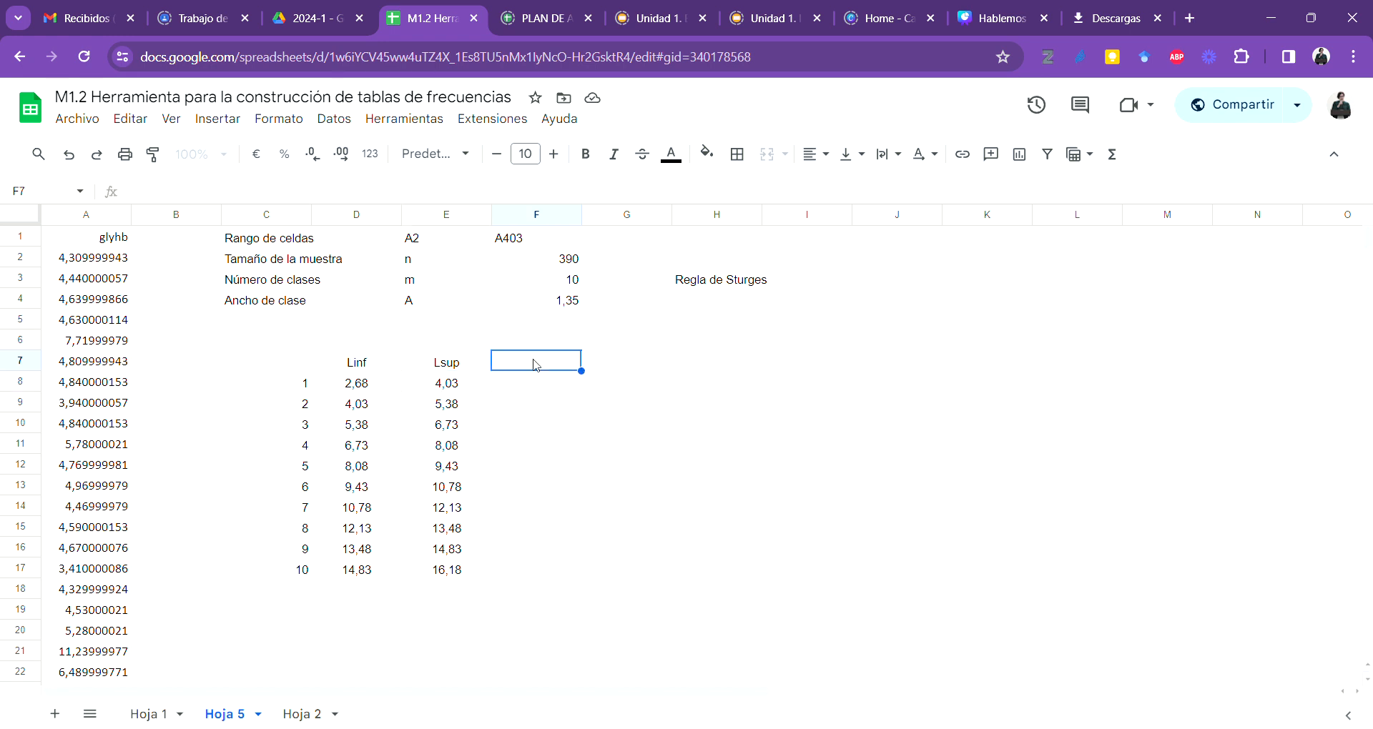
{"action": "key", "text": "Up"}
{"action": "type", "text": "Frecuenca"}
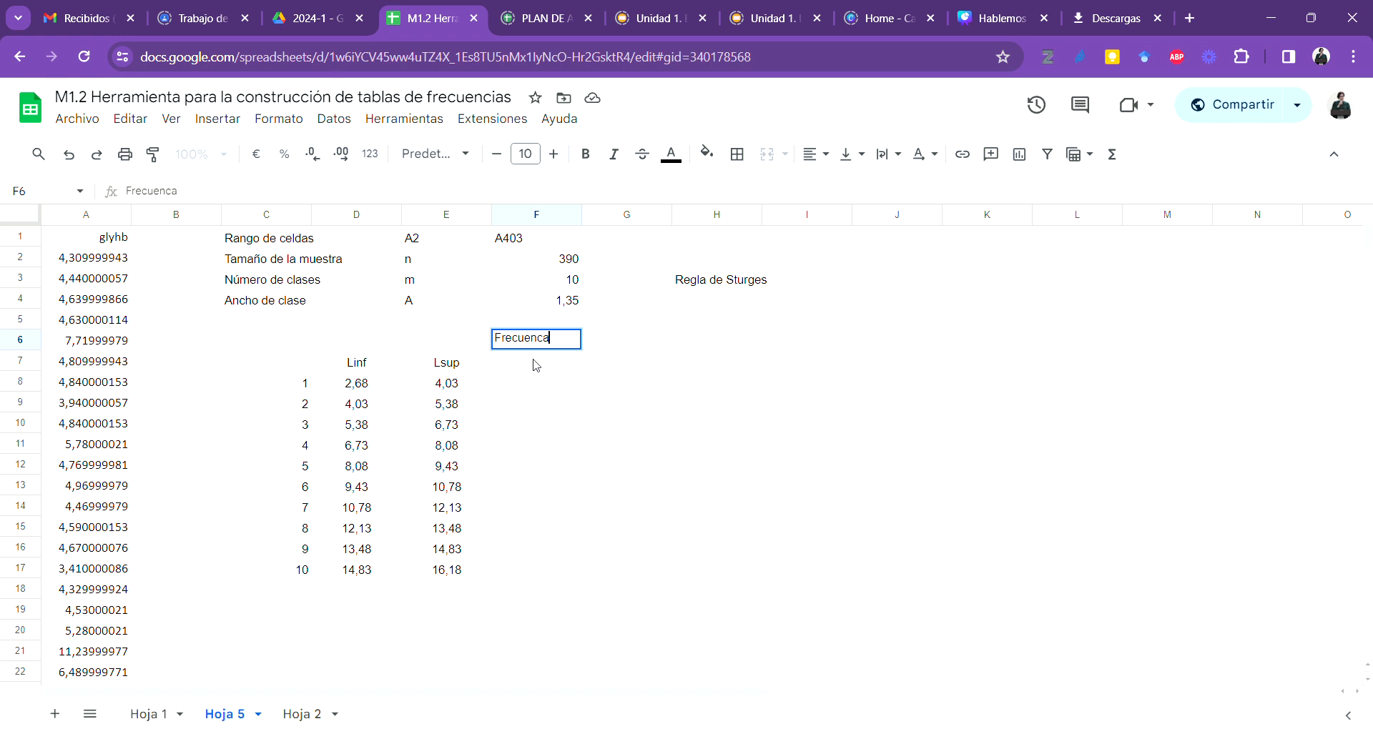
{"action": "key", "text": "BackSpace"}
{"action": "type", "text": "ia"}
{"action": "key", "text": "Return"}
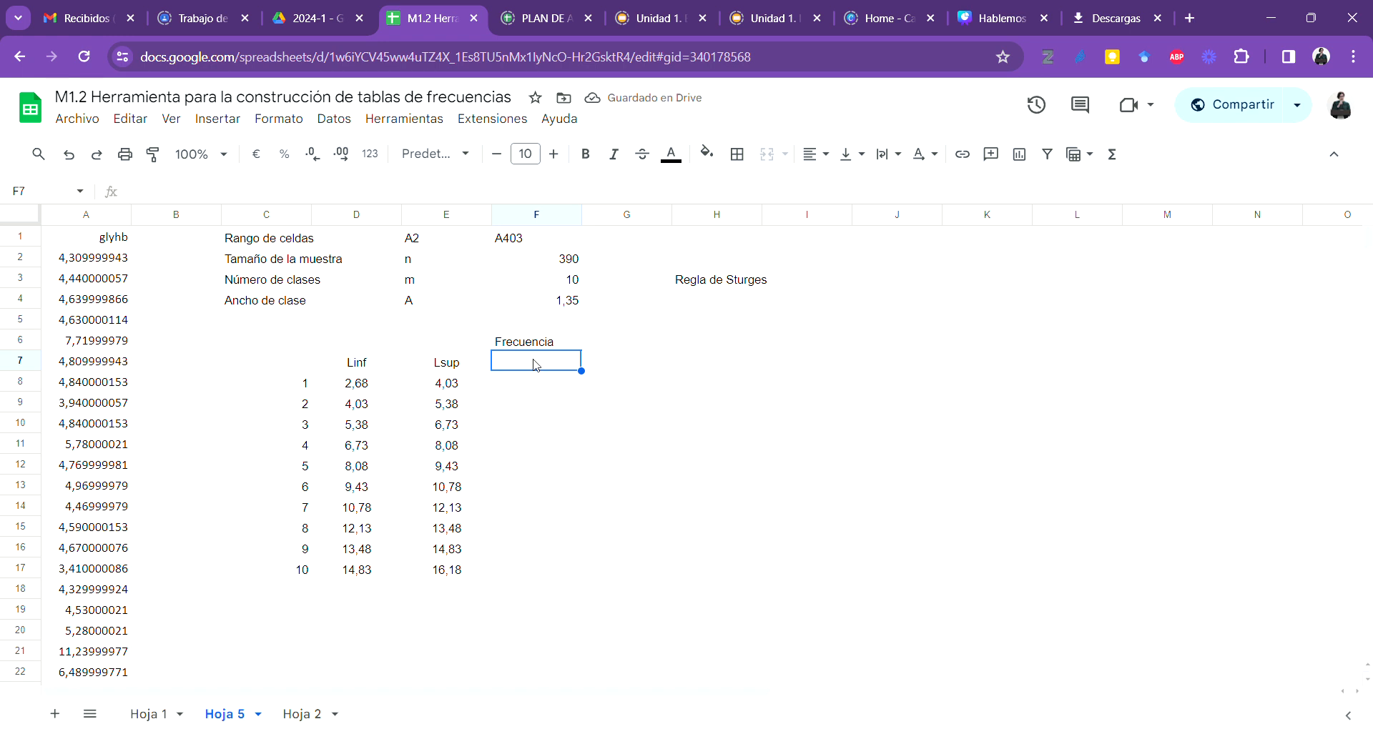
{"action": "type", "text": "absoluta"}
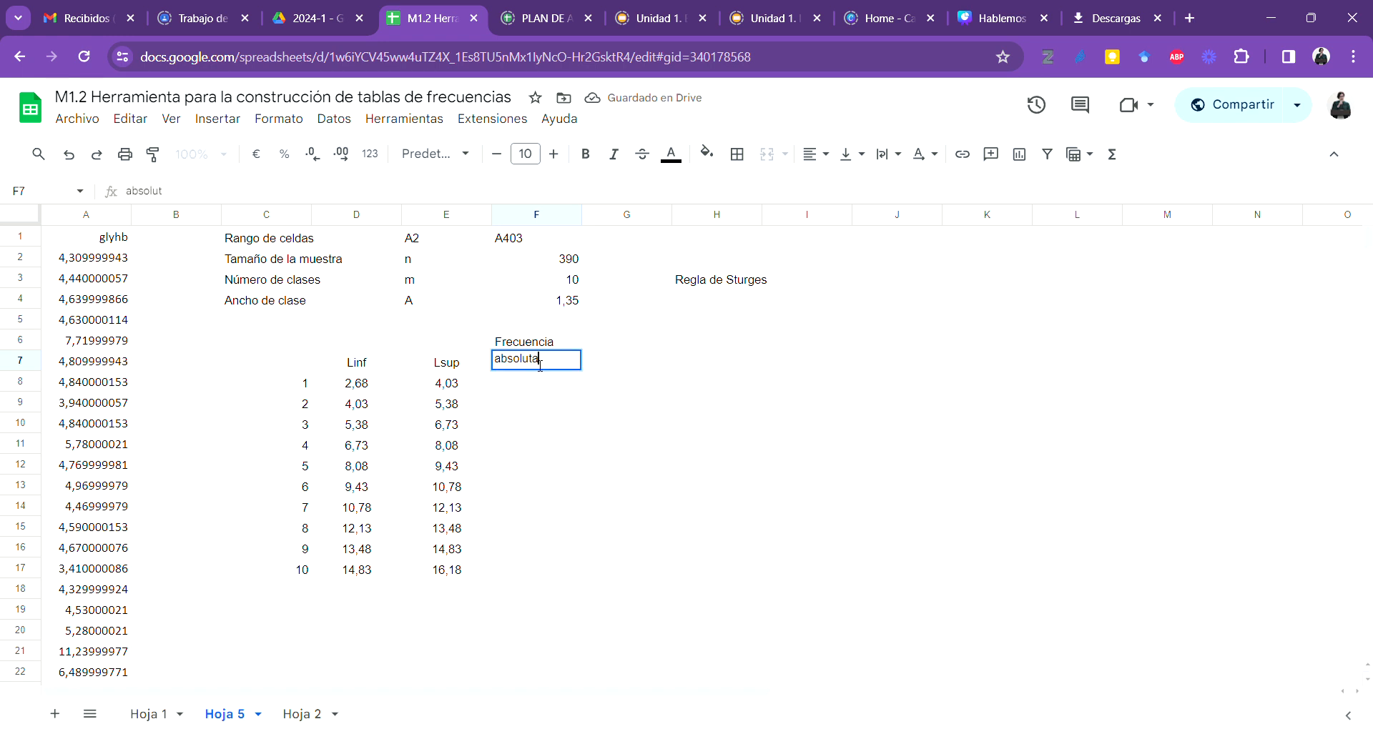
{"action": "key", "text": "Return"}
{"action": "left_click", "coordinate": [608, 414]}
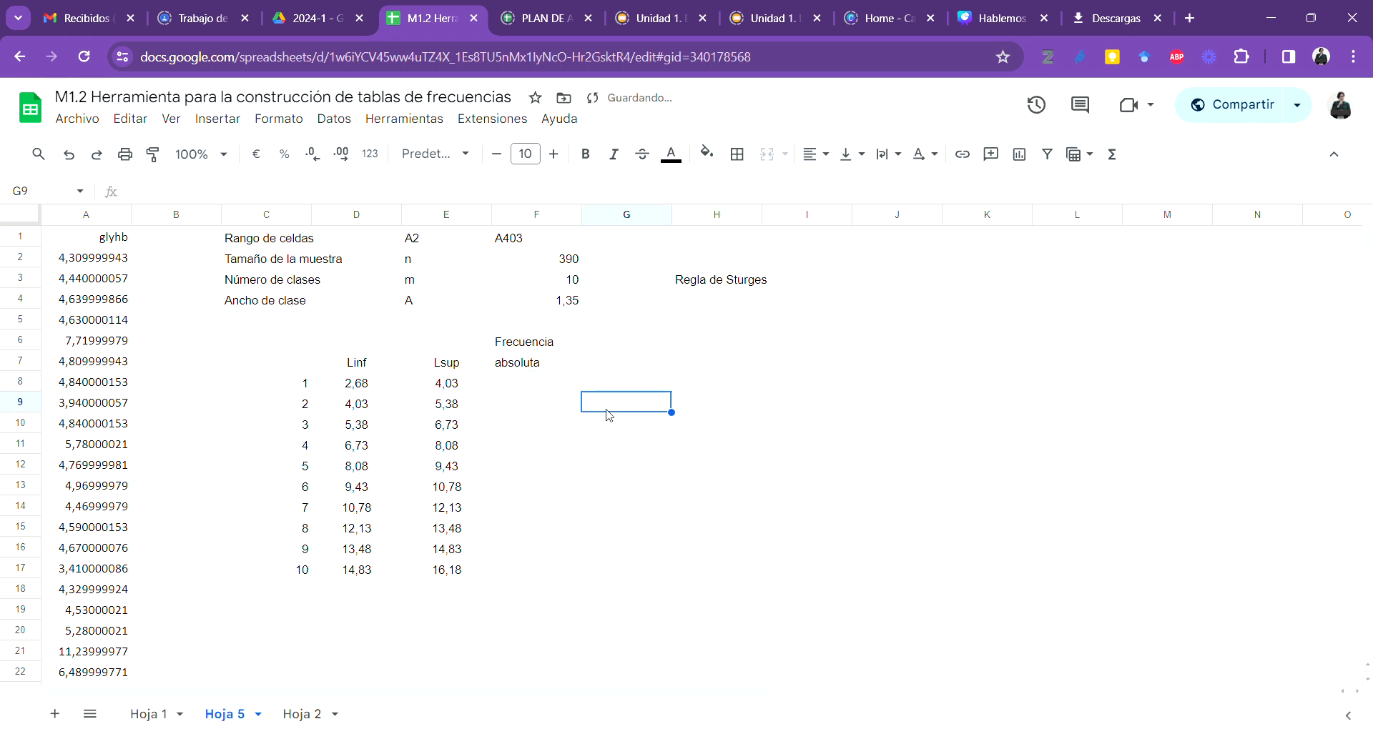
{"action": "left_click", "coordinate": [547, 392]}
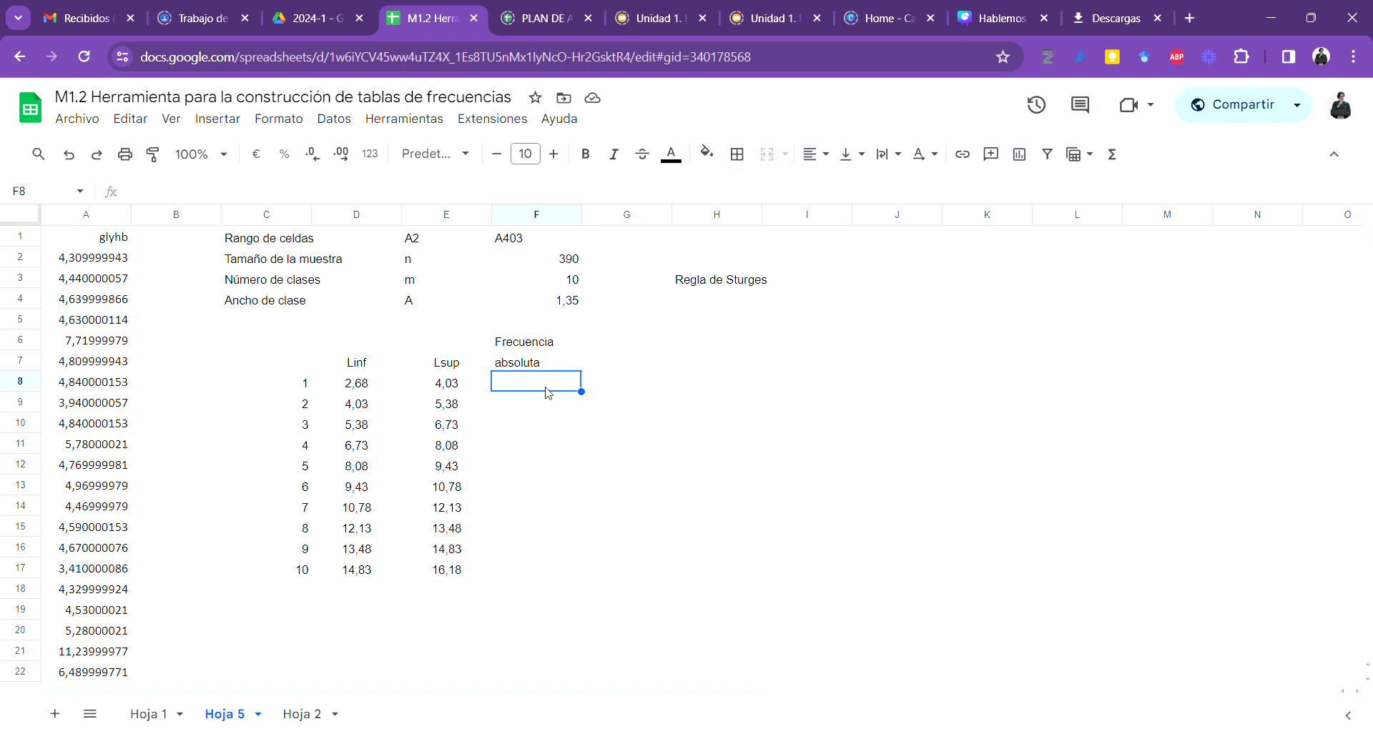
{"action": "left_click", "coordinate": [565, 464]}
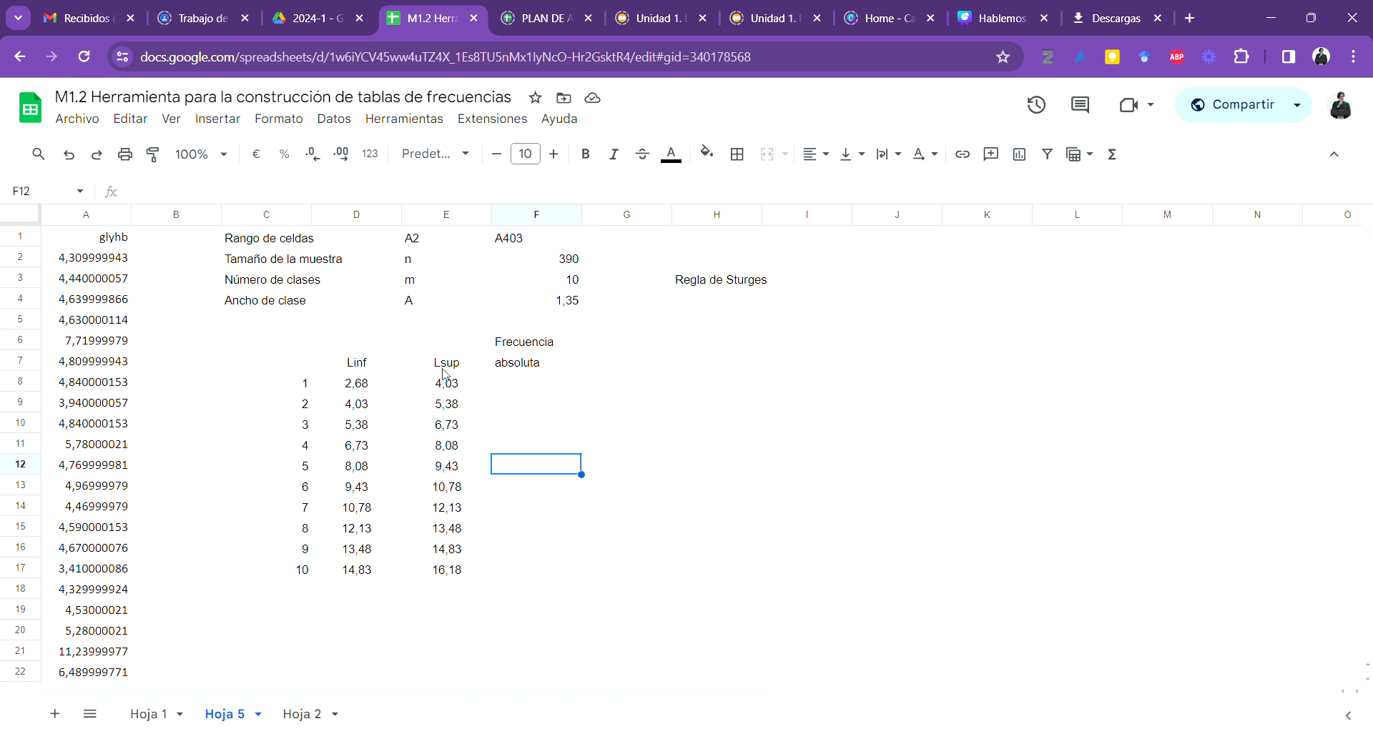
{"action": "left_click", "coordinate": [531, 380]}
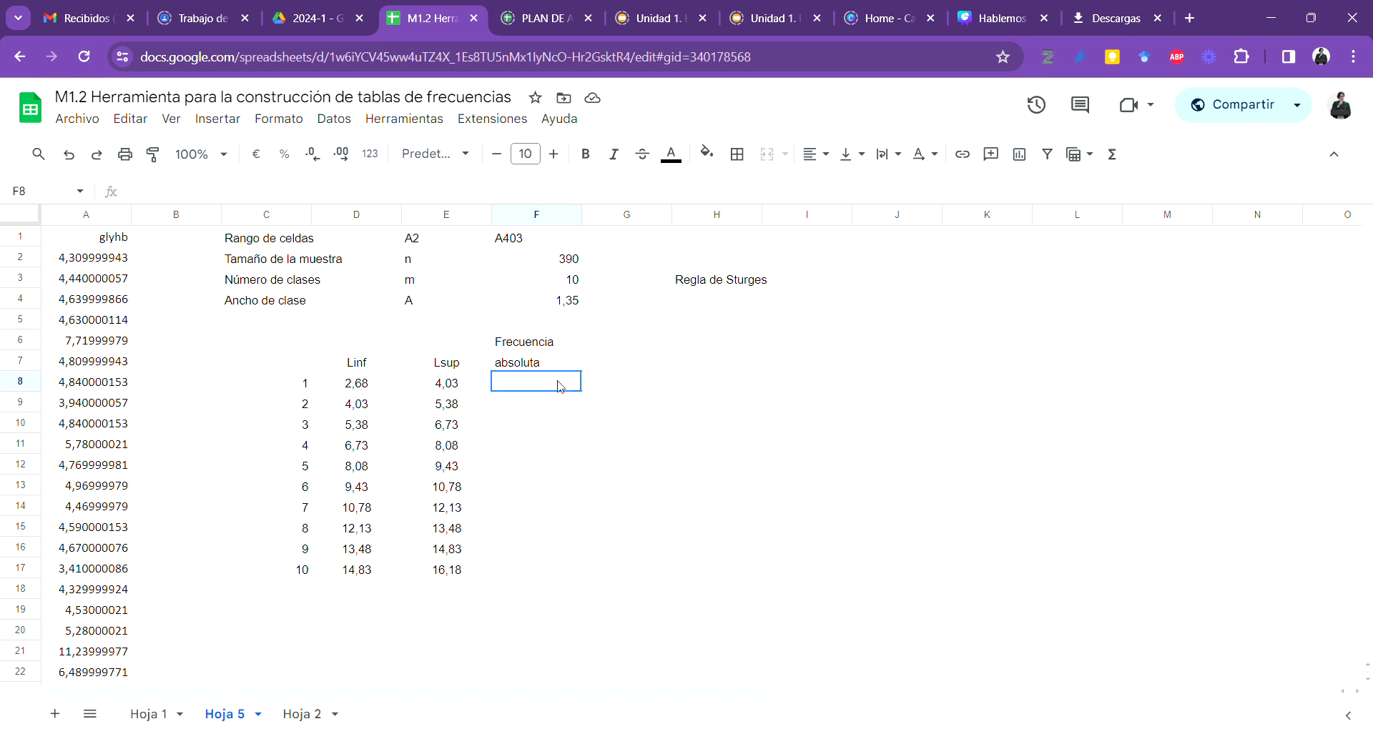
Step: Calculate the absolute frequencies in F8:F17 with the array formula =ArrayFormula(frequency(A2:A403;E8:E17))
{"action": "left_click_drag", "start_coordinate": [558, 383], "coordinate": [551, 573]}
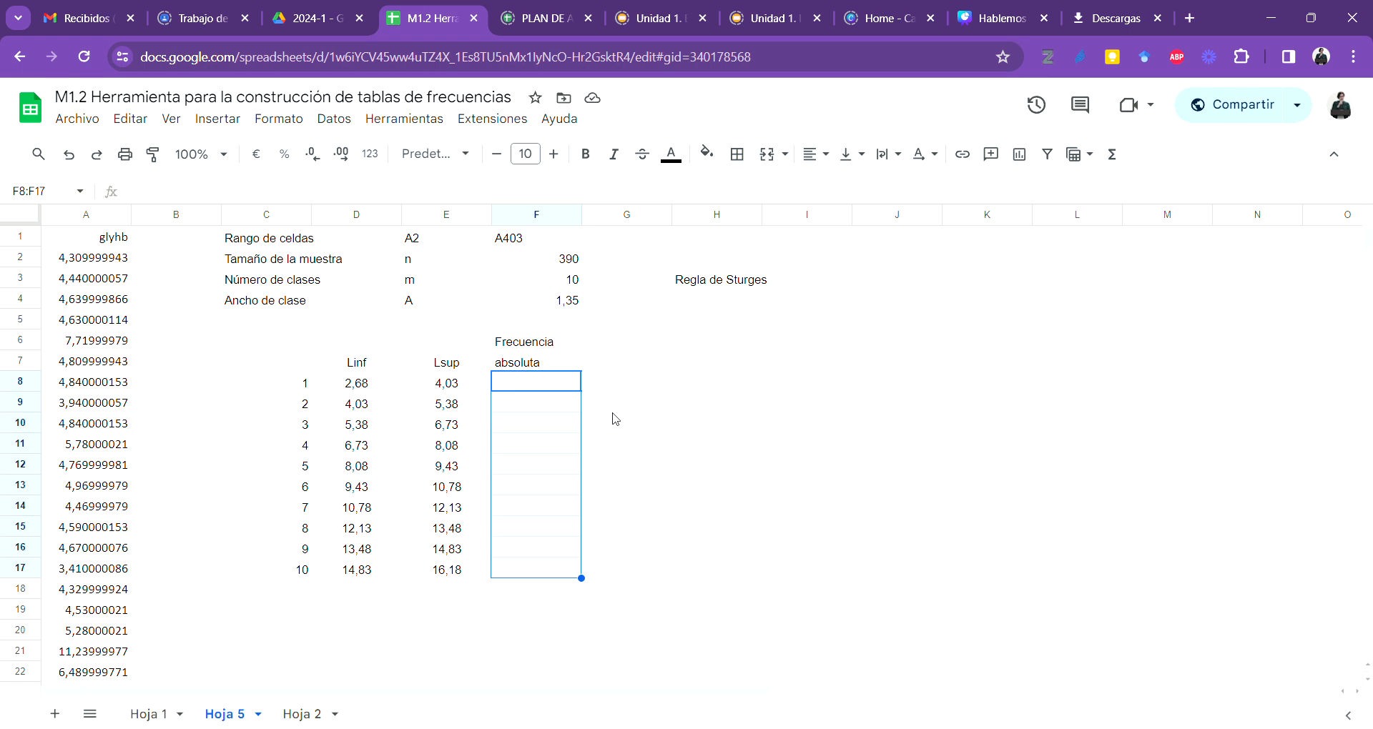
{"action": "type", "text": "="}
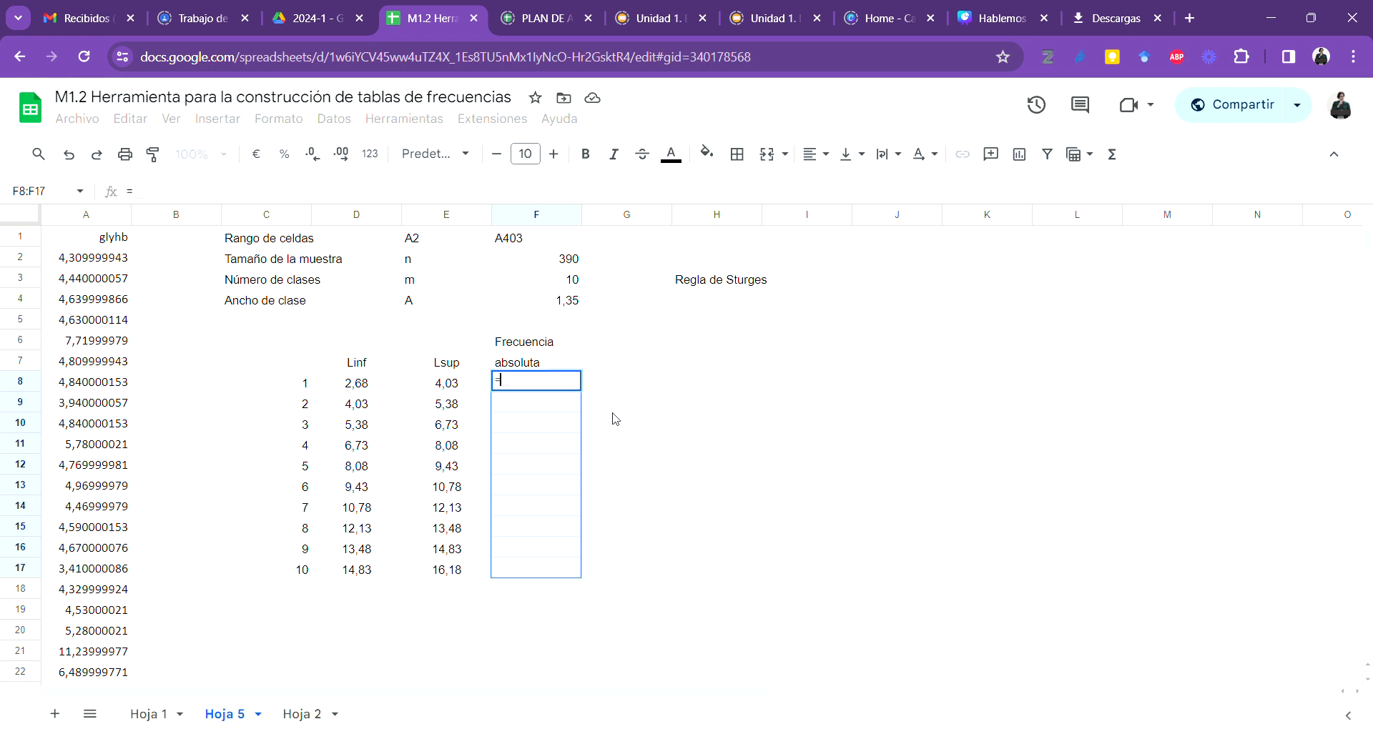
{"action": "type", "text": "frequen"}
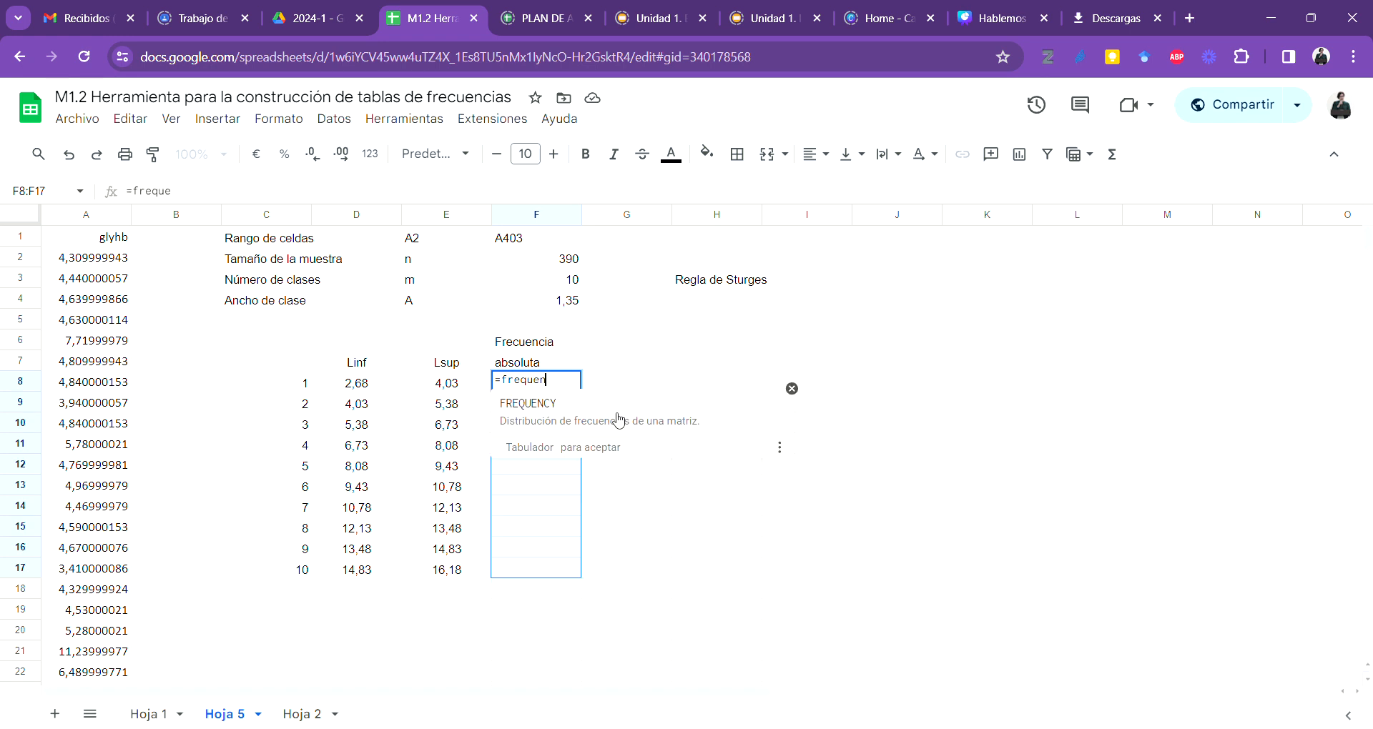
{"action": "type", "text": "cy("}
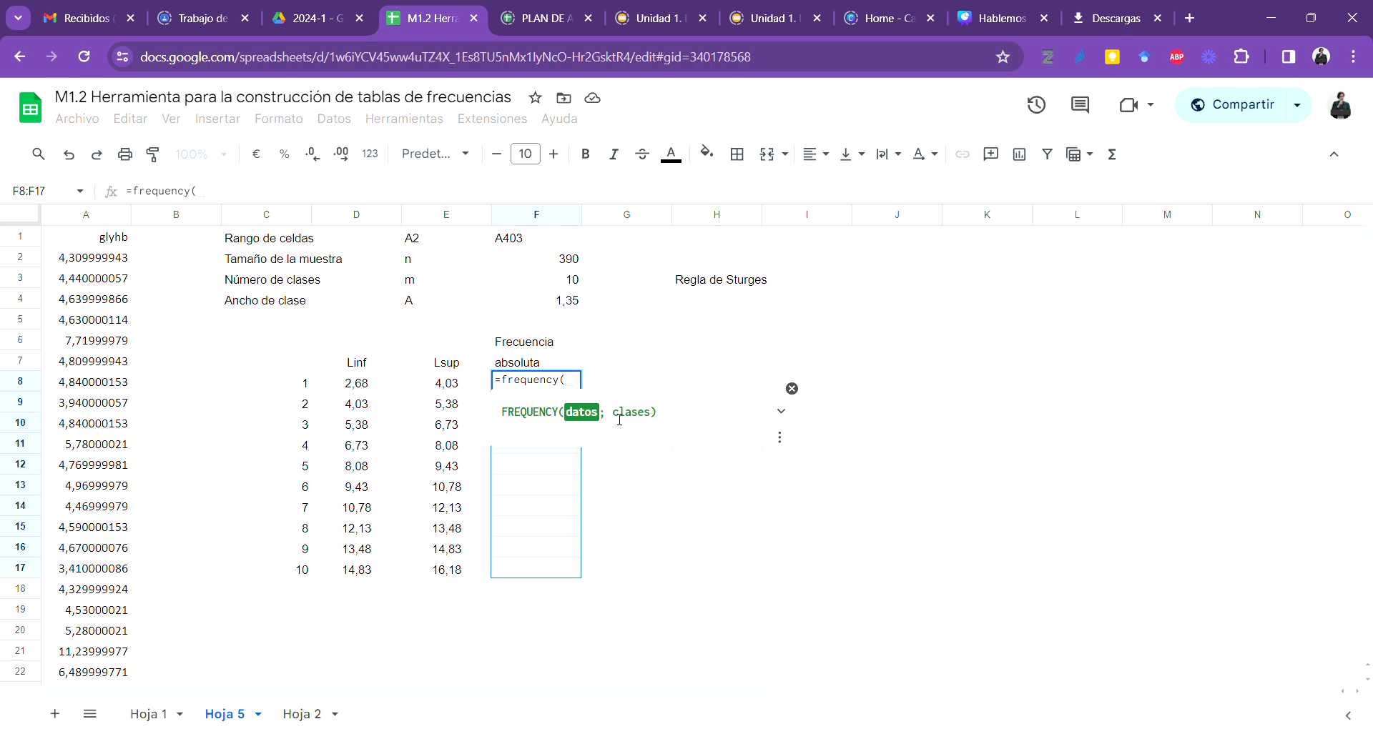
{"action": "type", "text": "A"}
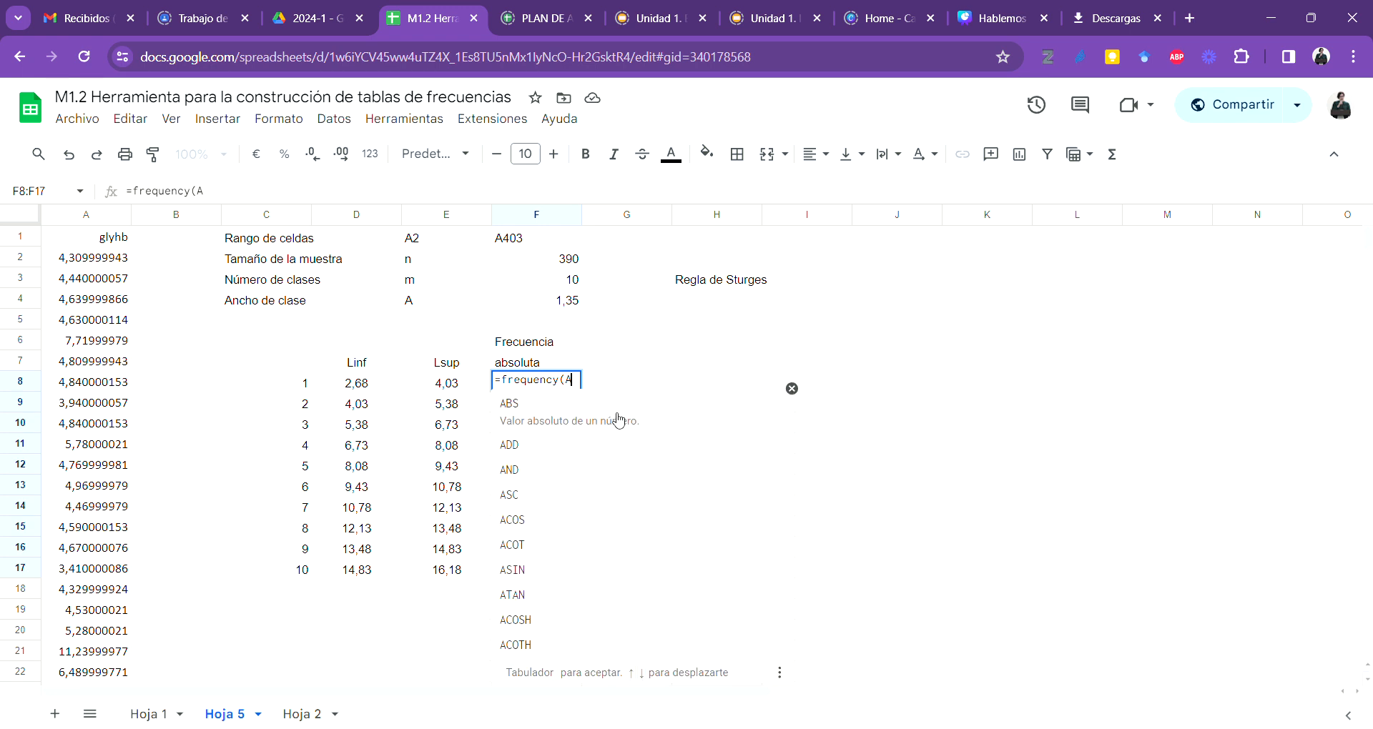
{"action": "type", "text": "2:A"}
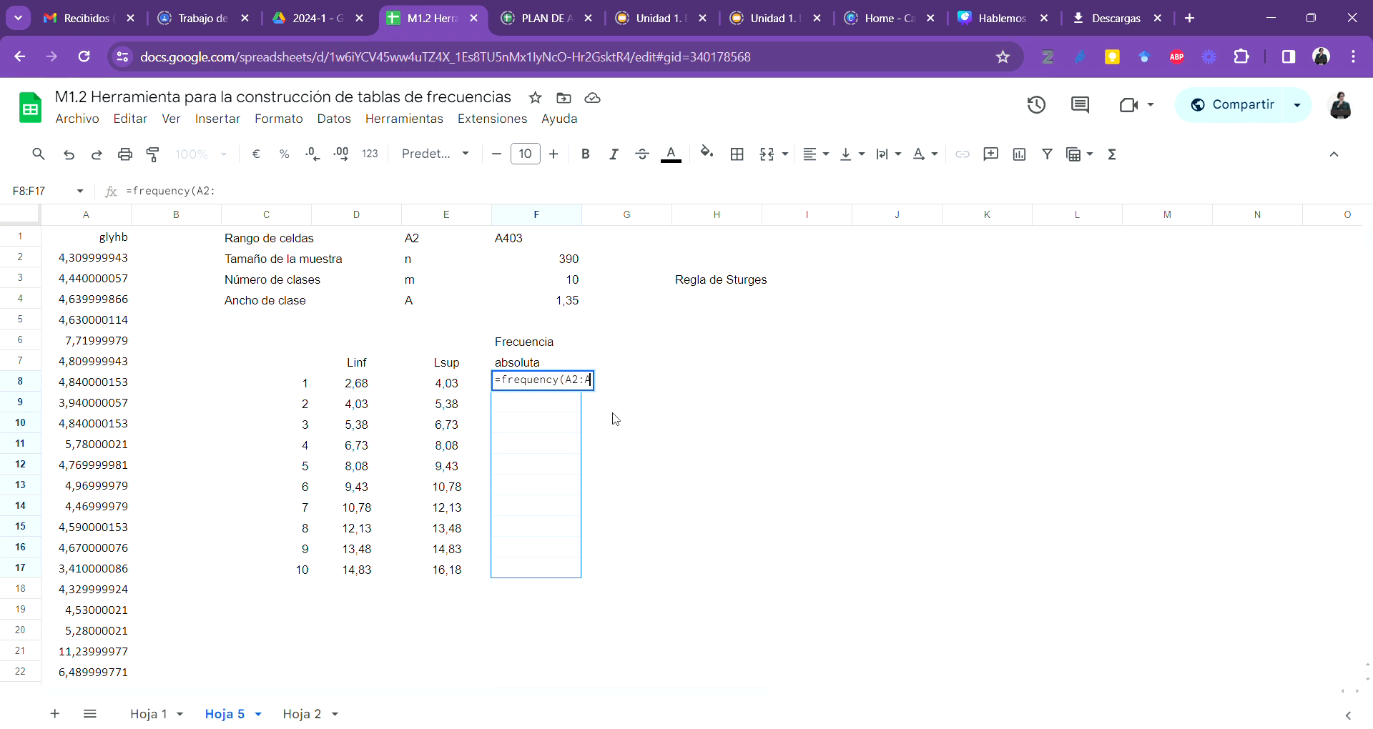
{"action": "type", "text": "403"}
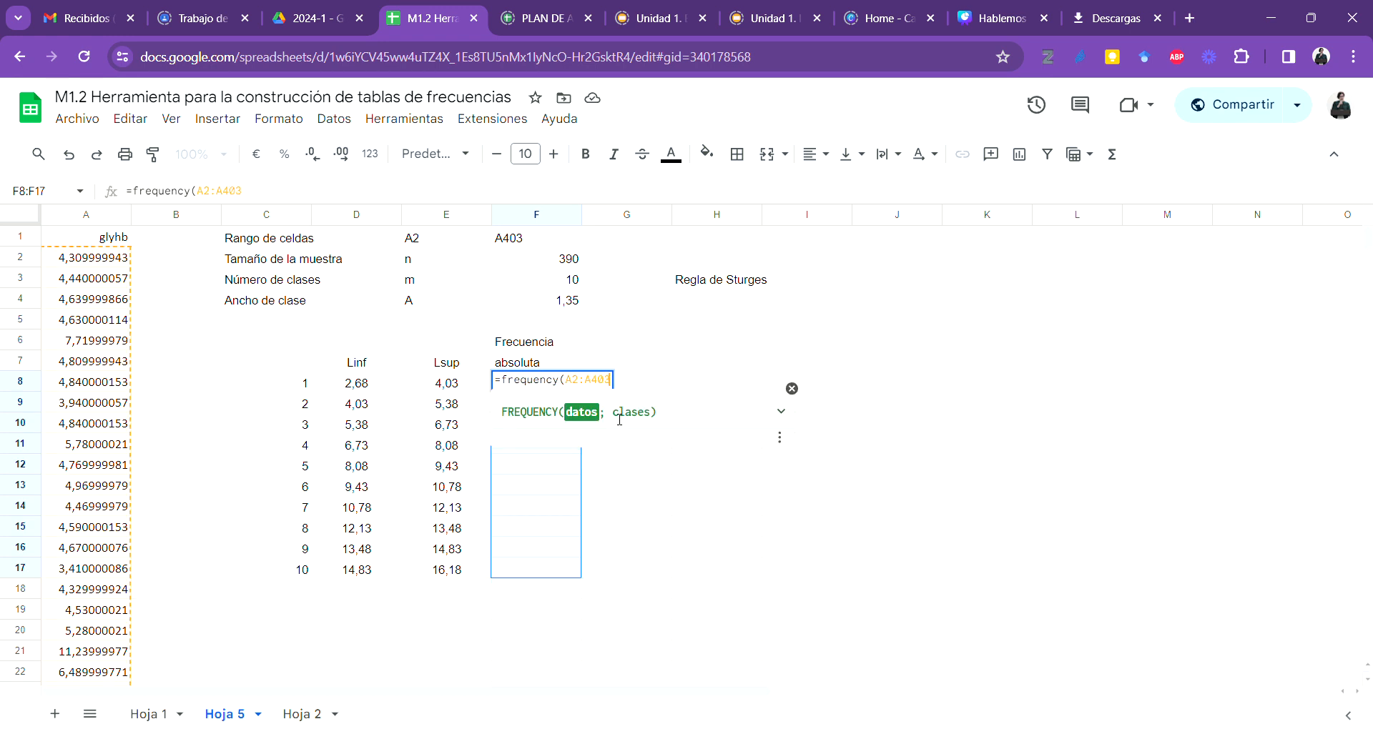
{"action": "type", "text": ";"}
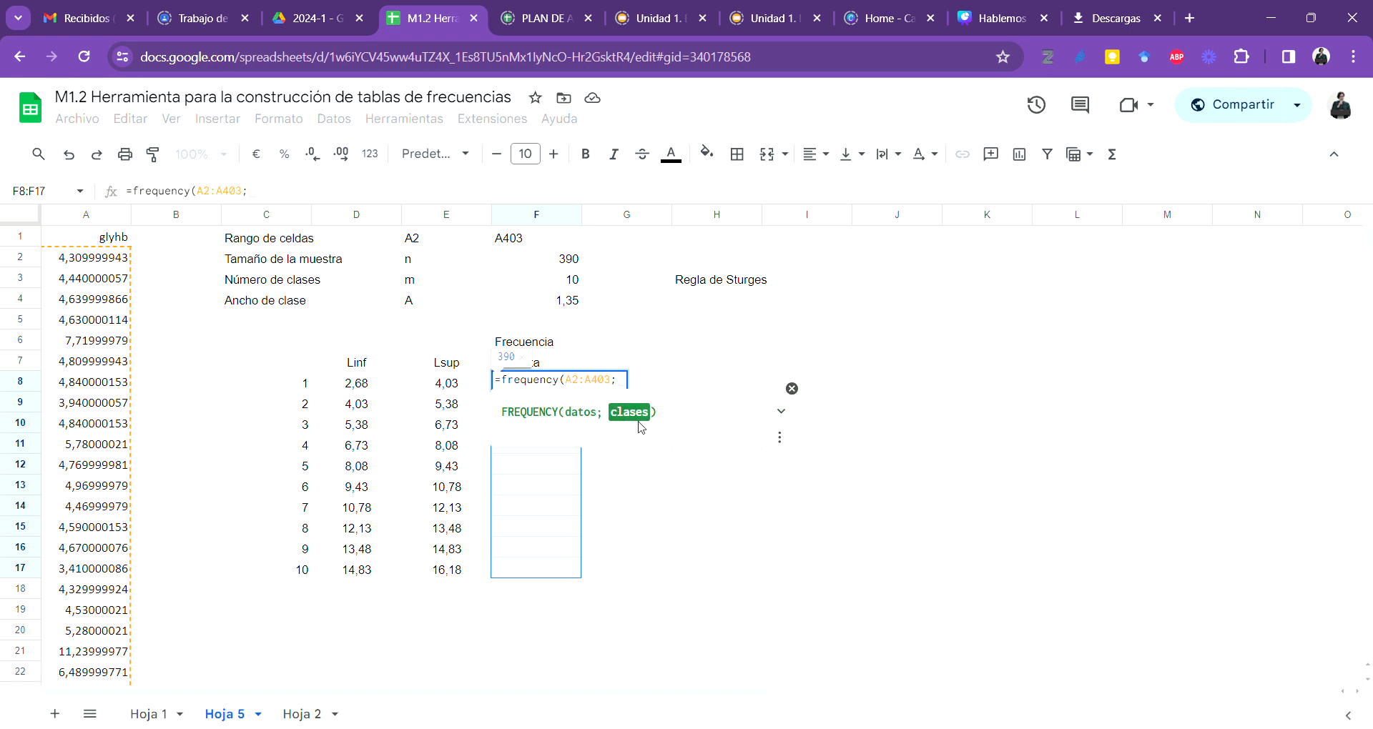
{"action": "left_click", "coordinate": [457, 390]}
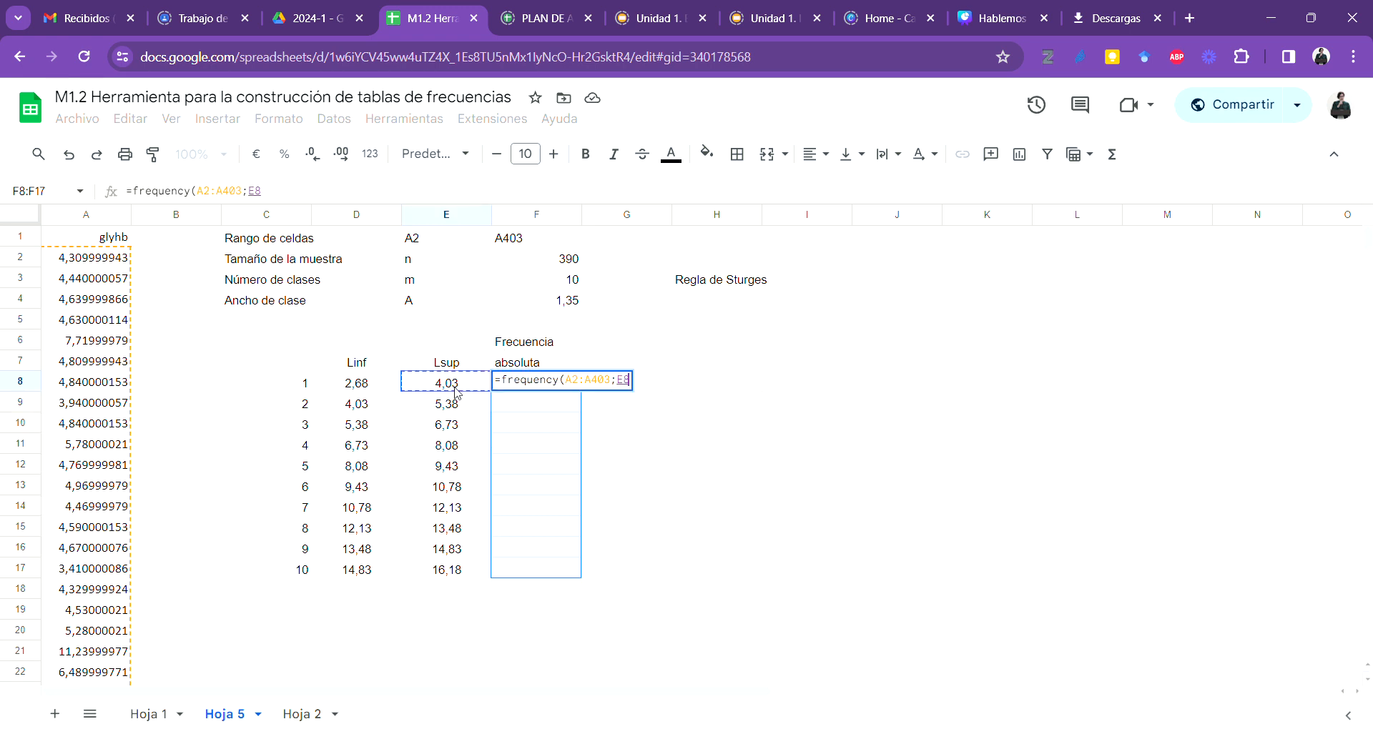
{"action": "left_click_drag", "start_coordinate": [456, 392], "coordinate": [462, 571]}
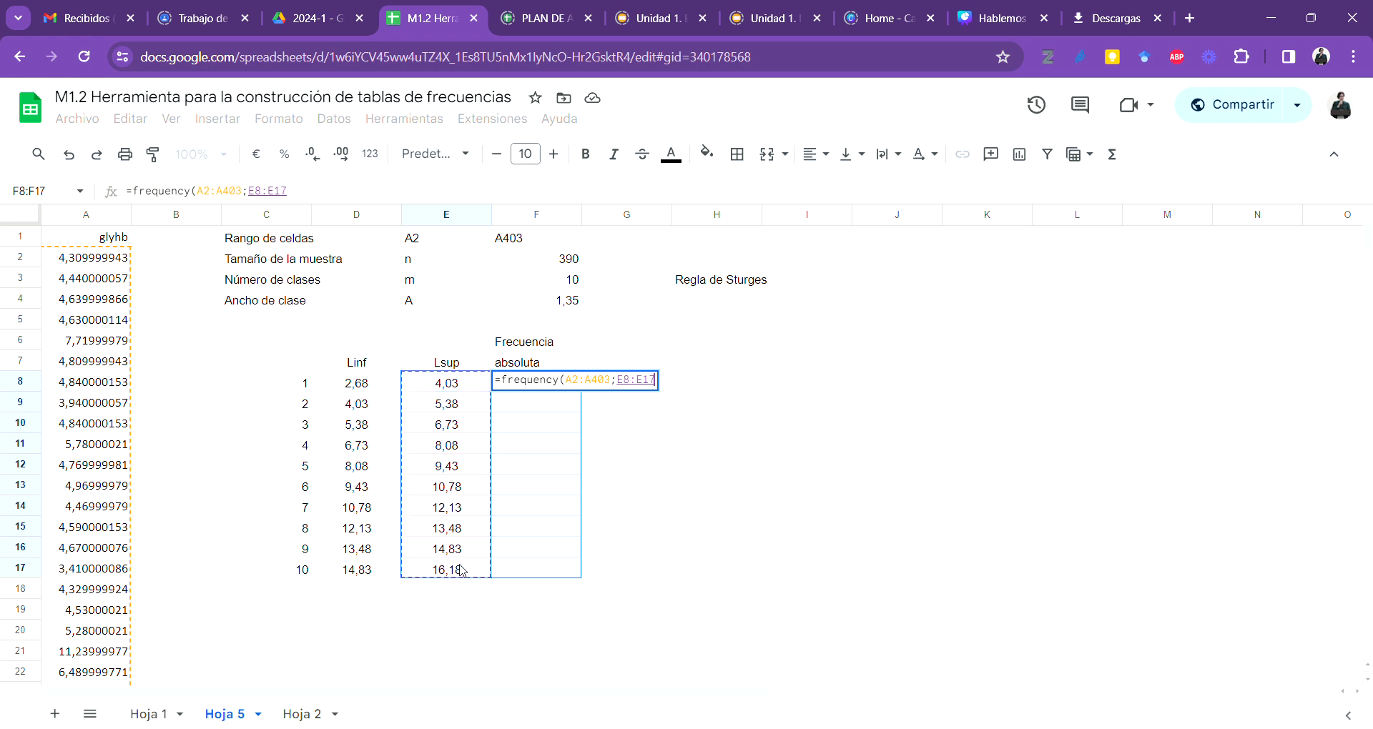
{"action": "type", "text": ")"}
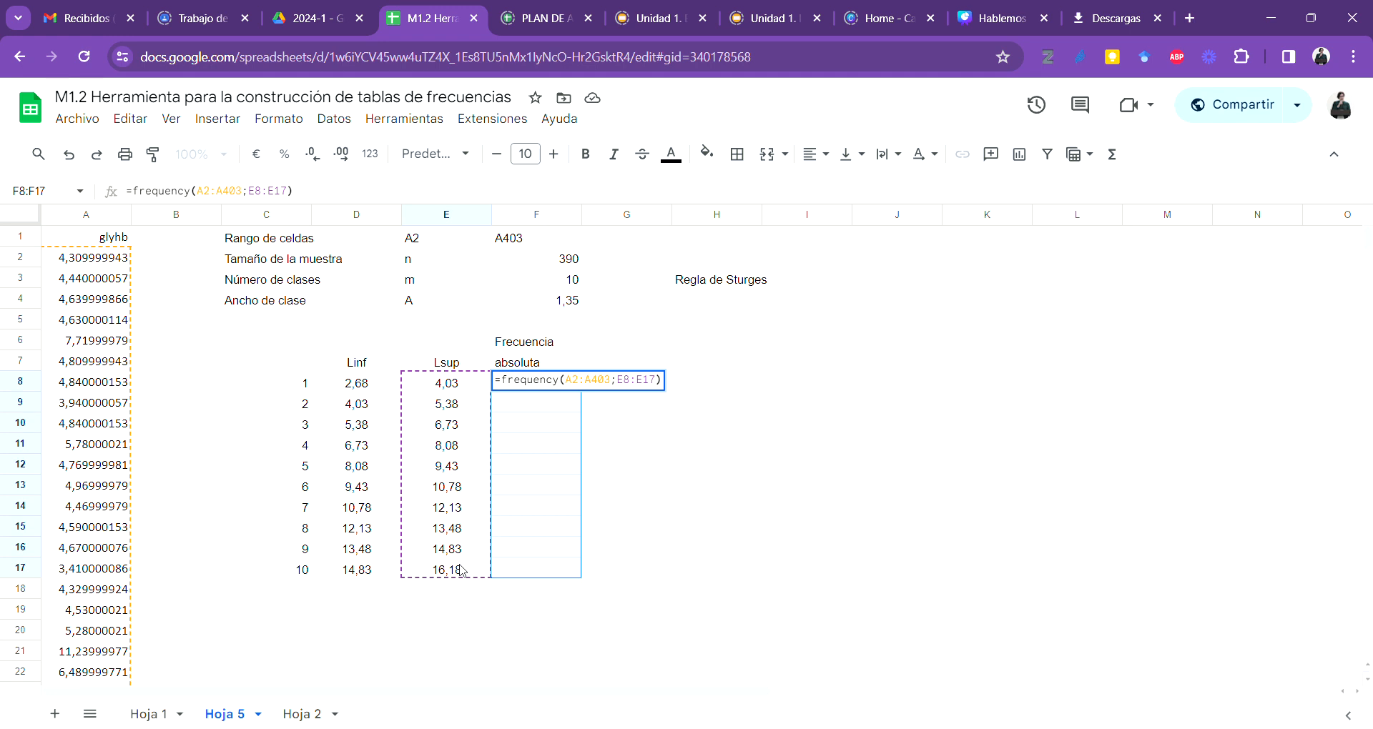
{"action": "key", "text": "ctrl+shift+Return"}
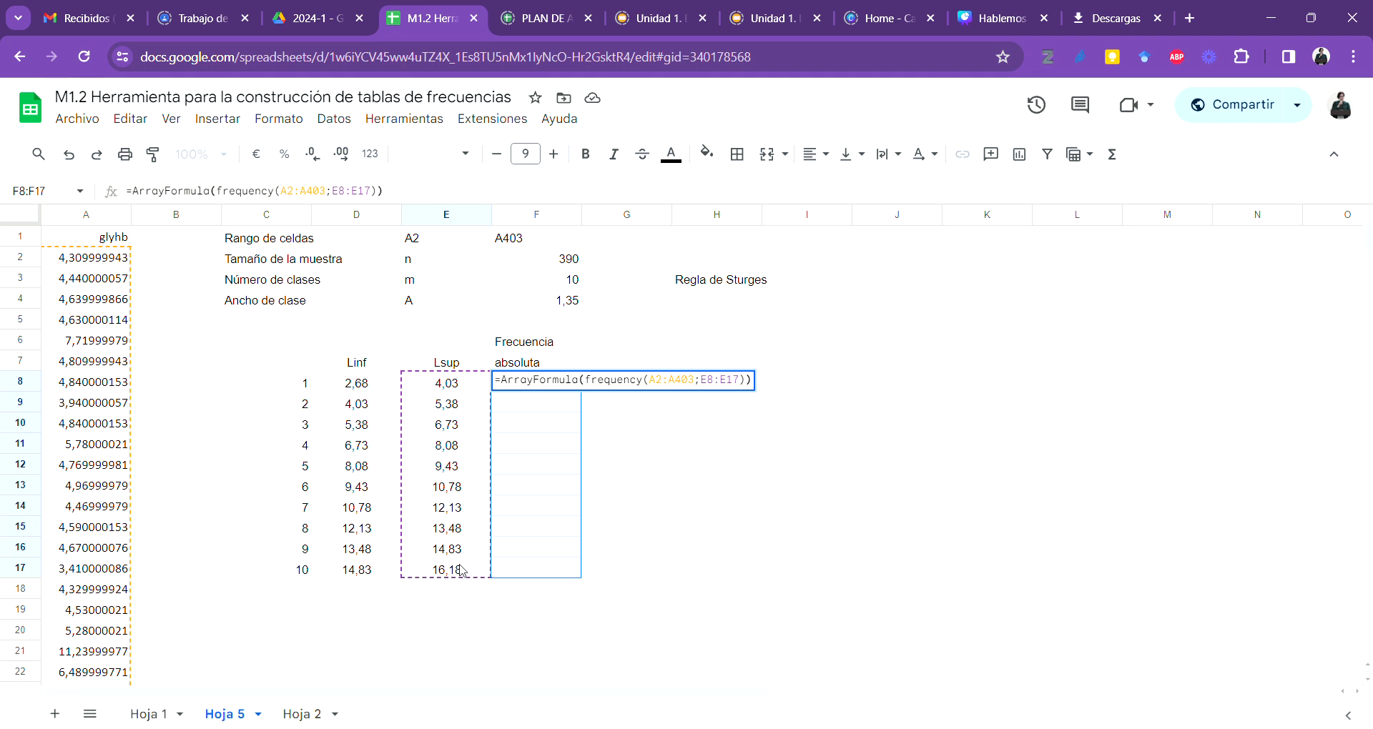
{"action": "key", "text": "Return"}
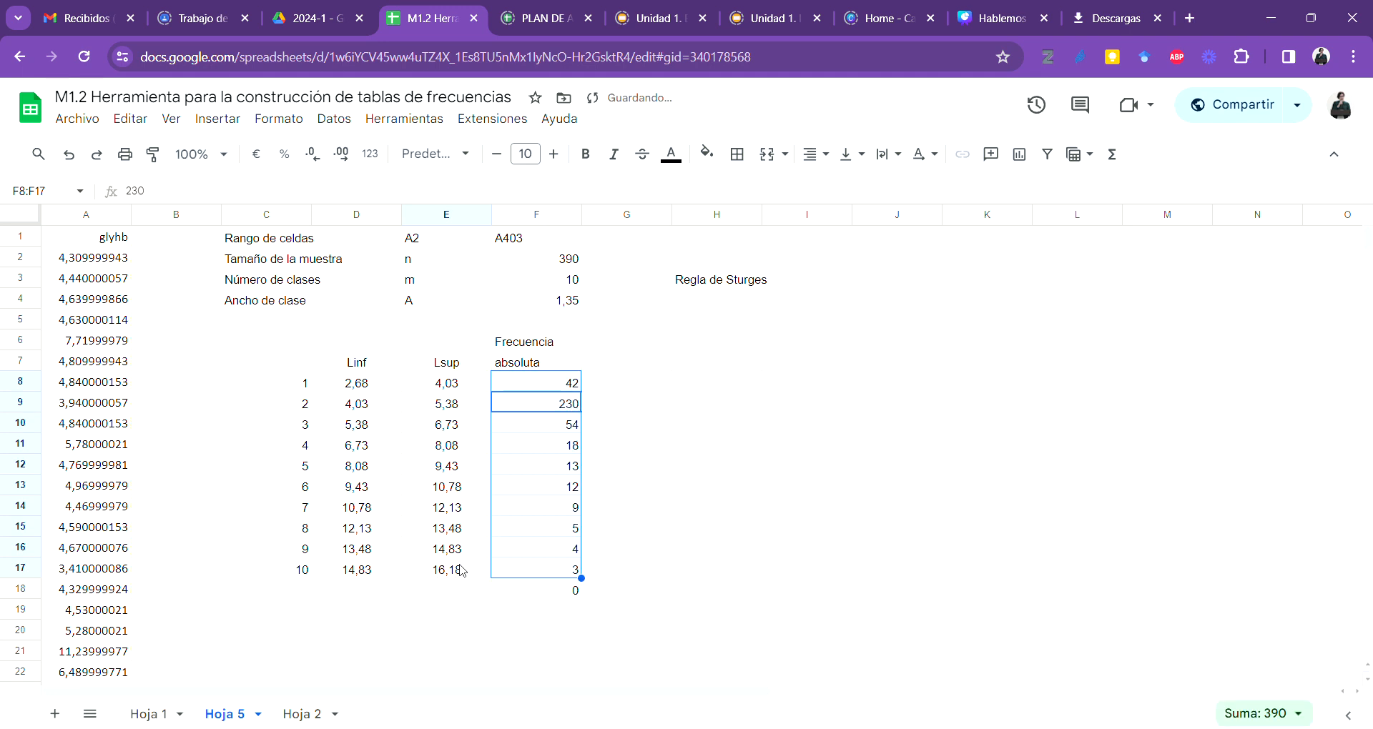
{"action": "left_click", "coordinate": [622, 515]}
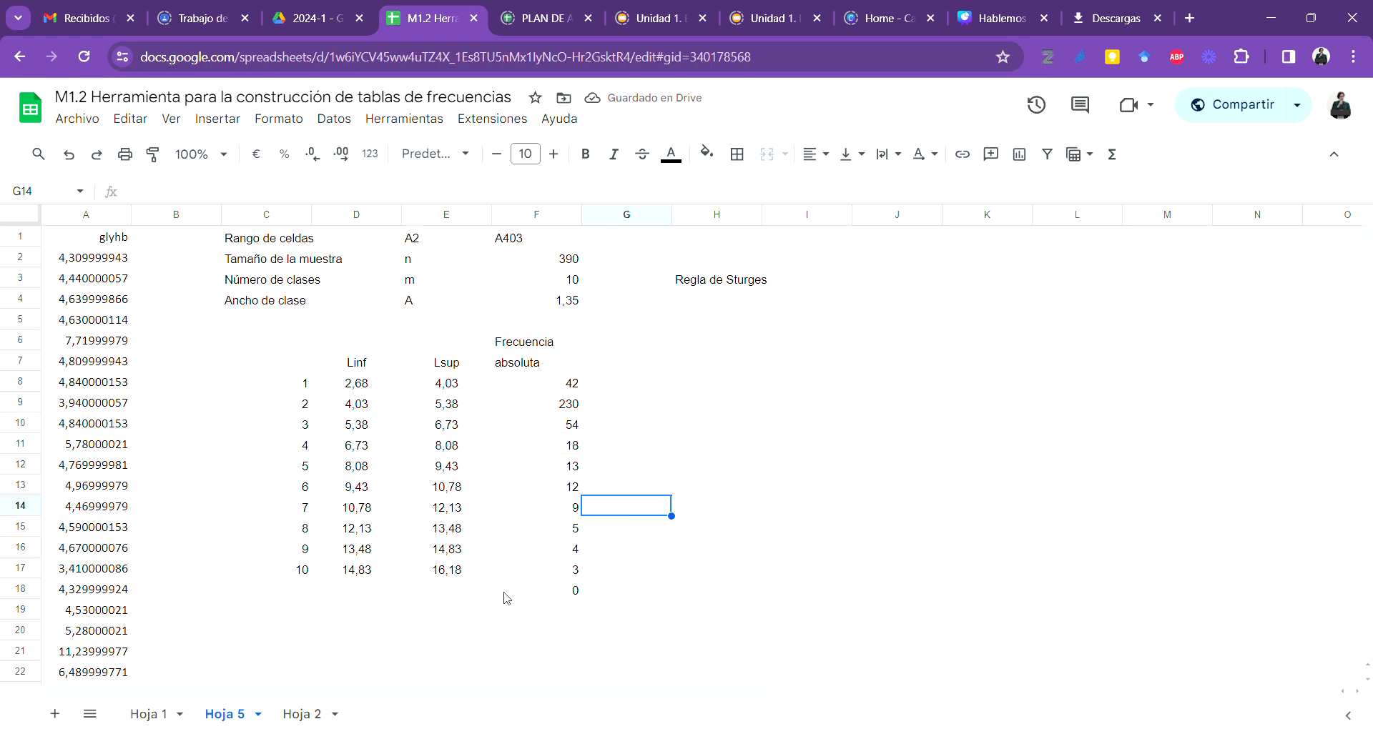
Step: Center the absolute frequency column horizontally, headers included, in cells F6:F18
{"action": "left_click", "coordinate": [547, 348]}
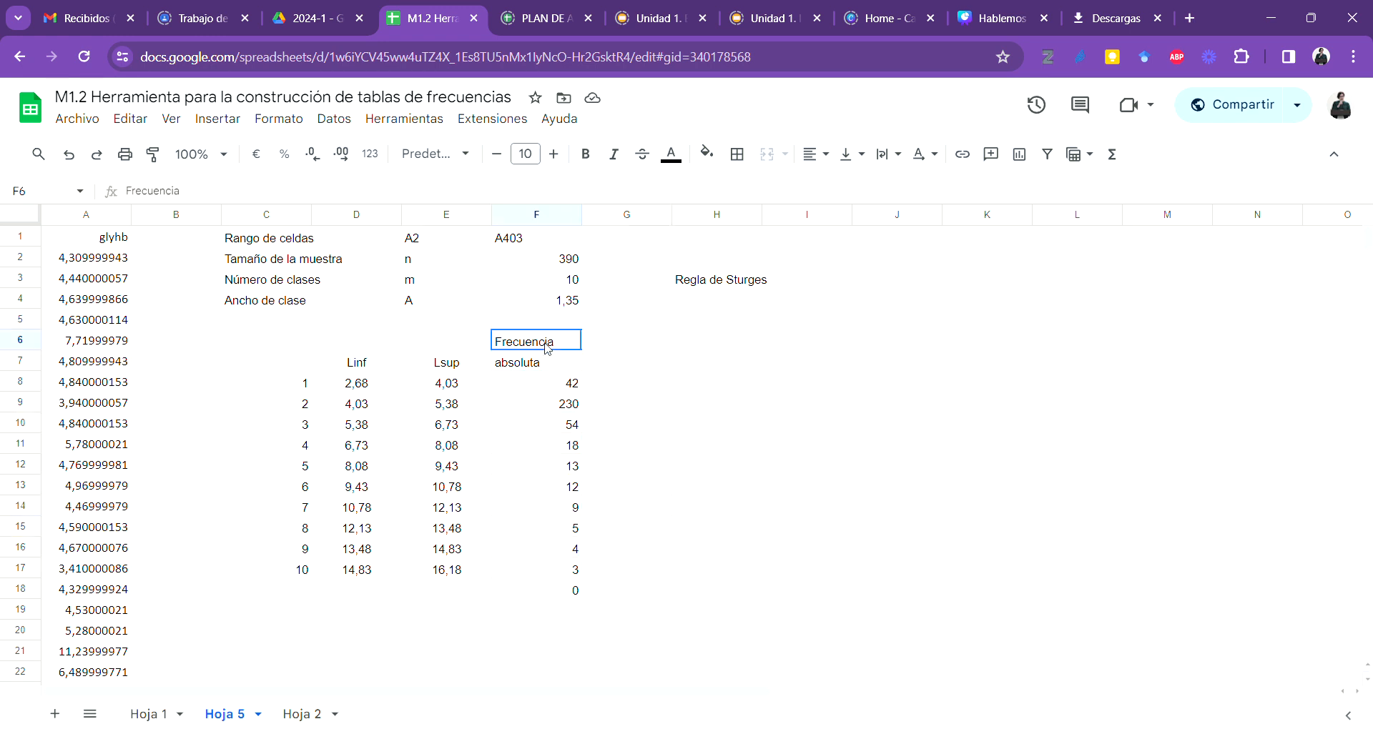
{"action": "left_click_drag", "start_coordinate": [548, 348], "coordinate": [565, 591]}
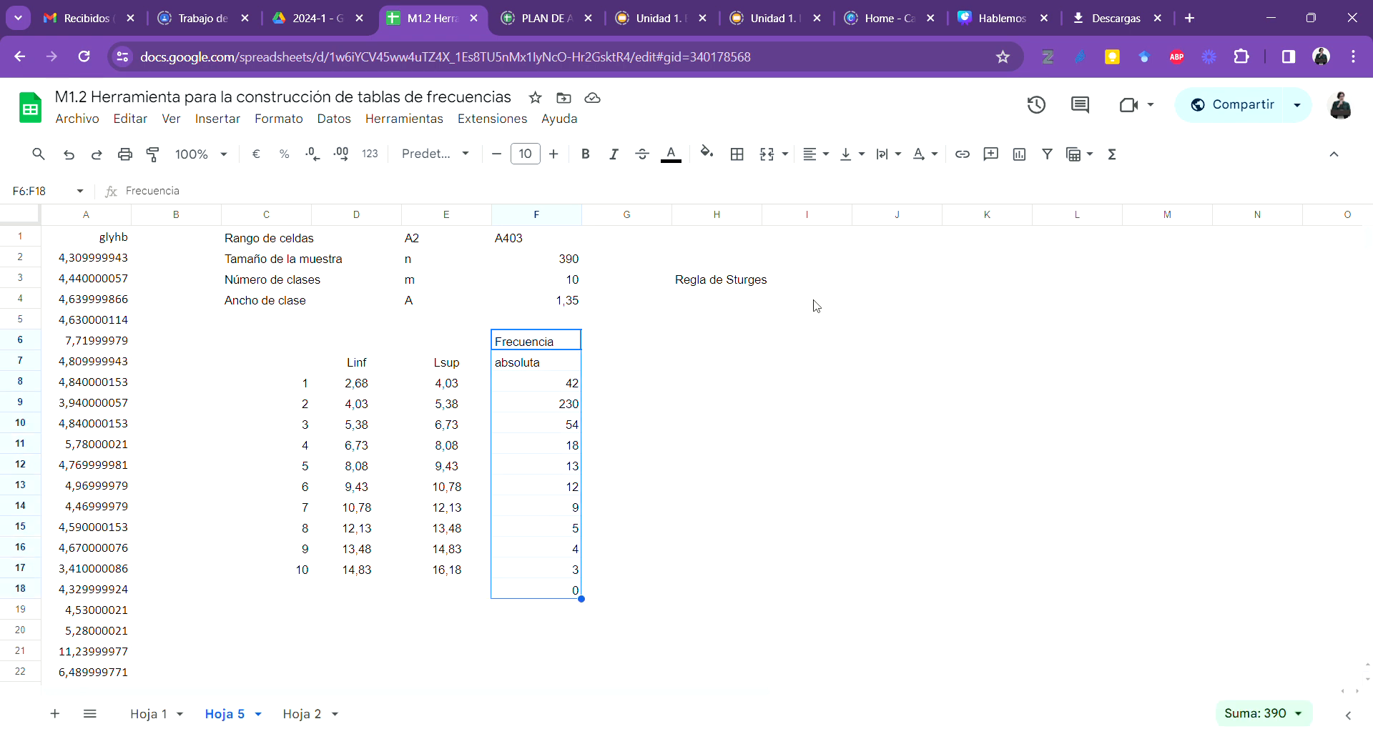
{"action": "left_click", "coordinate": [815, 154]}
{"action": "left_click", "coordinate": [846, 184]}
{"action": "left_click", "coordinate": [683, 401]}
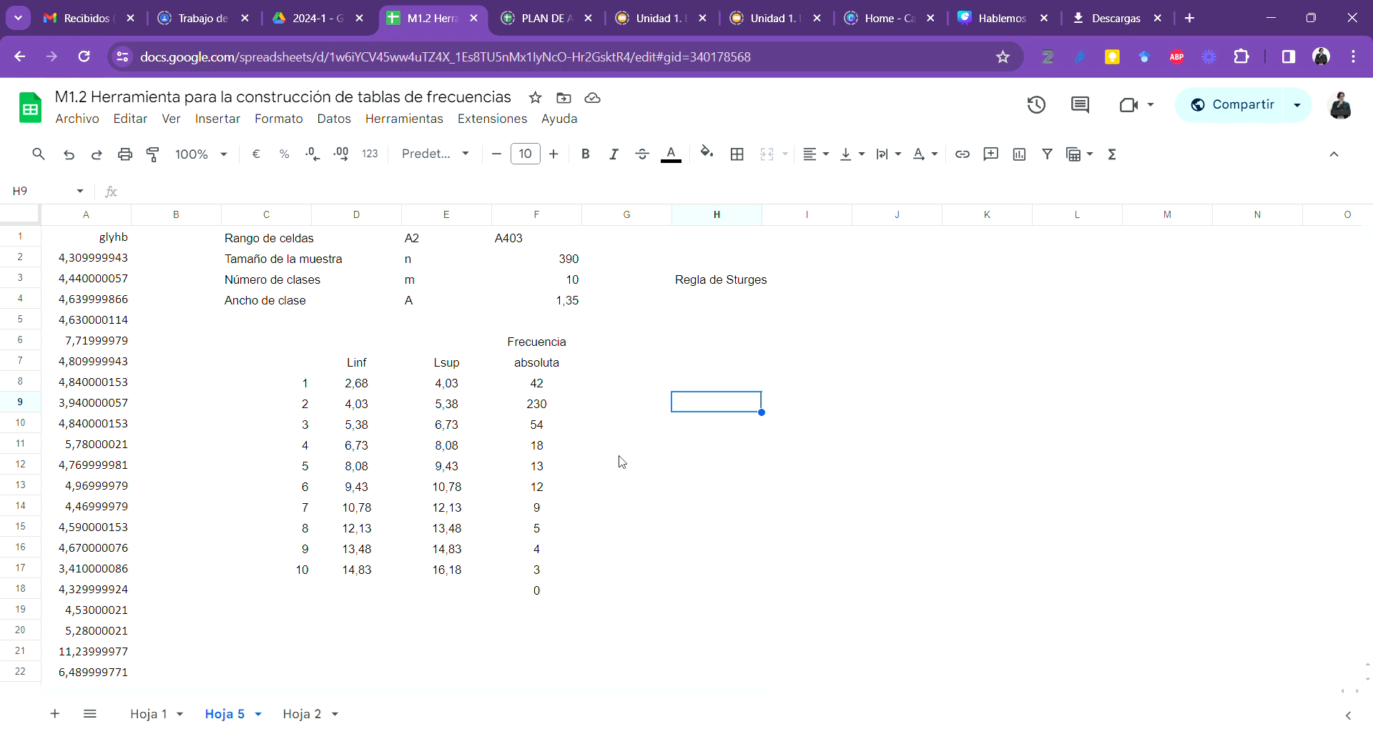
{"action": "left_click", "coordinate": [560, 381]}
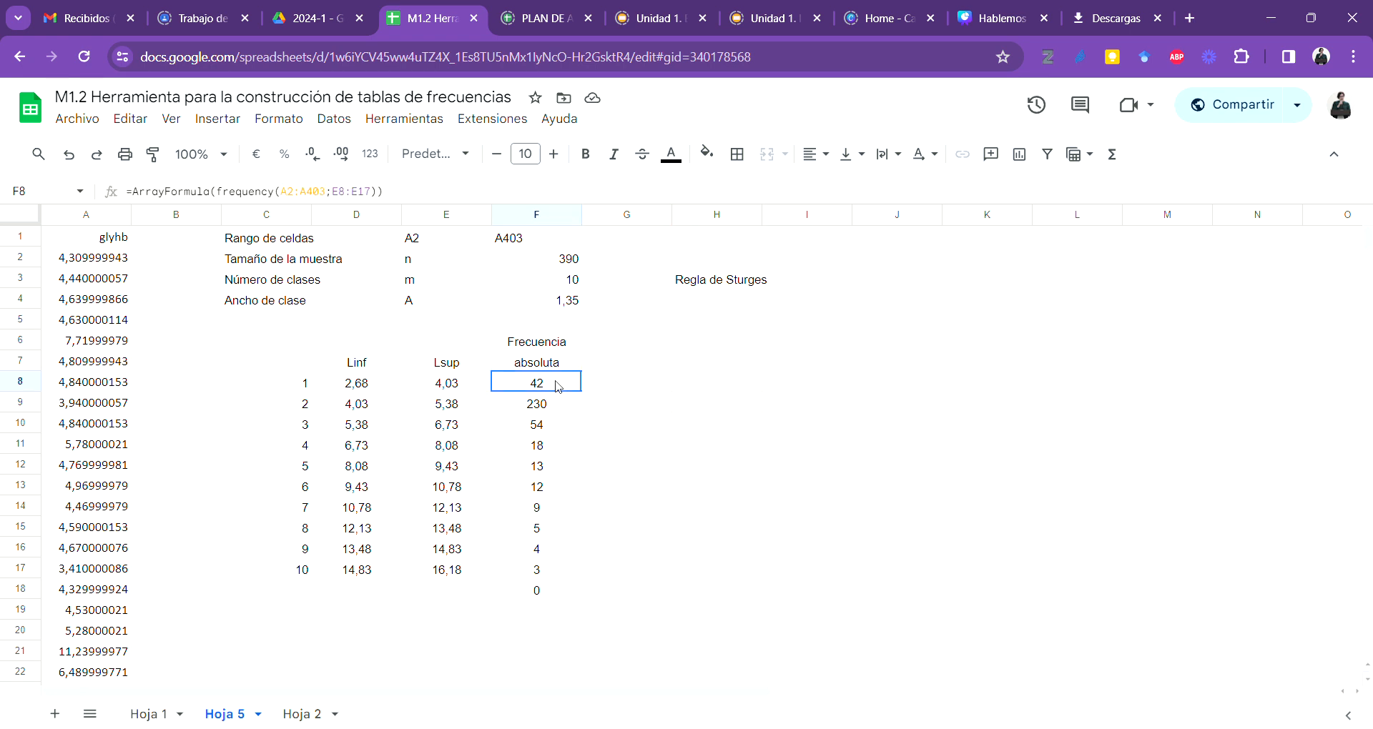
{"action": "left_click_drag", "start_coordinate": [555, 566], "coordinate": [556, 574]}
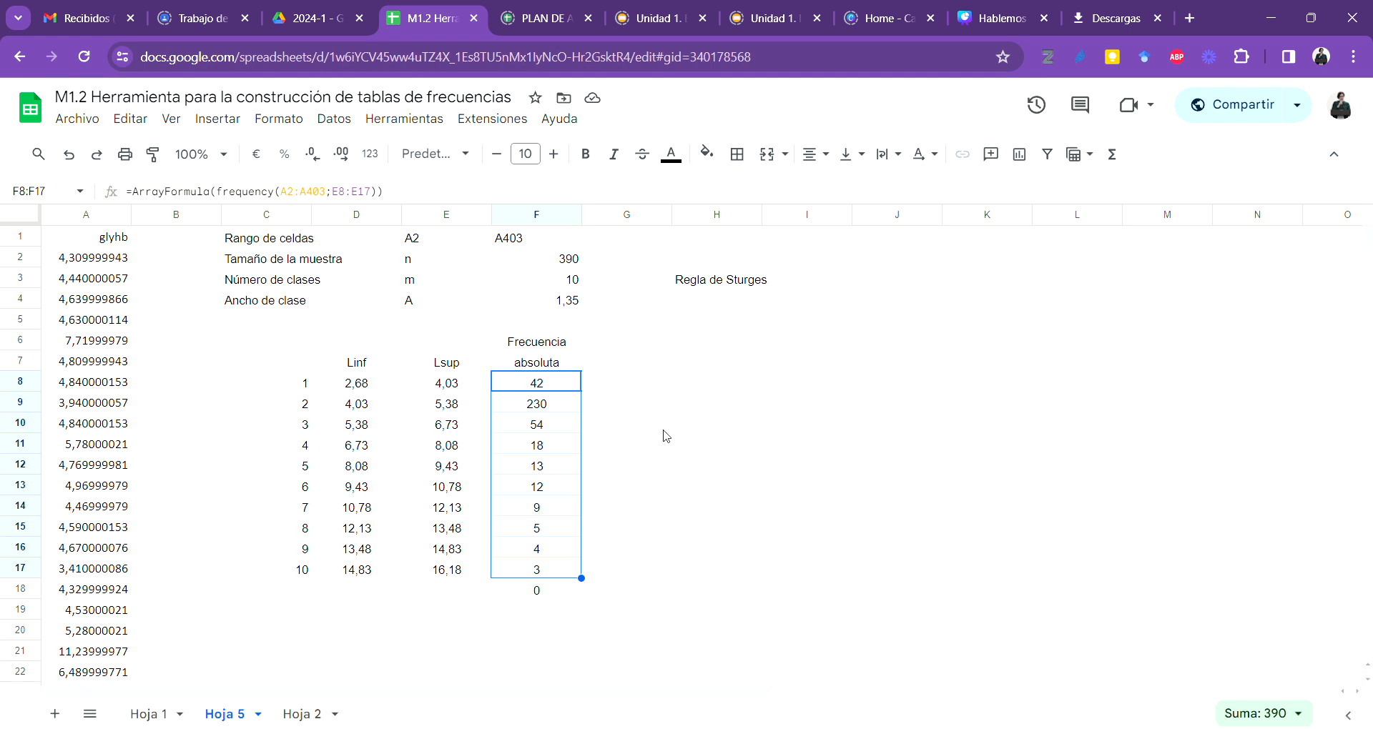
Step: Add the column header "Frecuencia acumulativa" beside the absolute frequency, split over cells G6 (Frecuencia) and G7 (acumulativa)
{"action": "left_click", "coordinate": [632, 344]}
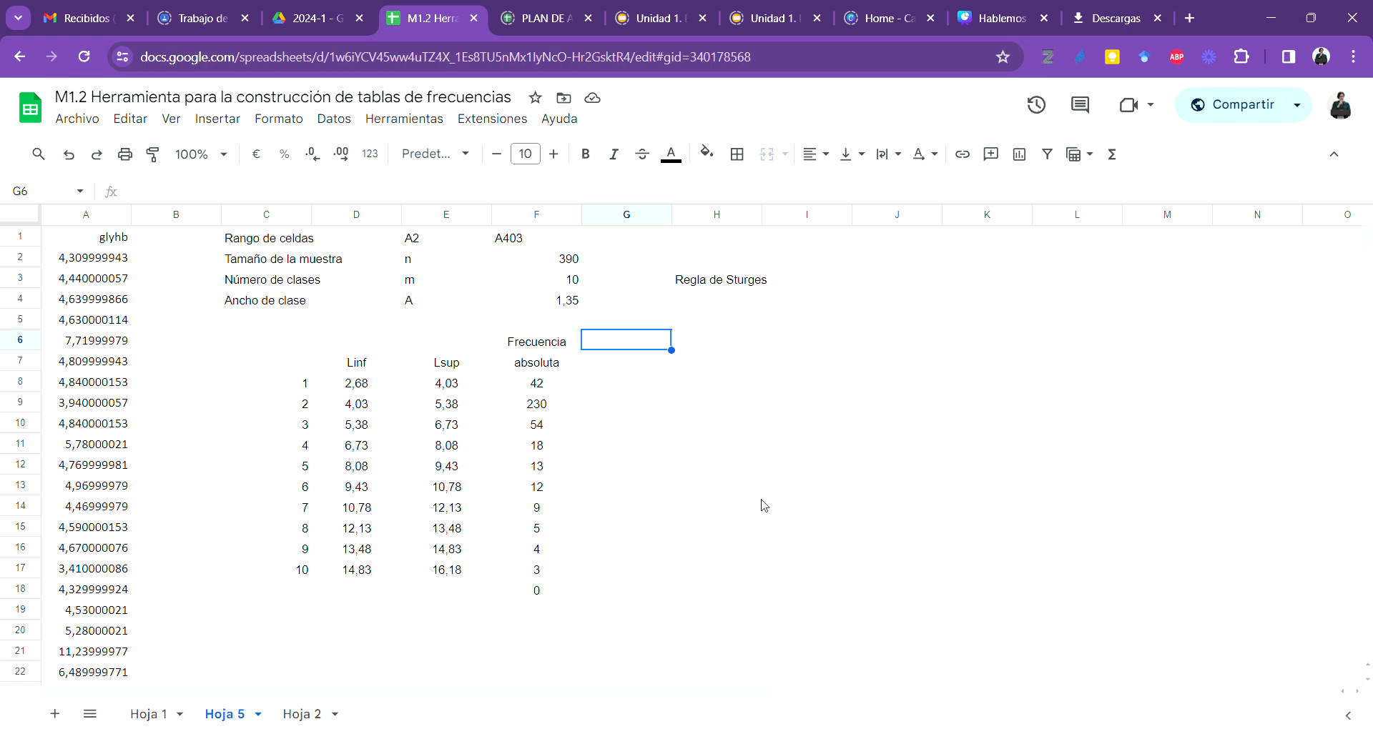
{"action": "type", "text": "Frecue"}
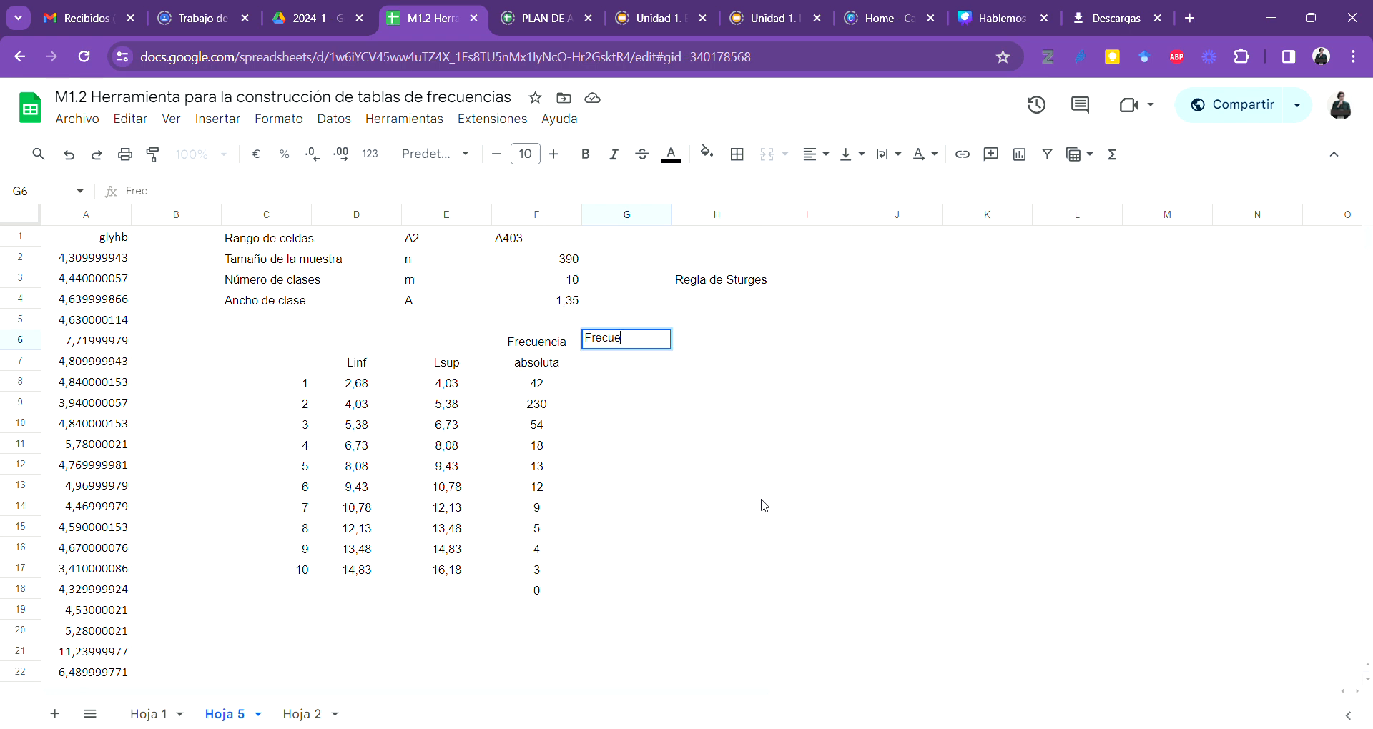
{"action": "type", "text": "ncia"}
{"action": "key", "text": "Return"}
{"action": "type", "text": "acum"}
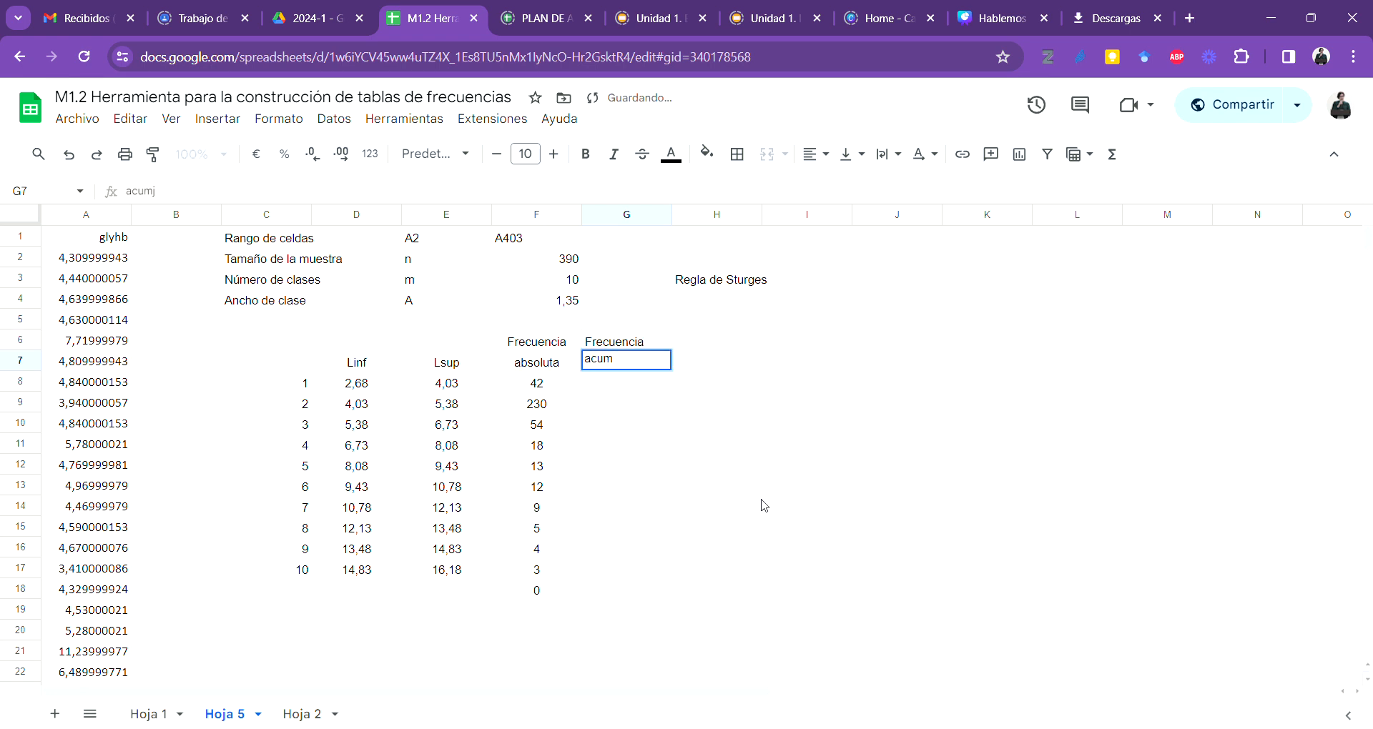
{"action": "type", "text": "ulativa"}
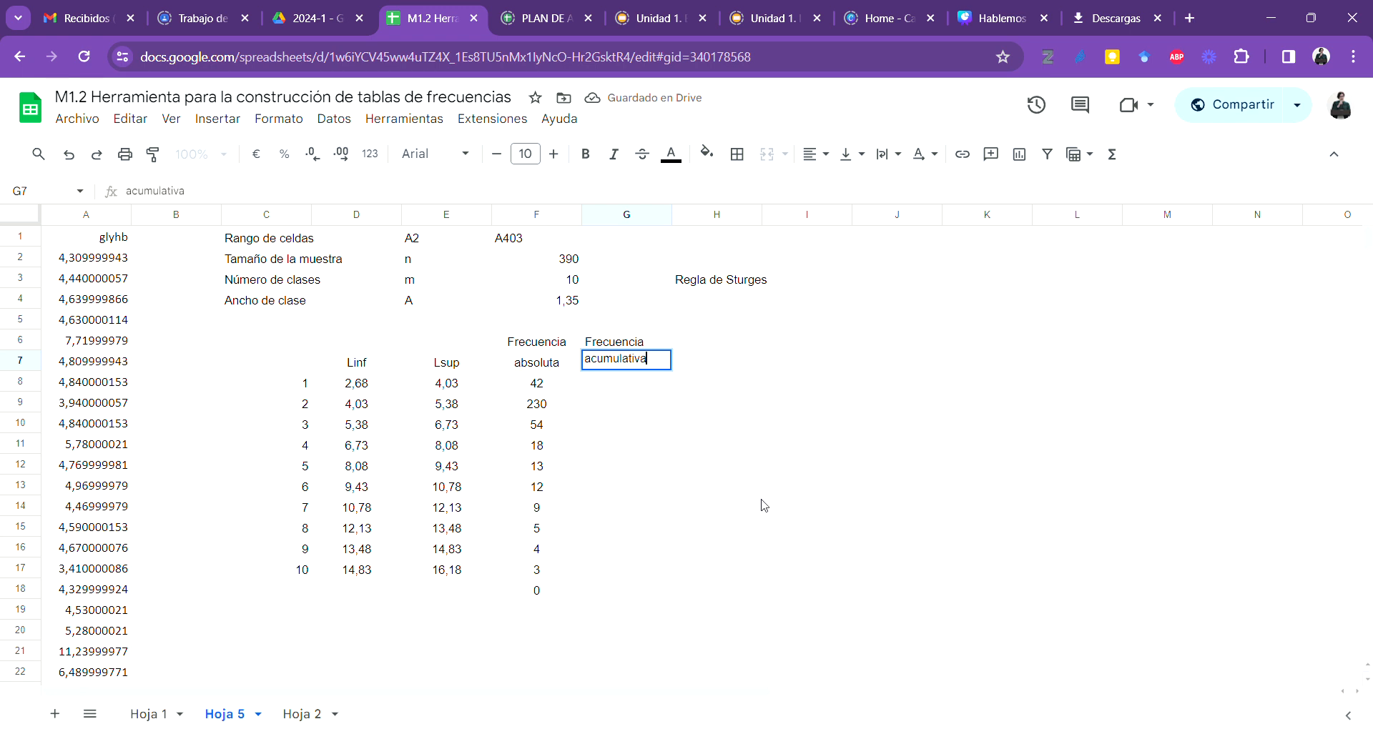
{"action": "key", "text": "Tab"}
Step: Add the column header "Frecuencia relativa", split over cells H6 (Frecuencia) and H7 (relativa)
{"action": "key", "text": "Up"}
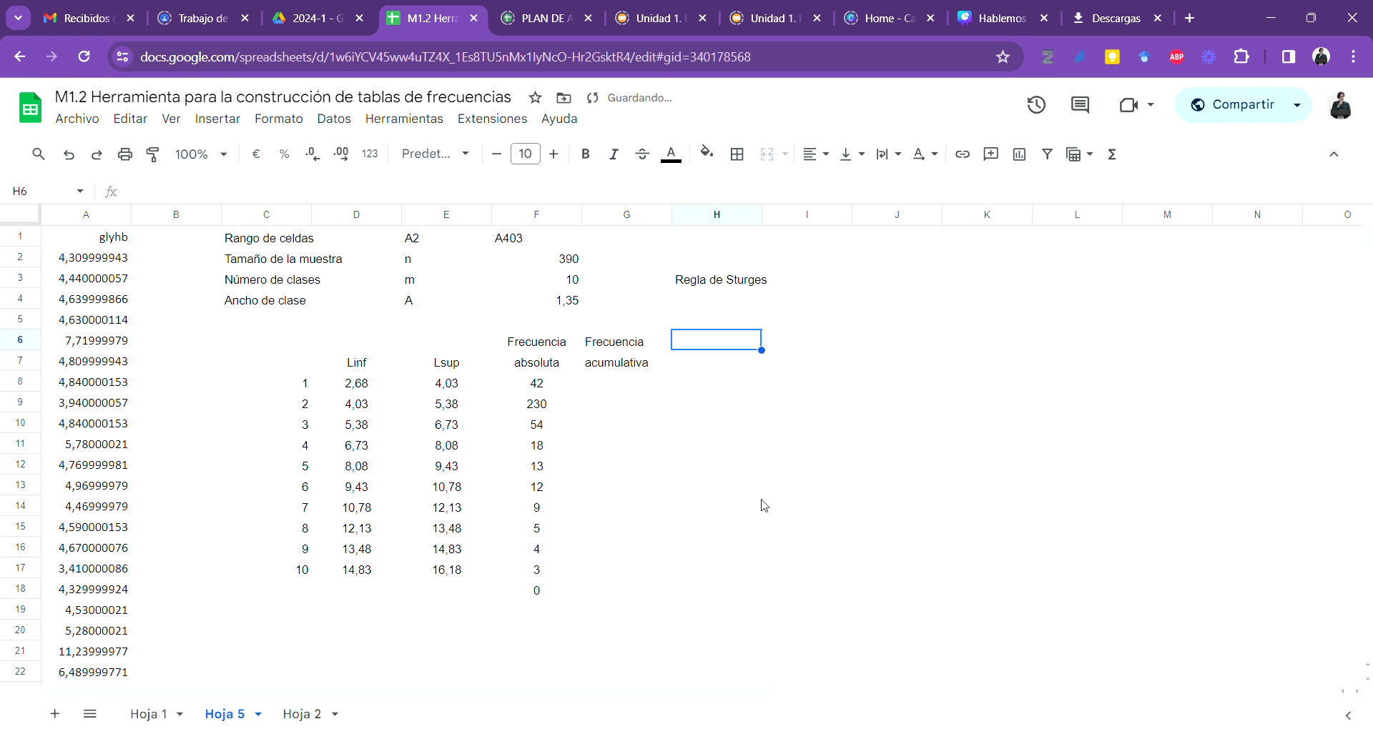
{"action": "type", "text": "Frecuencia"}
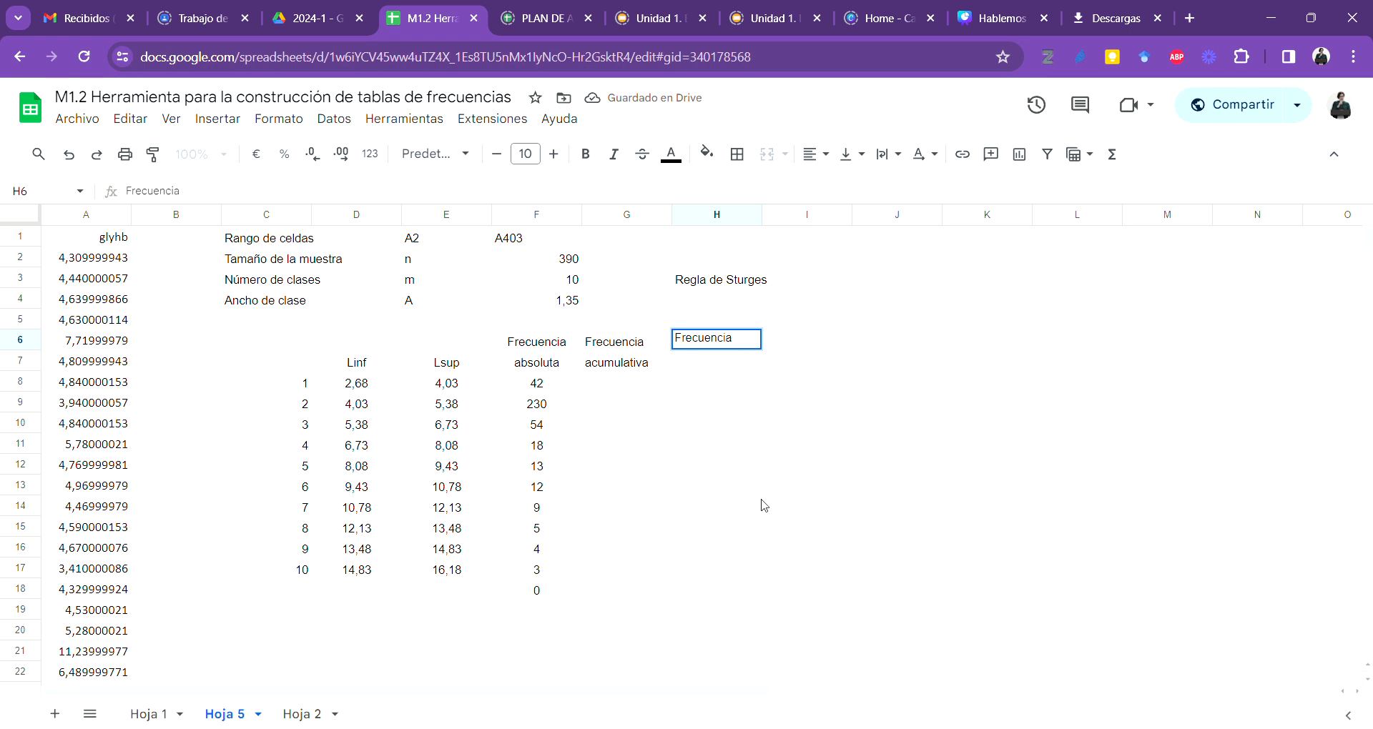
{"action": "key", "text": "Return"}
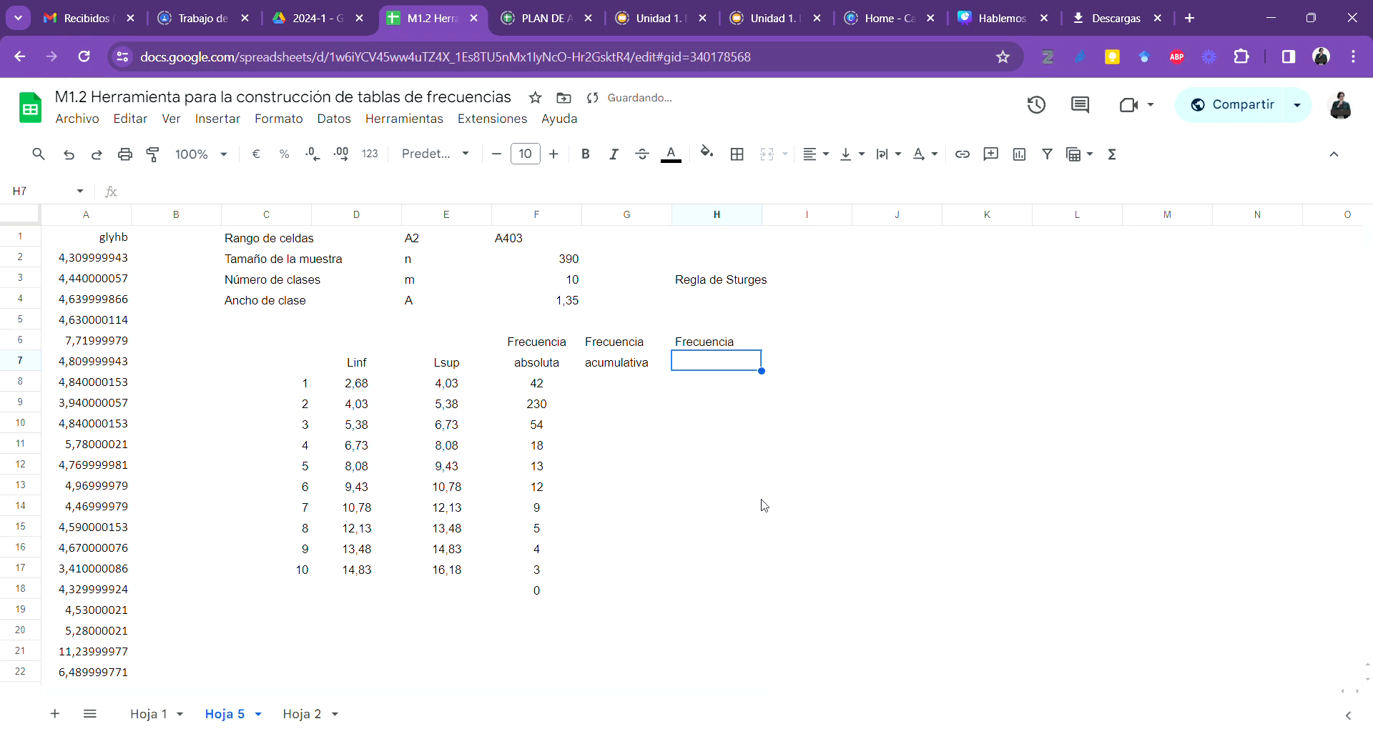
{"action": "type", "text": "relativa"}
{"action": "key", "text": "Tab"}
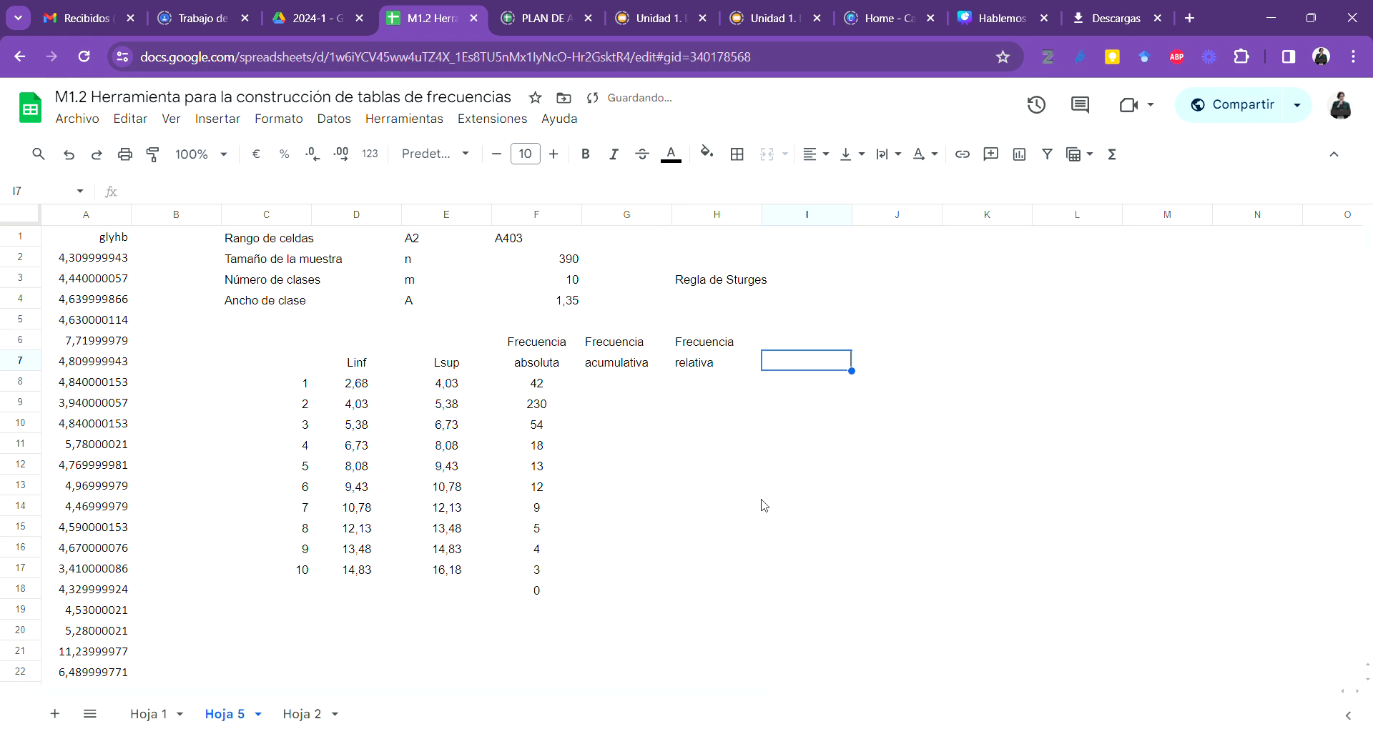
Step: Add the header "Frecuencia acumulada relativa" in I6 (Frecuencia, copied from H6) and I7 (acumulada relativa), and widen column I to fit it
{"action": "key", "text": "Up"}
{"action": "key", "text": "Left"}
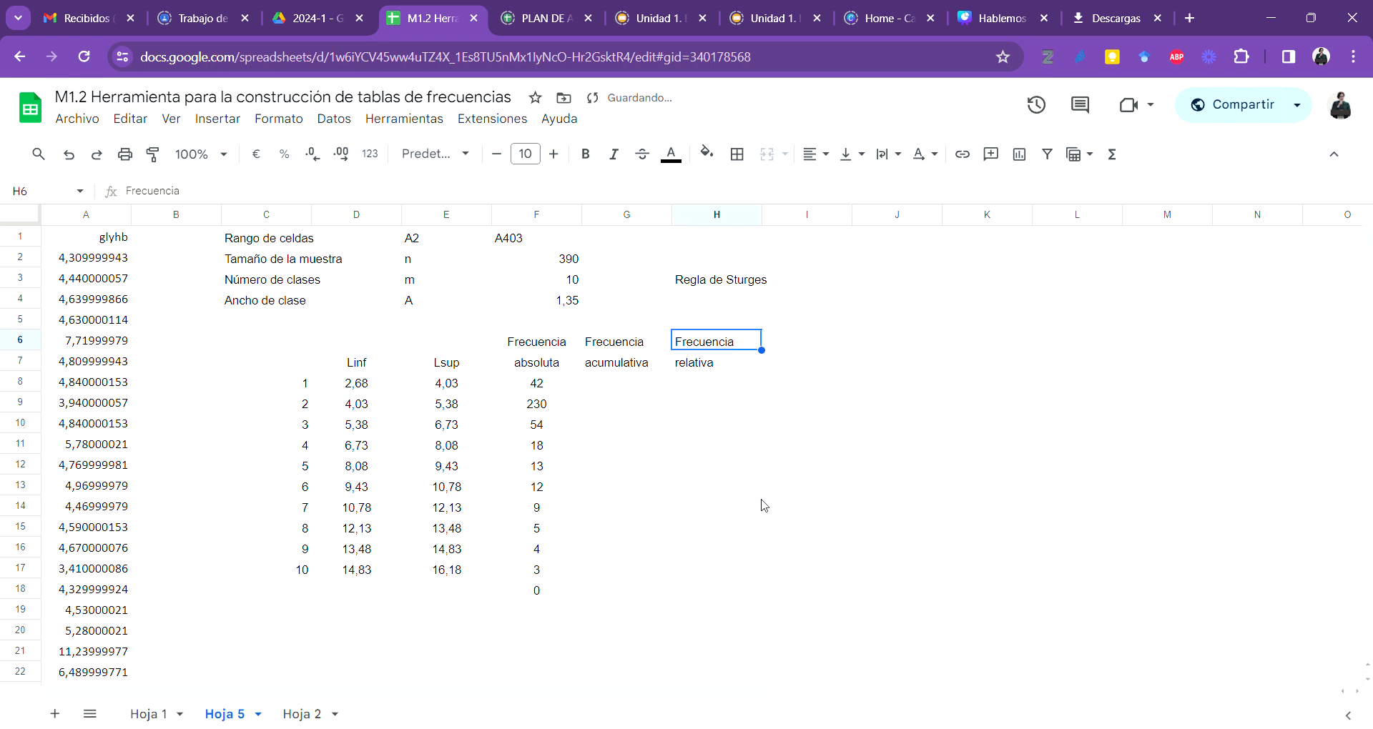
{"action": "key", "text": "ctrl+c"}
{"action": "key", "text": "Right"}
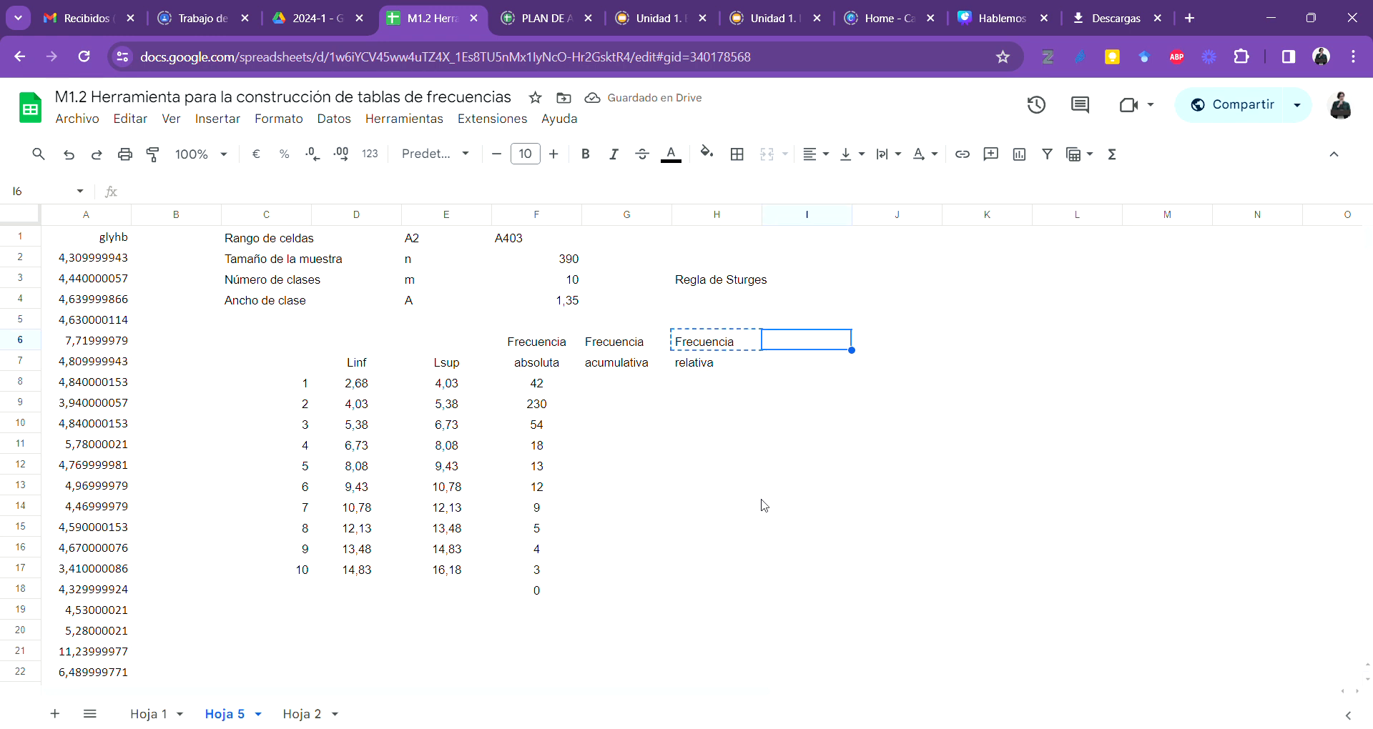
{"action": "key", "text": "ctrl+v"}
{"action": "key", "text": "Down"}
{"action": "type", "text": "acu"}
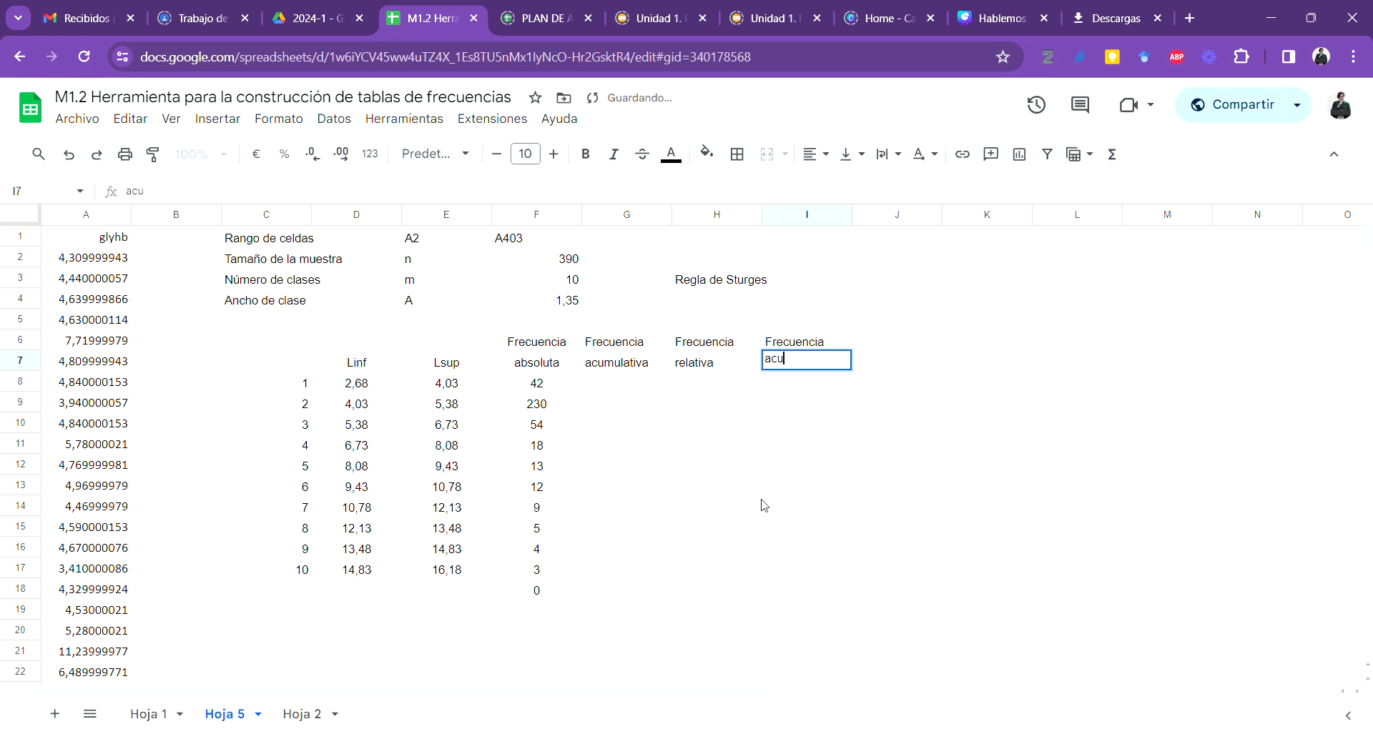
{"action": "type", "text": "mulada relat"}
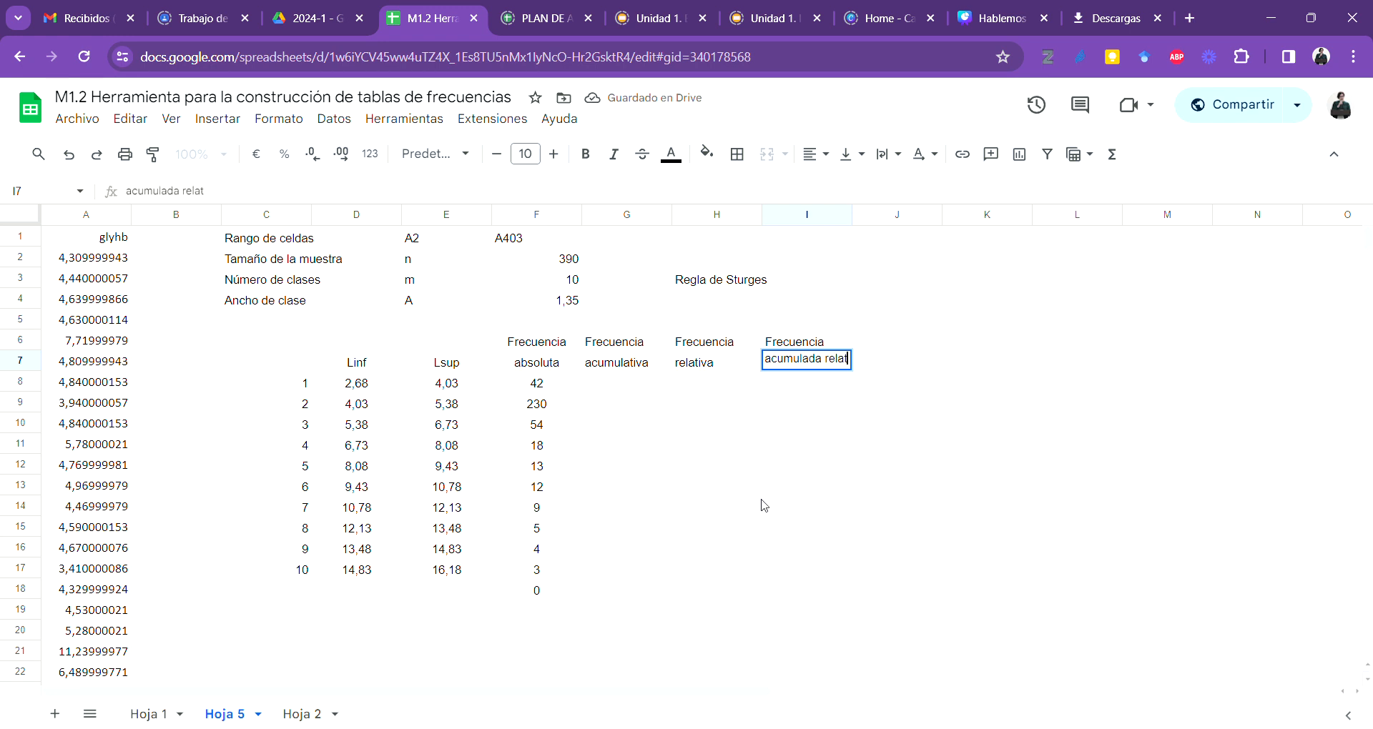
{"action": "type", "text": "iva"}
{"action": "key", "text": "Return"}
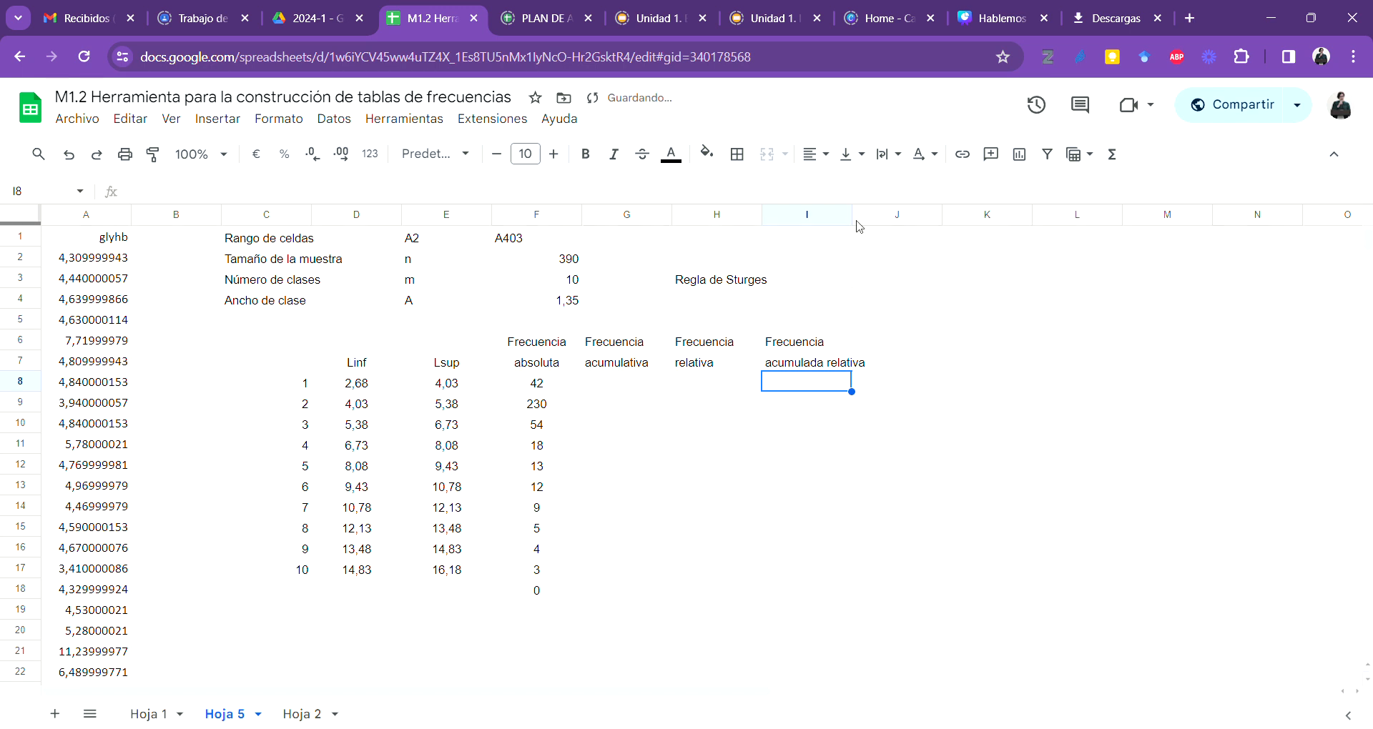
{"action": "left_click_drag", "start_coordinate": [859, 219], "coordinate": [880, 216]}
{"action": "left_click", "coordinate": [792, 466]}
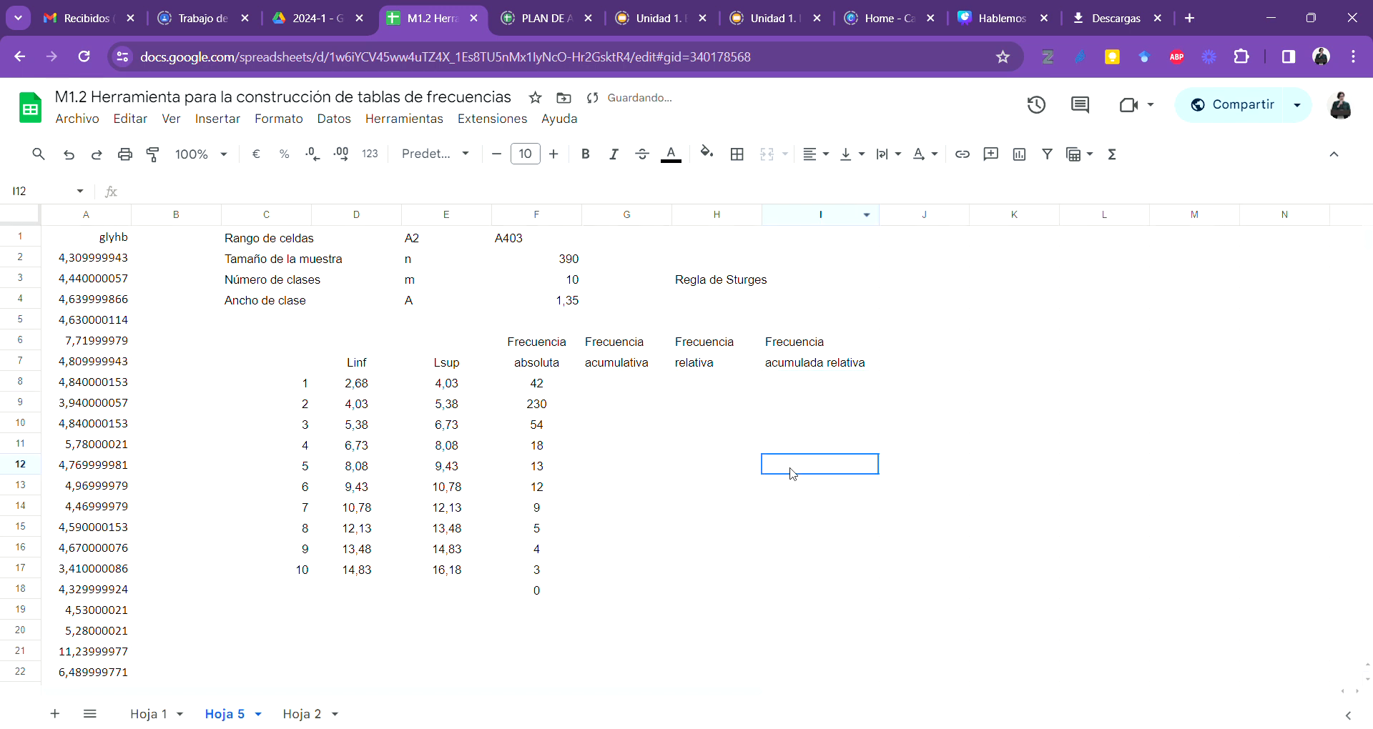
Step: Examine the first class's absolute frequency in F8 and go through the class numbers in C8:C17
{"action": "left_click", "coordinate": [655, 384]}
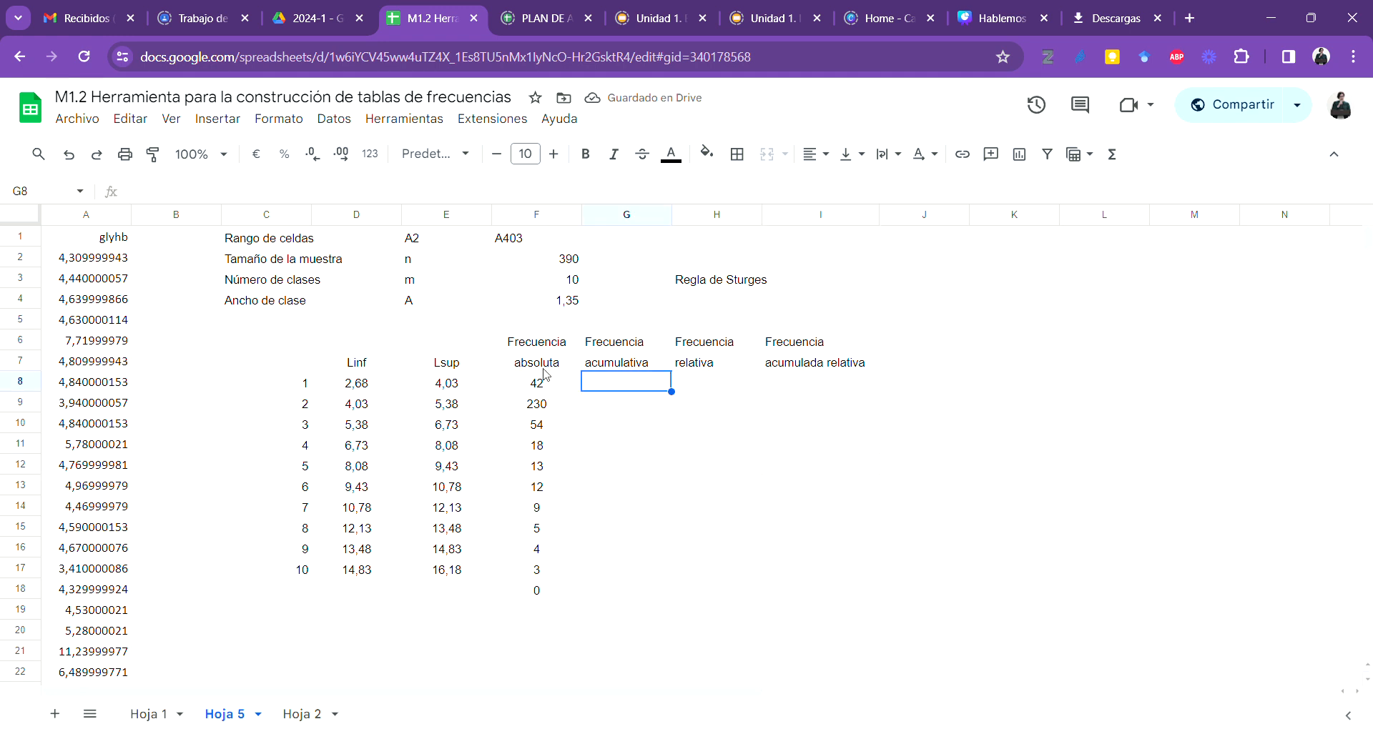
{"action": "left_click", "coordinate": [553, 390]}
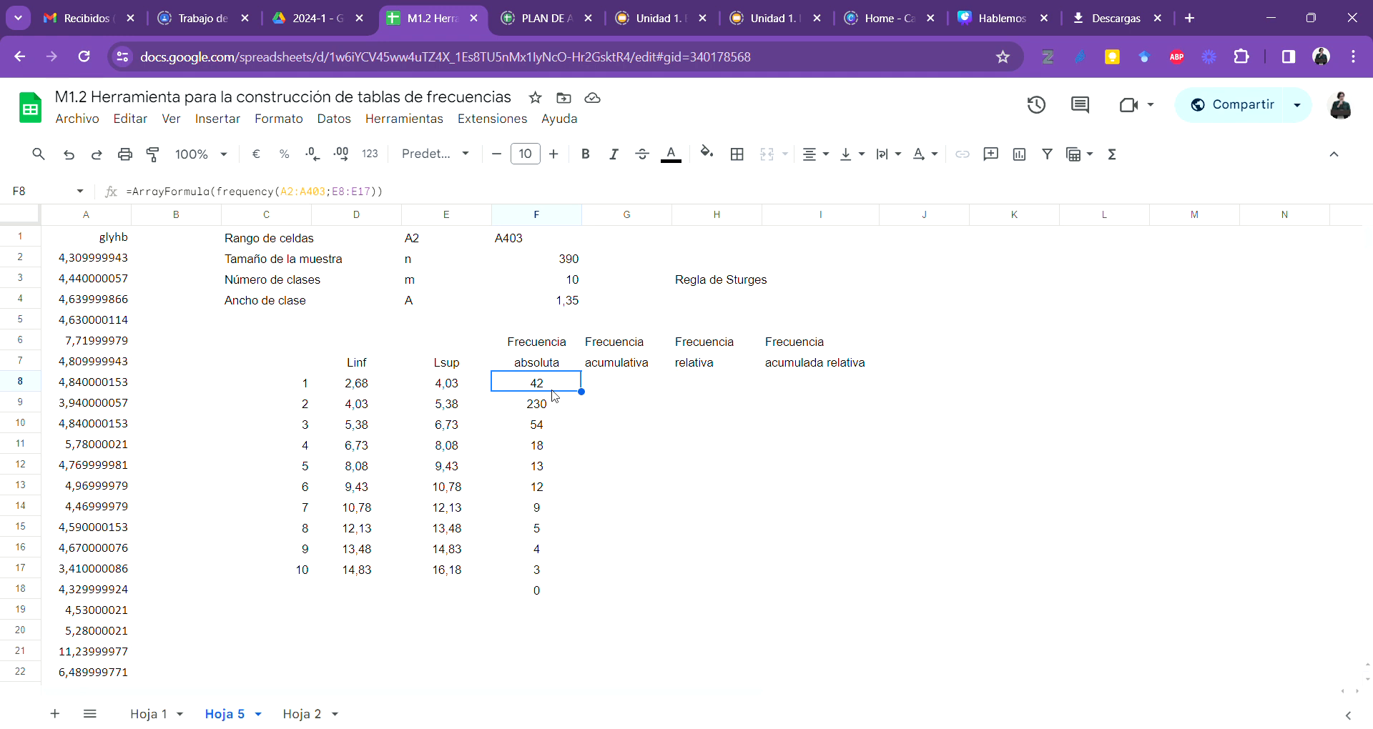
{"action": "left_click", "coordinate": [624, 382]}
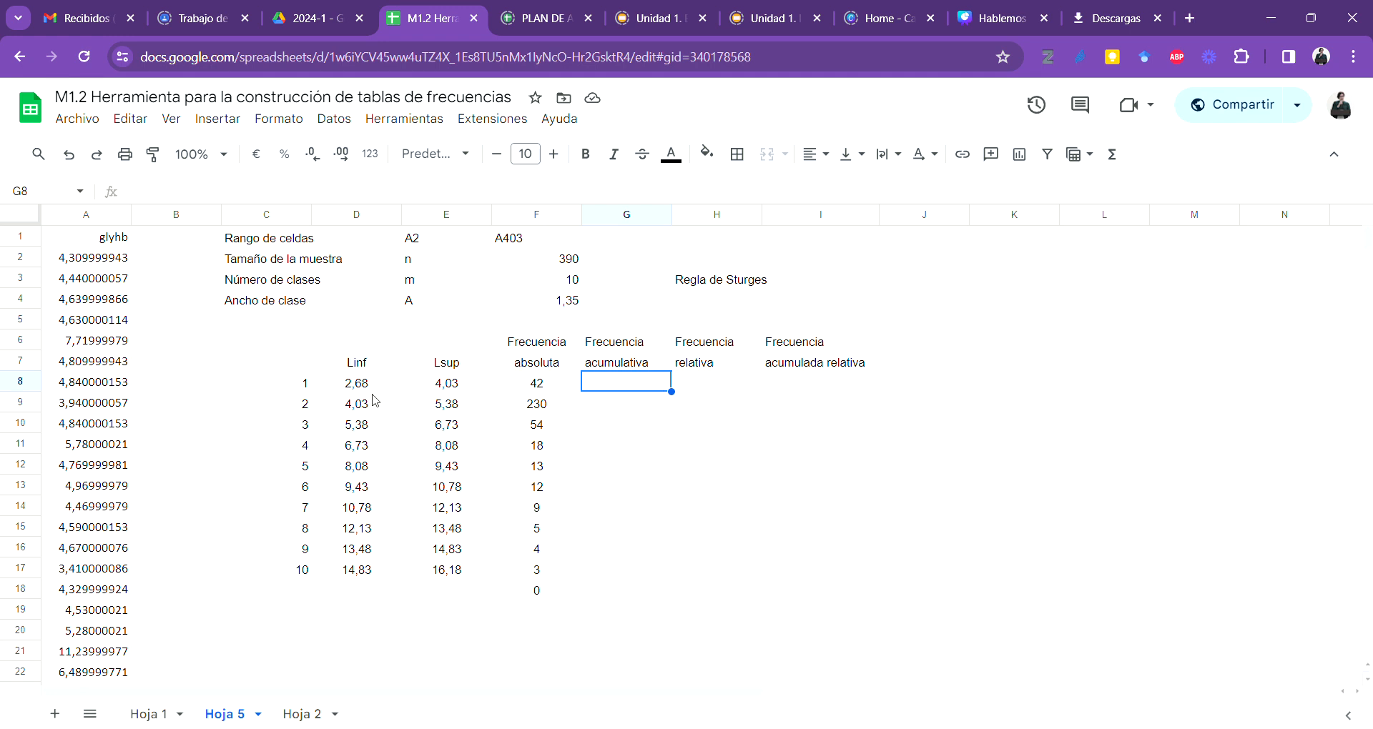
{"action": "left_click", "coordinate": [299, 387]}
{"action": "key", "text": "Down"}
{"action": "key", "text": "Down"}
{"action": "key", "text": "Down"}
{"action": "key", "text": "Down"}
{"action": "key", "text": "Down"}
{"action": "key", "text": "Down"}
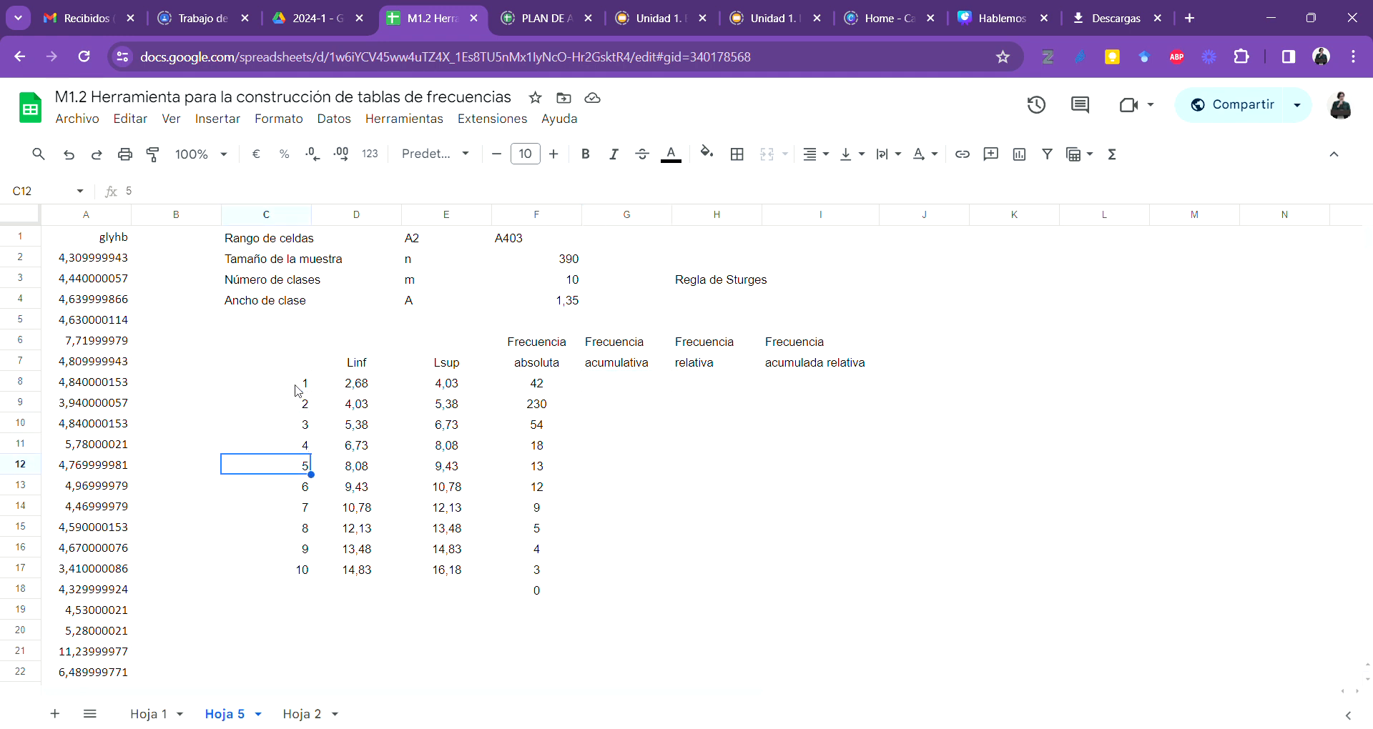
{"action": "key", "text": "Down"}
{"action": "key", "text": "Down"}
{"action": "key", "text": "Down"}
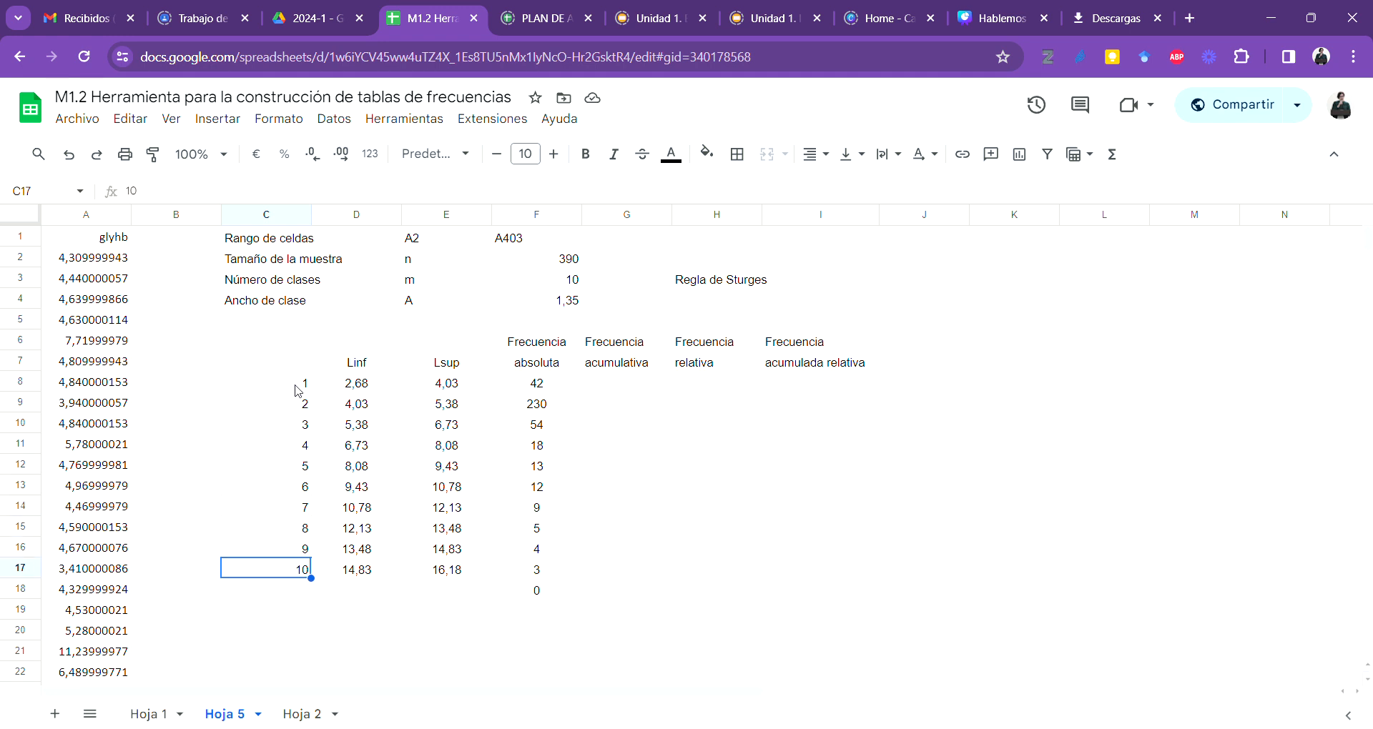
Step: Set the first cumulative frequency in G8 with the formula =F8 and reject the suggested autofill
{"action": "left_click", "coordinate": [629, 385]}
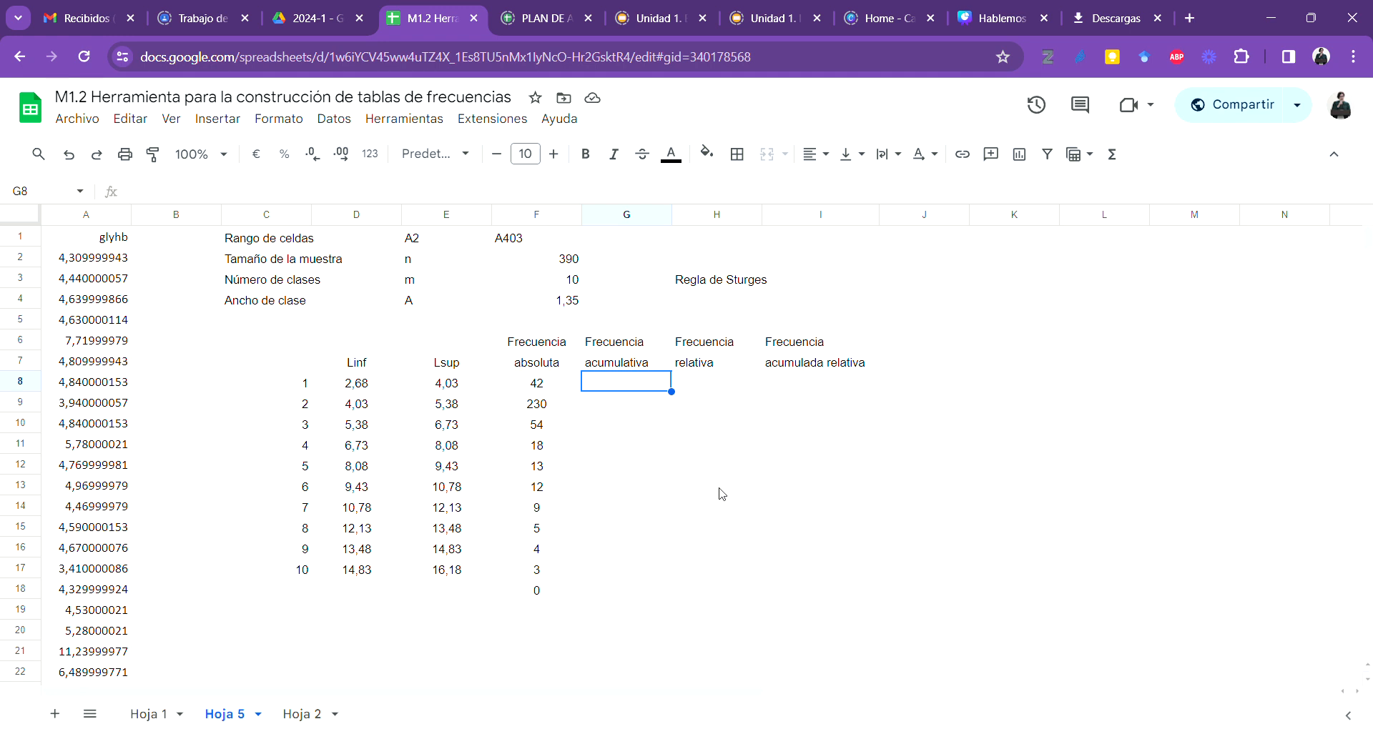
{"action": "type", "text": "="}
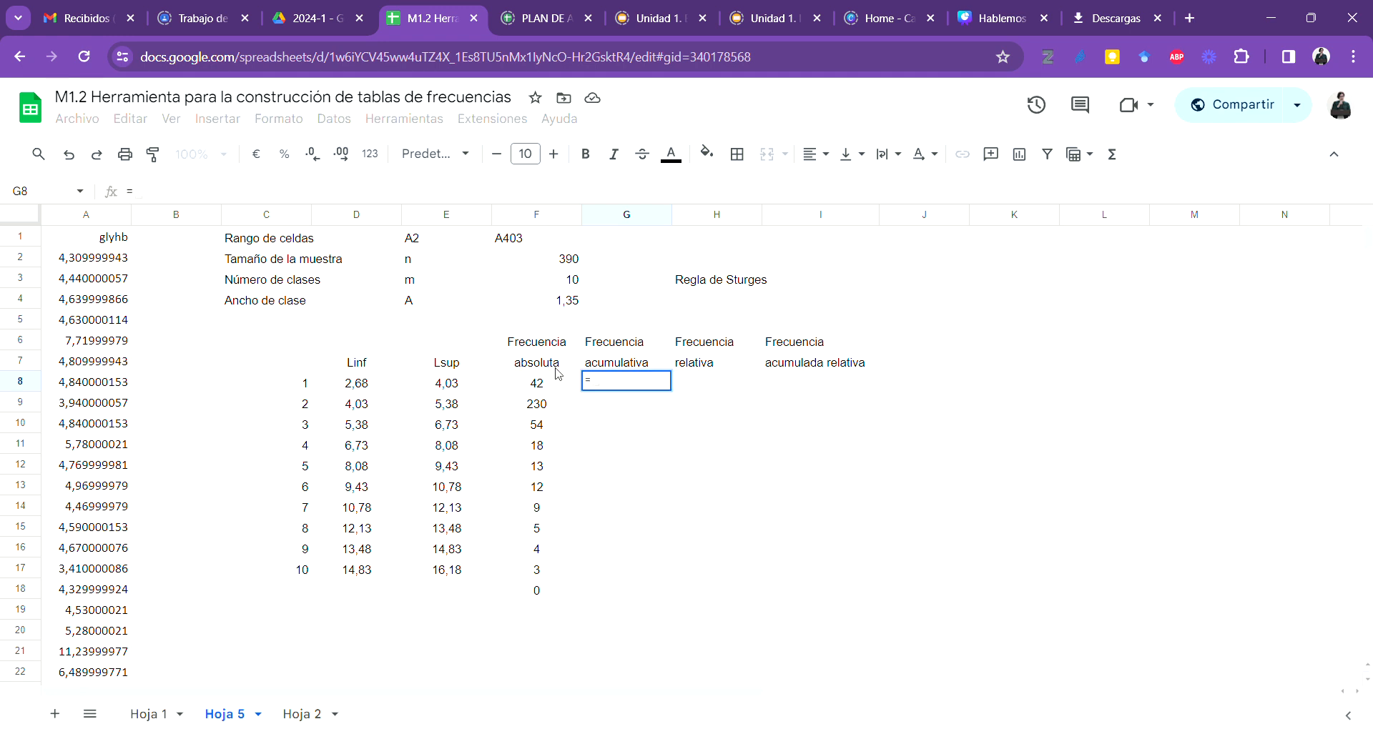
{"action": "left_click", "coordinate": [541, 385]}
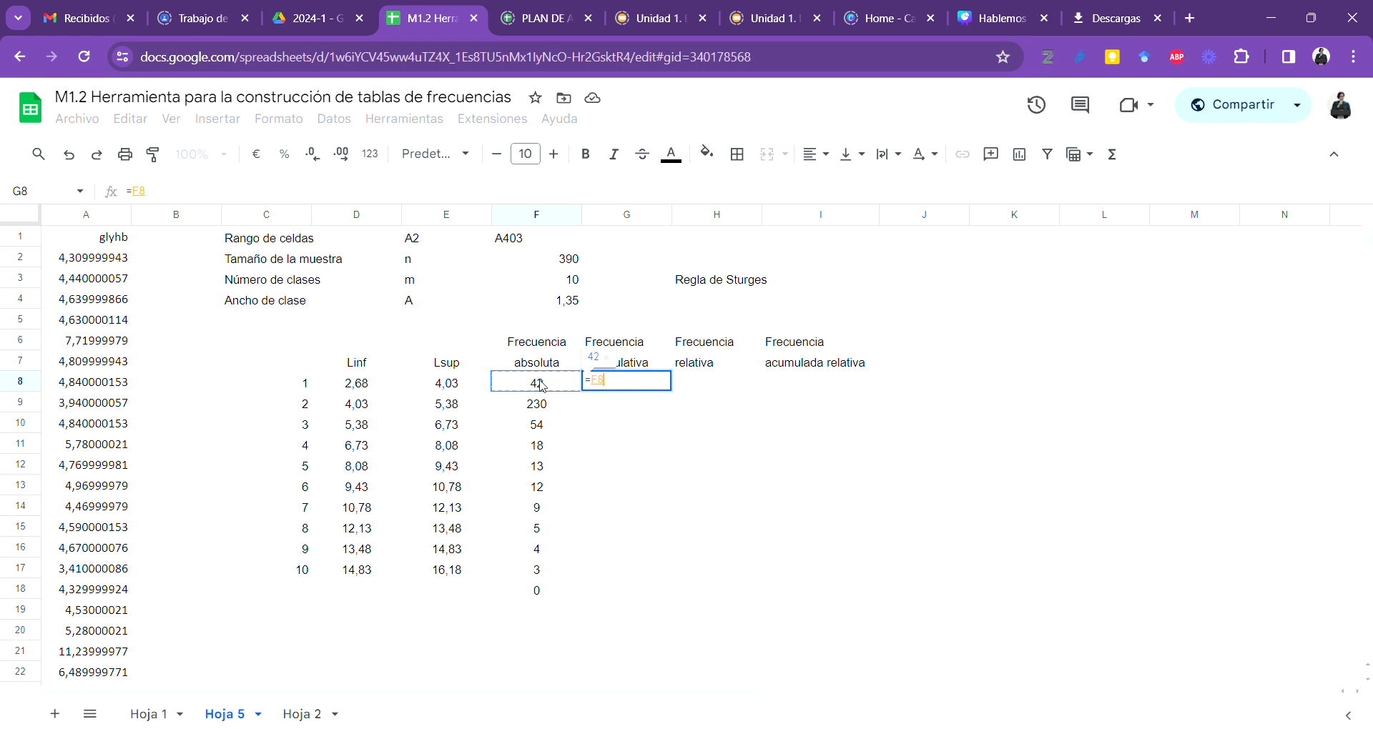
{"action": "key", "text": "Return"}
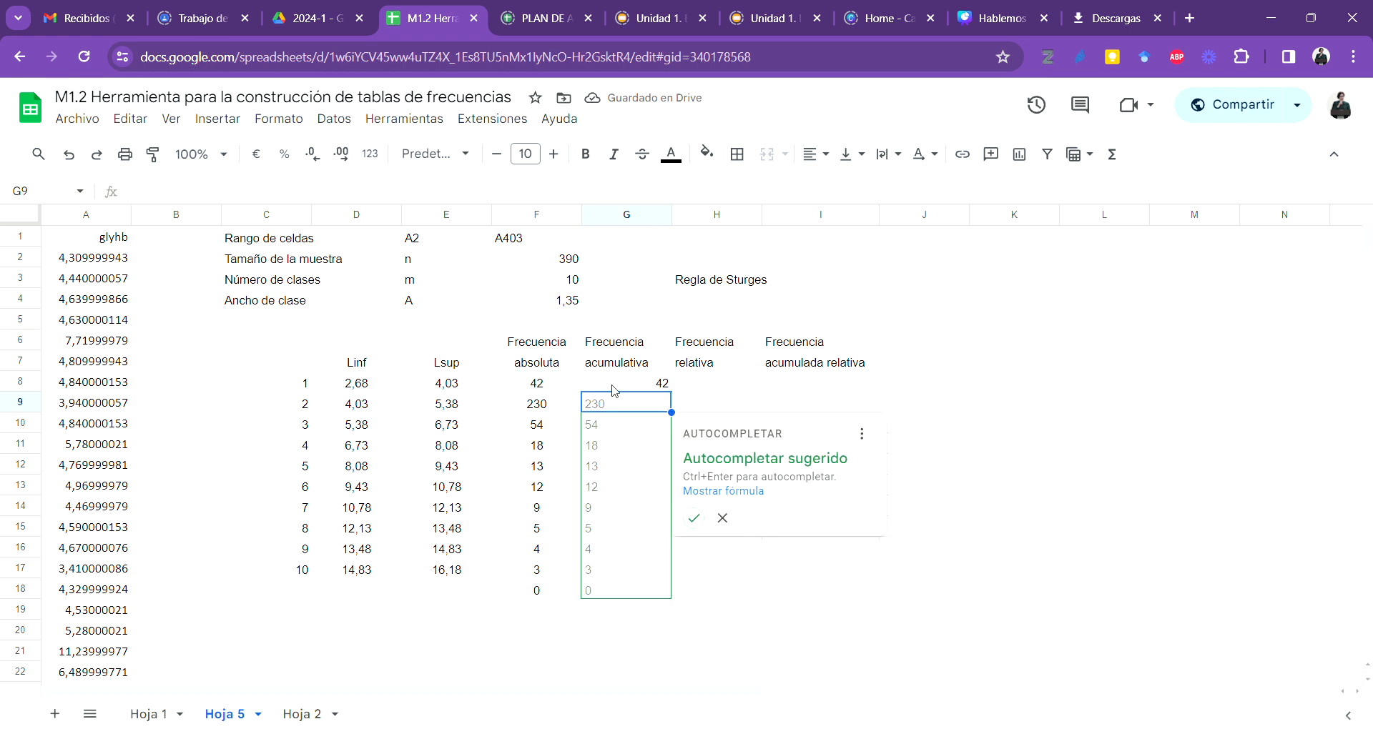
{"action": "left_click", "coordinate": [724, 522]}
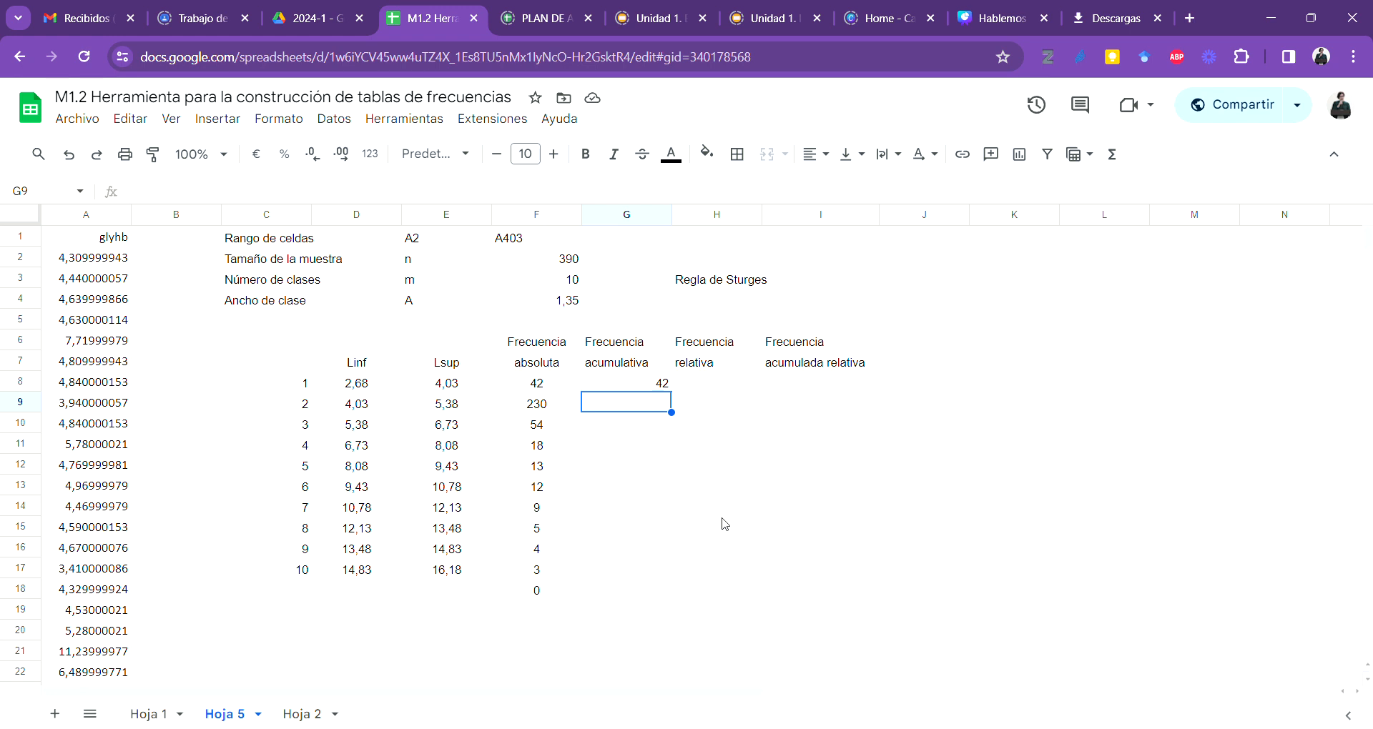
Step: Calculate the second class's cumulative frequency in cell G9 with the formula =F9+G8
{"action": "left_click", "coordinate": [608, 447]}
{"action": "left_click", "coordinate": [657, 403]}
{"action": "type", "text": "="}
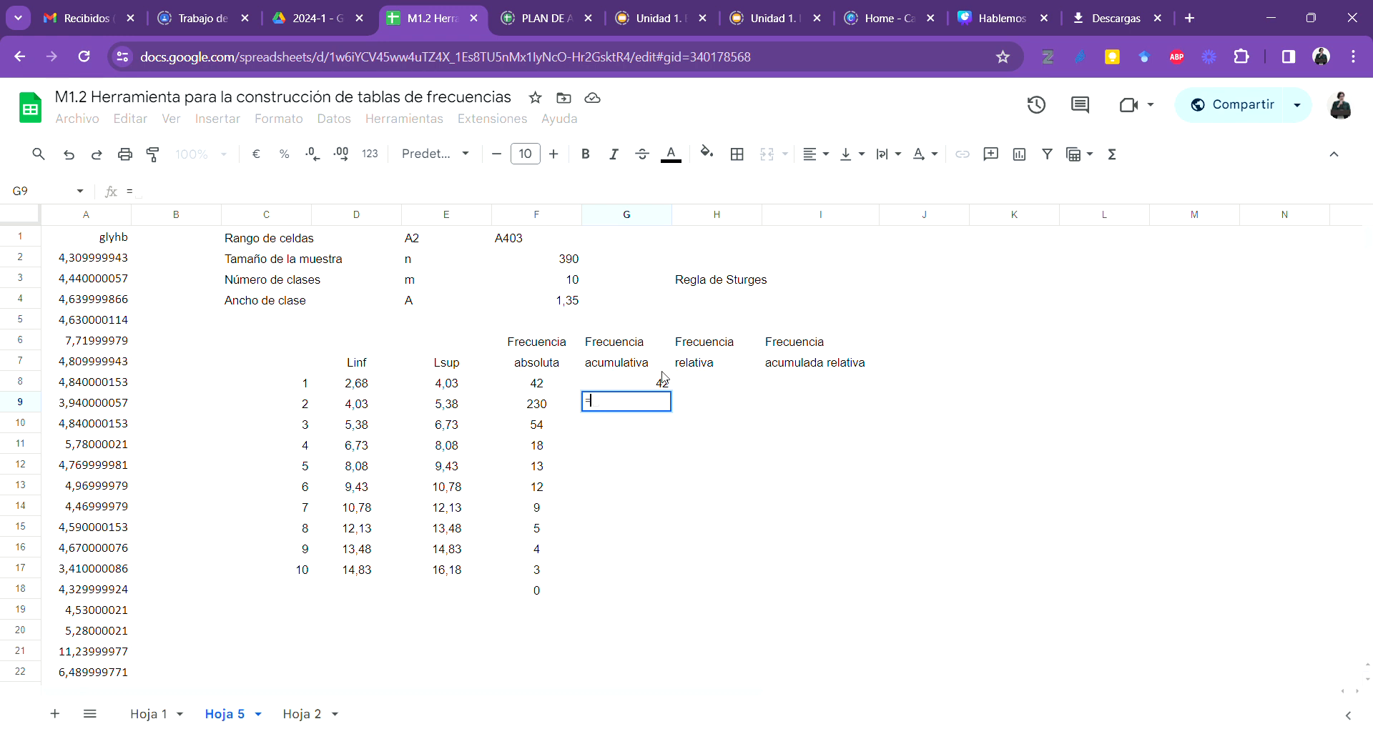
{"action": "left_click", "coordinate": [553, 407]}
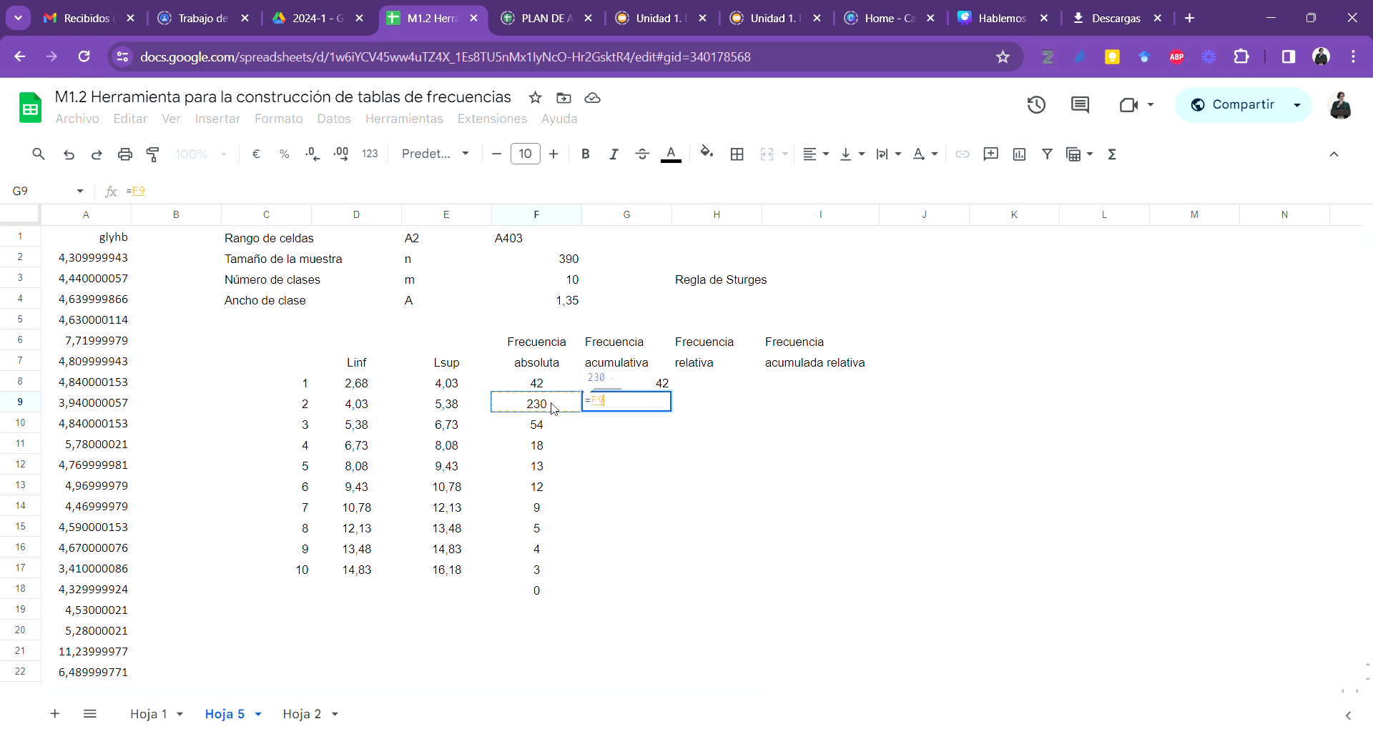
{"action": "type", "text": "+"}
{"action": "left_click", "coordinate": [664, 384]}
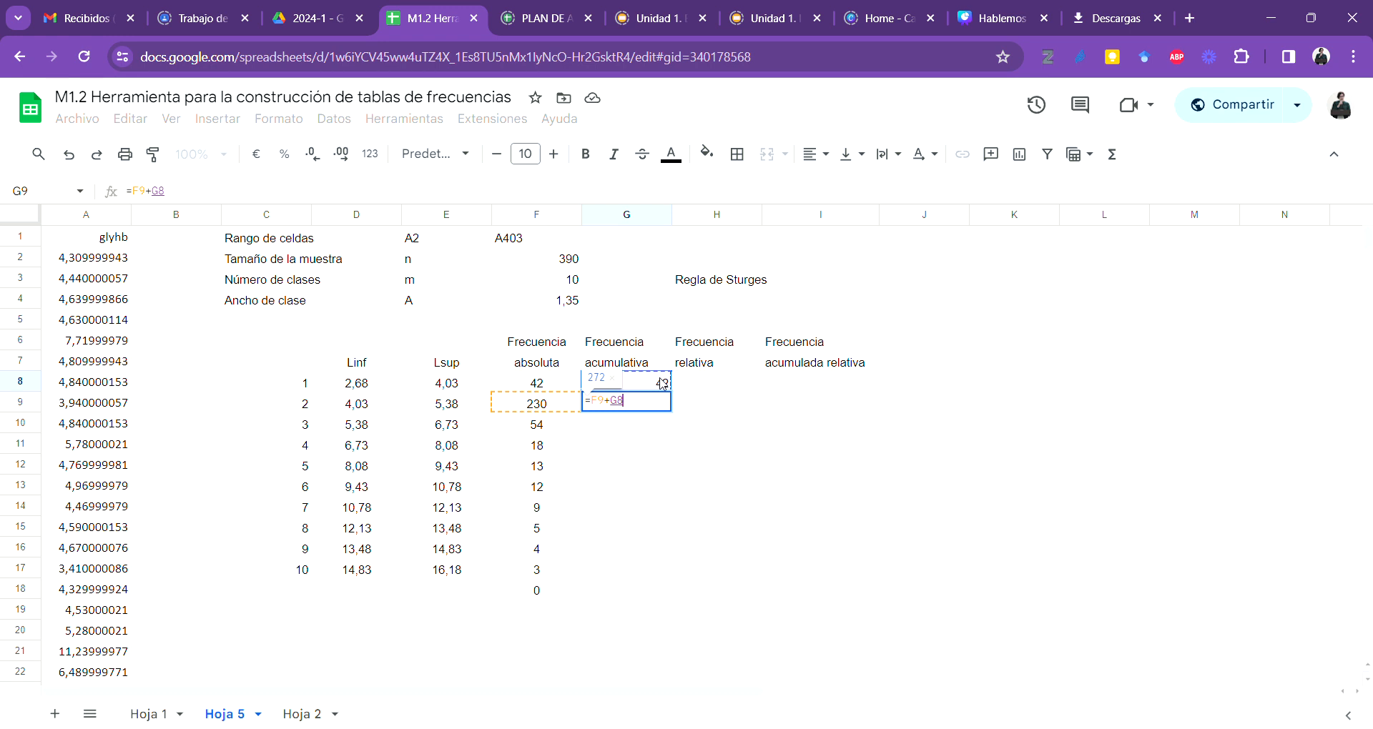
{"action": "key", "text": "Return"}
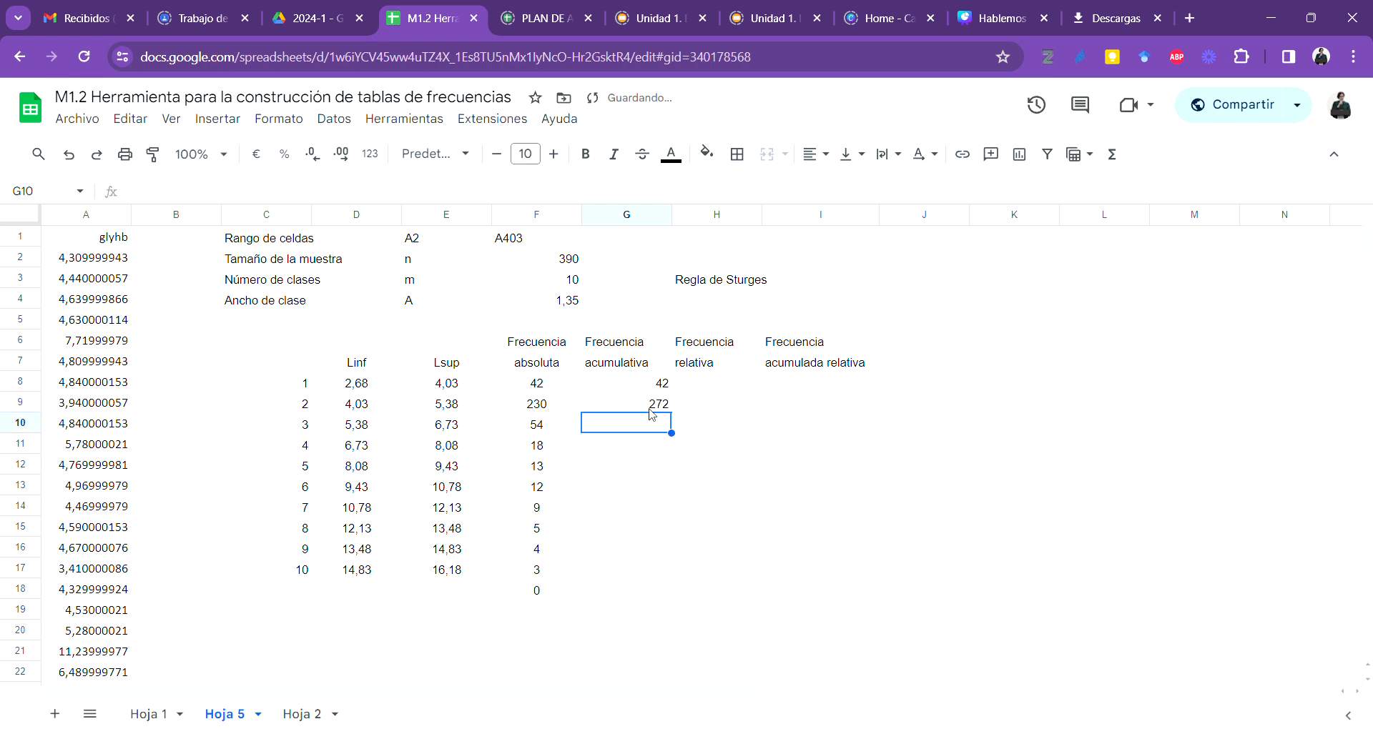
Step: Copy the cumulative frequency formula from G9 down to G17
{"action": "left_click", "coordinate": [648, 409]}
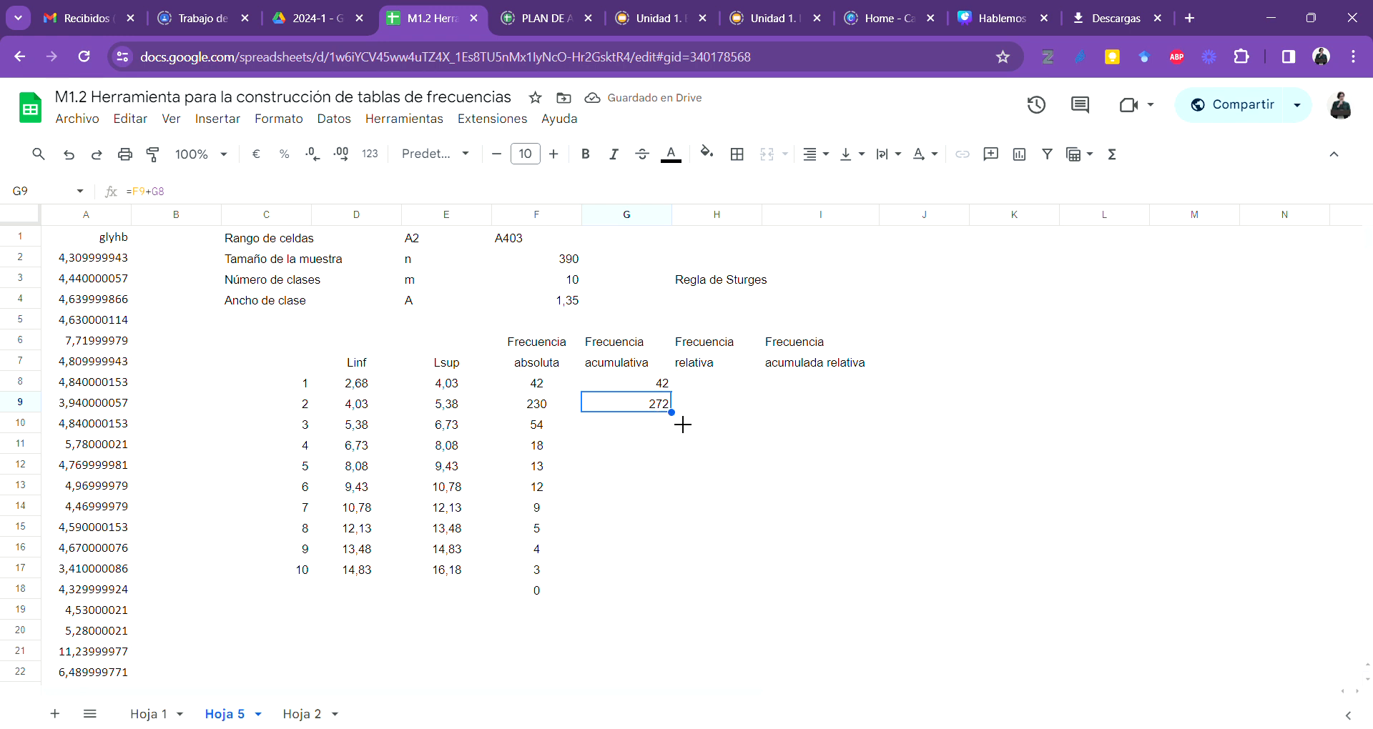
{"action": "left_click_drag", "start_coordinate": [672, 413], "coordinate": [674, 576]}
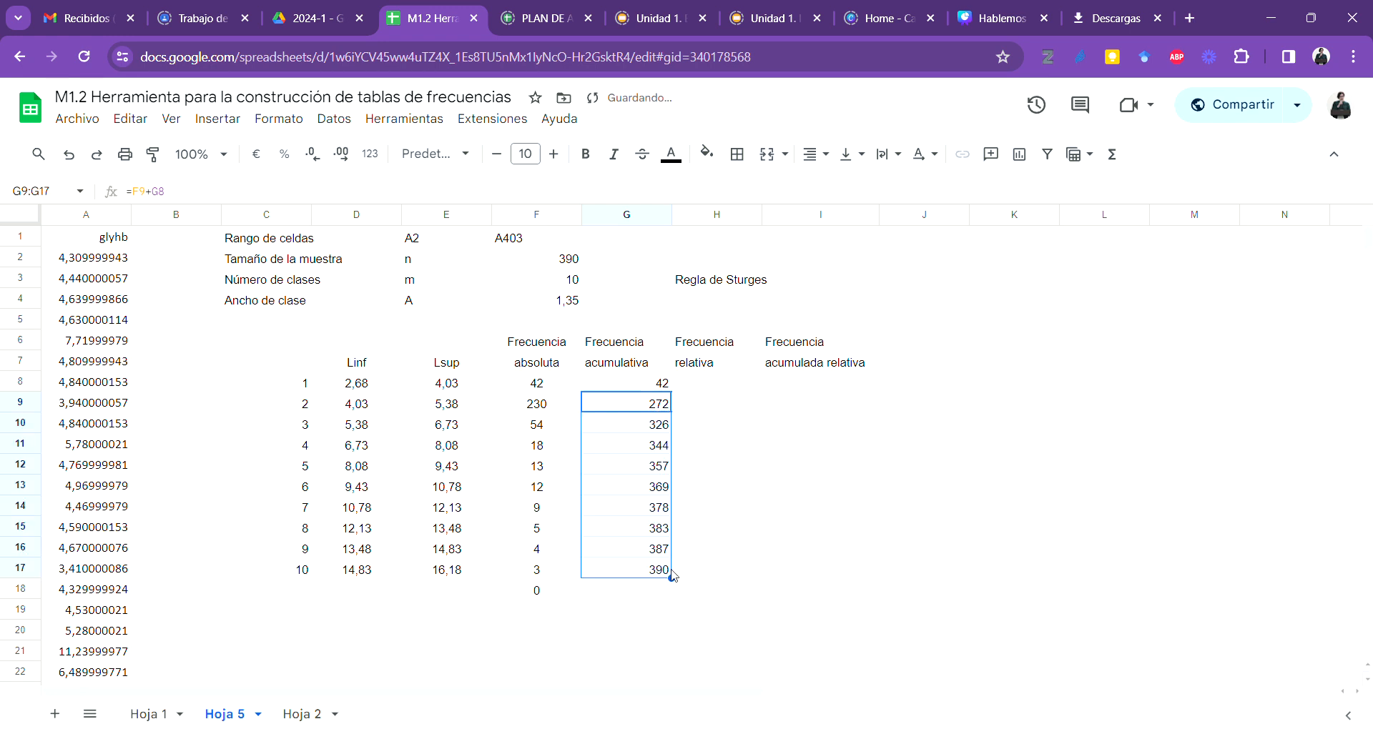
{"action": "left_click", "coordinate": [719, 590]}
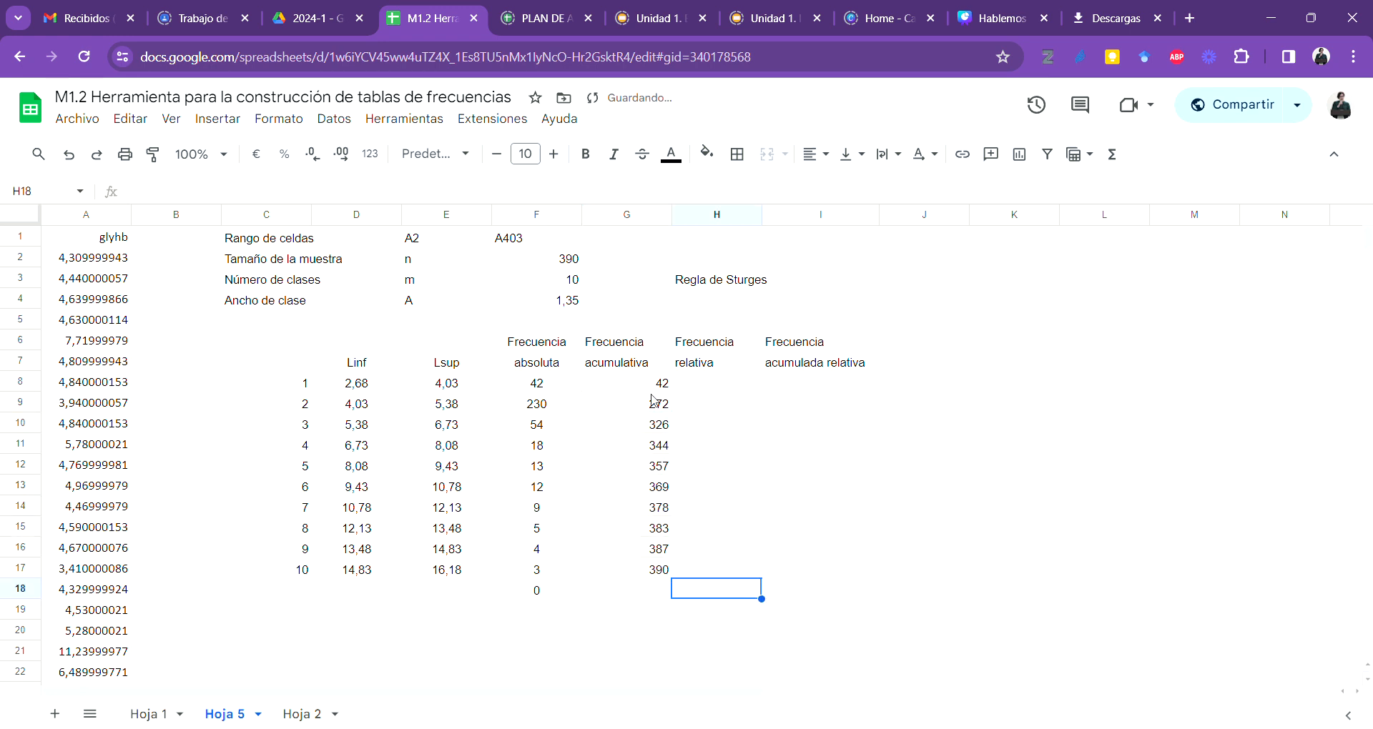
Step: Center the cumulative frequency column horizontally, headers included, in cells G6:G17
{"action": "left_click_drag", "start_coordinate": [647, 342], "coordinate": [653, 576]}
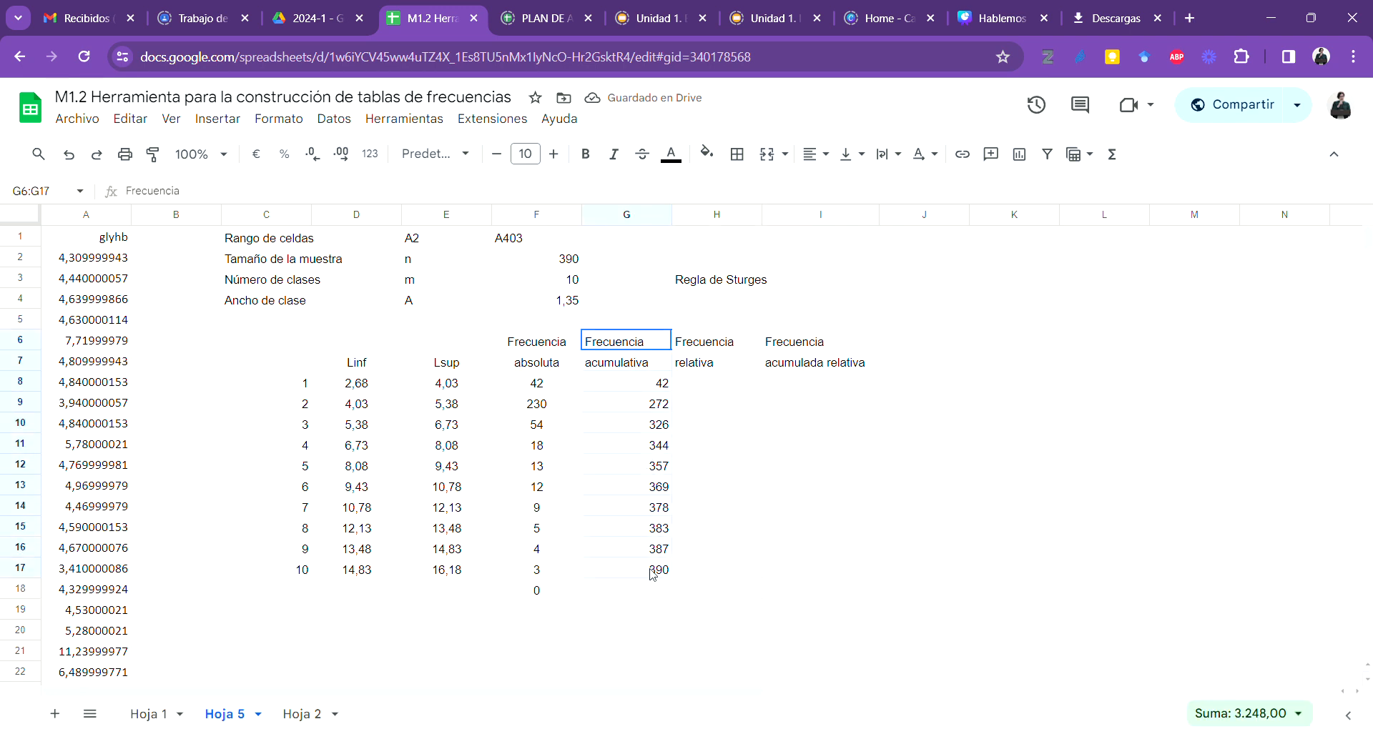
{"action": "left_click", "coordinate": [815, 154]}
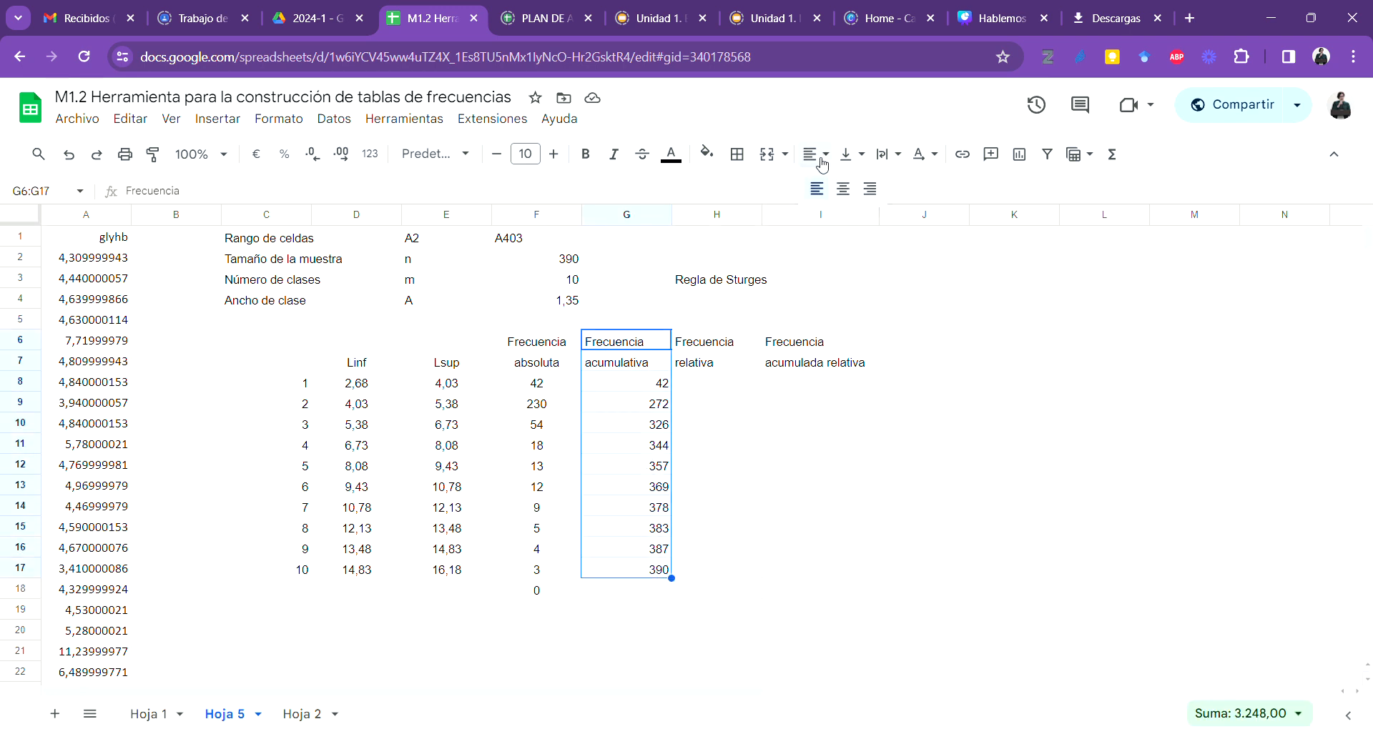
{"action": "left_click", "coordinate": [850, 197]}
{"action": "left_click", "coordinate": [715, 427]}
{"action": "left_click", "coordinate": [618, 468]}
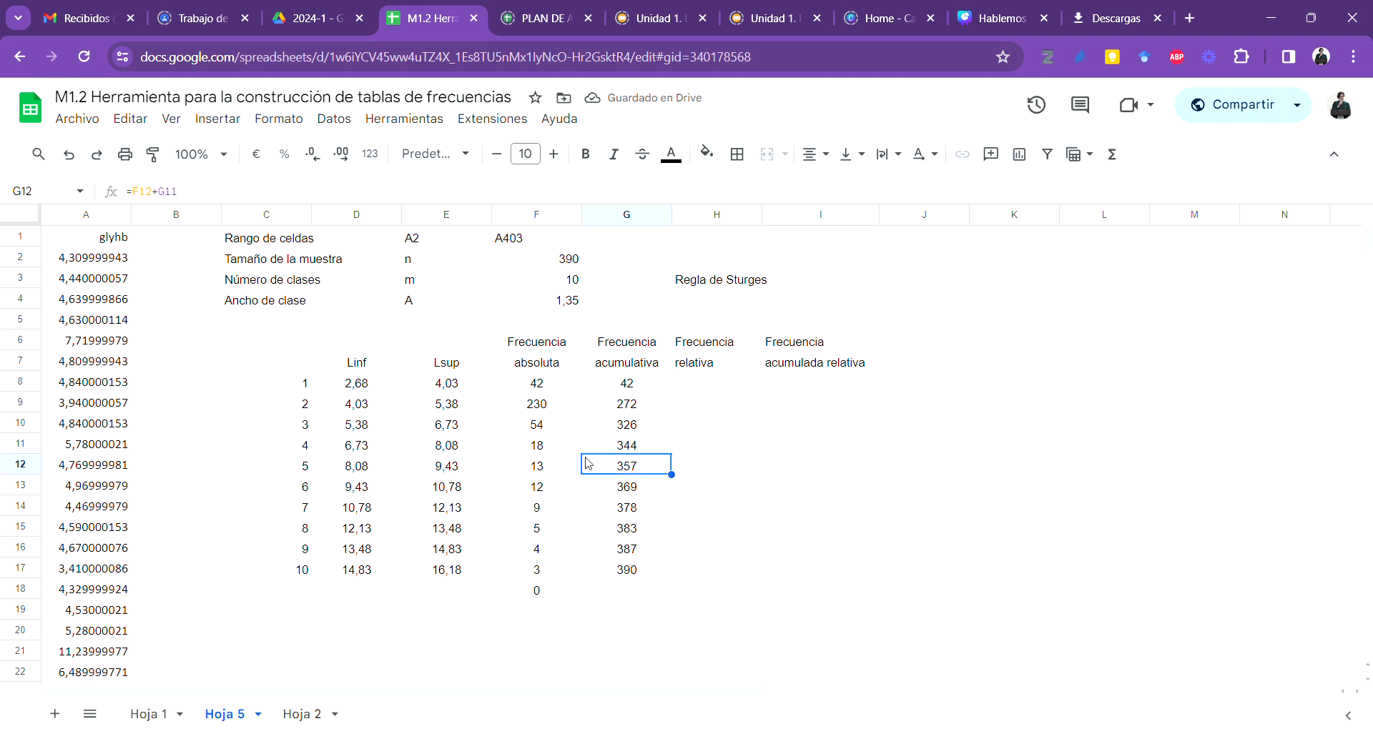
{"action": "left_click", "coordinate": [624, 529]}
{"action": "left_click", "coordinate": [633, 570]}
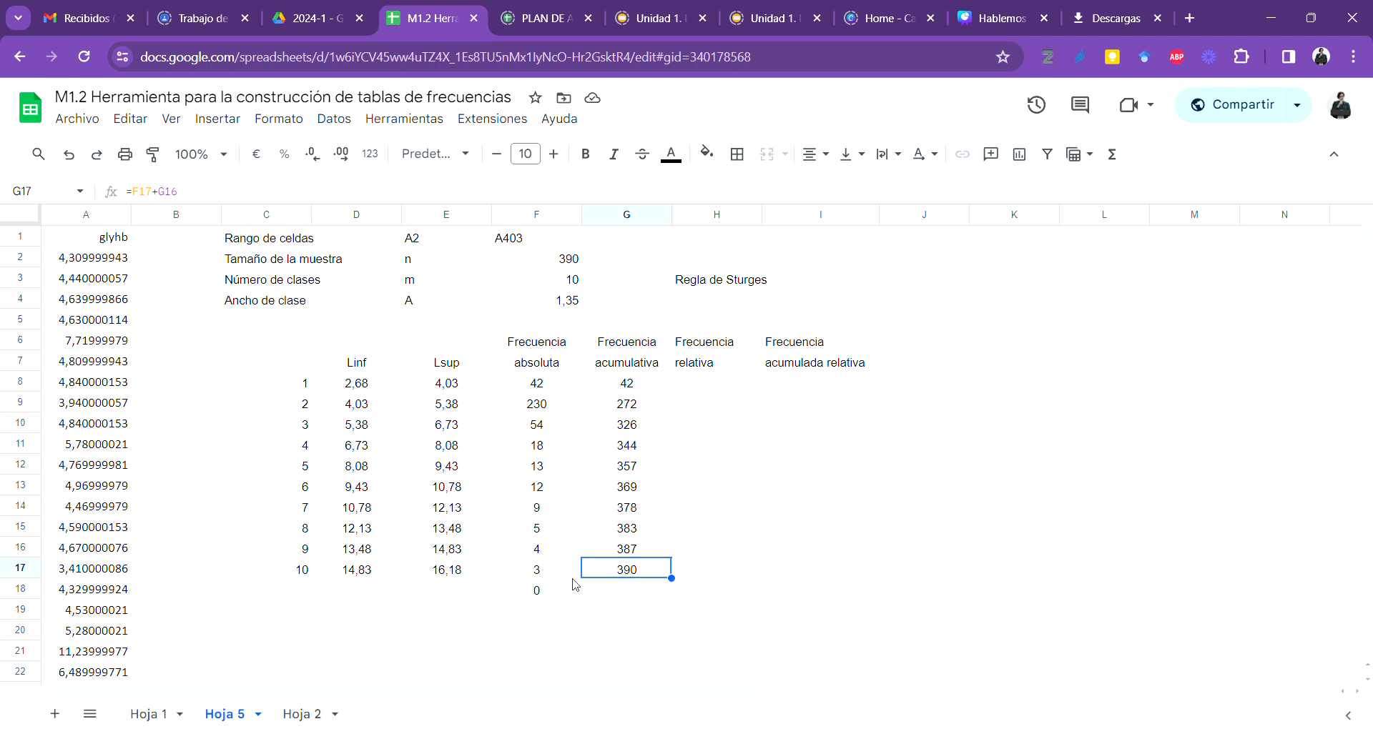
Step: Center the relative and cumulative relative frequency columns horizontally, headers included, in cells H6:I17
{"action": "left_click", "coordinate": [546, 266]}
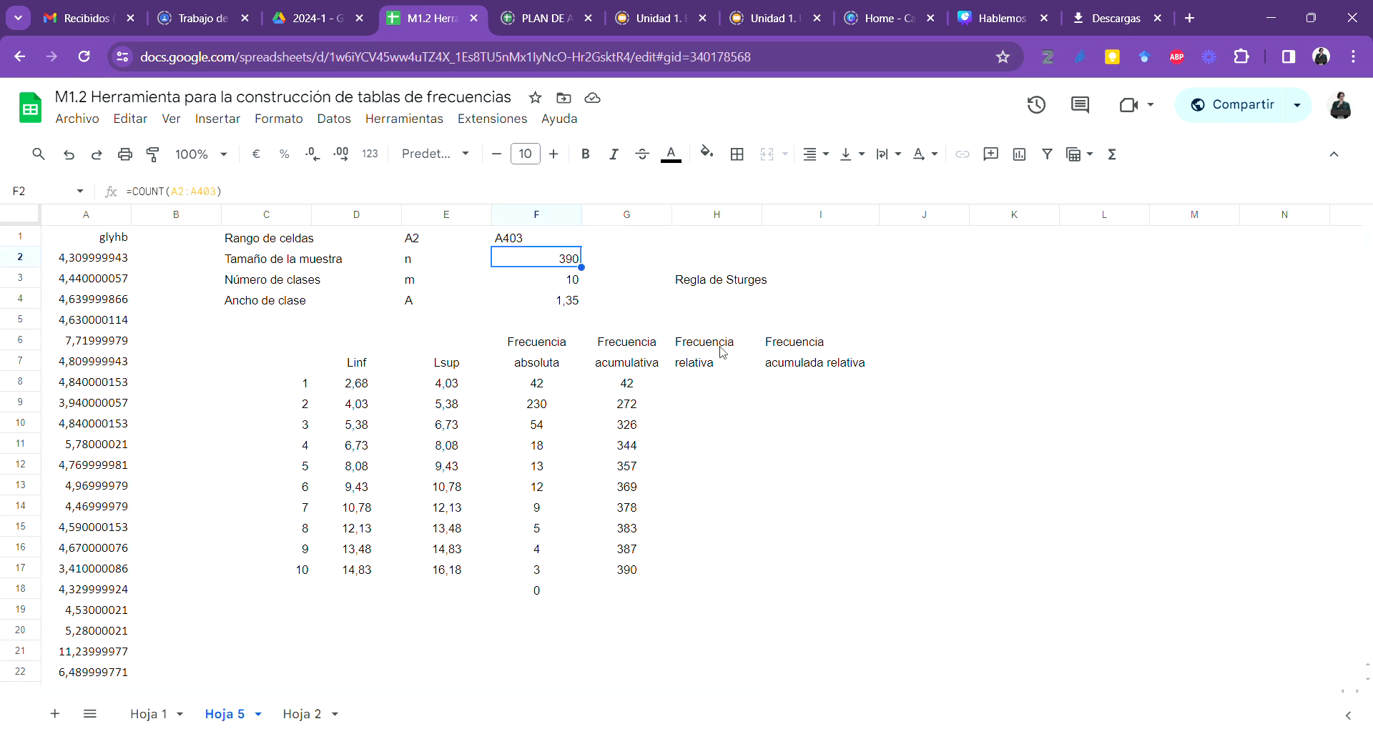
{"action": "left_click_drag", "start_coordinate": [722, 350], "coordinate": [812, 568]}
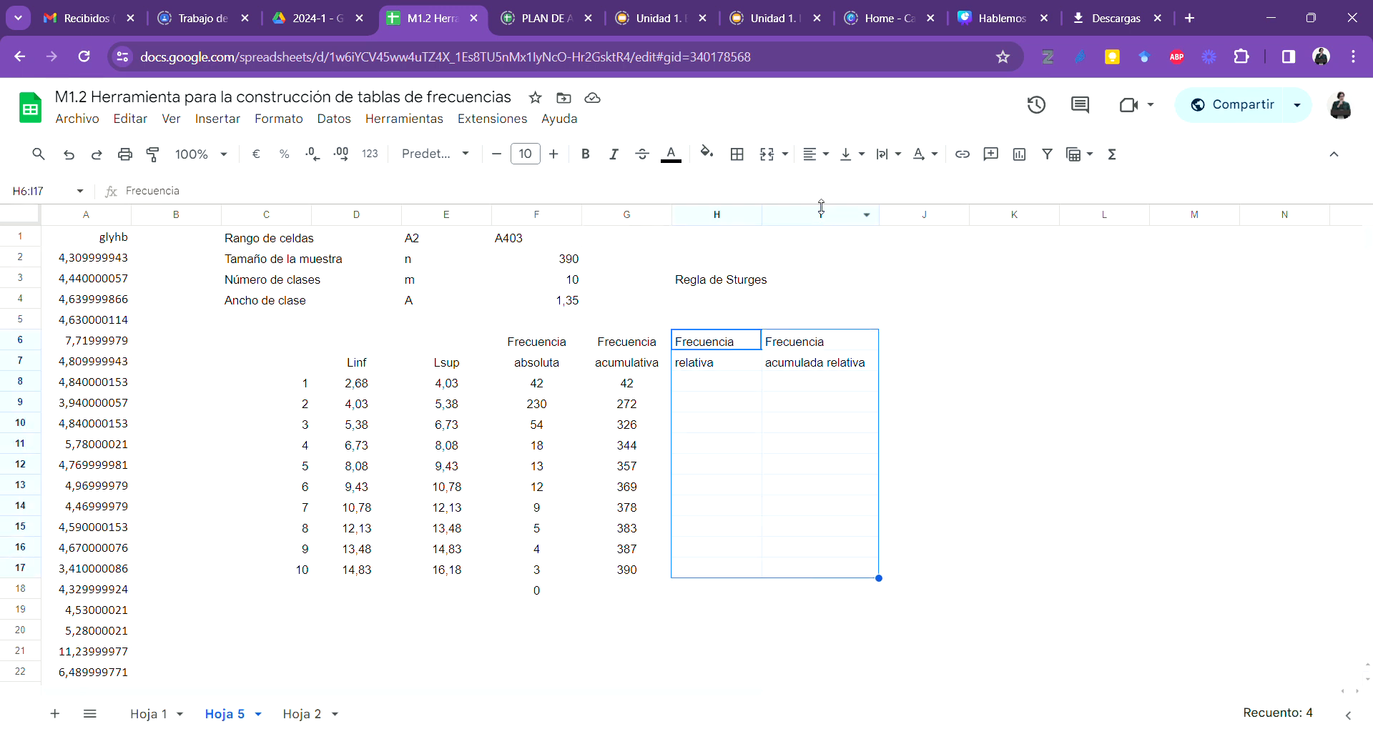
{"action": "left_click", "coordinate": [815, 155]}
{"action": "left_click", "coordinate": [844, 189]}
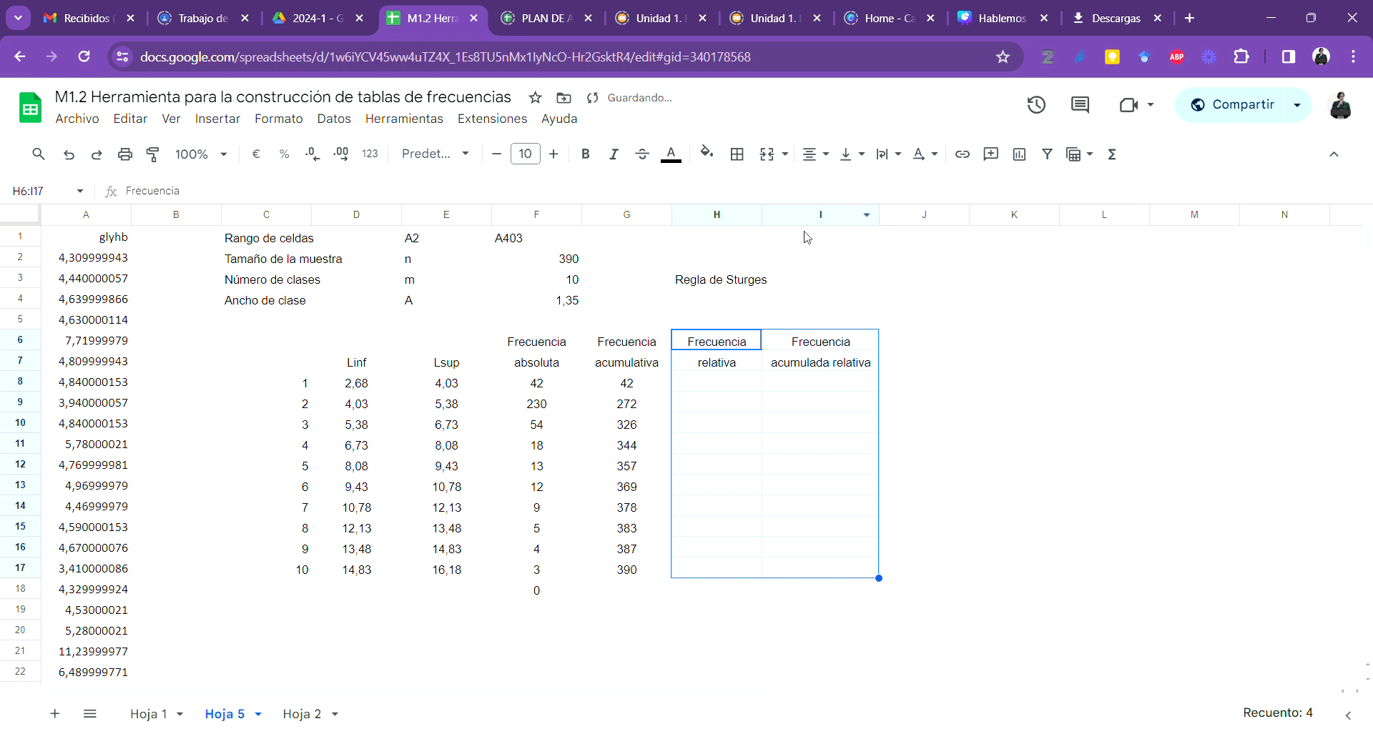
Step: Calculate the first relative frequency in H8 with the formula =F8/$F$2 and accept the suggested autofill for the cells below
{"action": "left_click", "coordinate": [738, 384]}
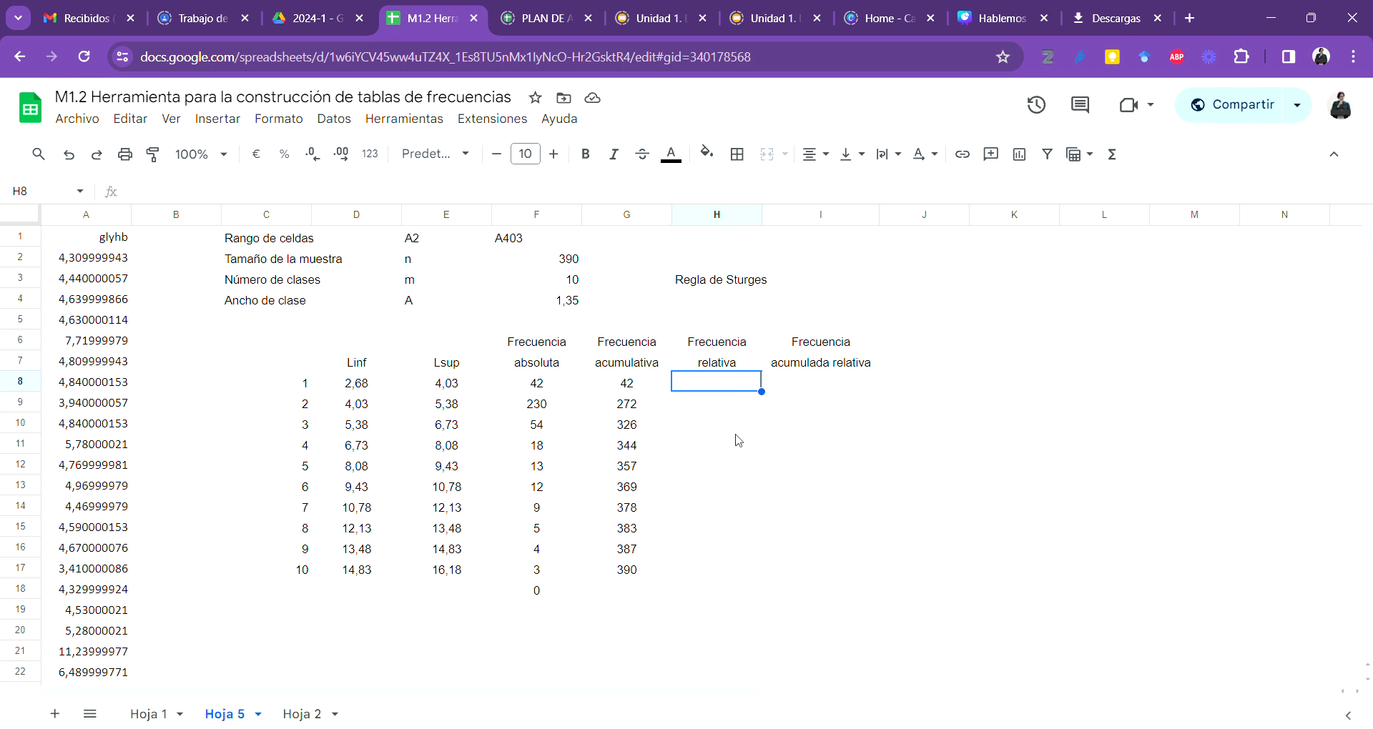
{"action": "type", "text": "="}
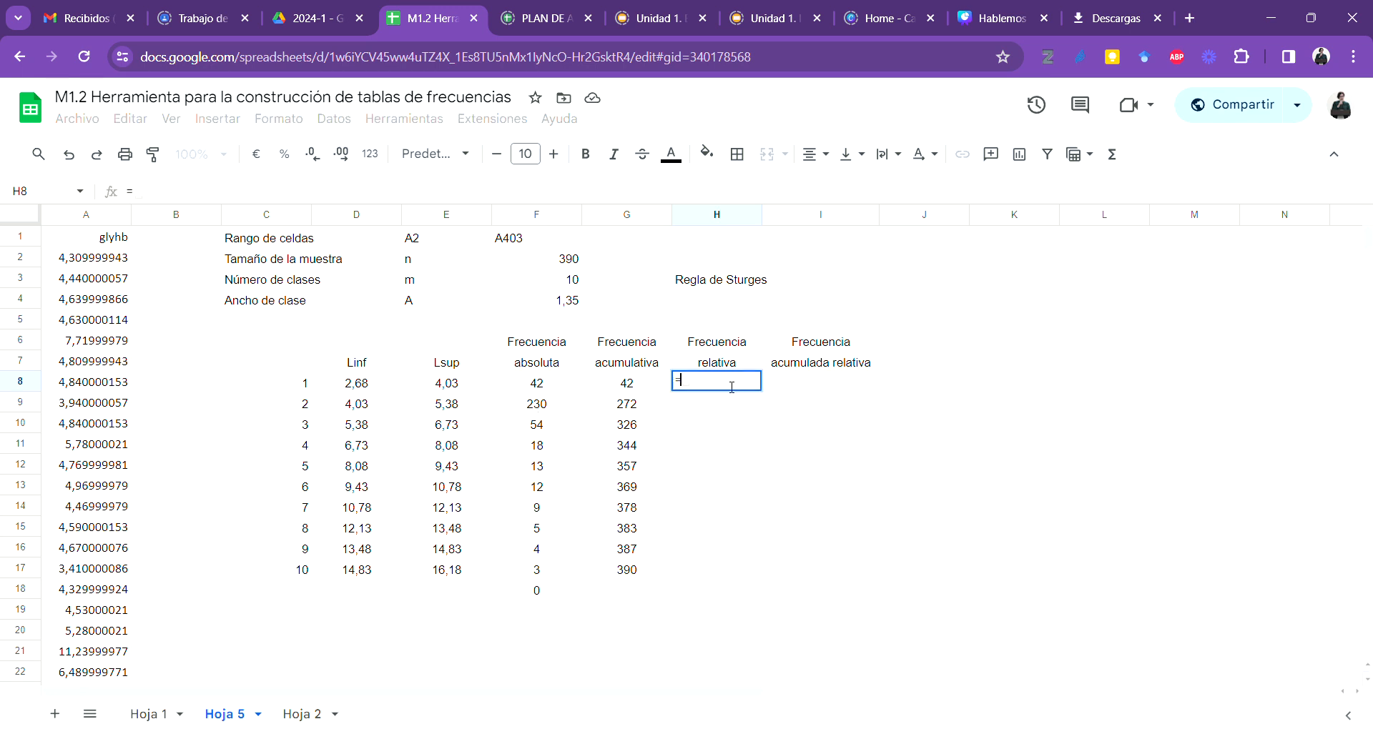
{"action": "left_click", "coordinate": [554, 387]}
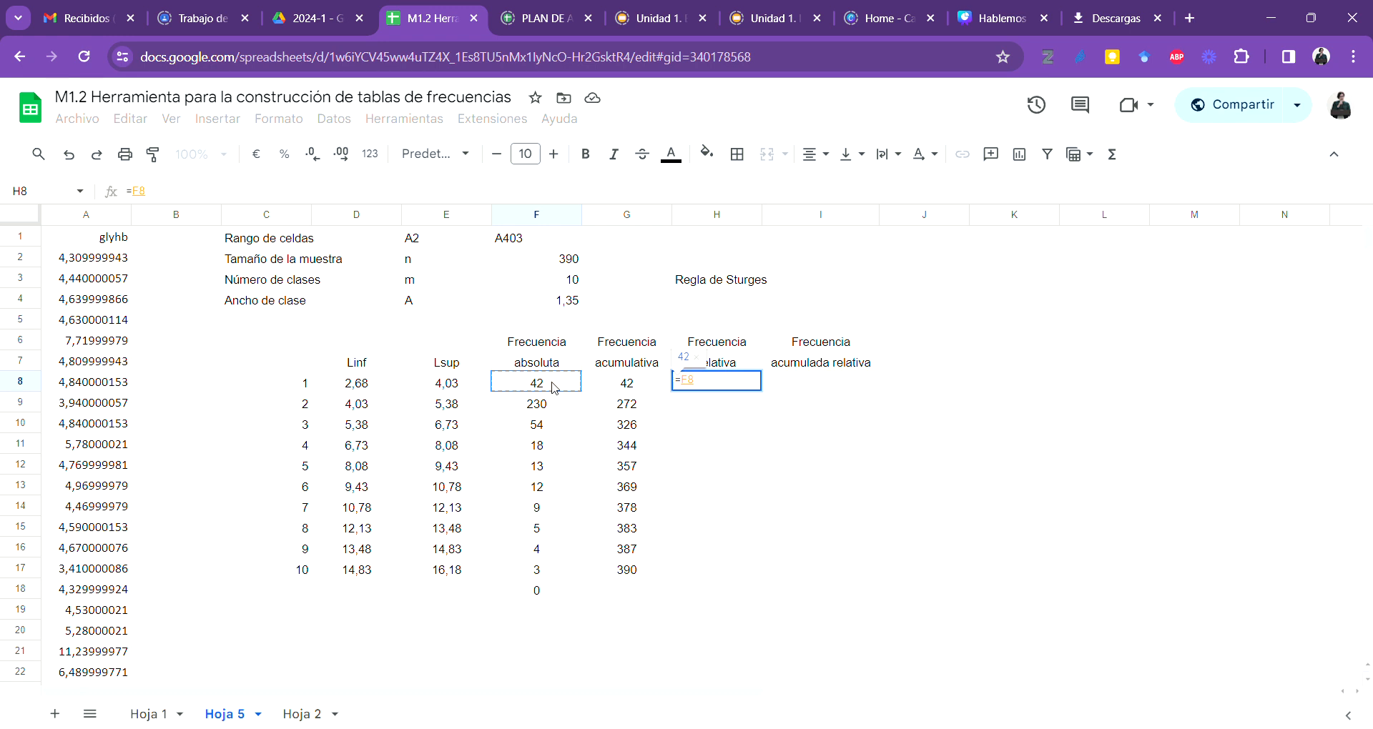
{"action": "type", "text": "/"}
{"action": "left_click", "coordinate": [555, 263]}
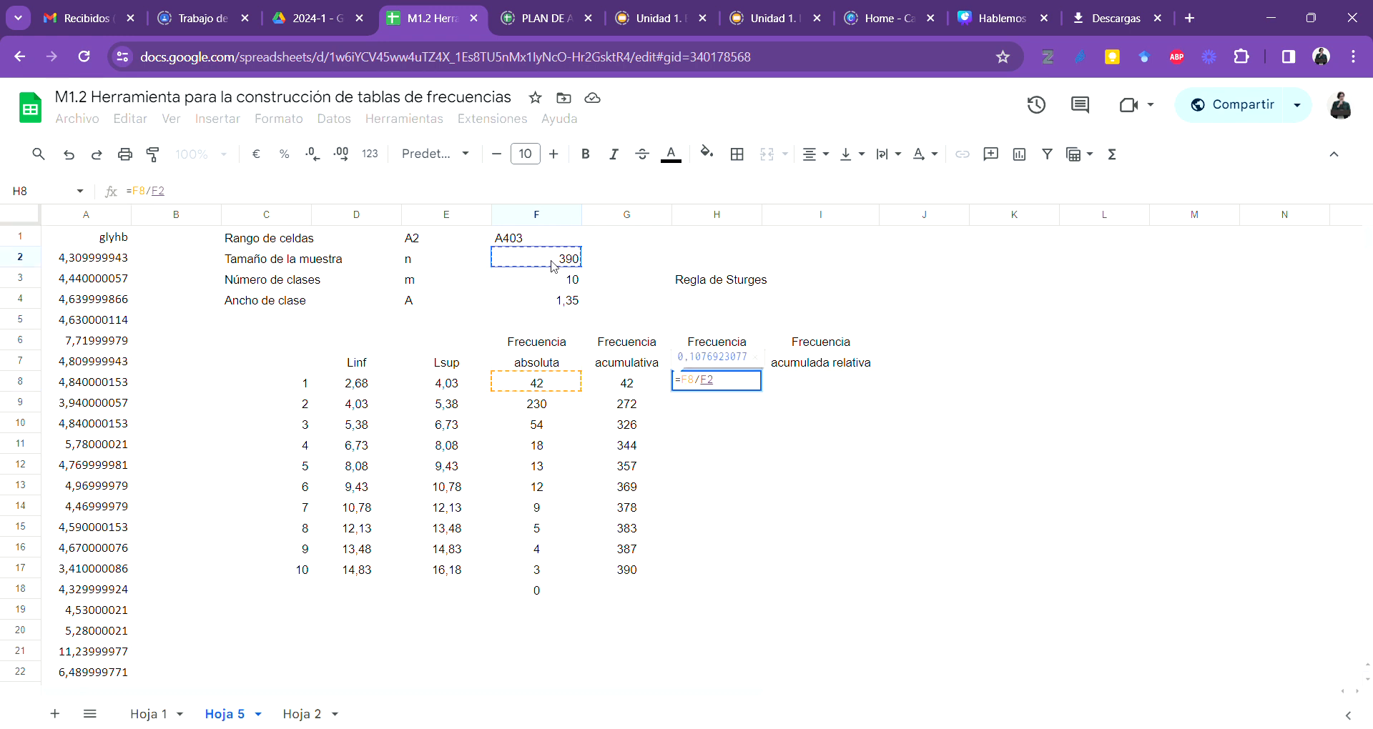
{"action": "left_click", "coordinate": [704, 385]}
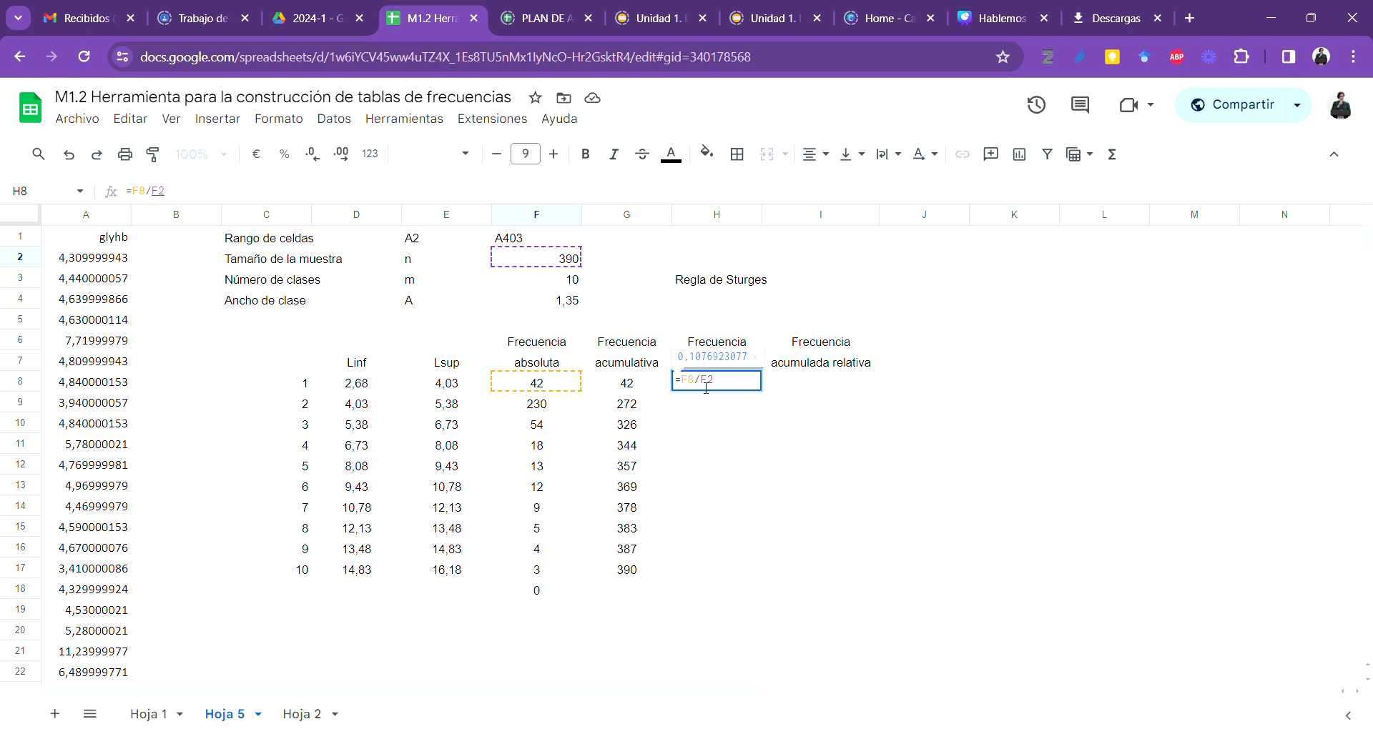
{"action": "type", "text": "$"}
{"action": "key", "text": "Right"}
{"action": "type", "text": "$"}
{"action": "key", "text": "Return"}
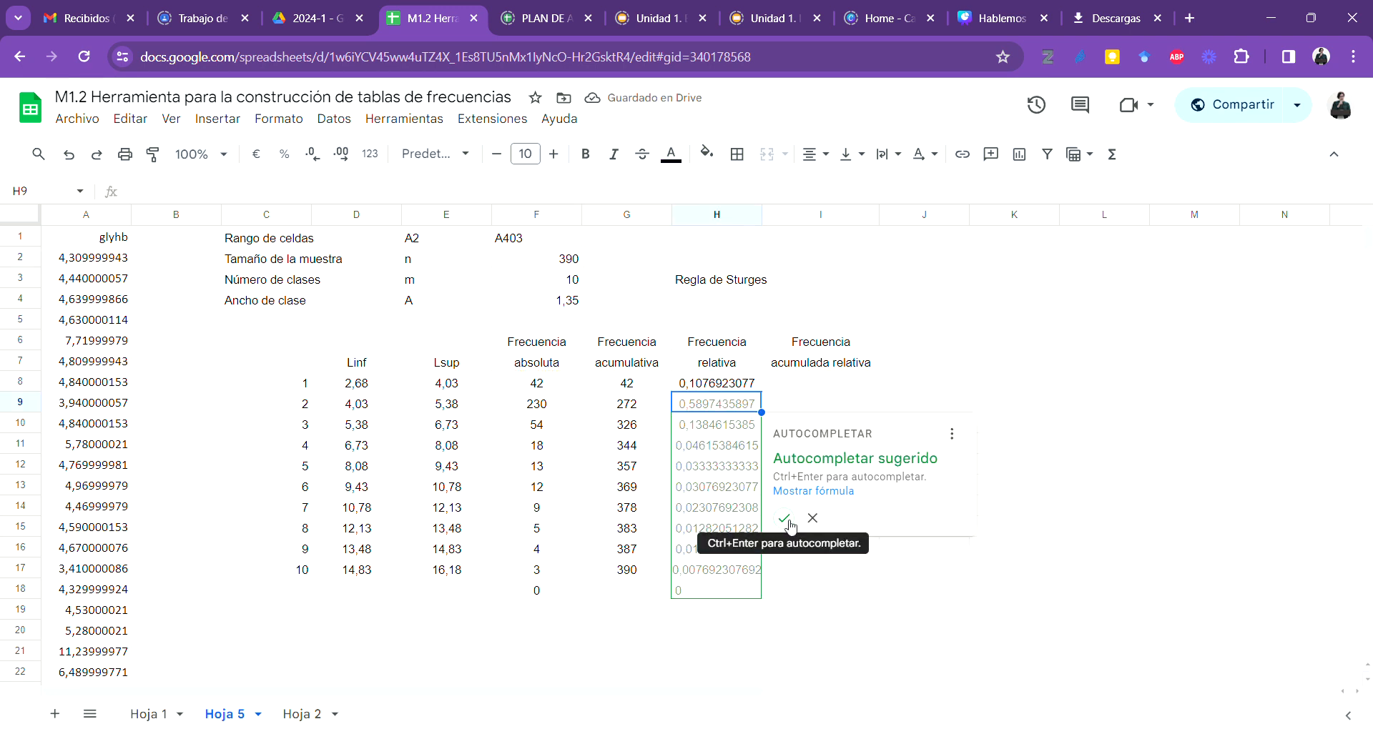
{"action": "left_click", "coordinate": [785, 519]}
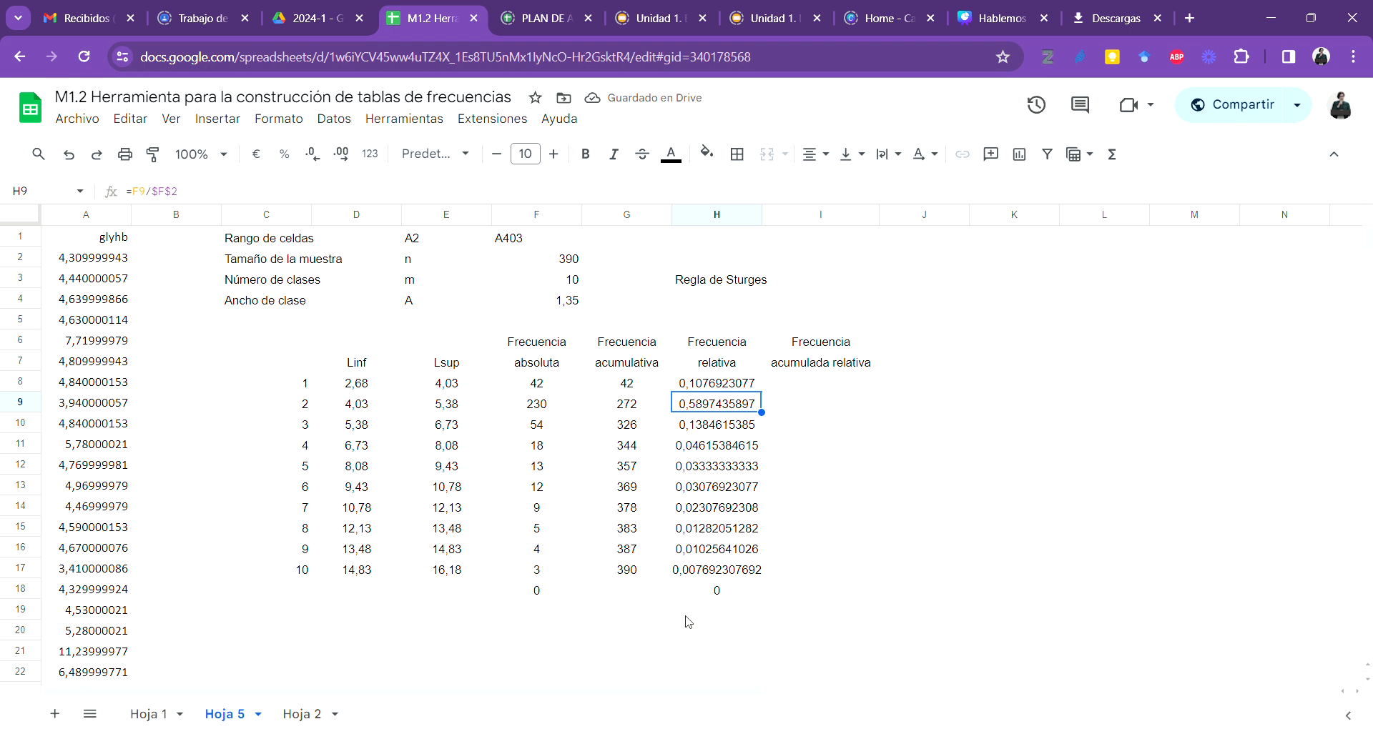
Step: Format the relative frequencies in cells H8:H17 as percentages
{"action": "left_click", "coordinate": [780, 570]}
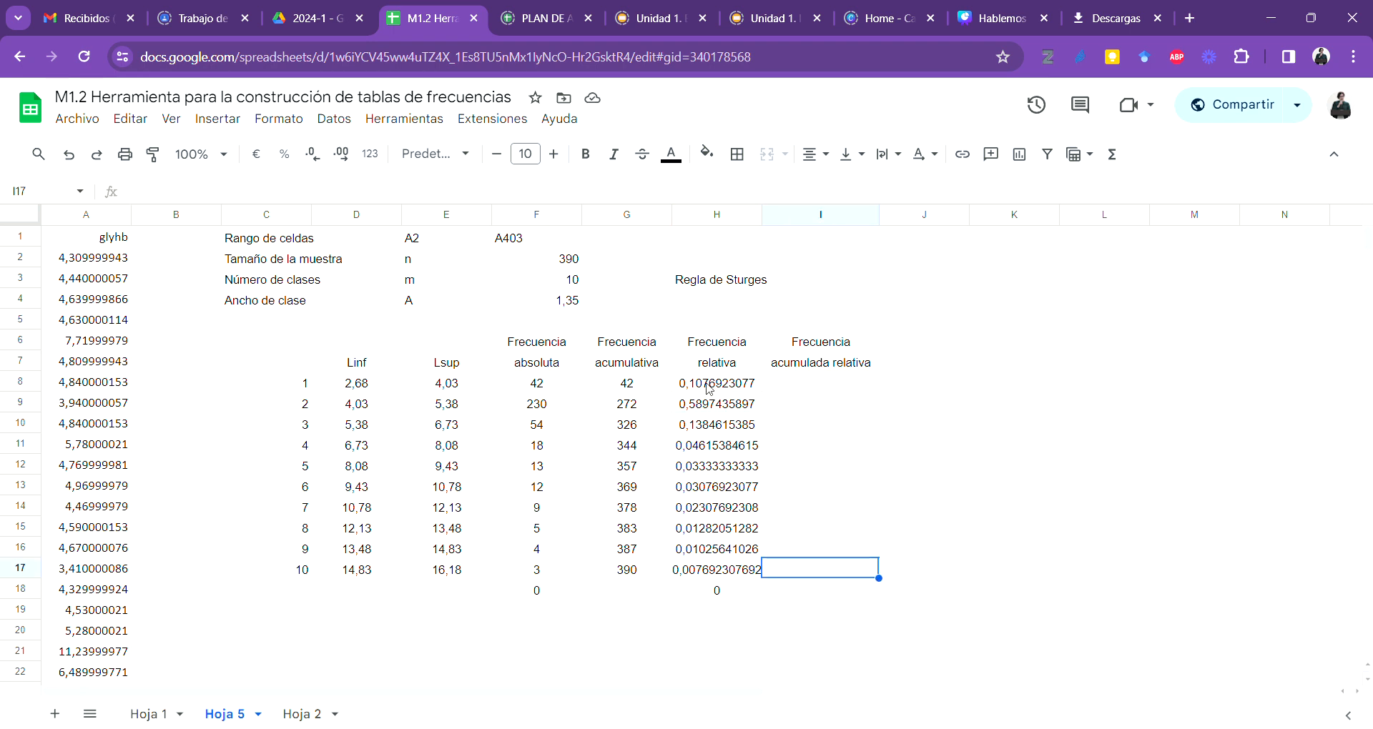
{"action": "left_click_drag", "start_coordinate": [710, 389], "coordinate": [724, 572]}
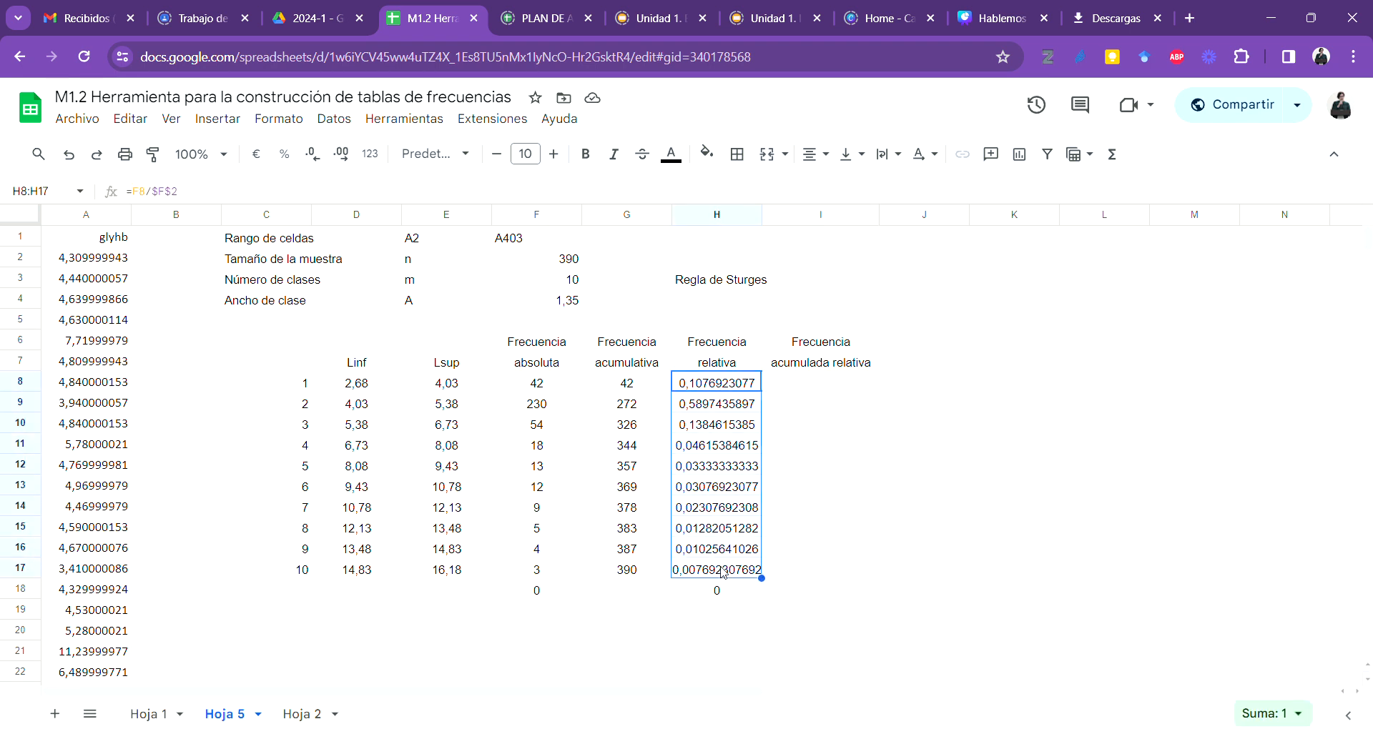
{"action": "left_click", "coordinate": [290, 165]}
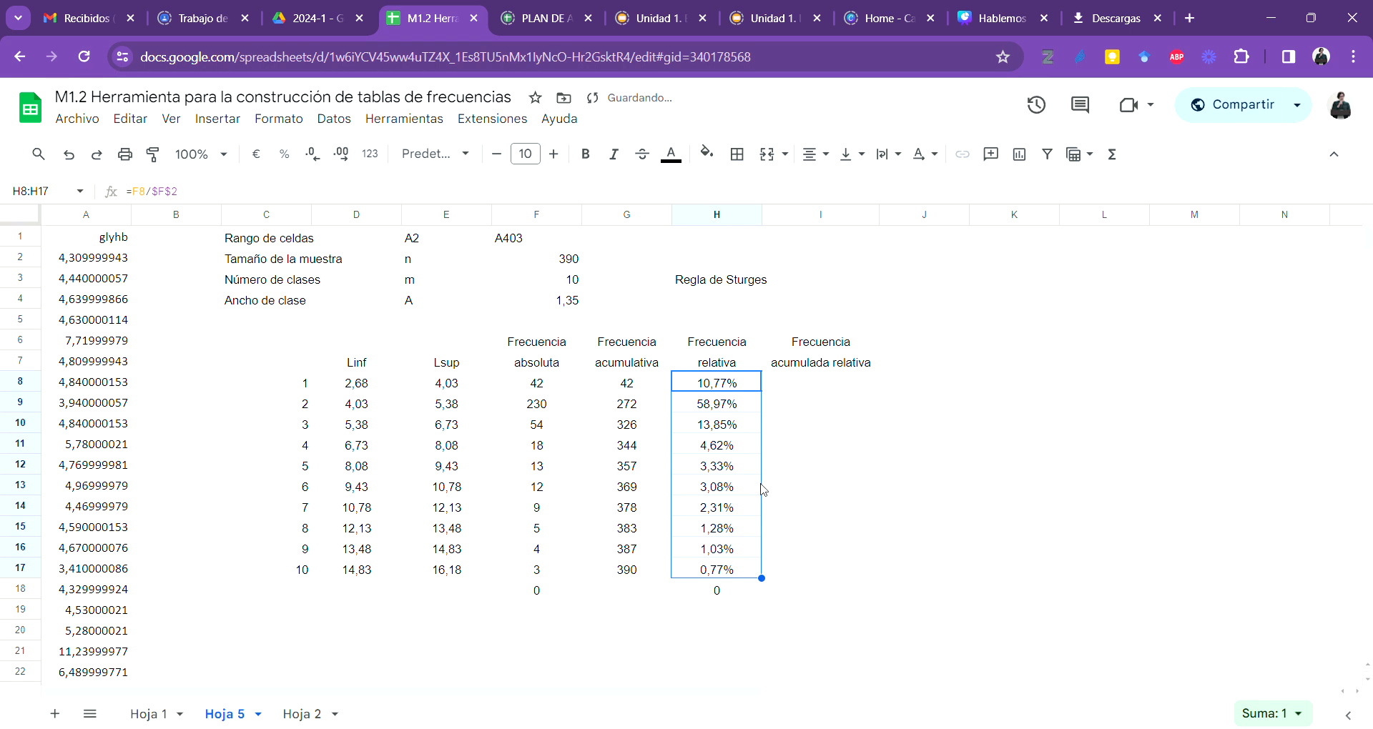
{"action": "left_click", "coordinate": [900, 530]}
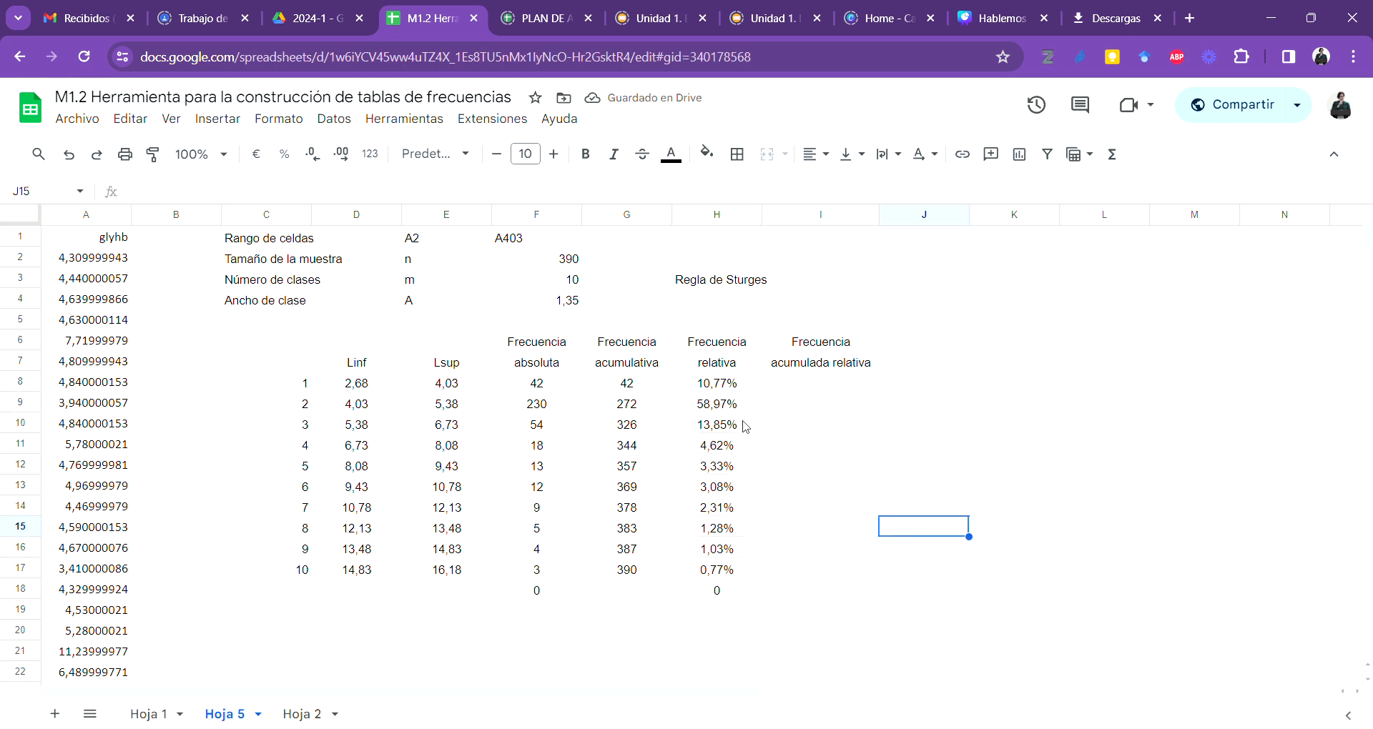
Step: Set the first cumulative relative frequency in I8 with the formula =H8 and reject the suggested autofill
{"action": "left_click", "coordinate": [851, 382]}
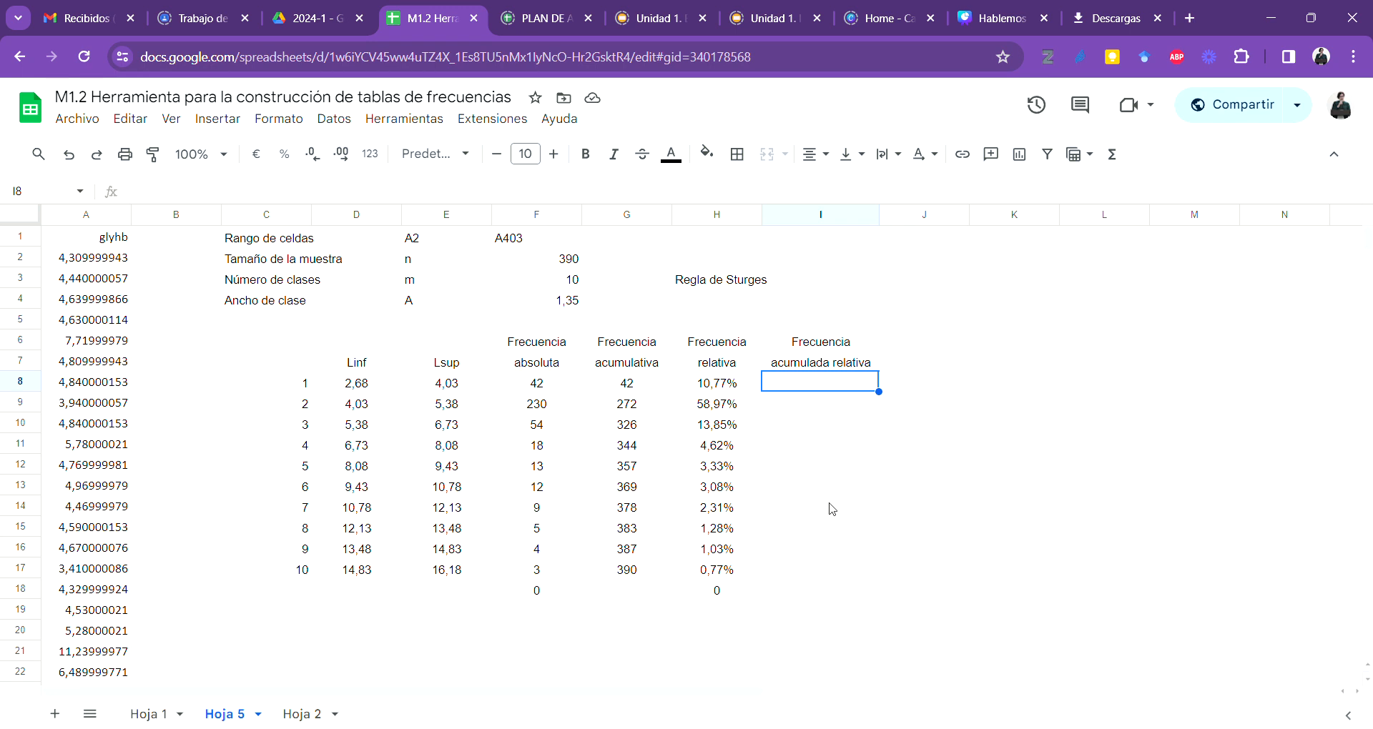
{"action": "type", "text": "="}
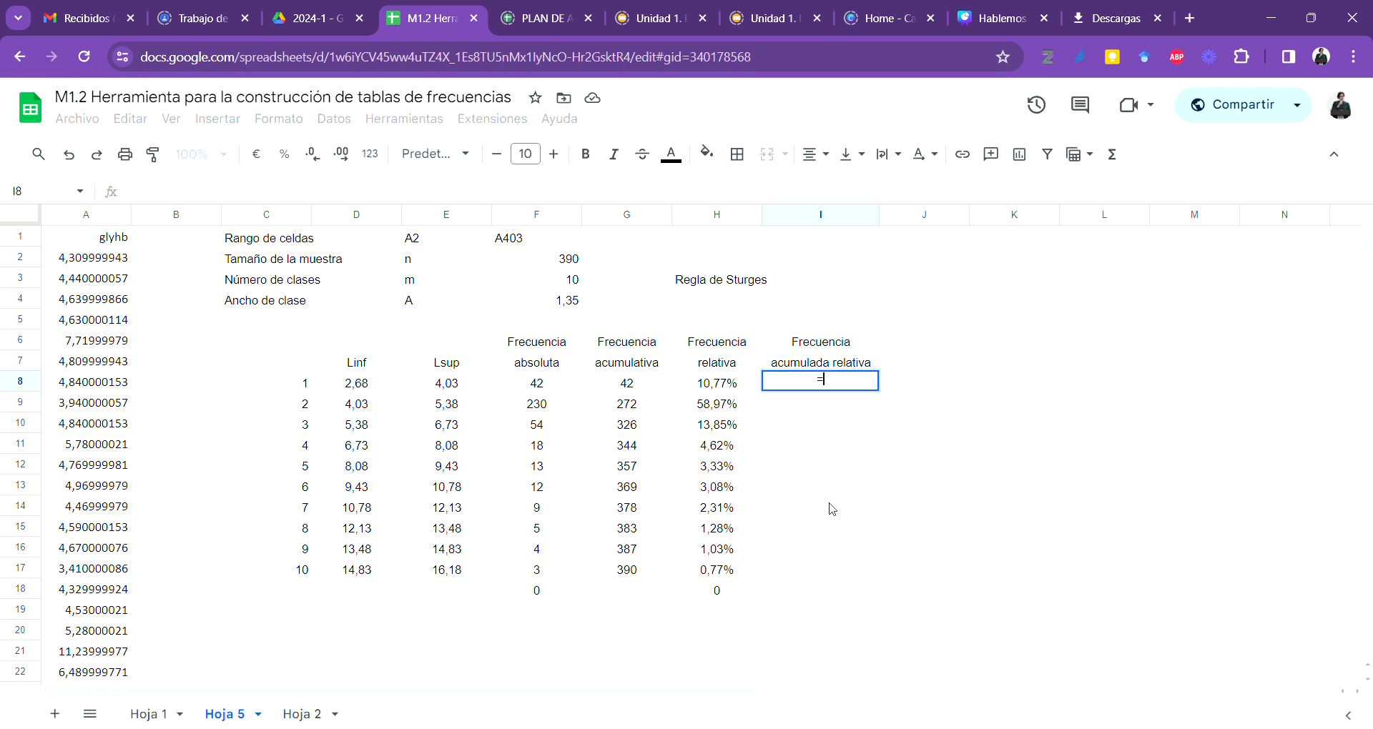
{"action": "left_click", "coordinate": [727, 387]}
{"action": "key", "text": "Return"}
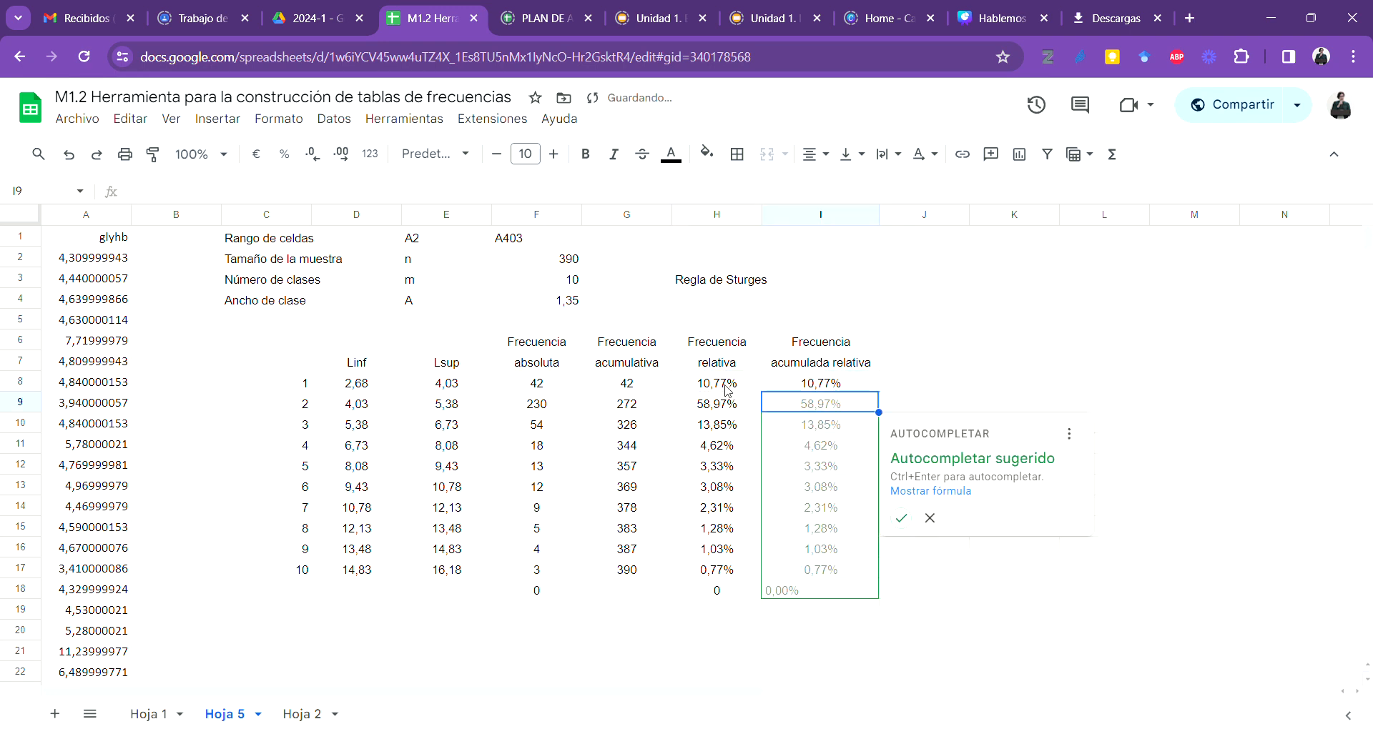
{"action": "left_click", "coordinate": [930, 518]}
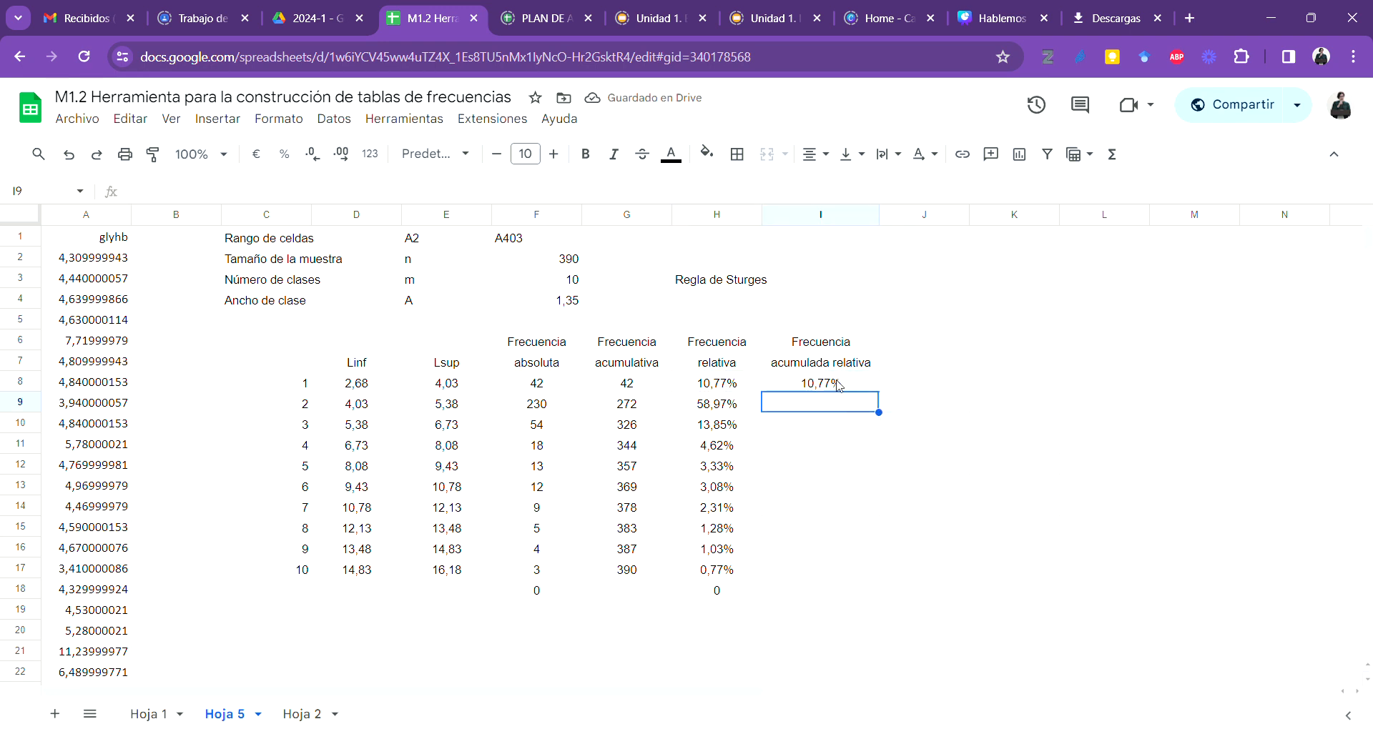
Step: Calculate the second class's cumulative relative frequency in cell I9 with the formula =H9+I8
{"action": "type", "text": "="}
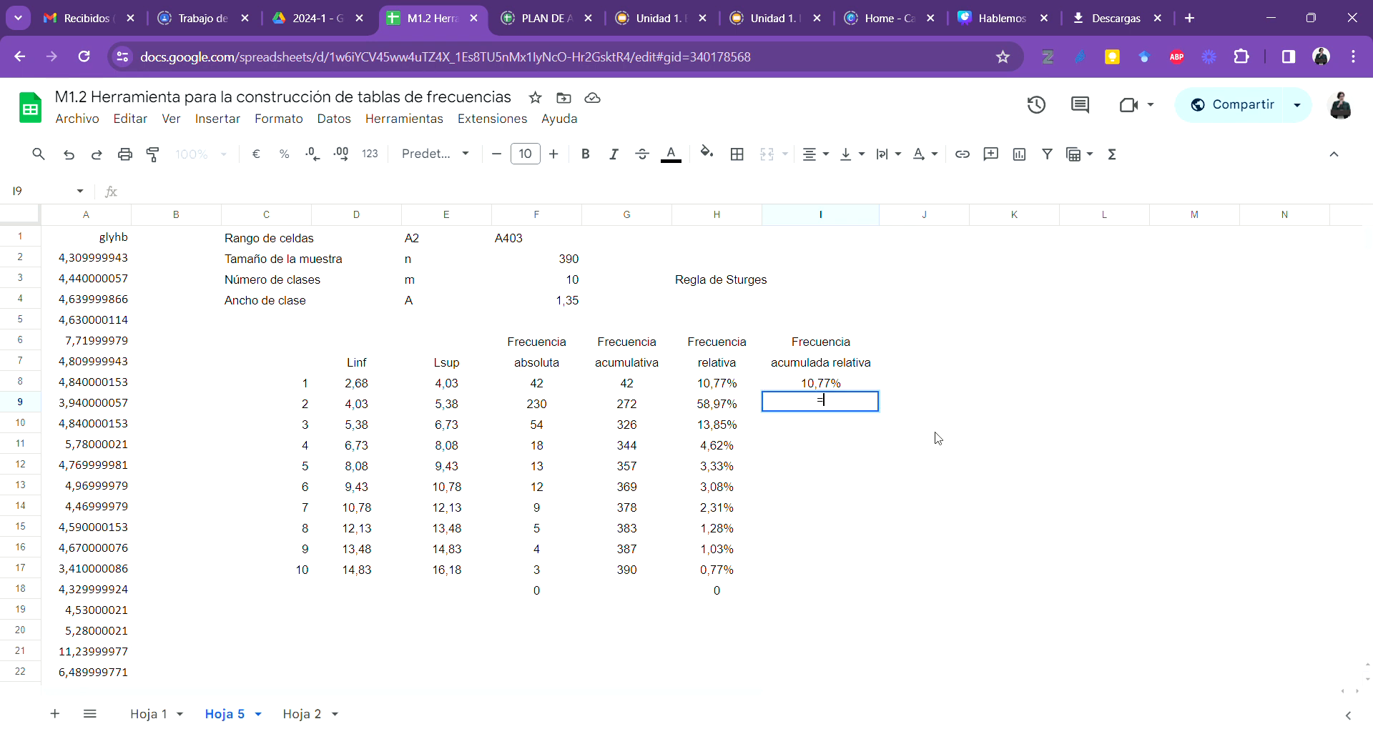
{"action": "left_click", "coordinate": [686, 408]}
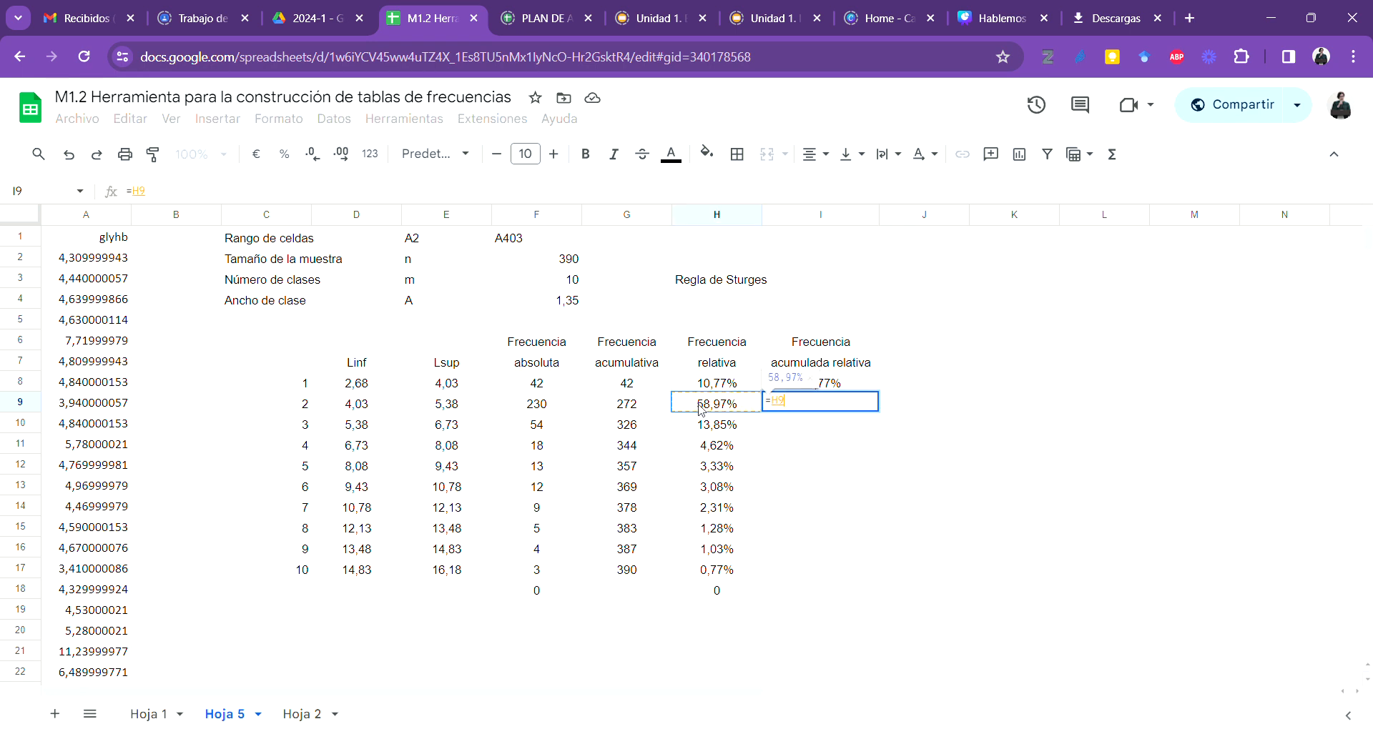
{"action": "type", "text": "+"}
{"action": "left_click", "coordinate": [841, 386]}
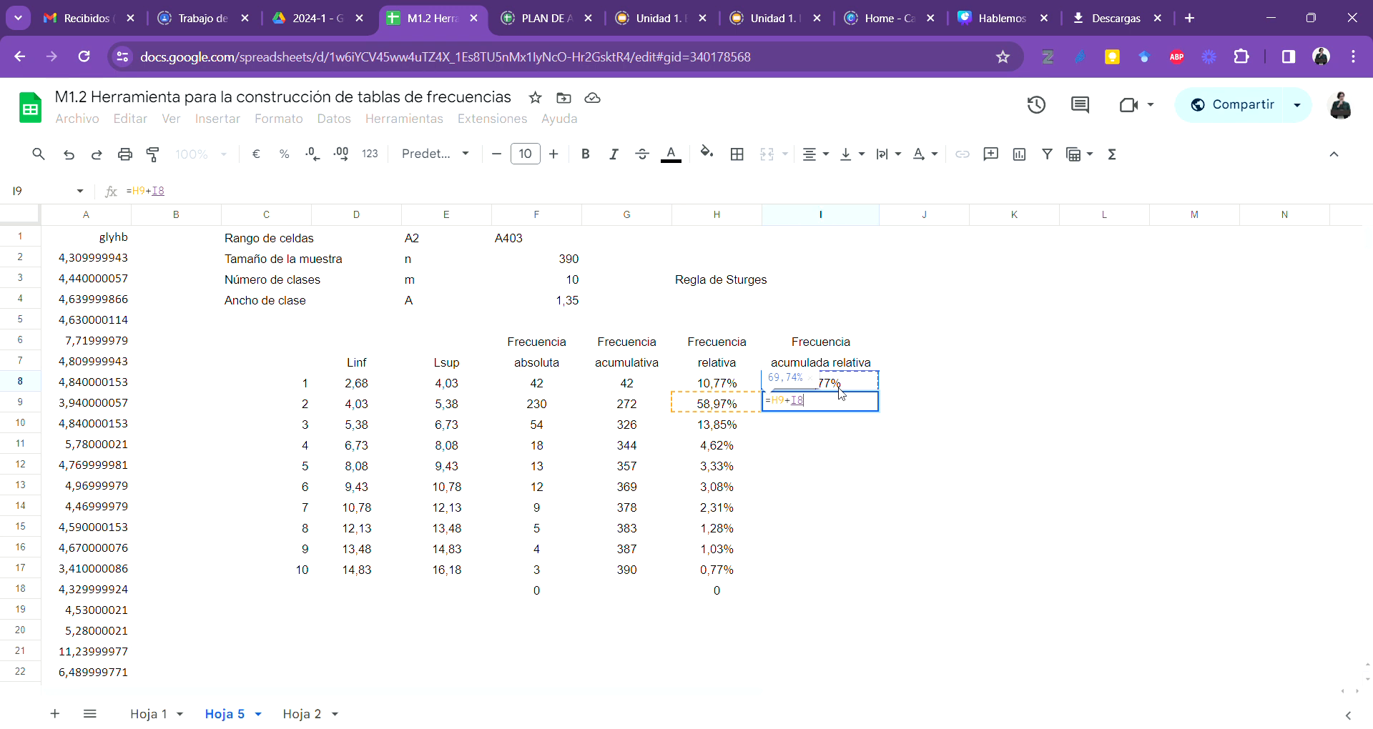
{"action": "key", "text": "Return"}
Step: Copy the cumulative relative frequency formula from I9 down to I17
{"action": "left_click", "coordinate": [854, 410]}
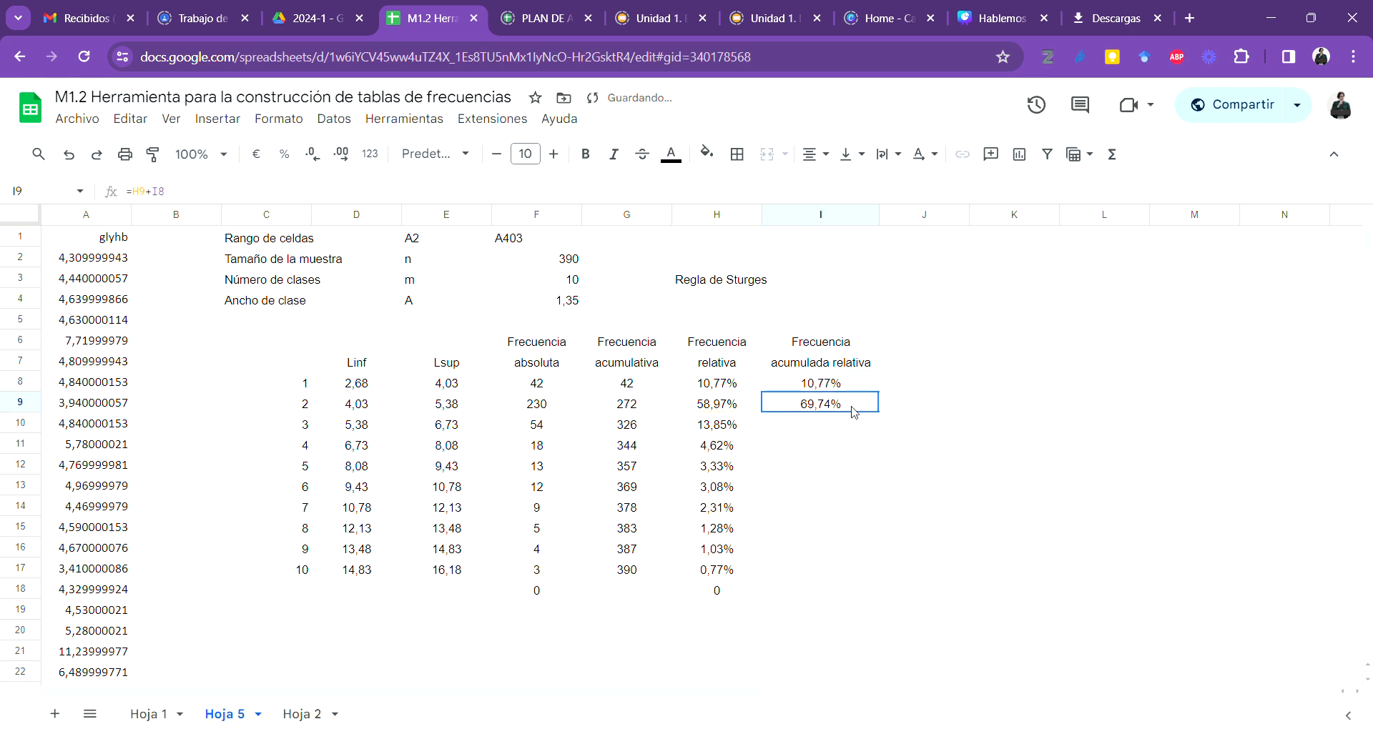
{"action": "left_click_drag", "start_coordinate": [879, 413], "coordinate": [876, 578]}
{"action": "left_click", "coordinate": [823, 632]}
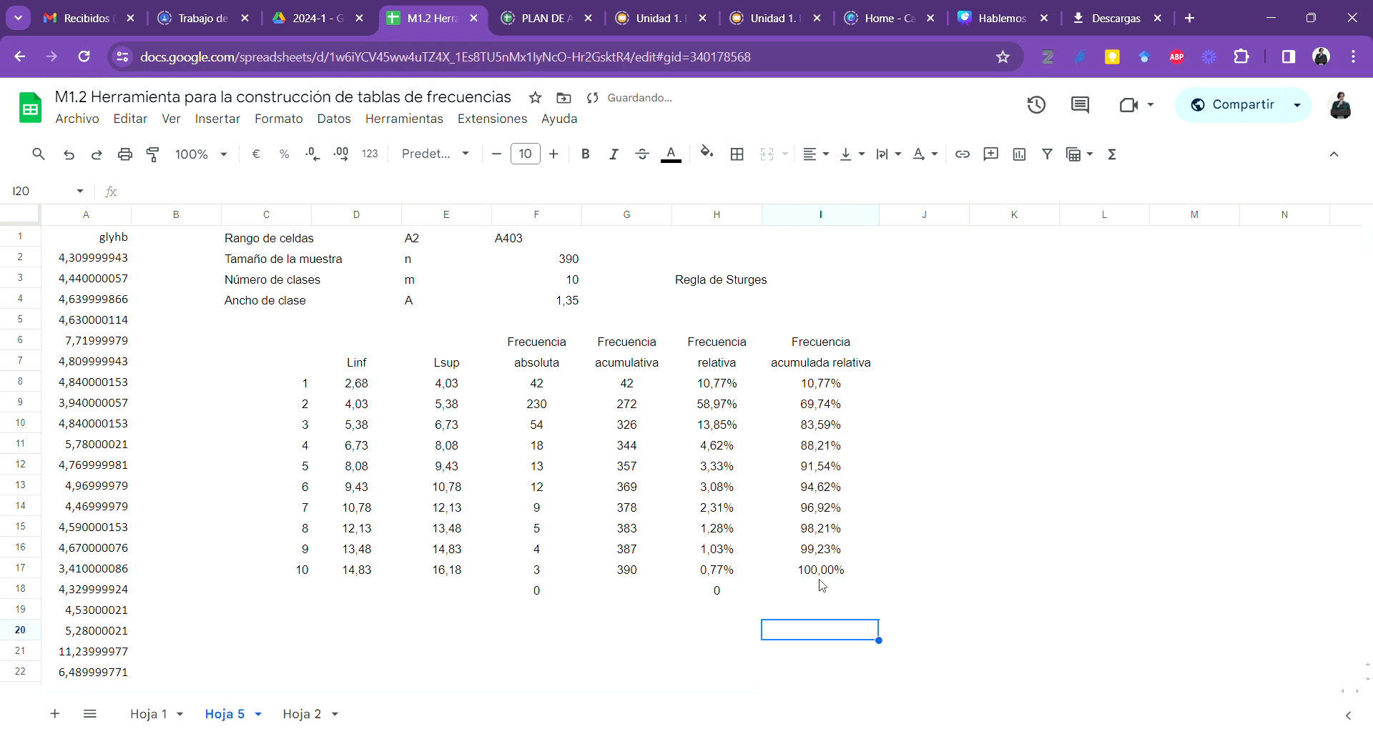
{"action": "left_click", "coordinate": [838, 572]}
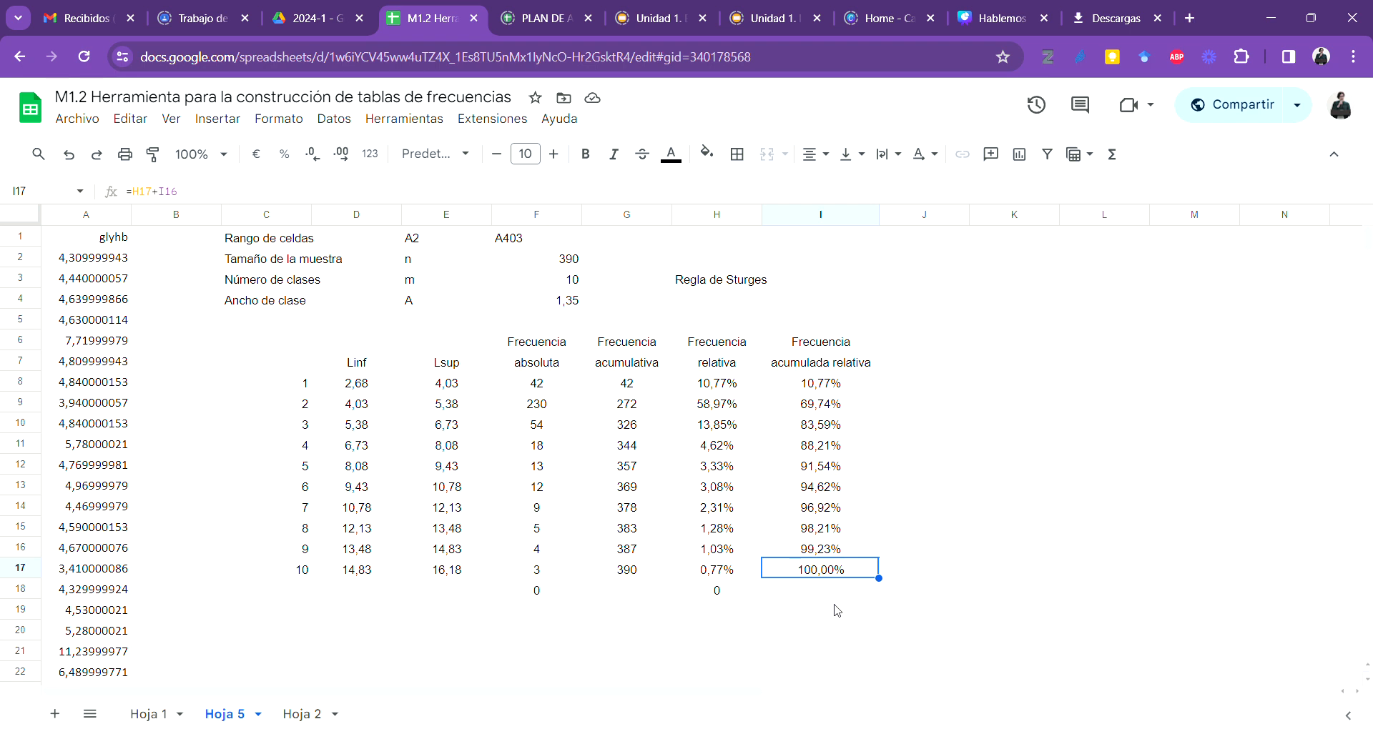
{"action": "left_click", "coordinate": [643, 572]}
{"action": "left_click", "coordinate": [702, 582]}
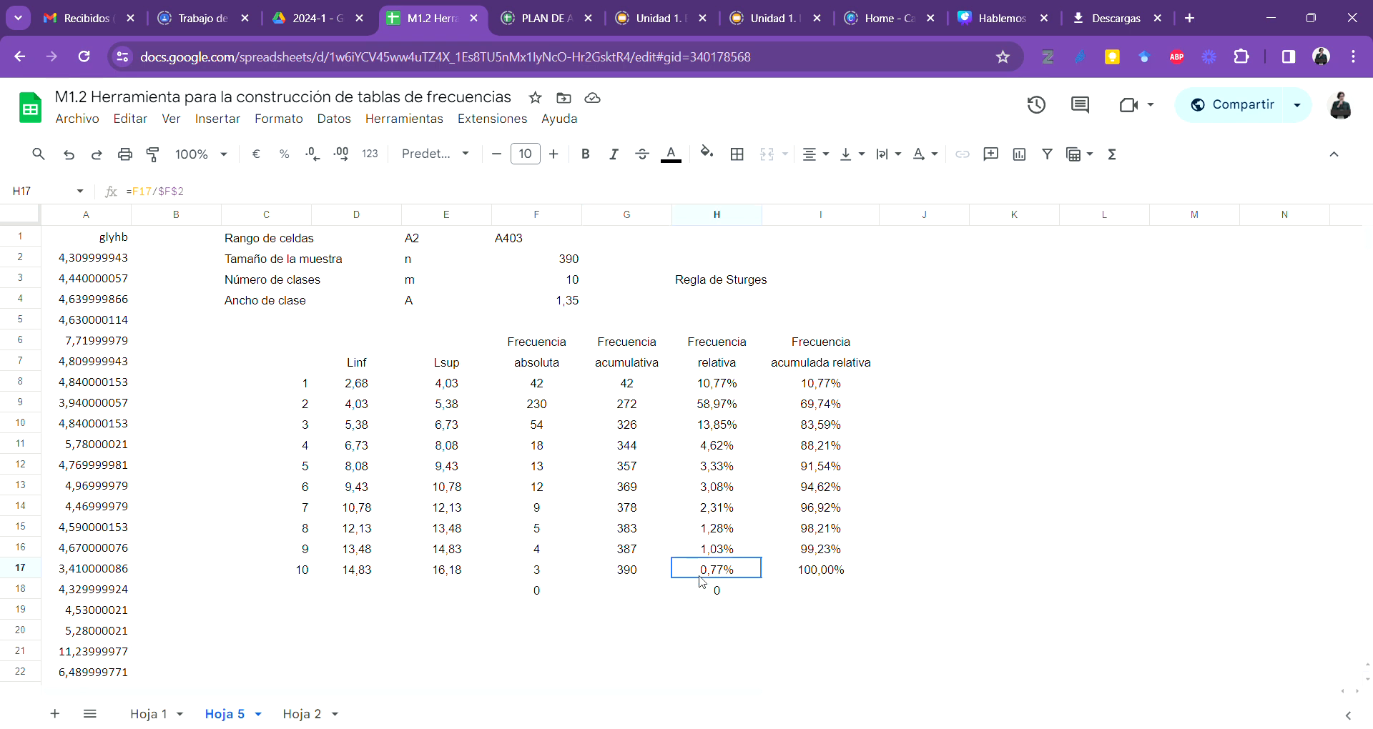
{"action": "left_click", "coordinate": [801, 574]}
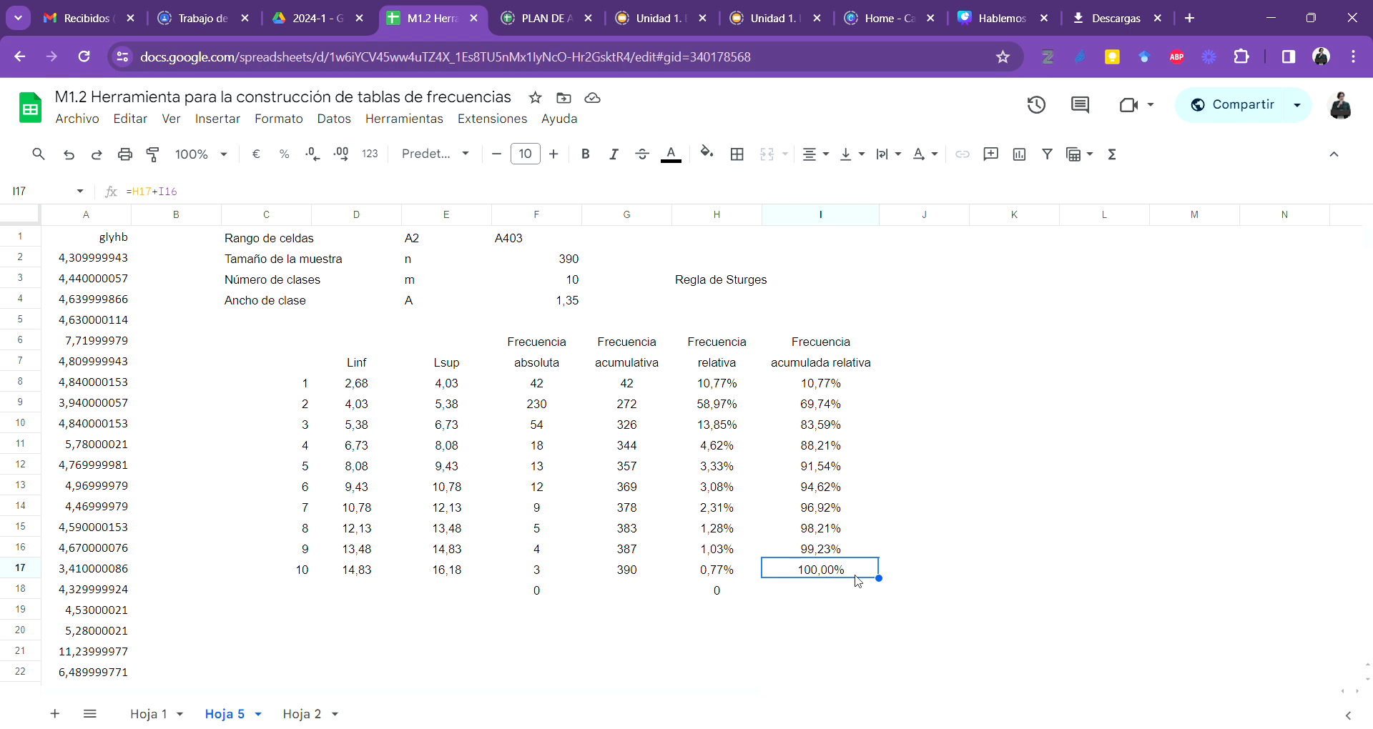
{"action": "left_click", "coordinate": [812, 589]}
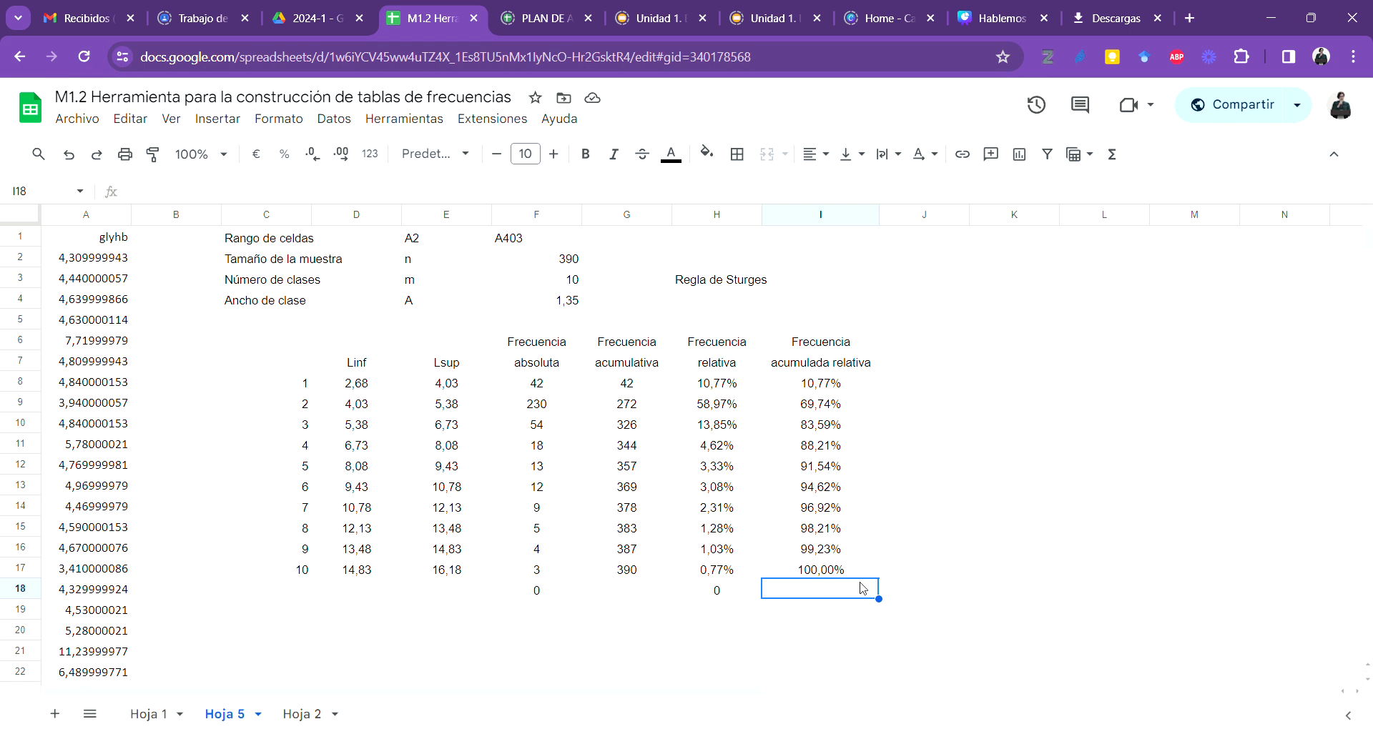
Step: Add the column header "Marca de clase" in cell J7
{"action": "left_click", "coordinate": [924, 365]}
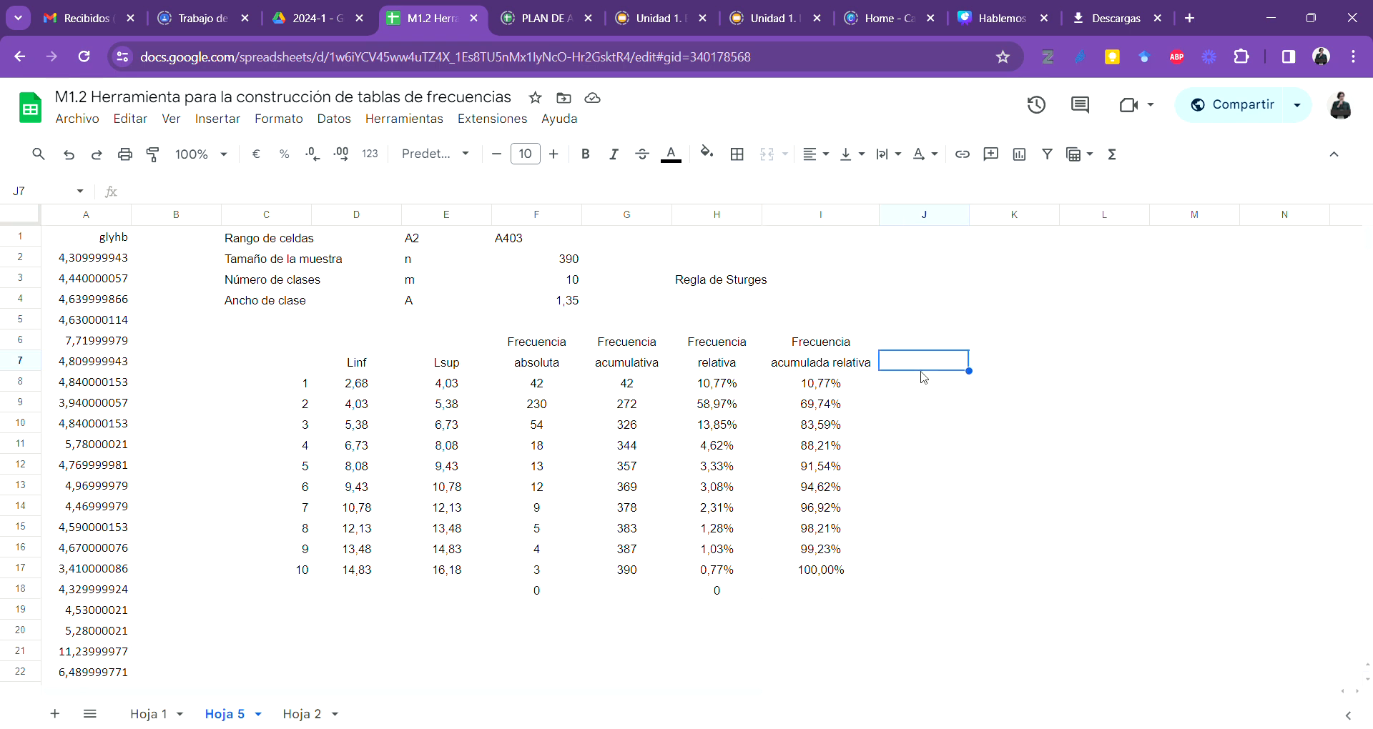
{"action": "type", "text": "Marca de clas"}
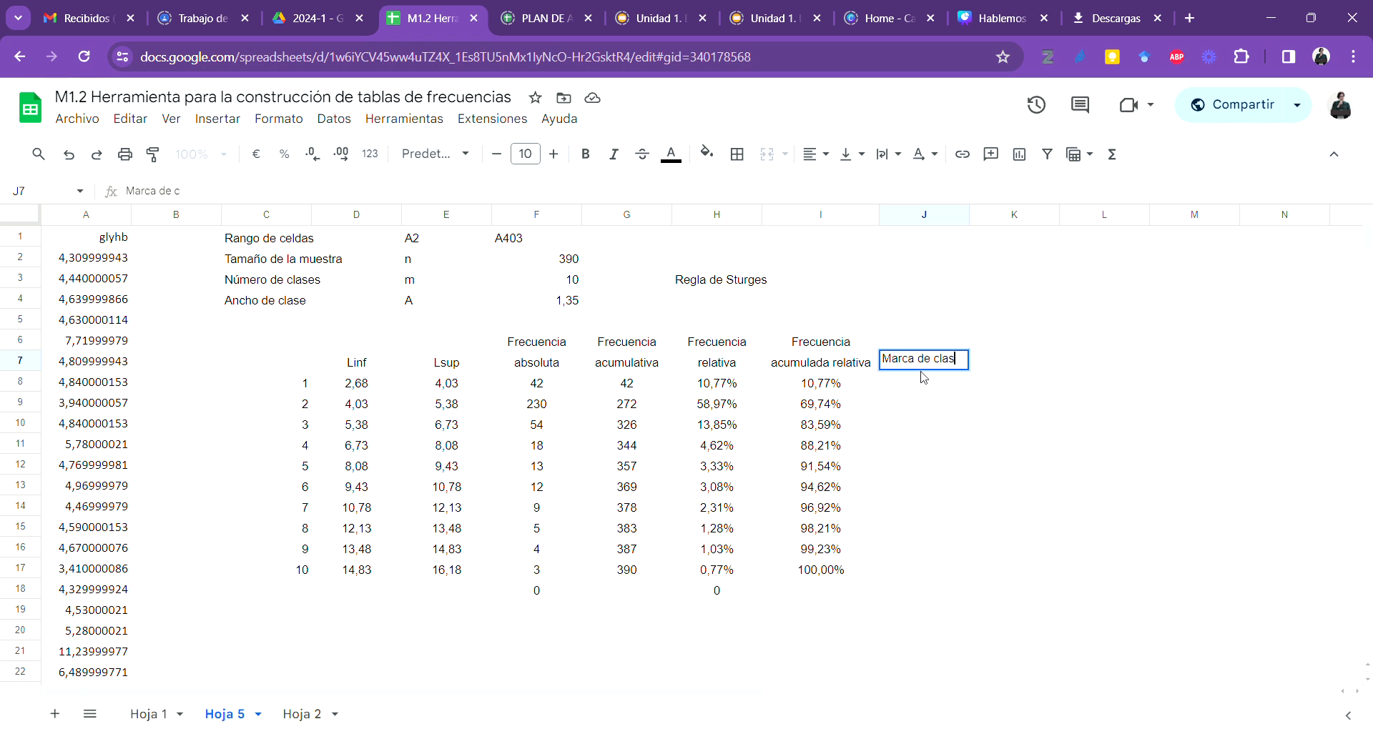
{"action": "type", "text": "e"}
{"action": "key", "text": "Return"}
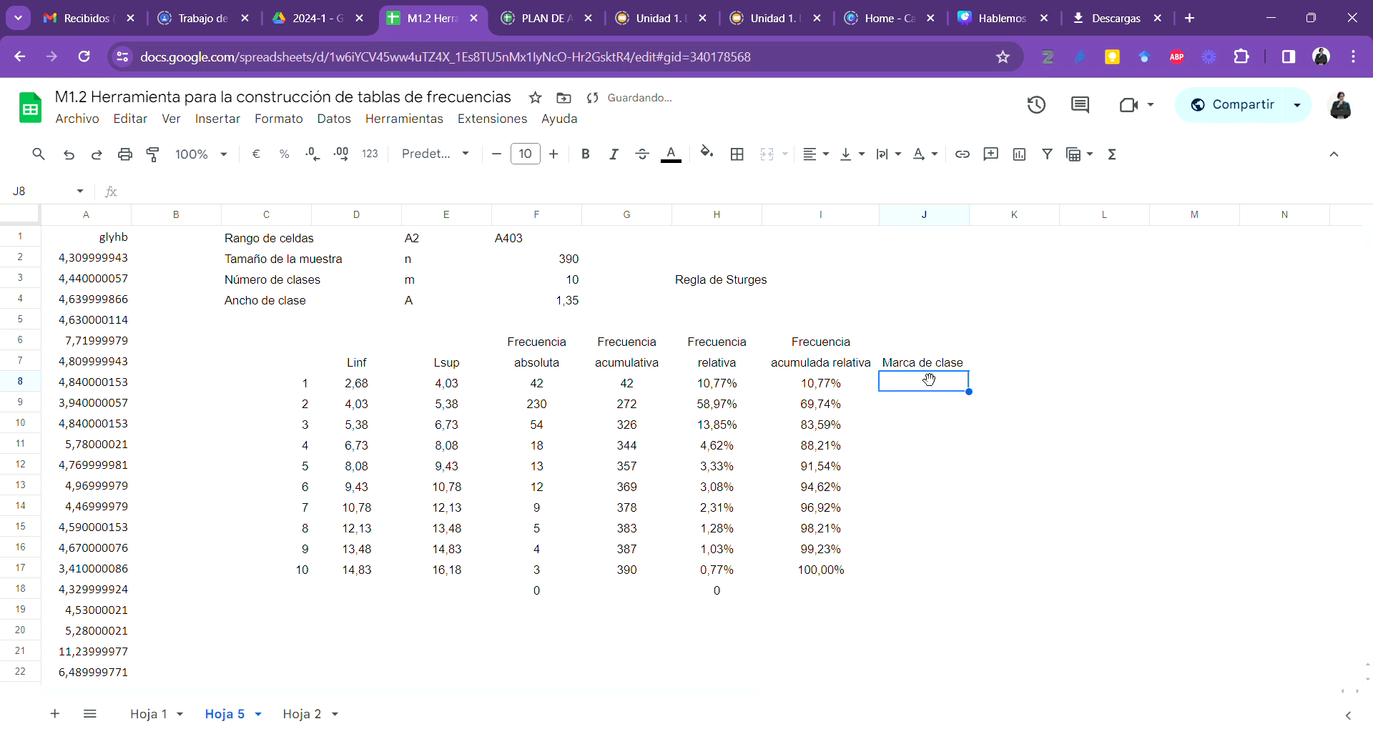
{"action": "key", "text": "Up"}
{"action": "key", "text": "Down"}
{"action": "left_click", "coordinate": [350, 386]}
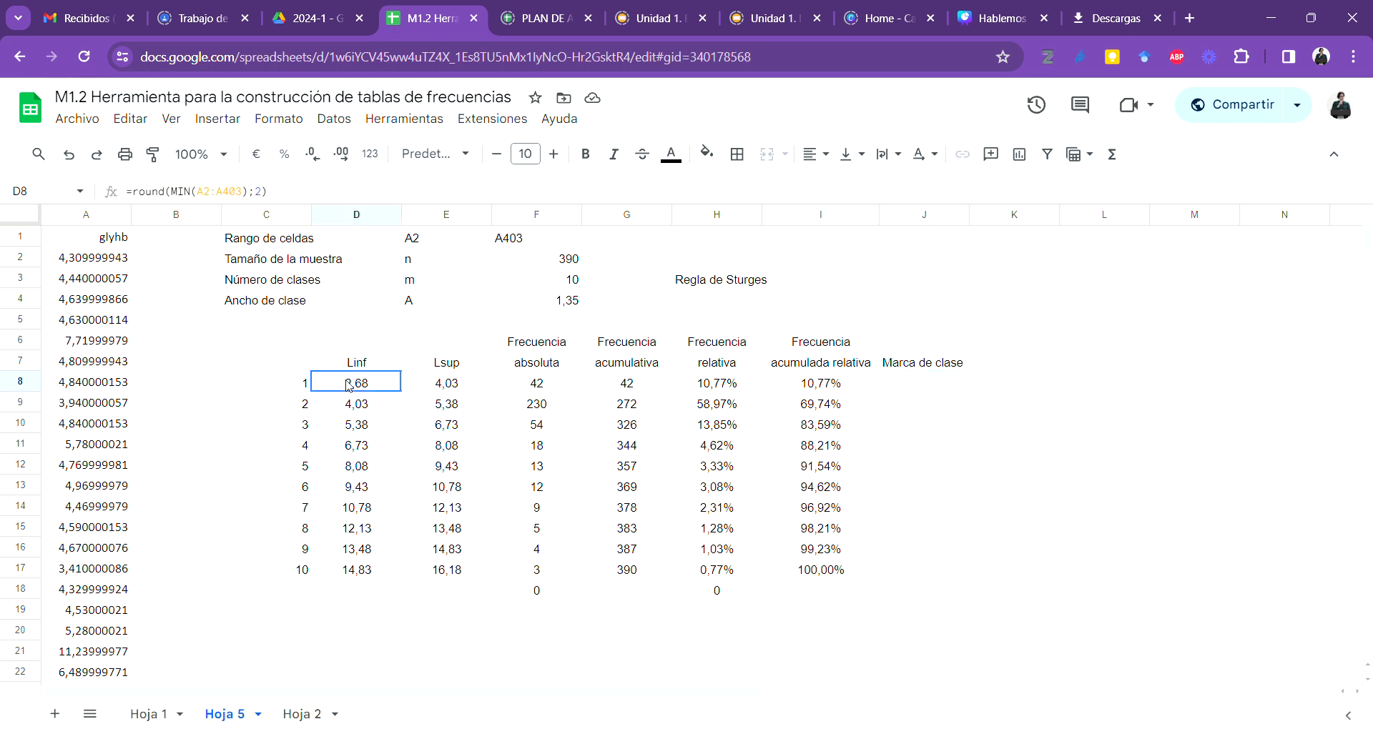
{"action": "left_click_drag", "start_coordinate": [350, 386], "coordinate": [418, 390]}
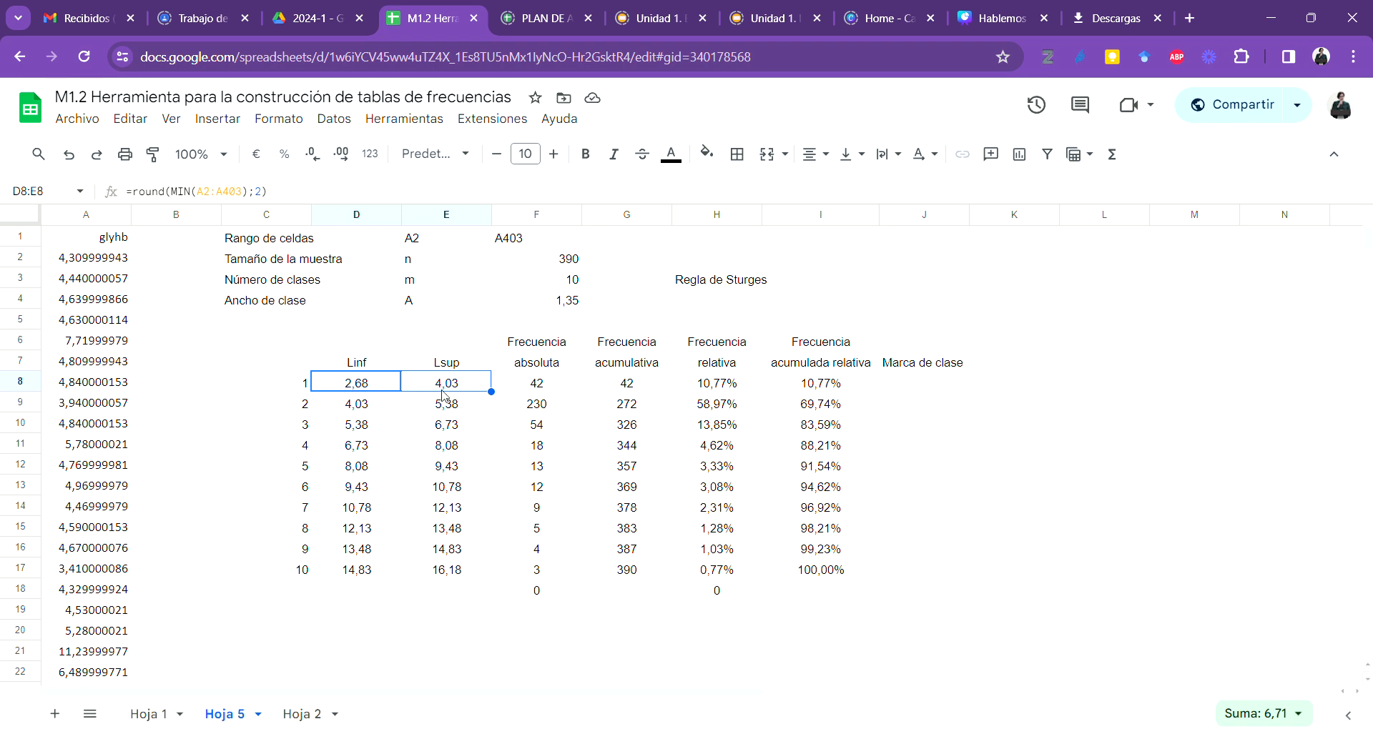
{"action": "left_click", "coordinate": [526, 393]}
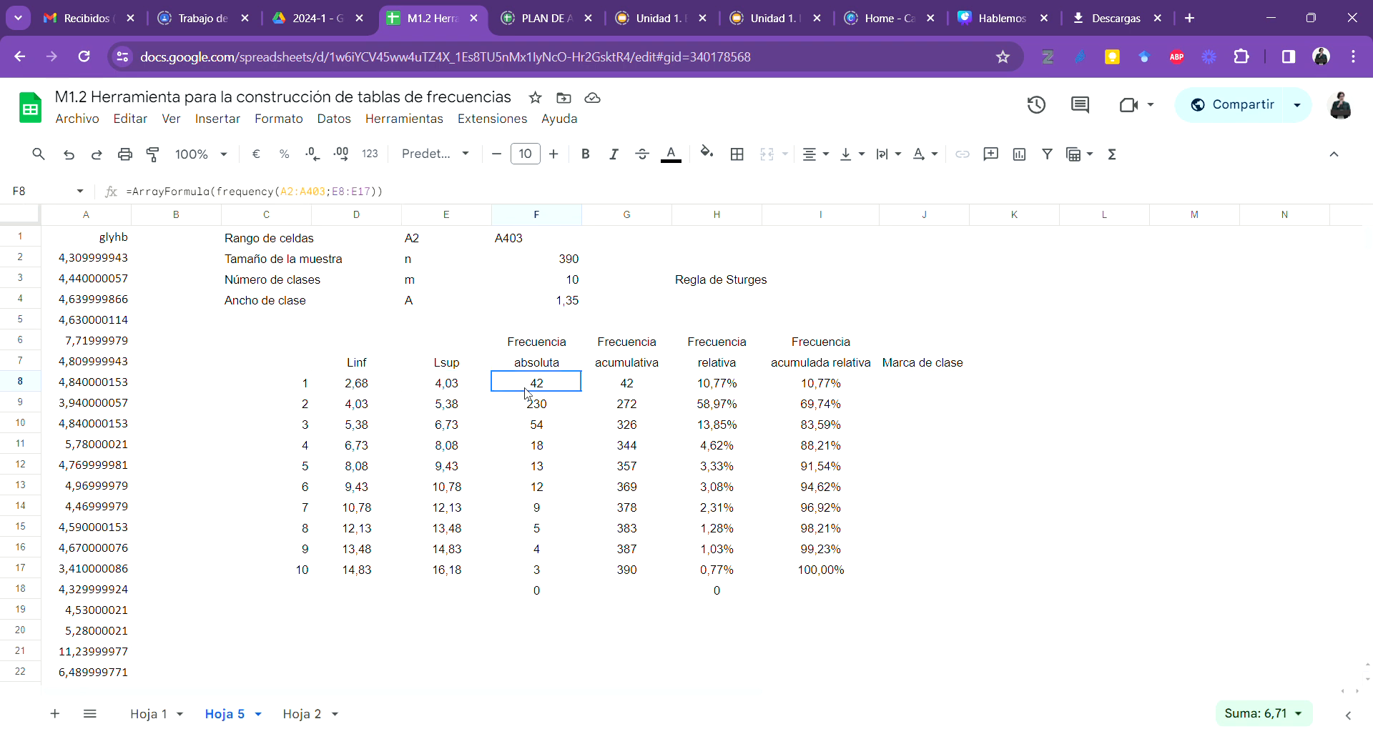
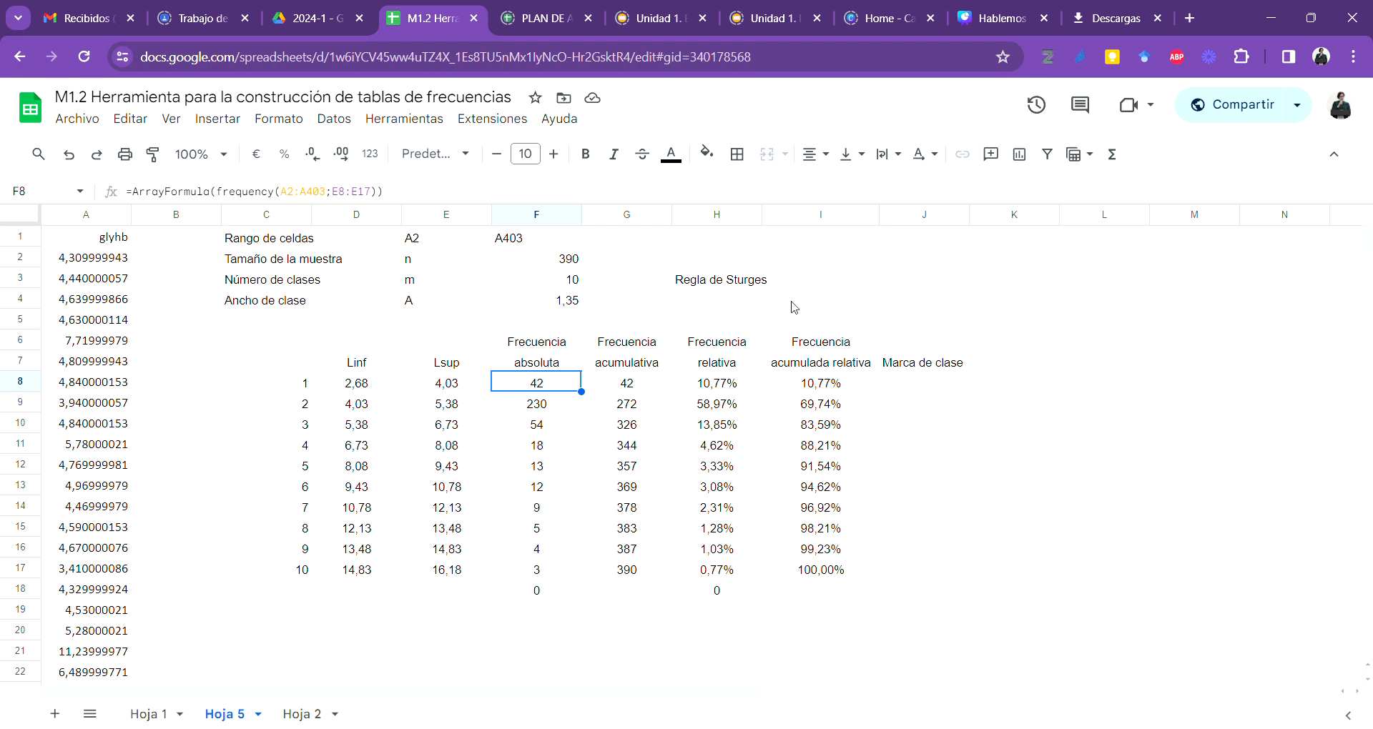
{"action": "left_click", "coordinate": [937, 392]}
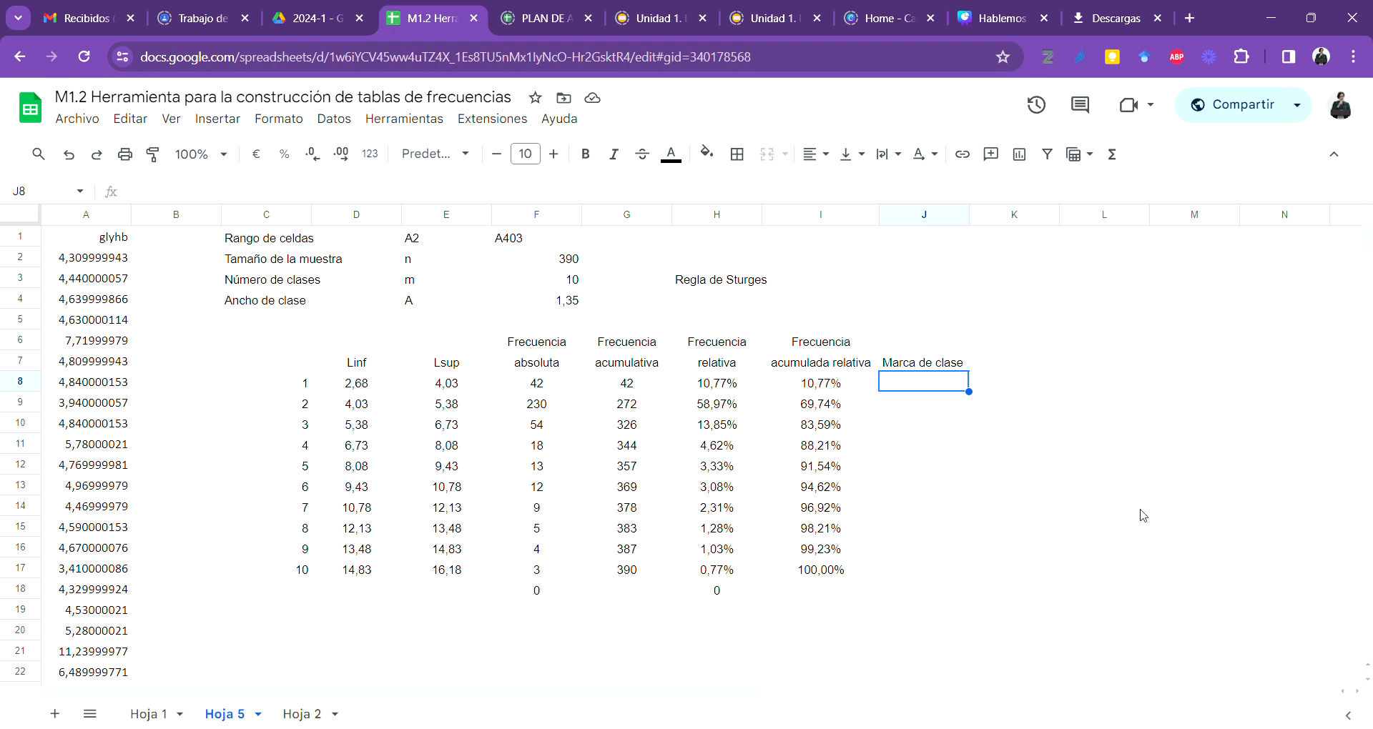
Step: Calculate the first class mark in J8 with the formula =(D8+E8)/2 and accept the suggested autofill for the rows below
{"action": "type", "text": "="}
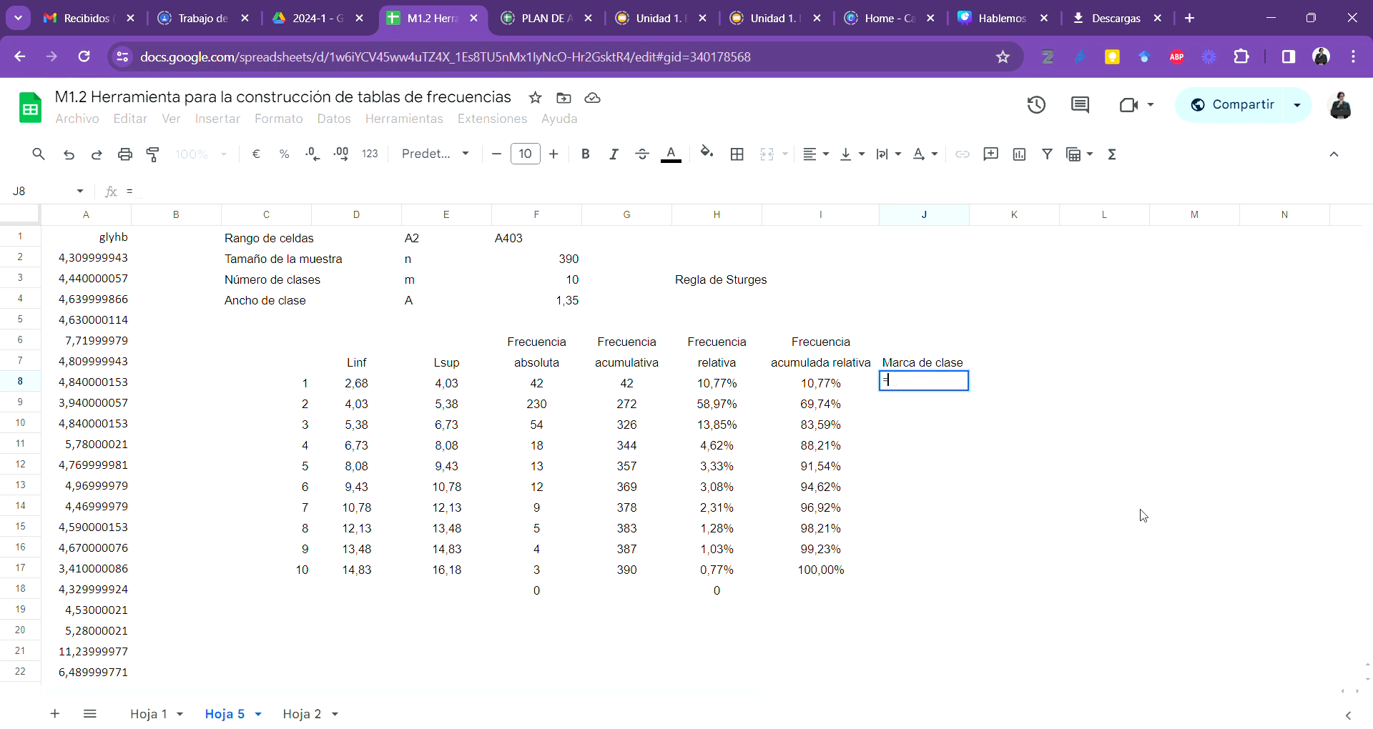
{"action": "type", "text": "("}
{"action": "left_click", "coordinate": [382, 389]}
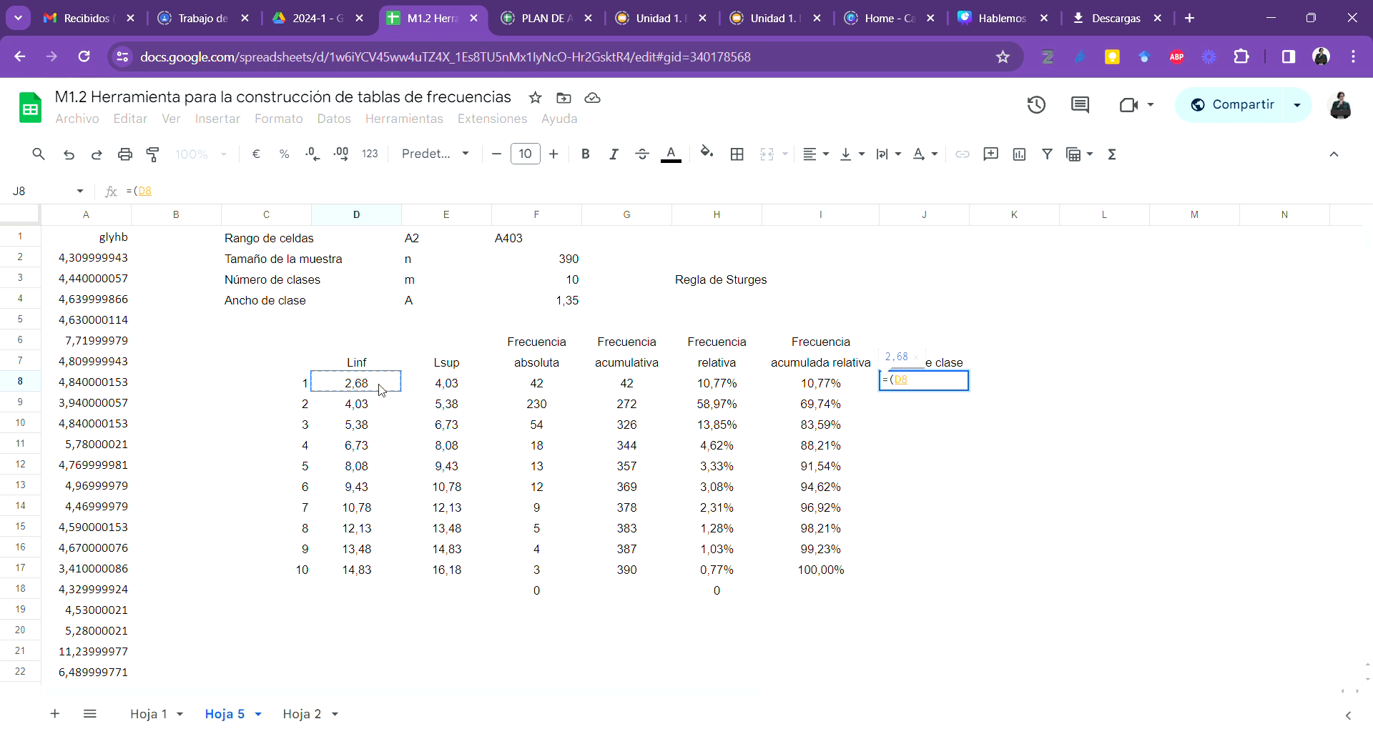
{"action": "type", "text": "+"}
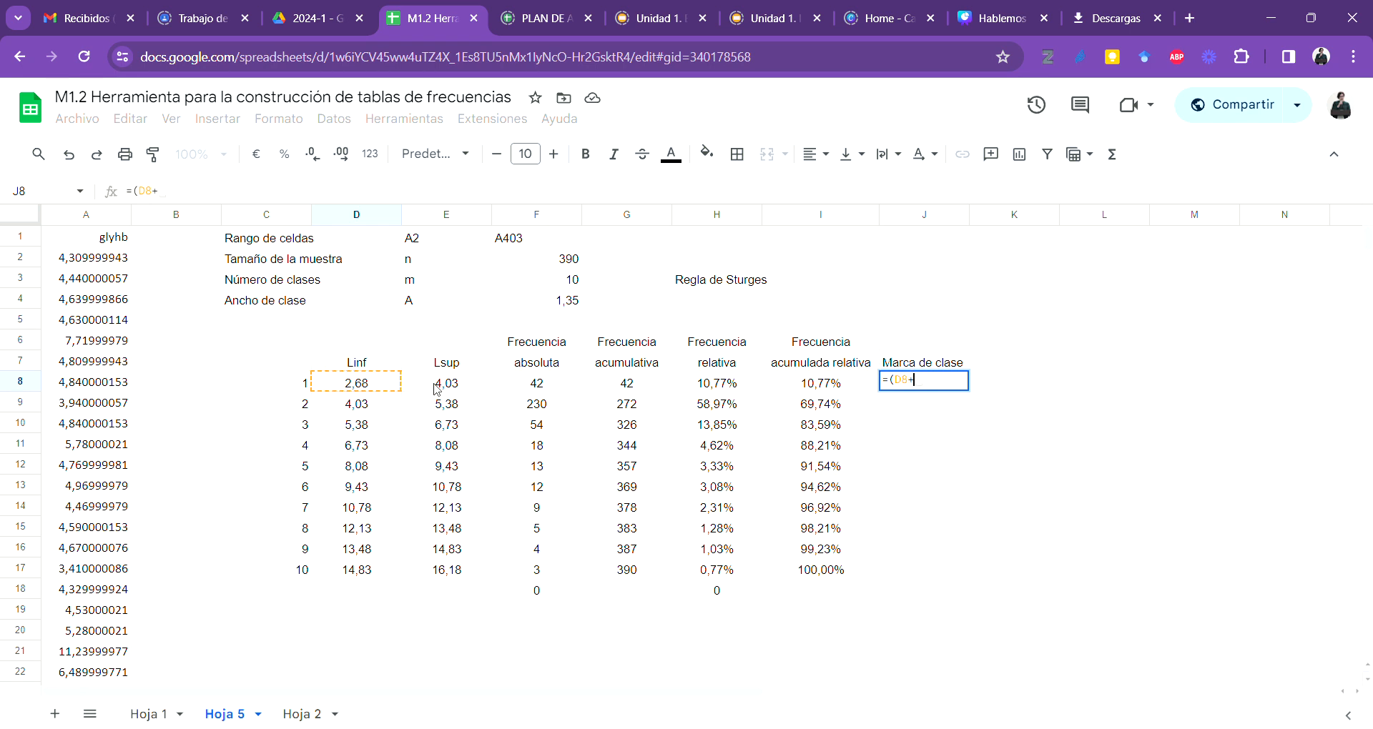
{"action": "left_click", "coordinate": [458, 389]}
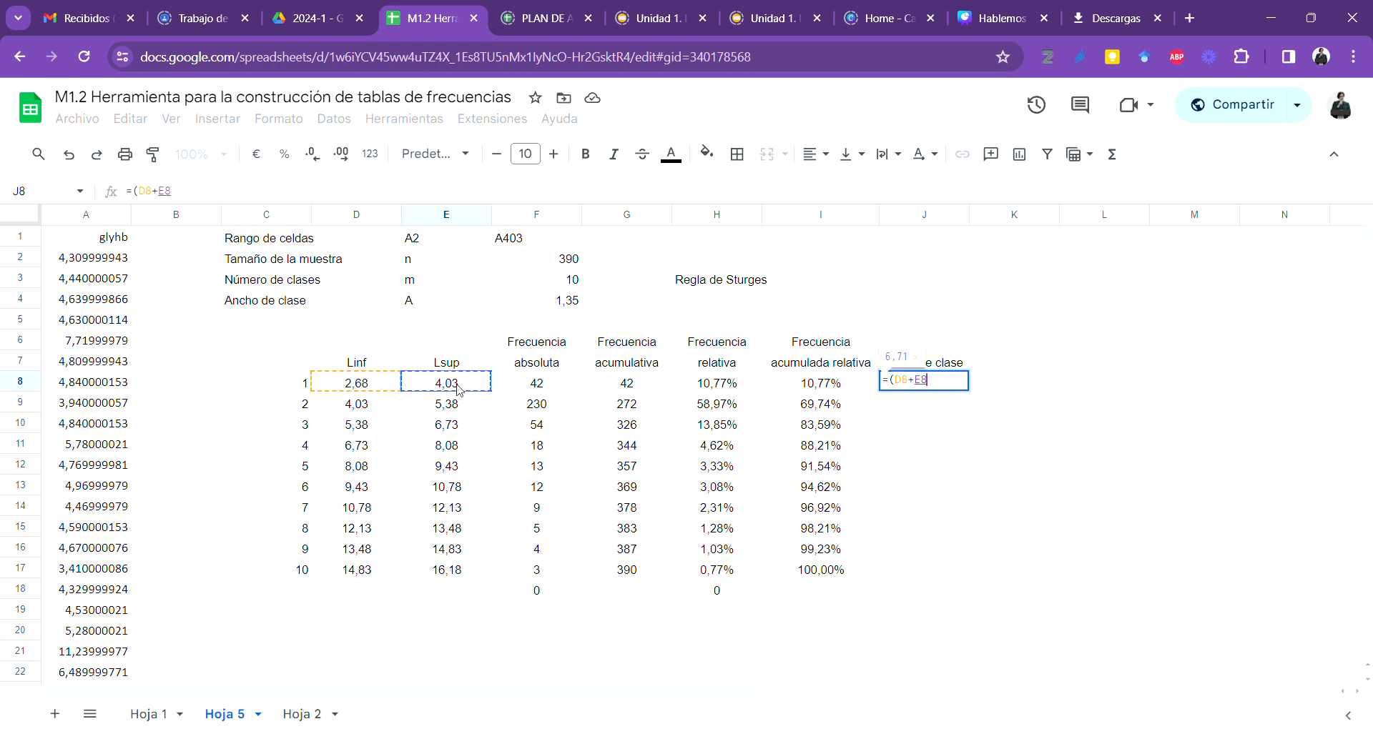
{"action": "type", "text": ")/2"}
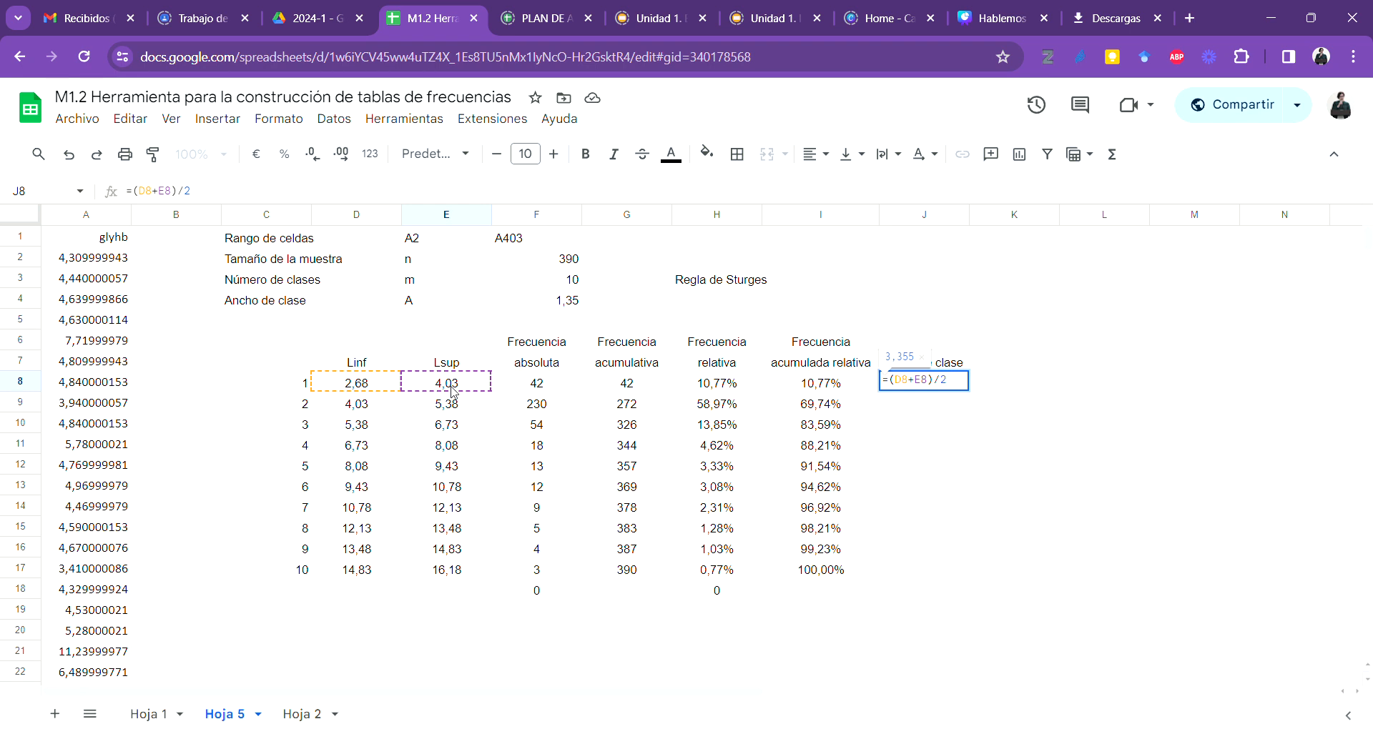
{"action": "key", "text": "Return"}
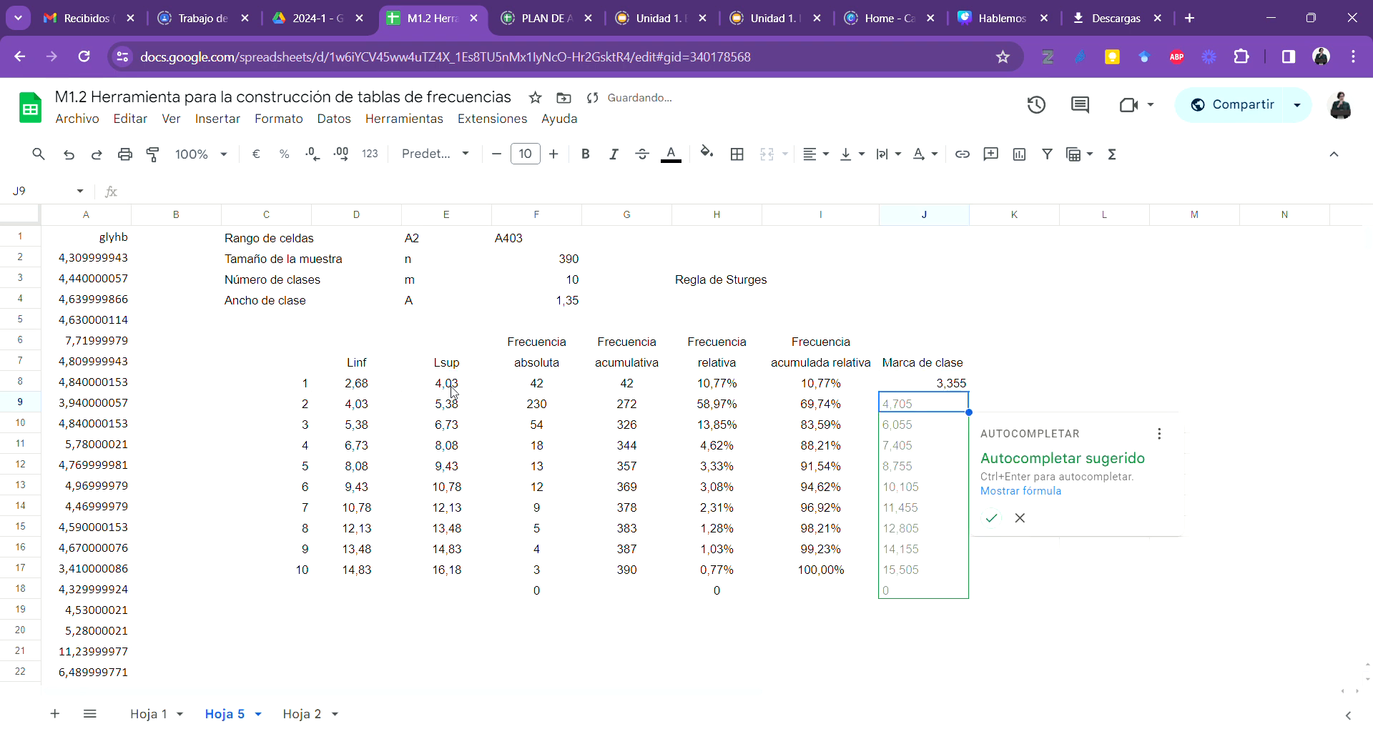
{"action": "left_click", "coordinate": [995, 526]}
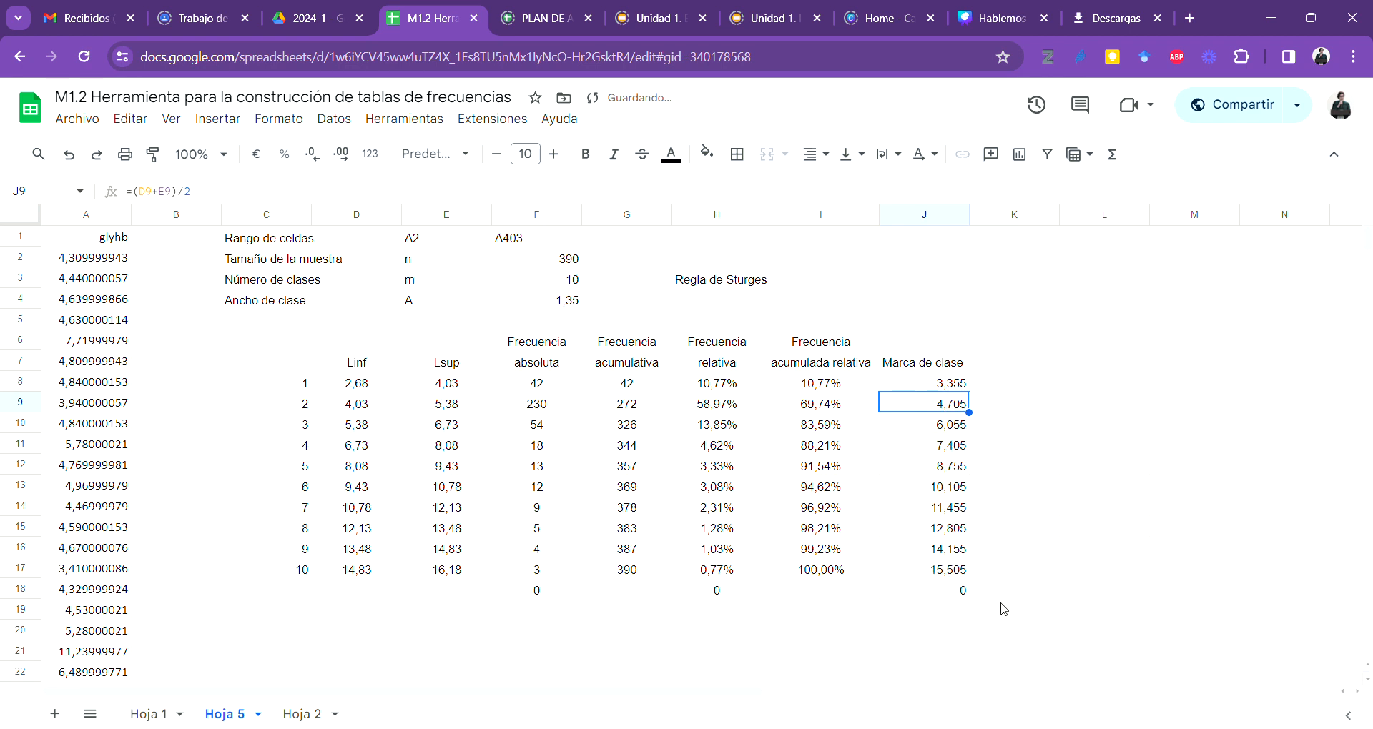
Step: Center the class mark column horizontally, from its header in J7 down to J18
{"action": "left_click_drag", "start_coordinate": [926, 362], "coordinate": [939, 592]}
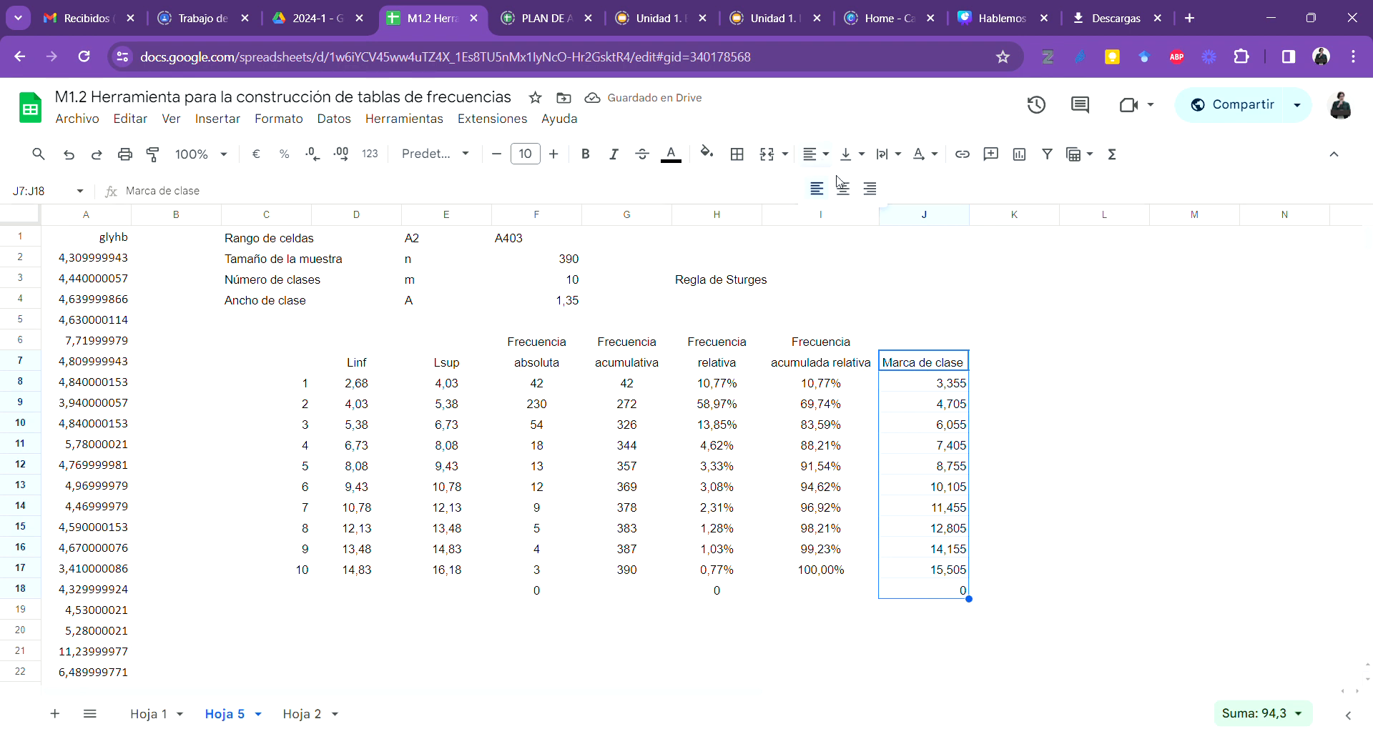
{"action": "key", "text": "ctrl+shift+e"}
{"action": "left_click", "coordinate": [974, 445]}
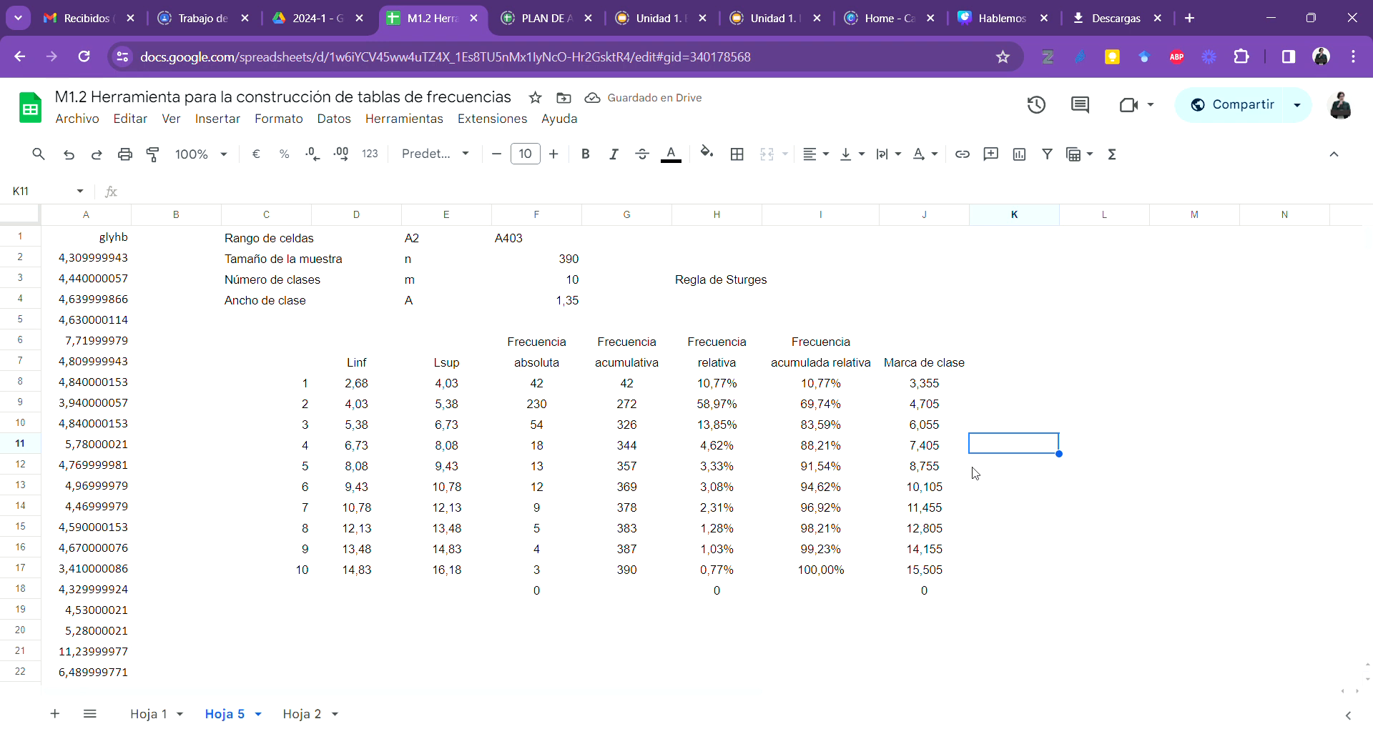
Step: Apply all borders to the class limits in D7:E17 and to the frequency and class mark values in F8:J17
{"action": "left_click_drag", "start_coordinate": [347, 366], "coordinate": [478, 572]}
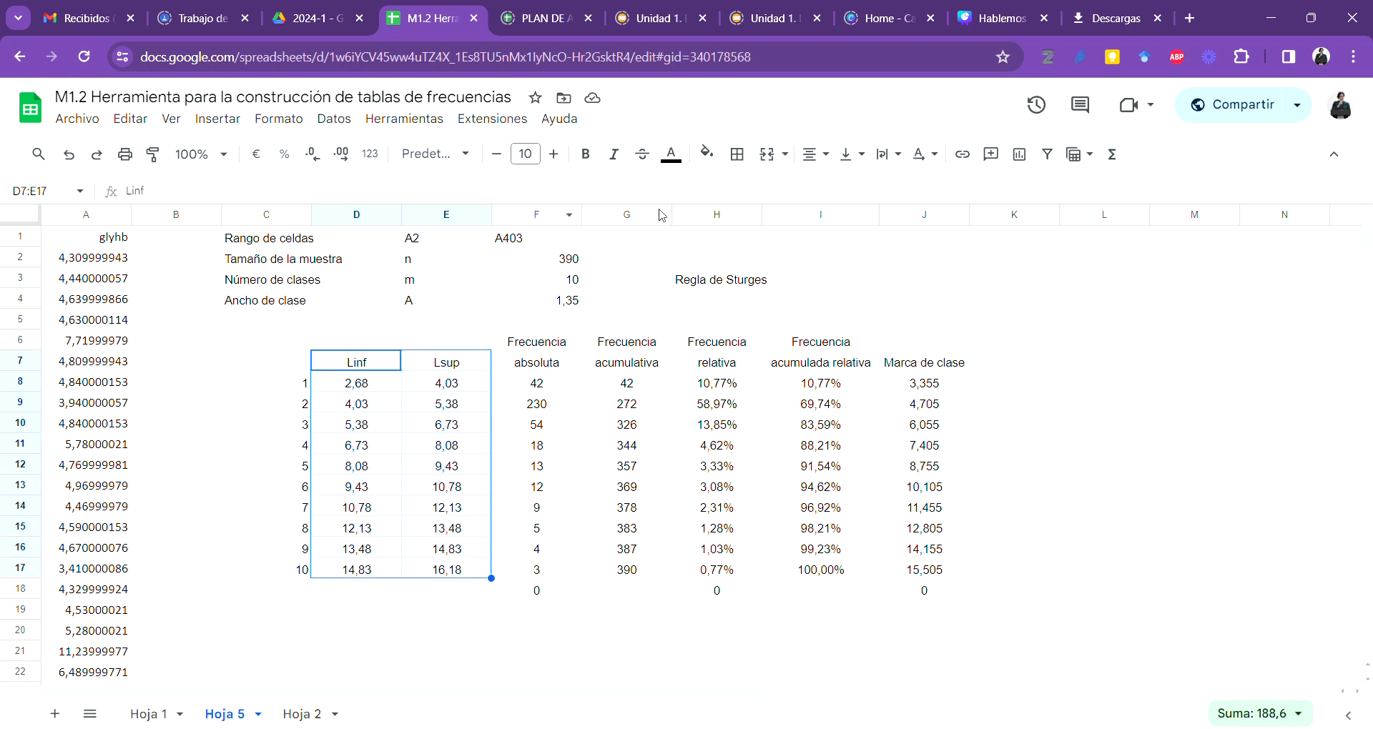
{"action": "left_click", "coordinate": [737, 154]}
{"action": "left_click", "coordinate": [746, 193]}
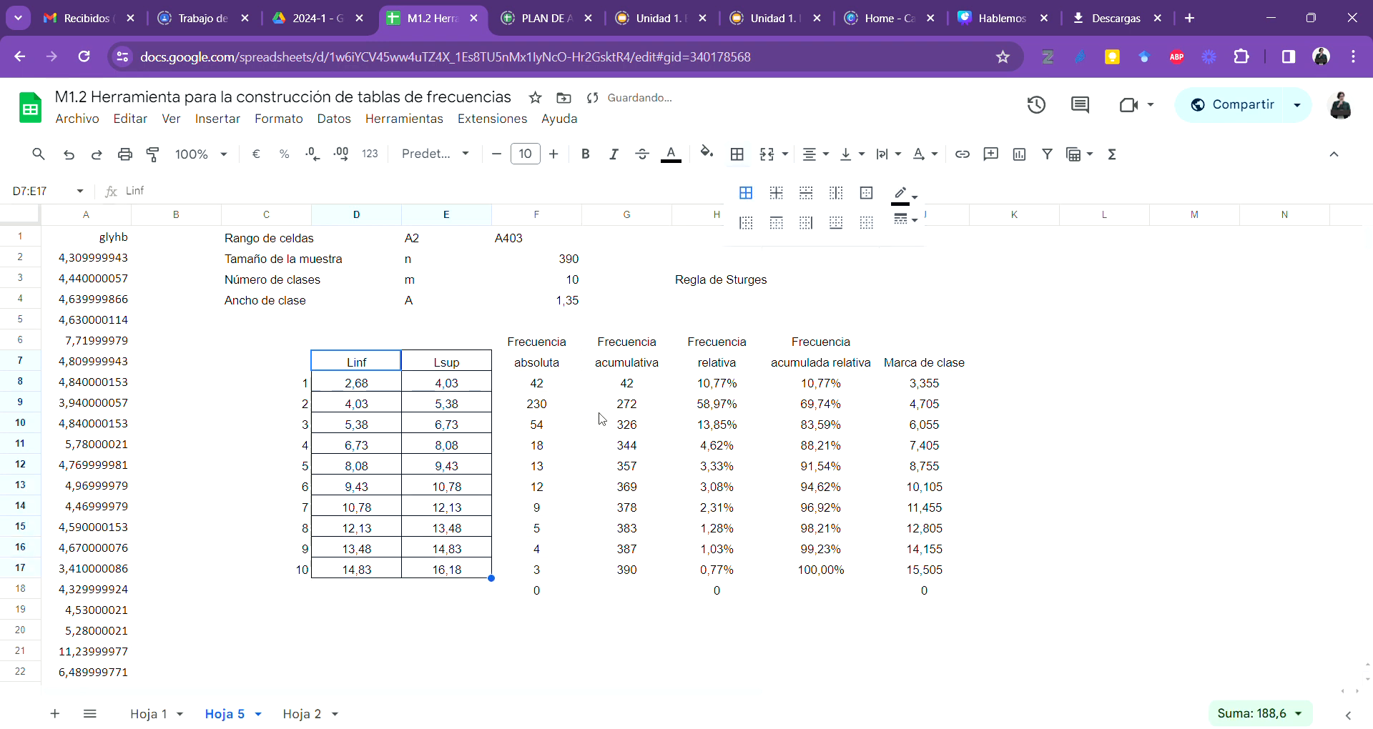
{"action": "left_click_drag", "start_coordinate": [547, 390], "coordinate": [928, 567]}
{"action": "left_click", "coordinate": [737, 154]}
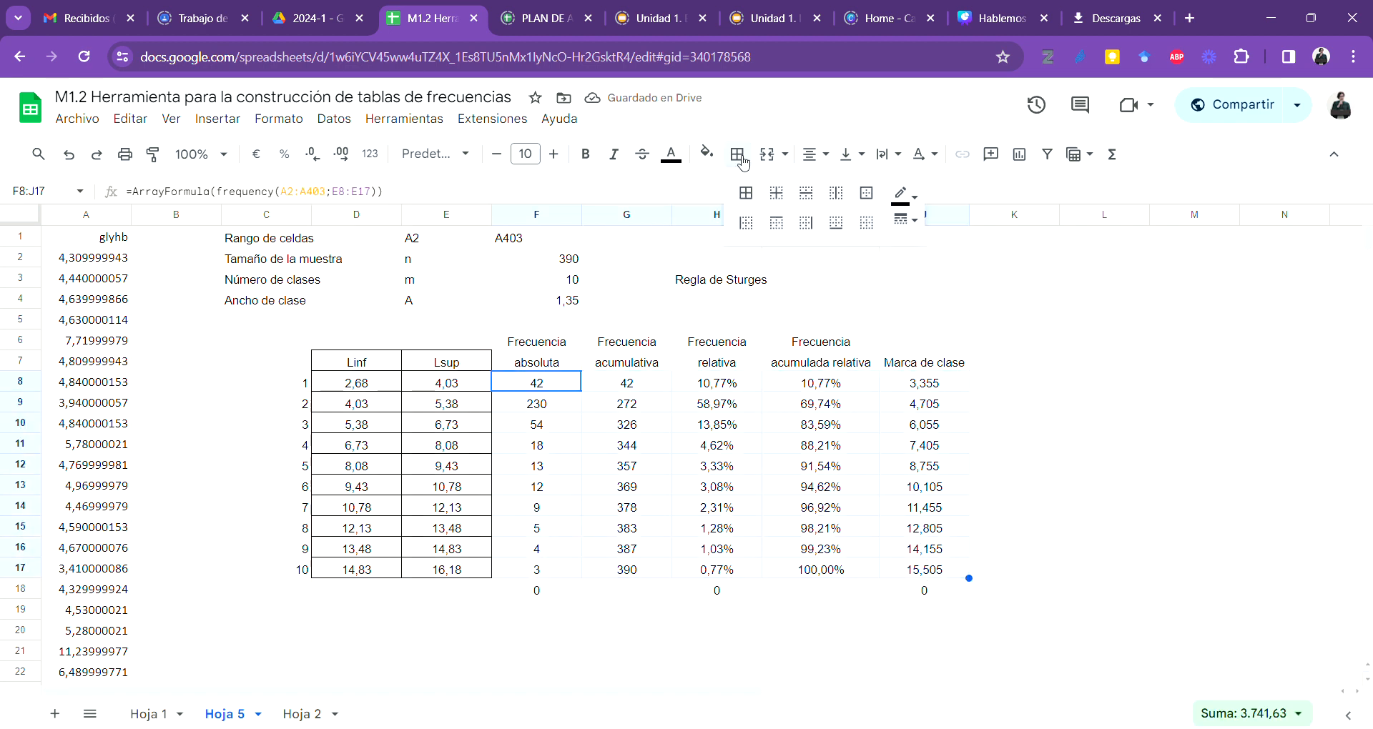
{"action": "left_click", "coordinate": [746, 193]}
Step: Add outer borders around the two-row headers for absolute frequency in F6:F7 and cumulative frequency in G6:G7
{"action": "left_click", "coordinate": [550, 346]}
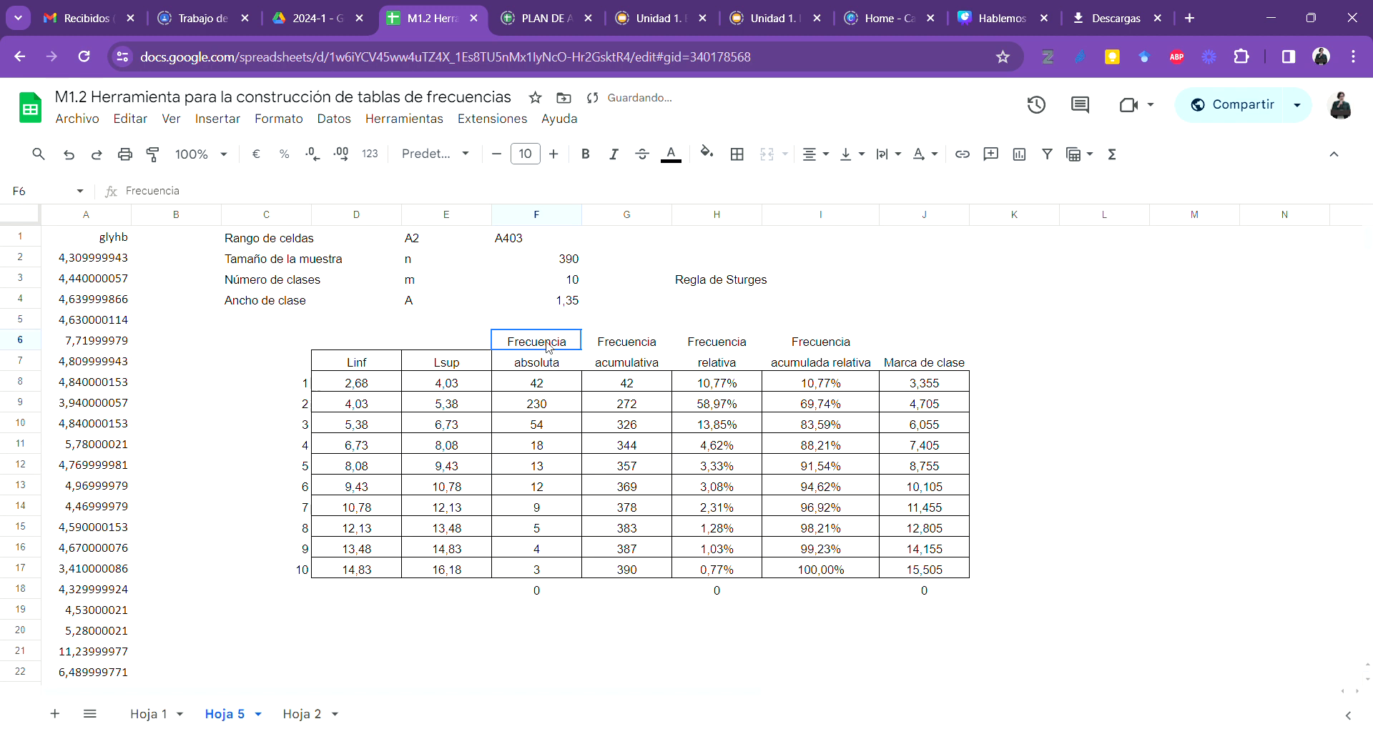
{"action": "left_click_drag", "start_coordinate": [549, 346], "coordinate": [551, 364]}
{"action": "left_click", "coordinate": [739, 154]}
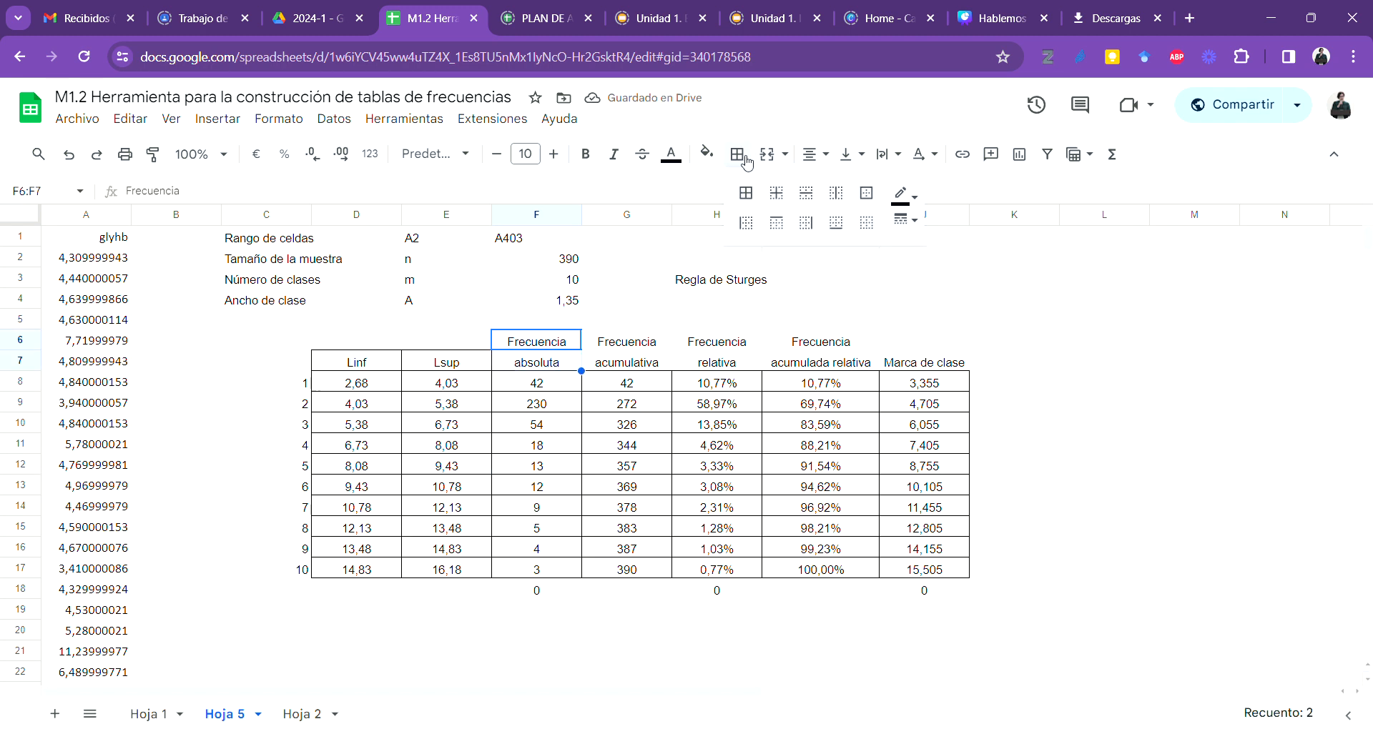
{"action": "left_click", "coordinate": [866, 193]}
{"action": "left_click", "coordinate": [653, 343]}
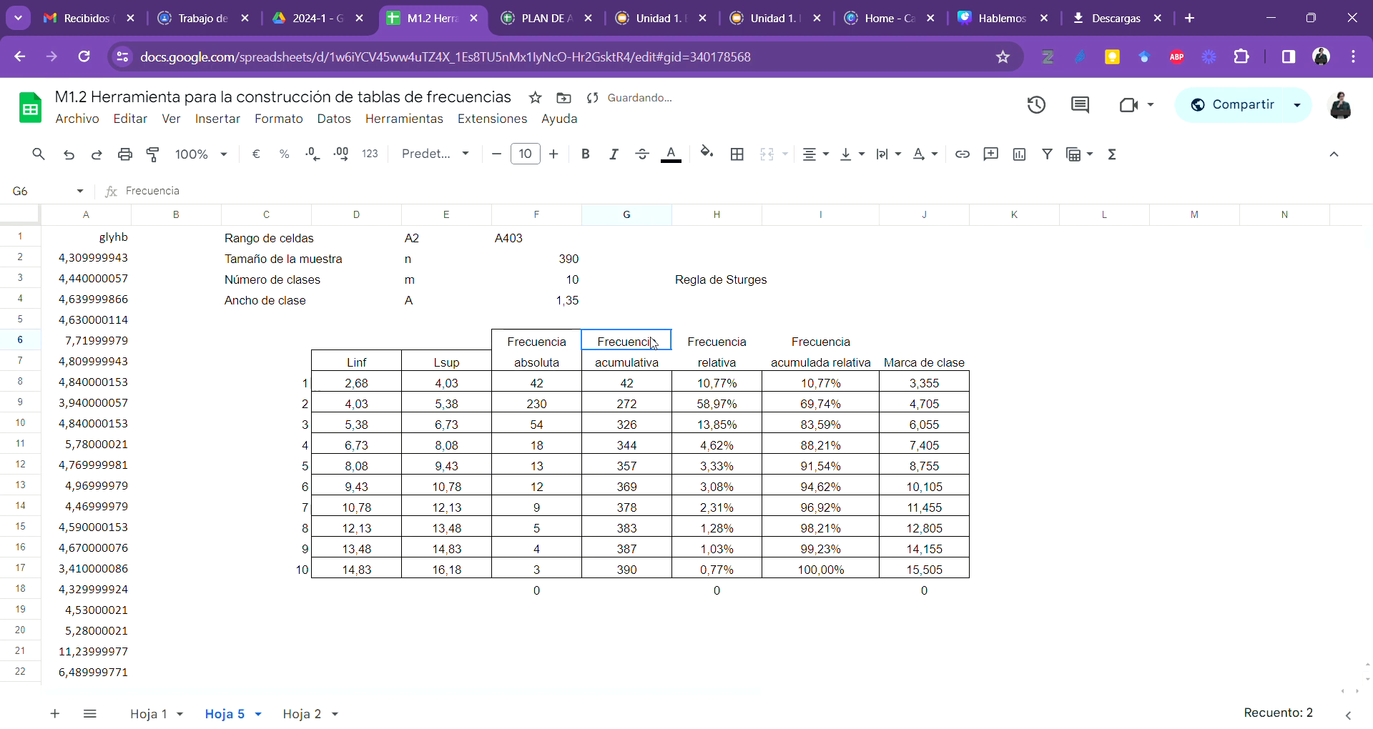
{"action": "left_click_drag", "start_coordinate": [652, 343], "coordinate": [654, 365]}
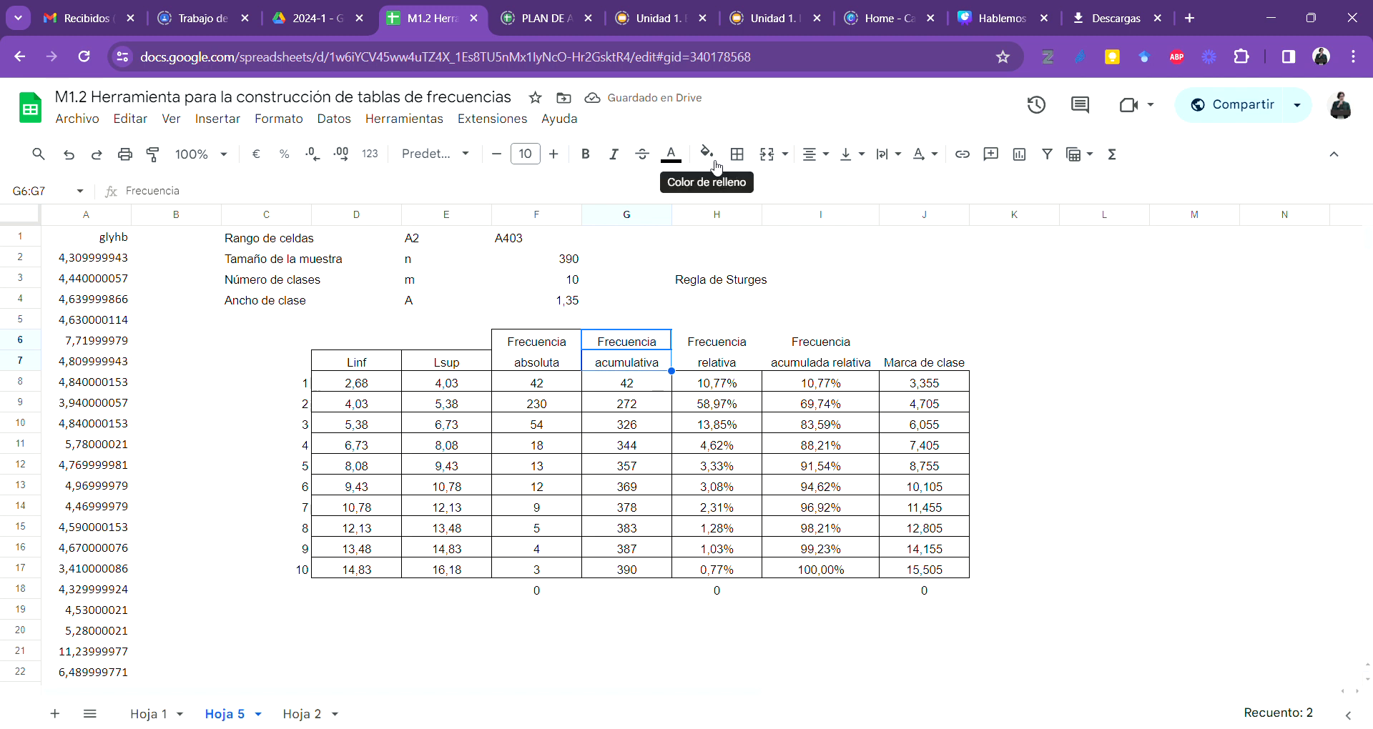
{"action": "left_click", "coordinate": [737, 154]}
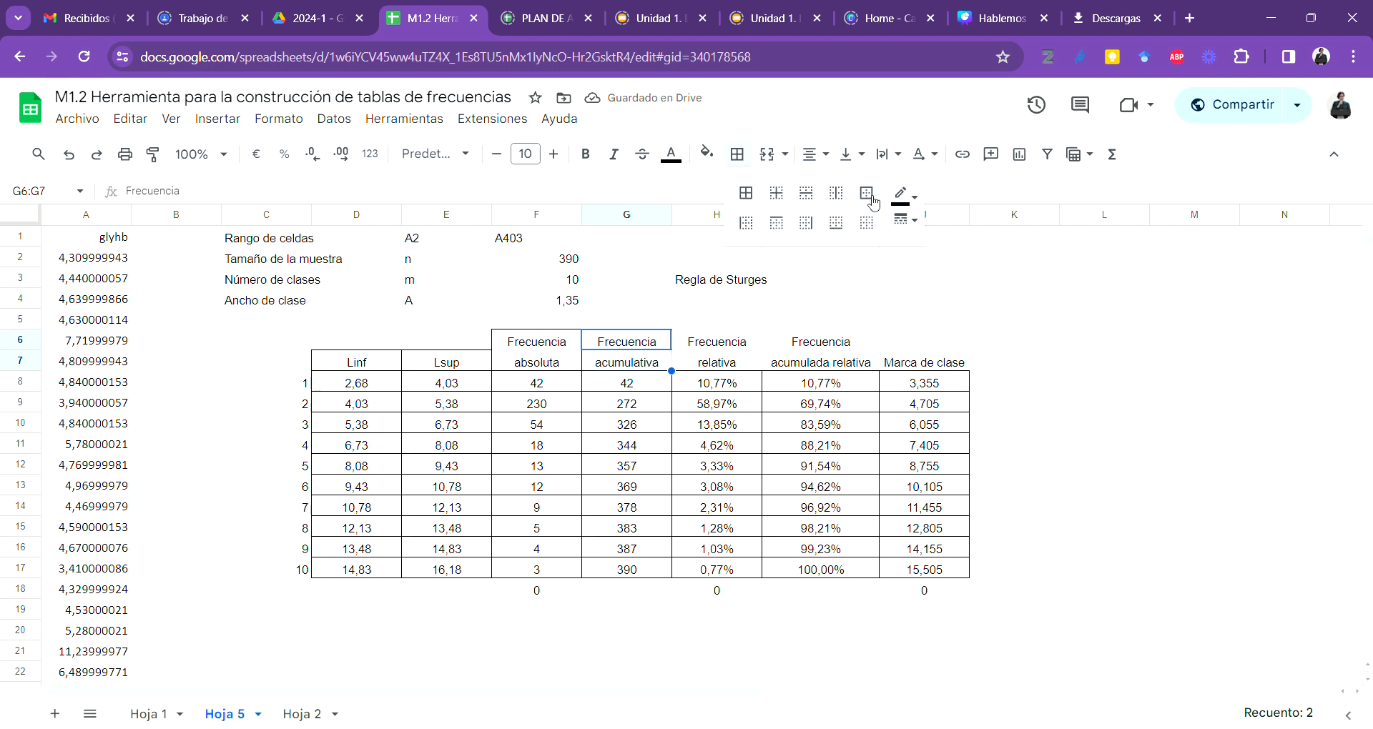
{"action": "left_click", "coordinate": [866, 193]}
Step: Add outer borders around the relative frequency header in H6:H7 and the cumulative relative frequency header in I6:I7
{"action": "left_click_drag", "start_coordinate": [723, 352], "coordinate": [726, 366]}
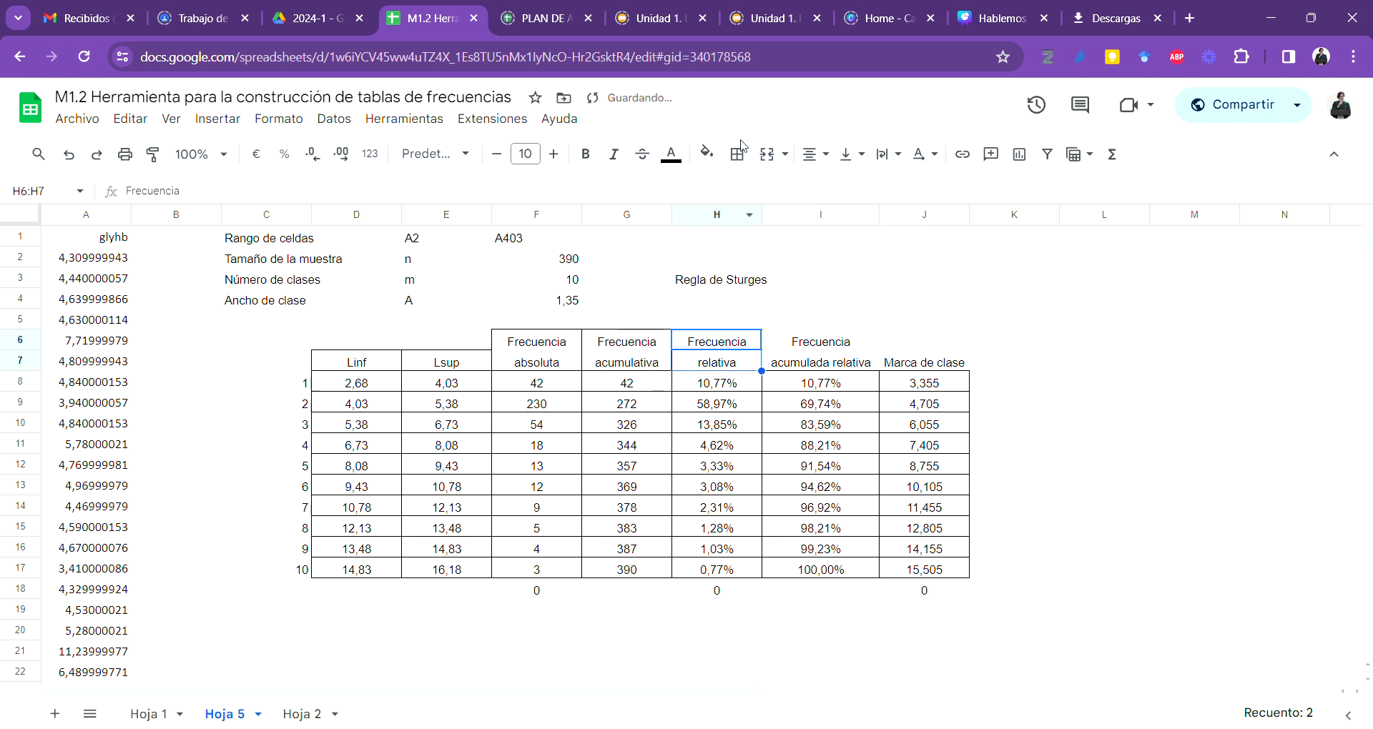
{"action": "left_click", "coordinate": [741, 155]}
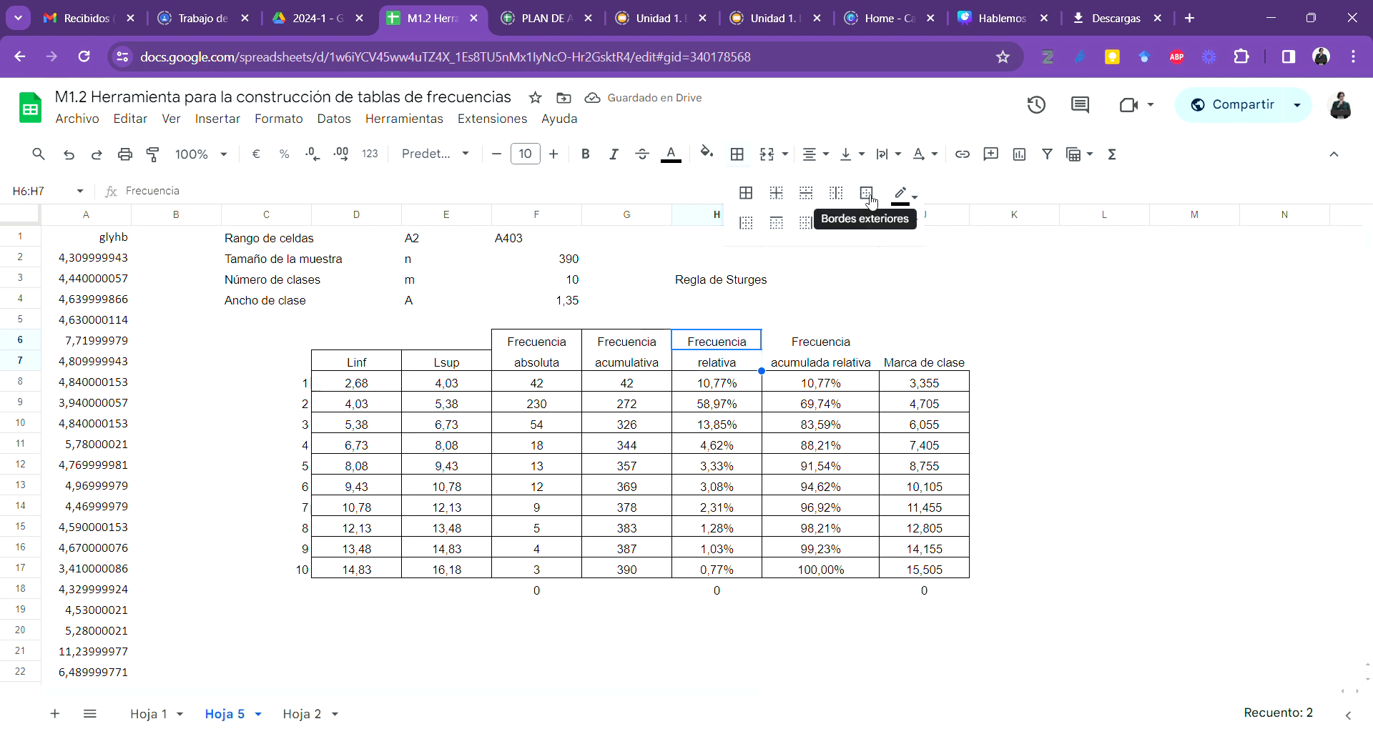
{"action": "left_click", "coordinate": [871, 201]}
{"action": "left_click_drag", "start_coordinate": [794, 341], "coordinate": [810, 365]}
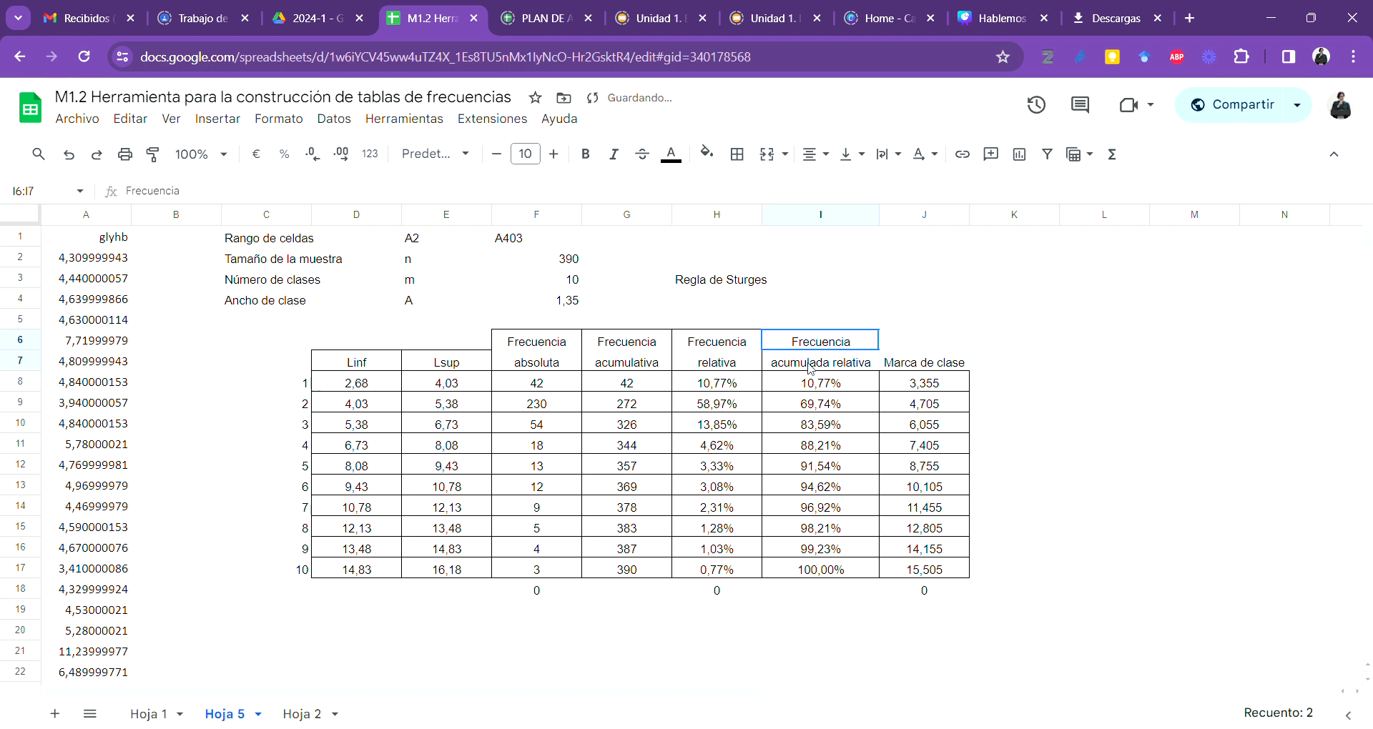
{"action": "left_click", "coordinate": [737, 153]}
{"action": "left_click", "coordinate": [860, 201]}
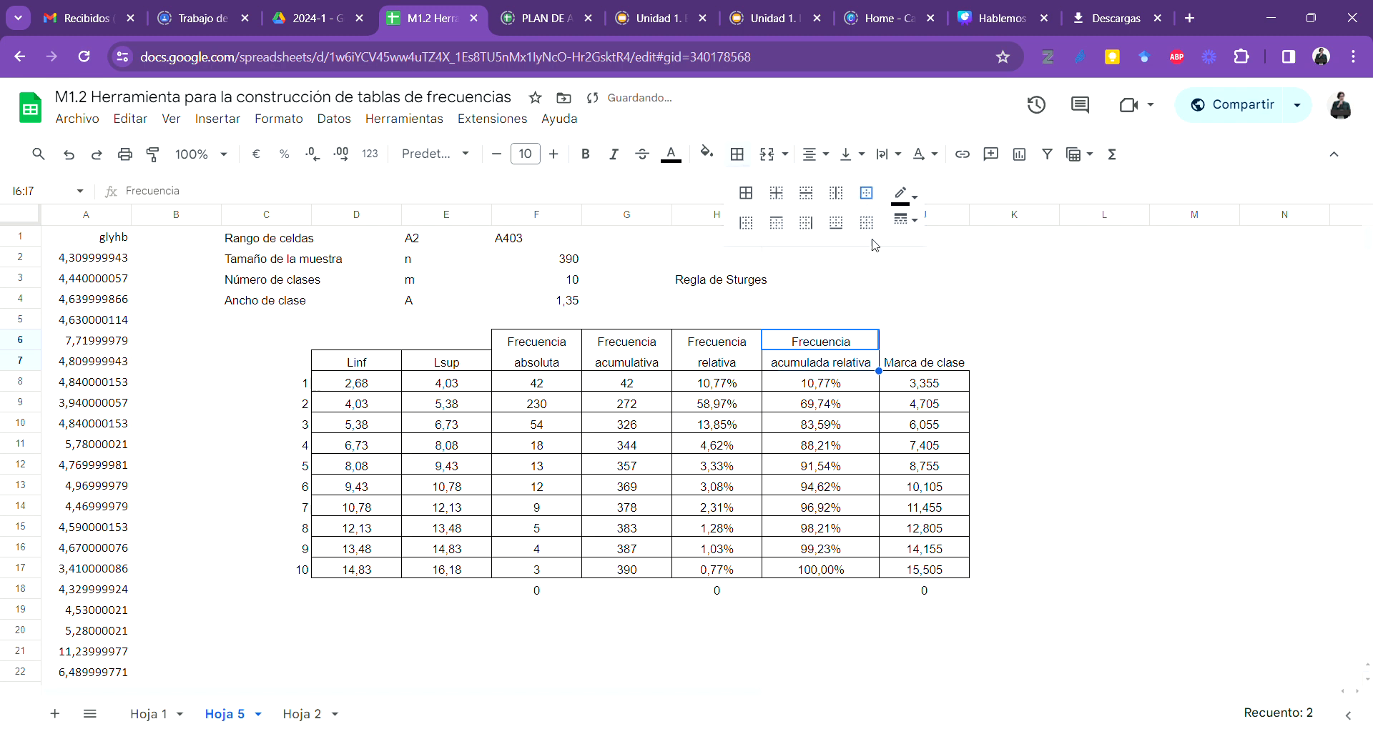
Step: Add an outer border around the class mark header cells J6:J7
{"action": "left_click", "coordinate": [900, 344]}
{"action": "left_click_drag", "start_coordinate": [899, 343], "coordinate": [904, 364]}
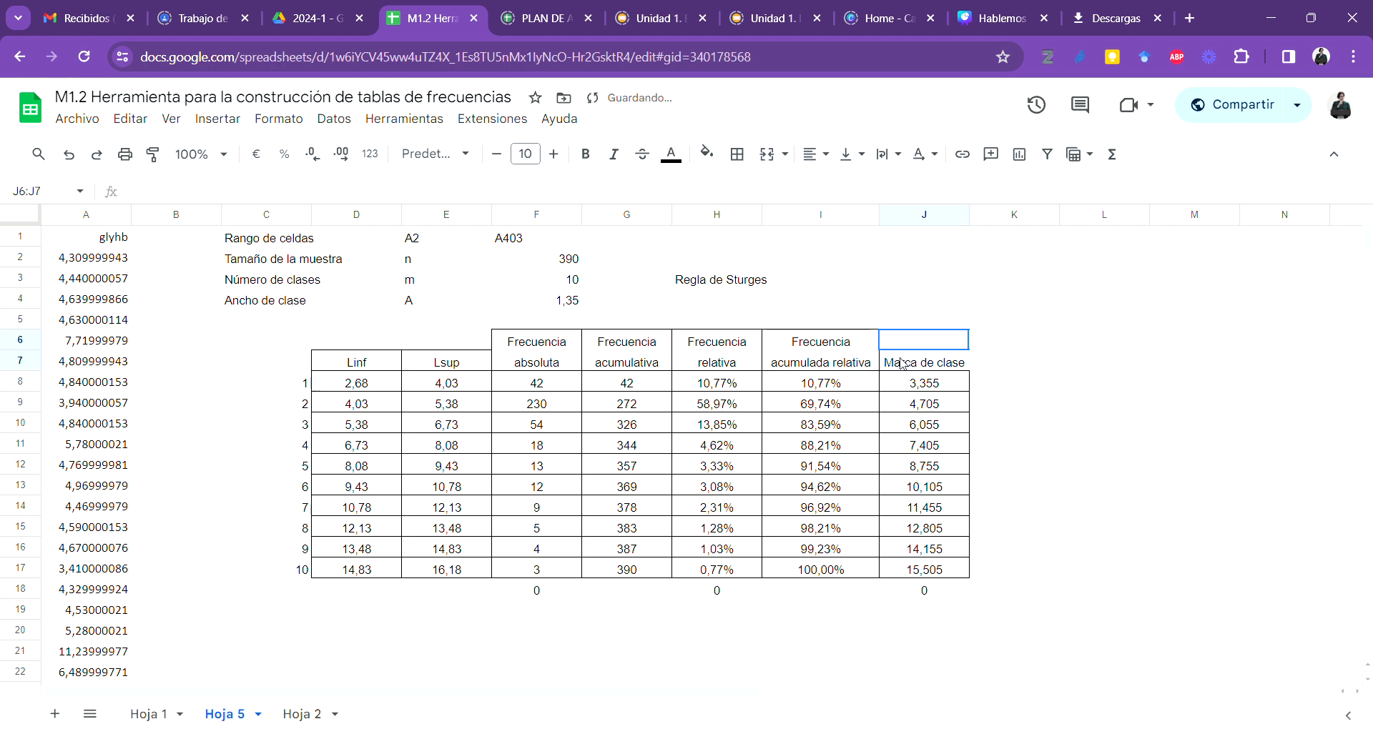
{"action": "left_click", "coordinate": [737, 154]}
{"action": "left_click", "coordinate": [867, 195]}
{"action": "left_click", "coordinate": [747, 450]}
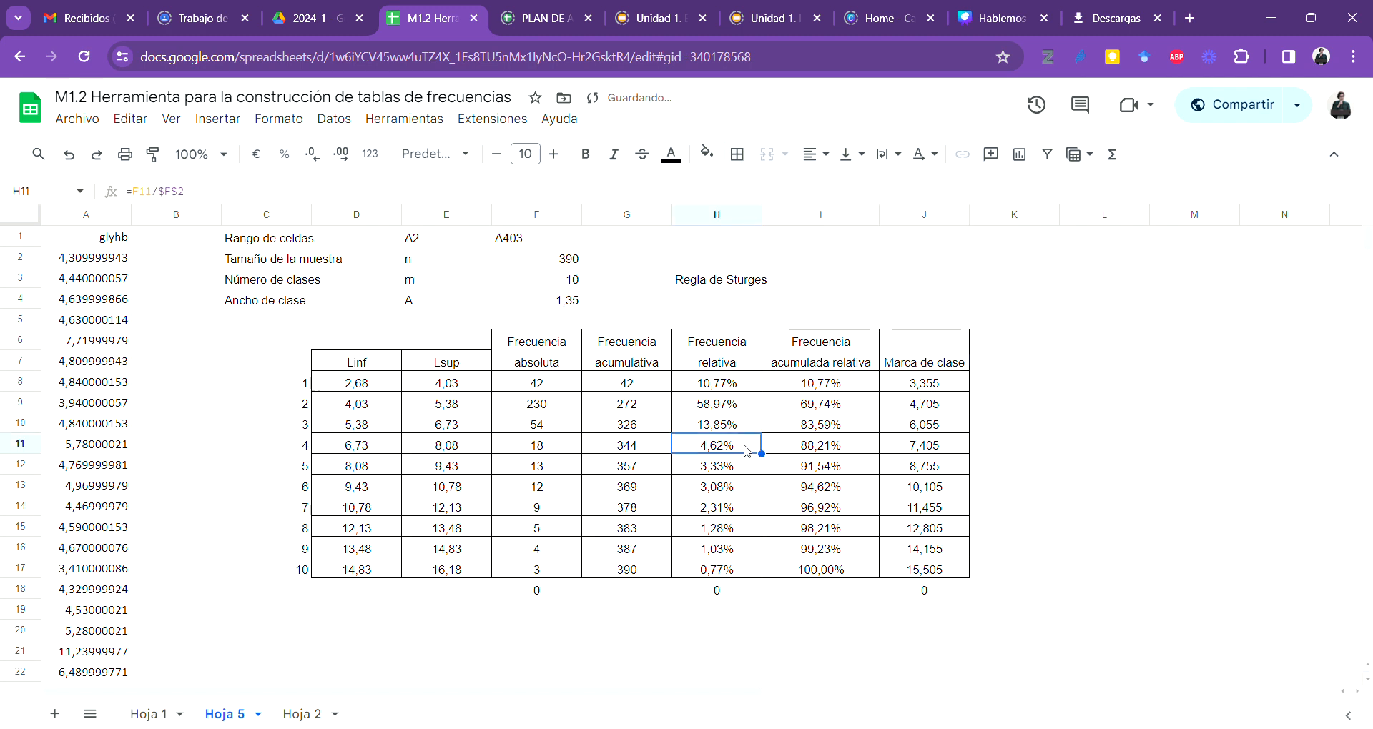